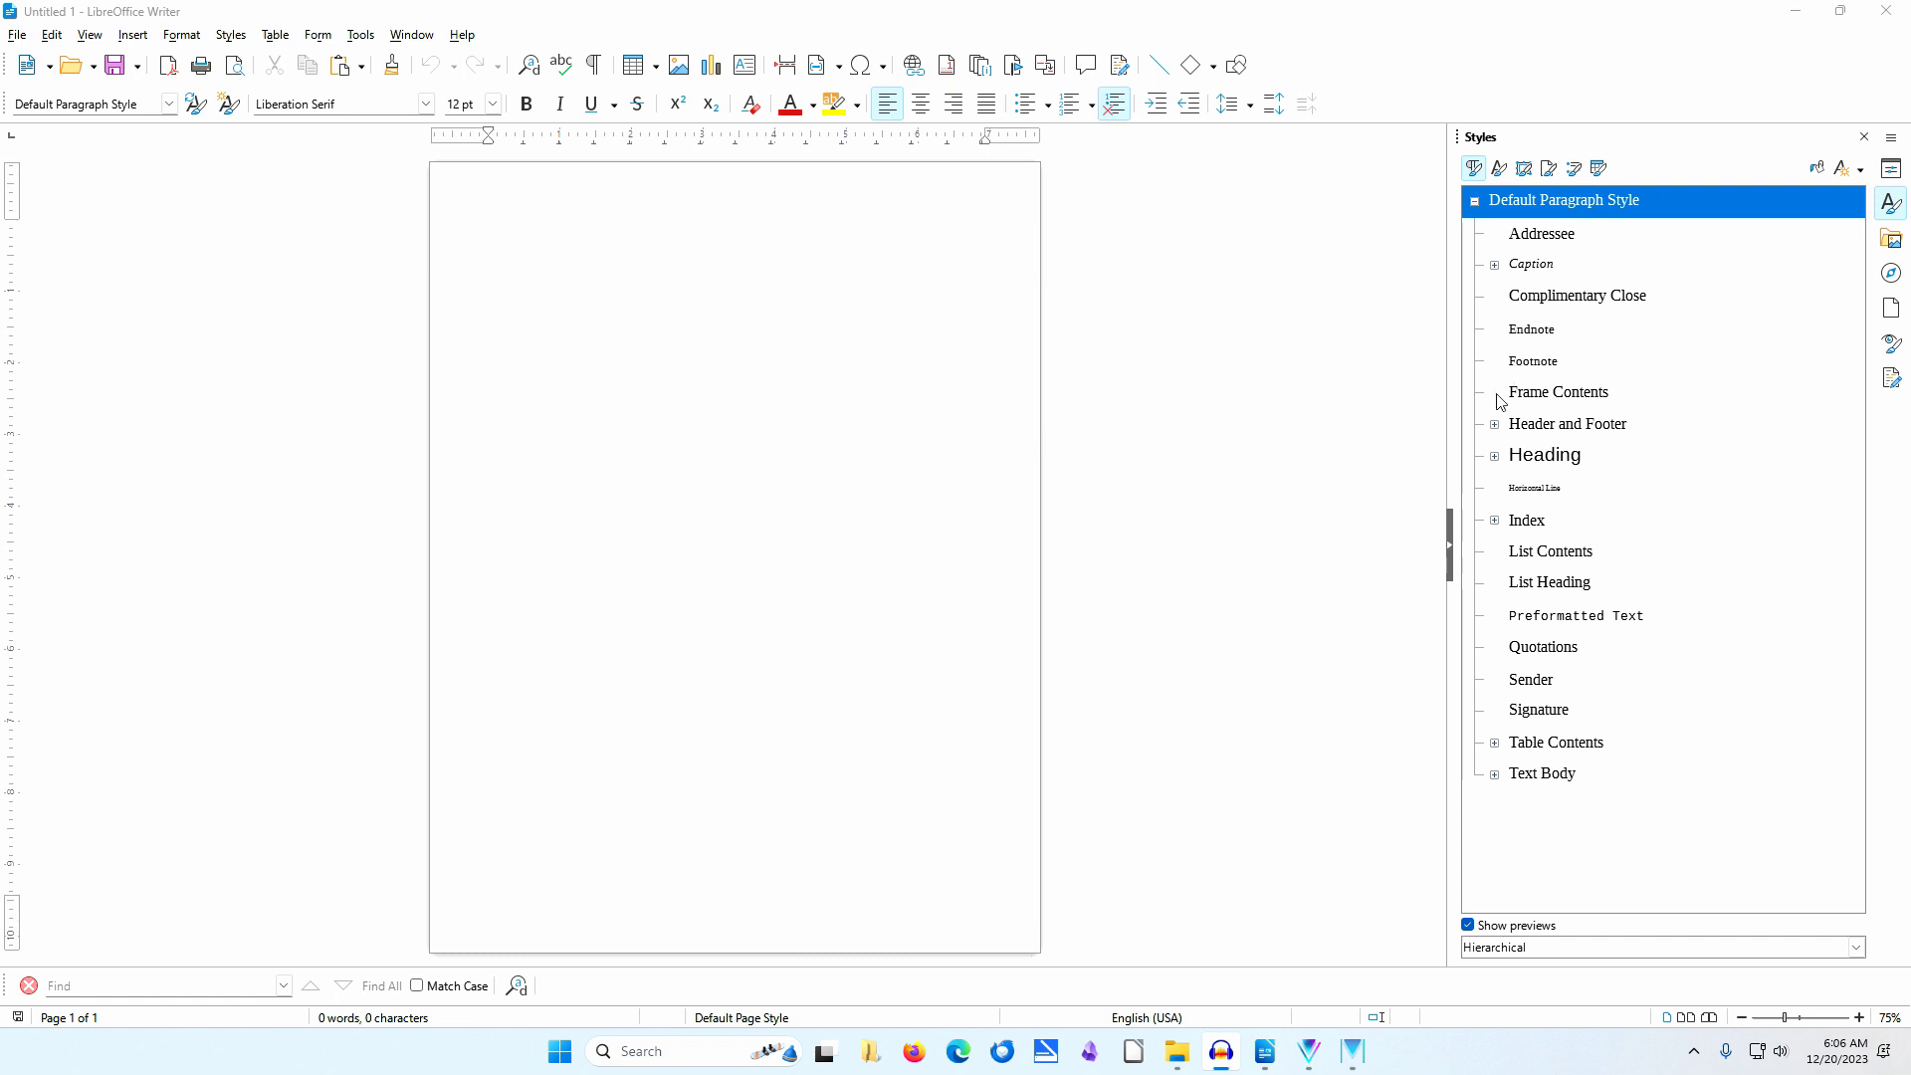
# Expand the Heading group in the paragraph styles list to examine its heading styles.
pyautogui.click(1494, 457)
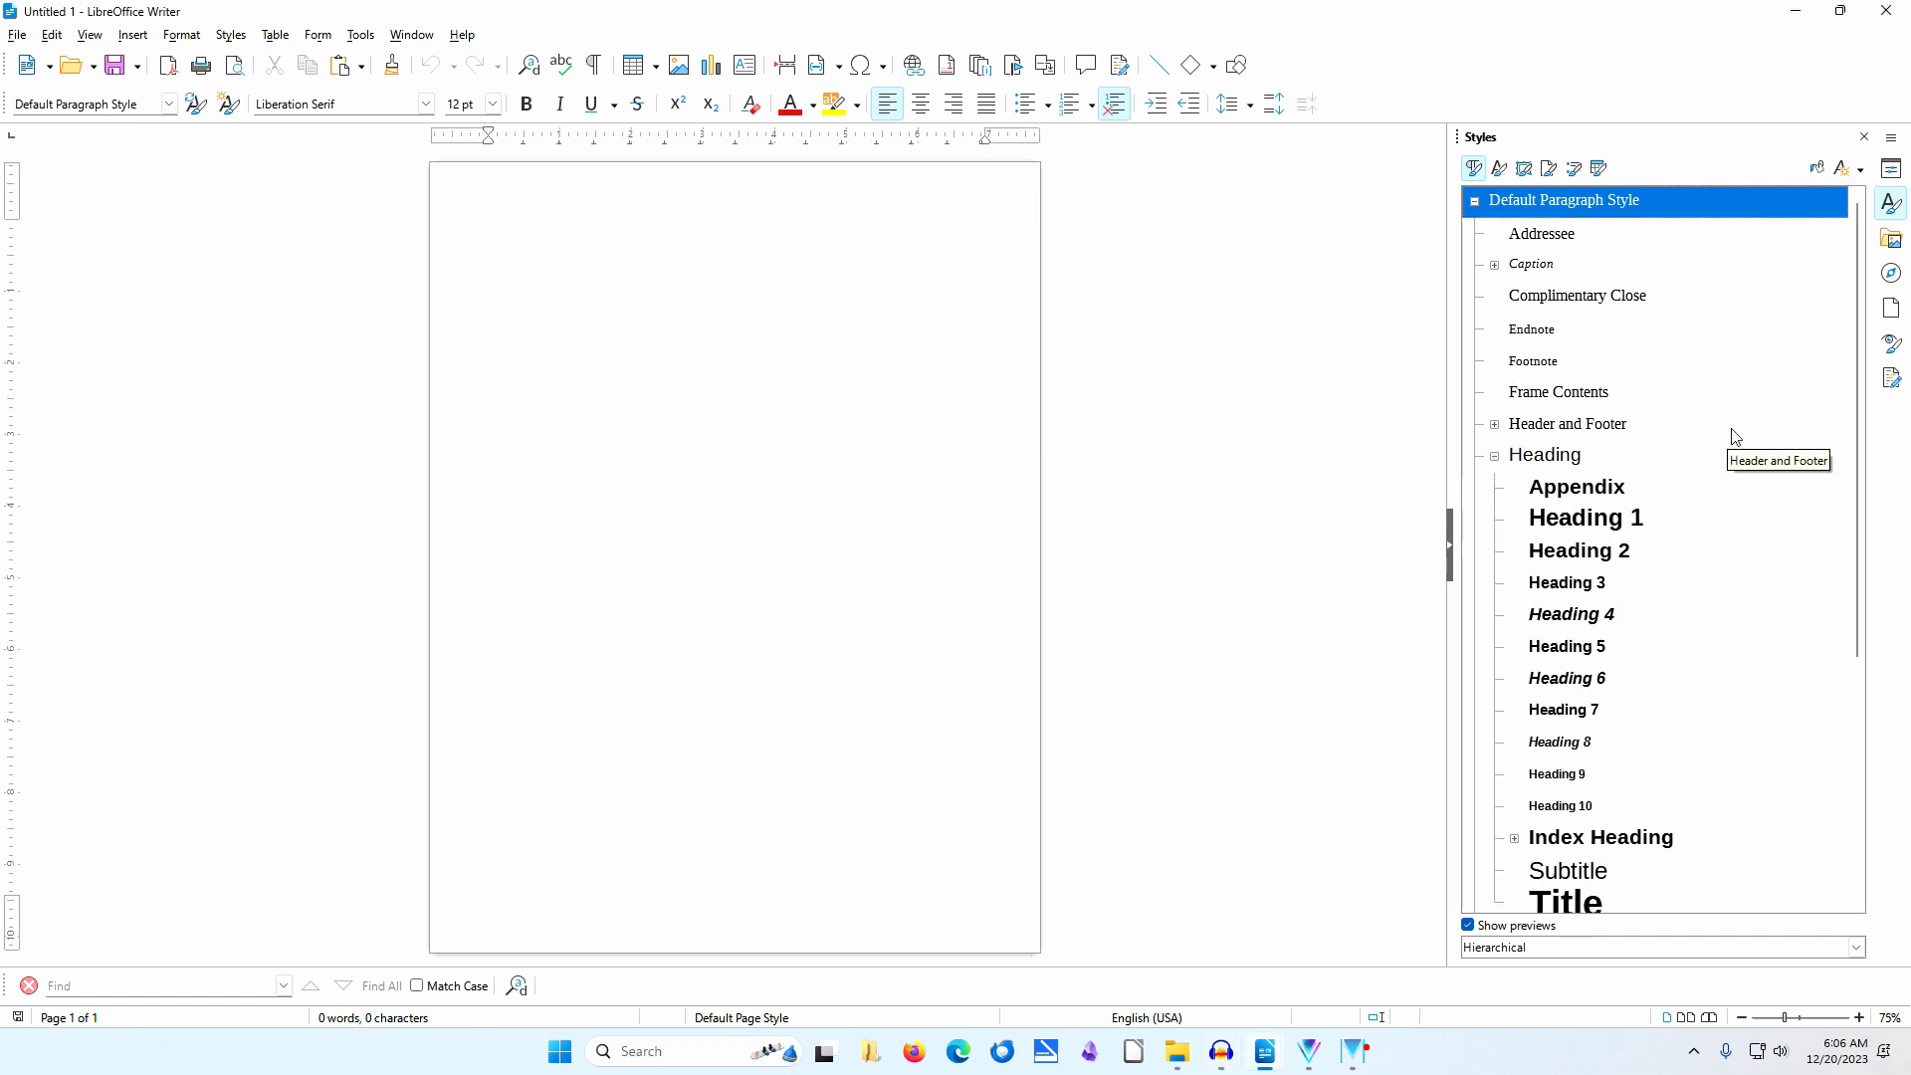
pyautogui.scroll(-2, 1732, 438)
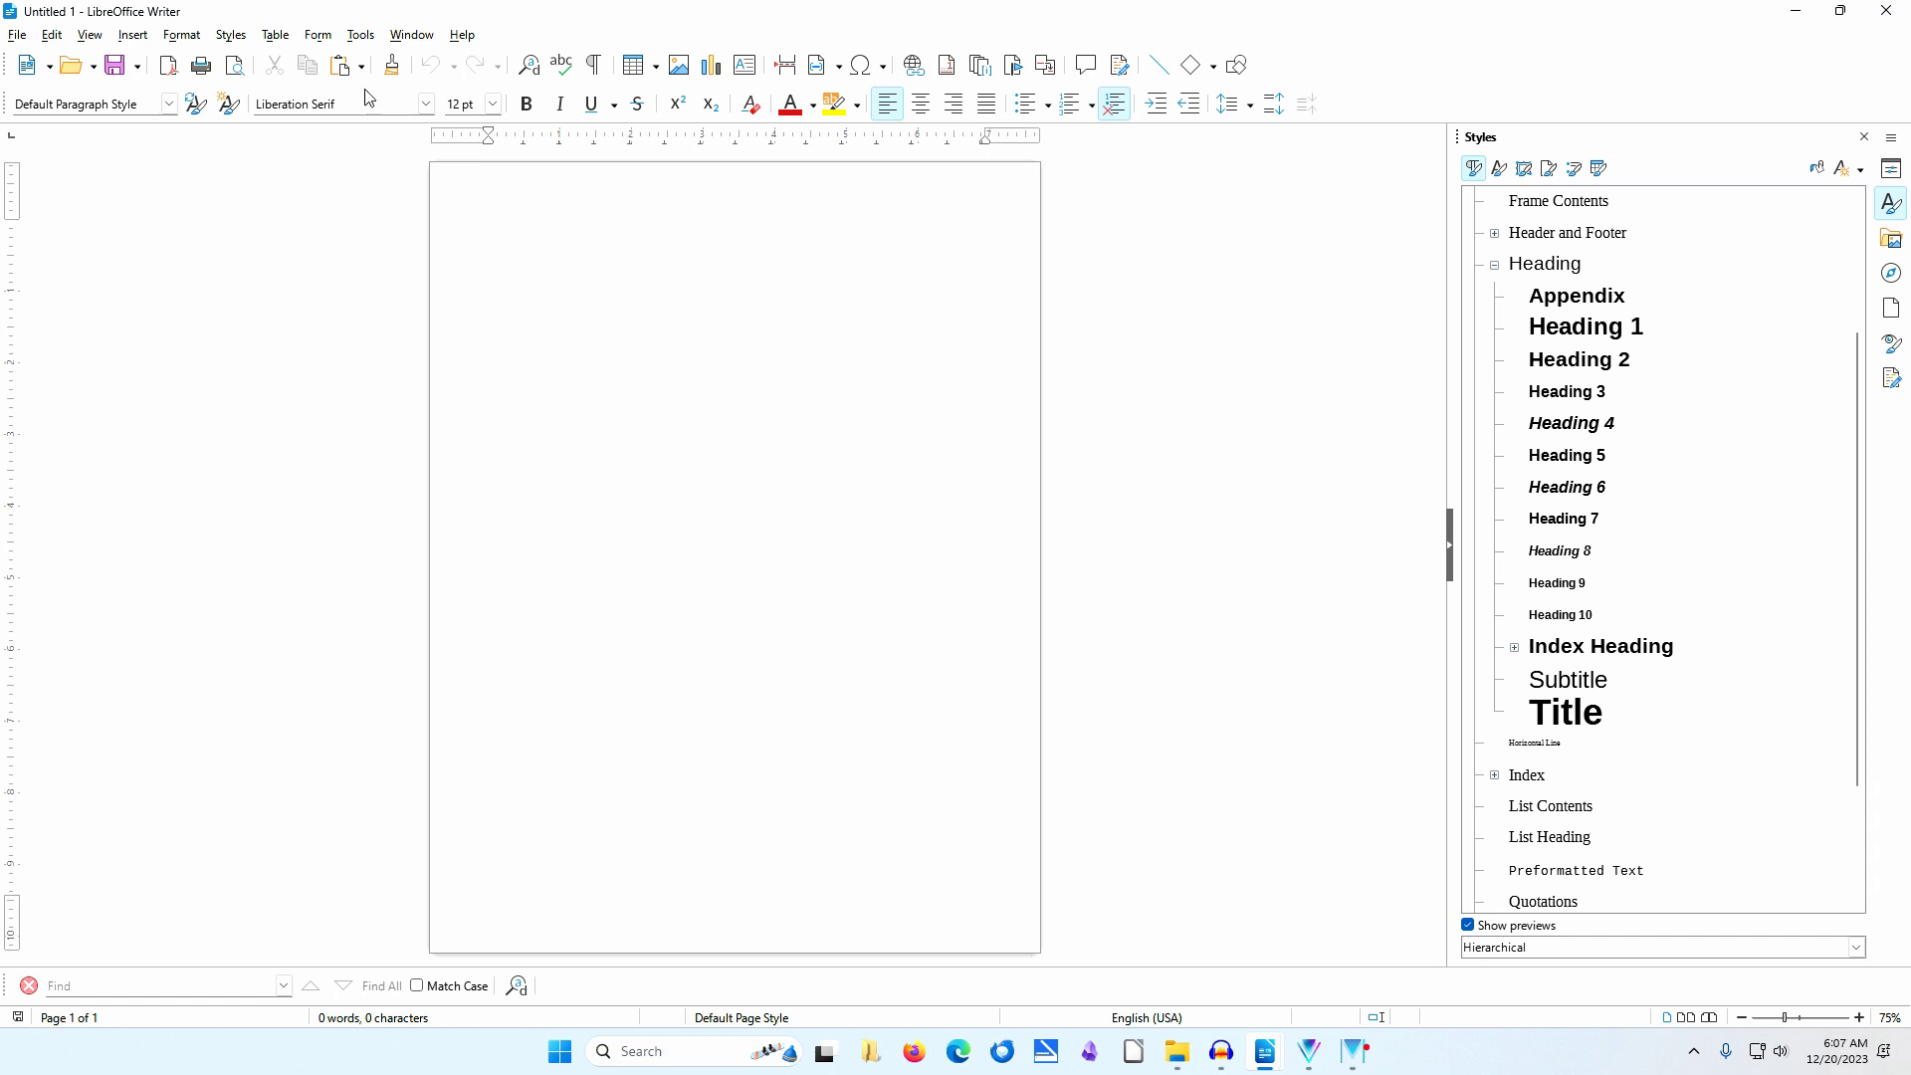
# Open the chapter numbering settings and set level 1 to the 1, 2, 3, ... number format, leaving its paragraph style as Heading 1.
pyautogui.click(361, 36)
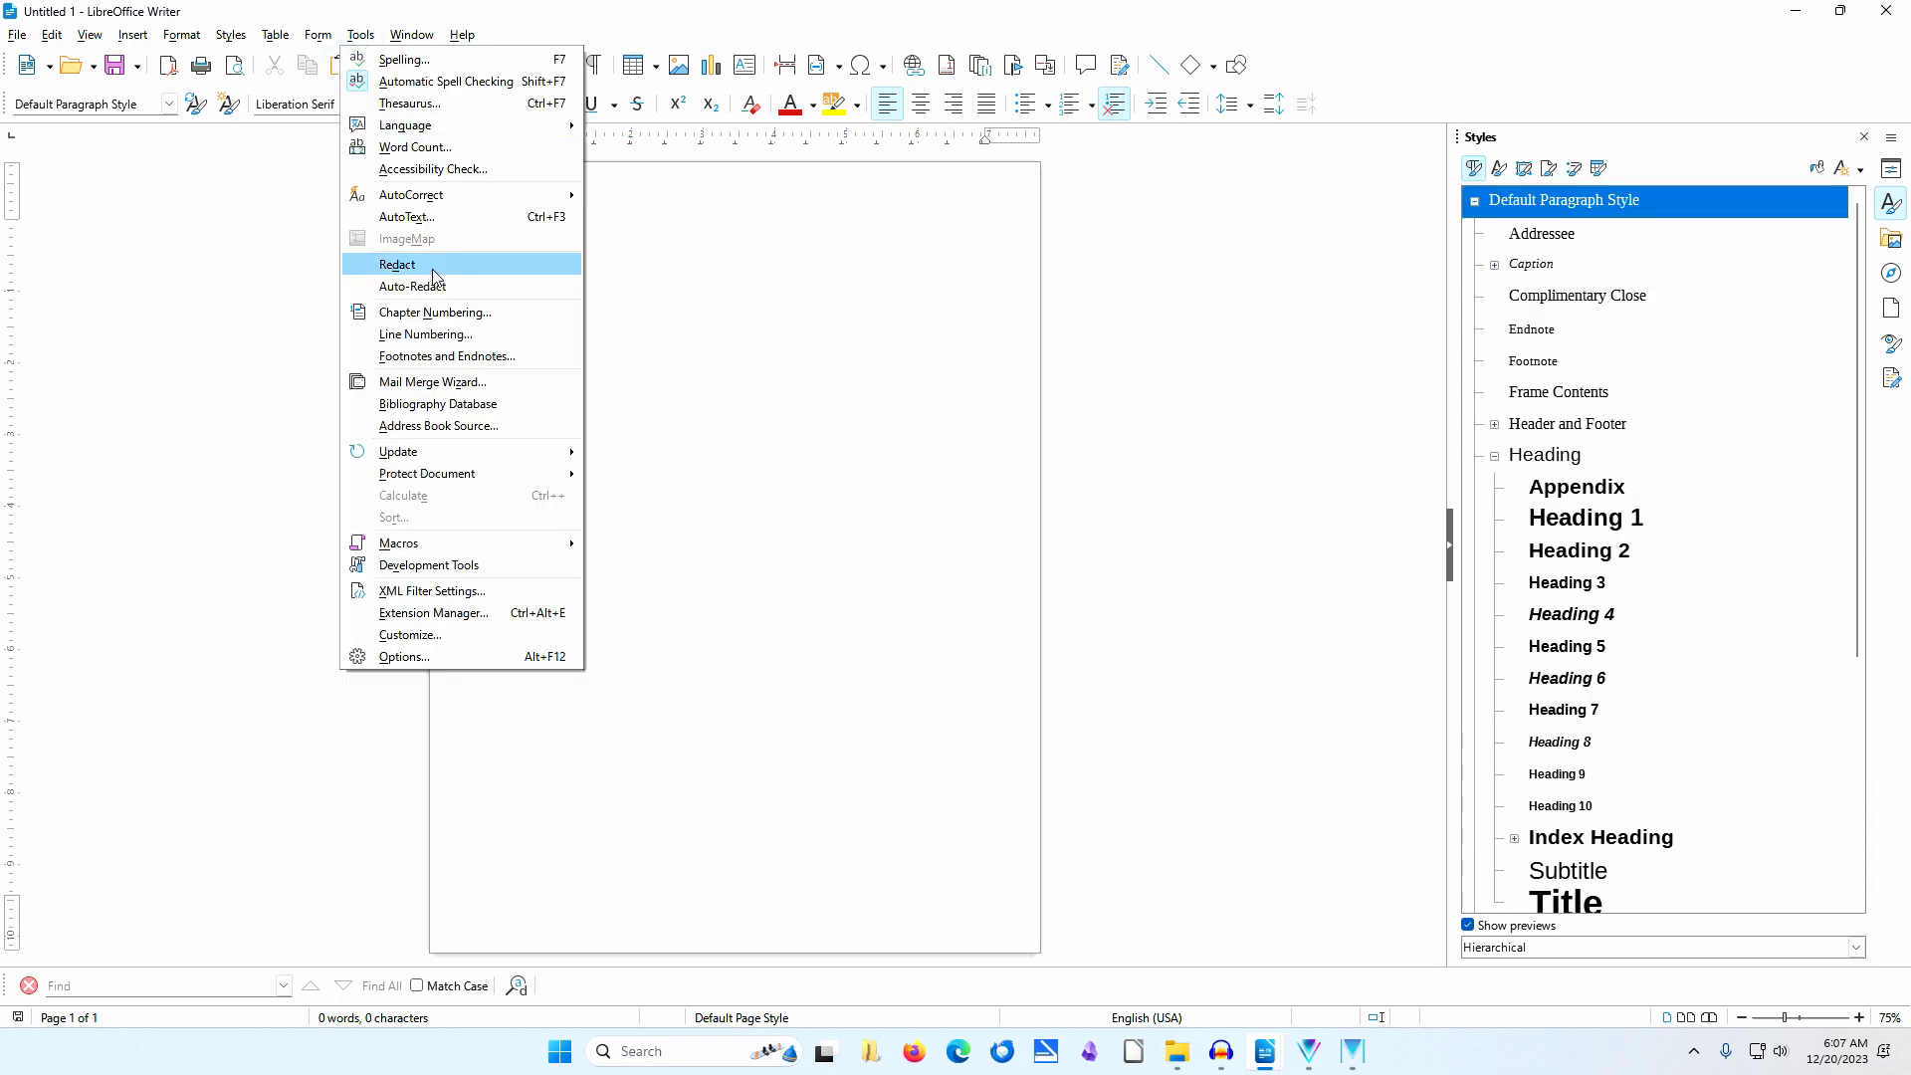
pyautogui.click(444, 310)
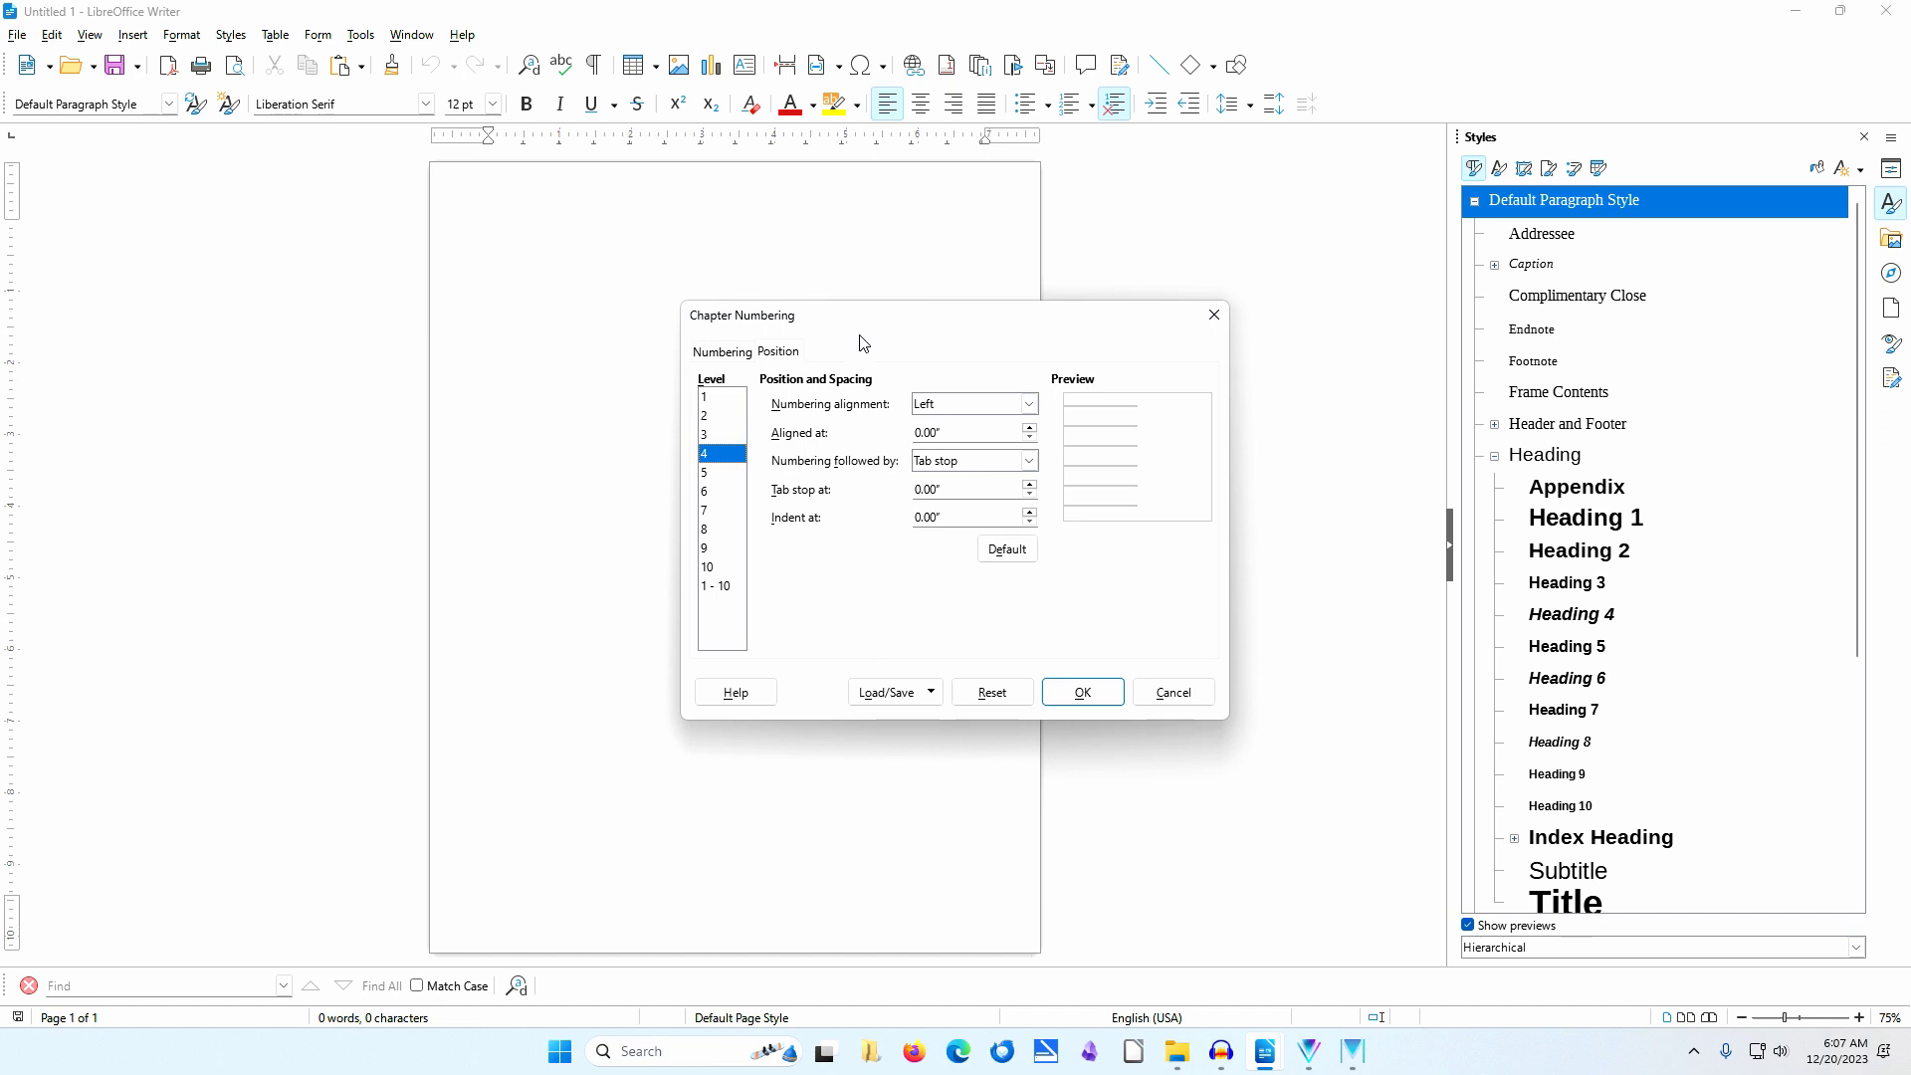
pyautogui.click(724, 353)
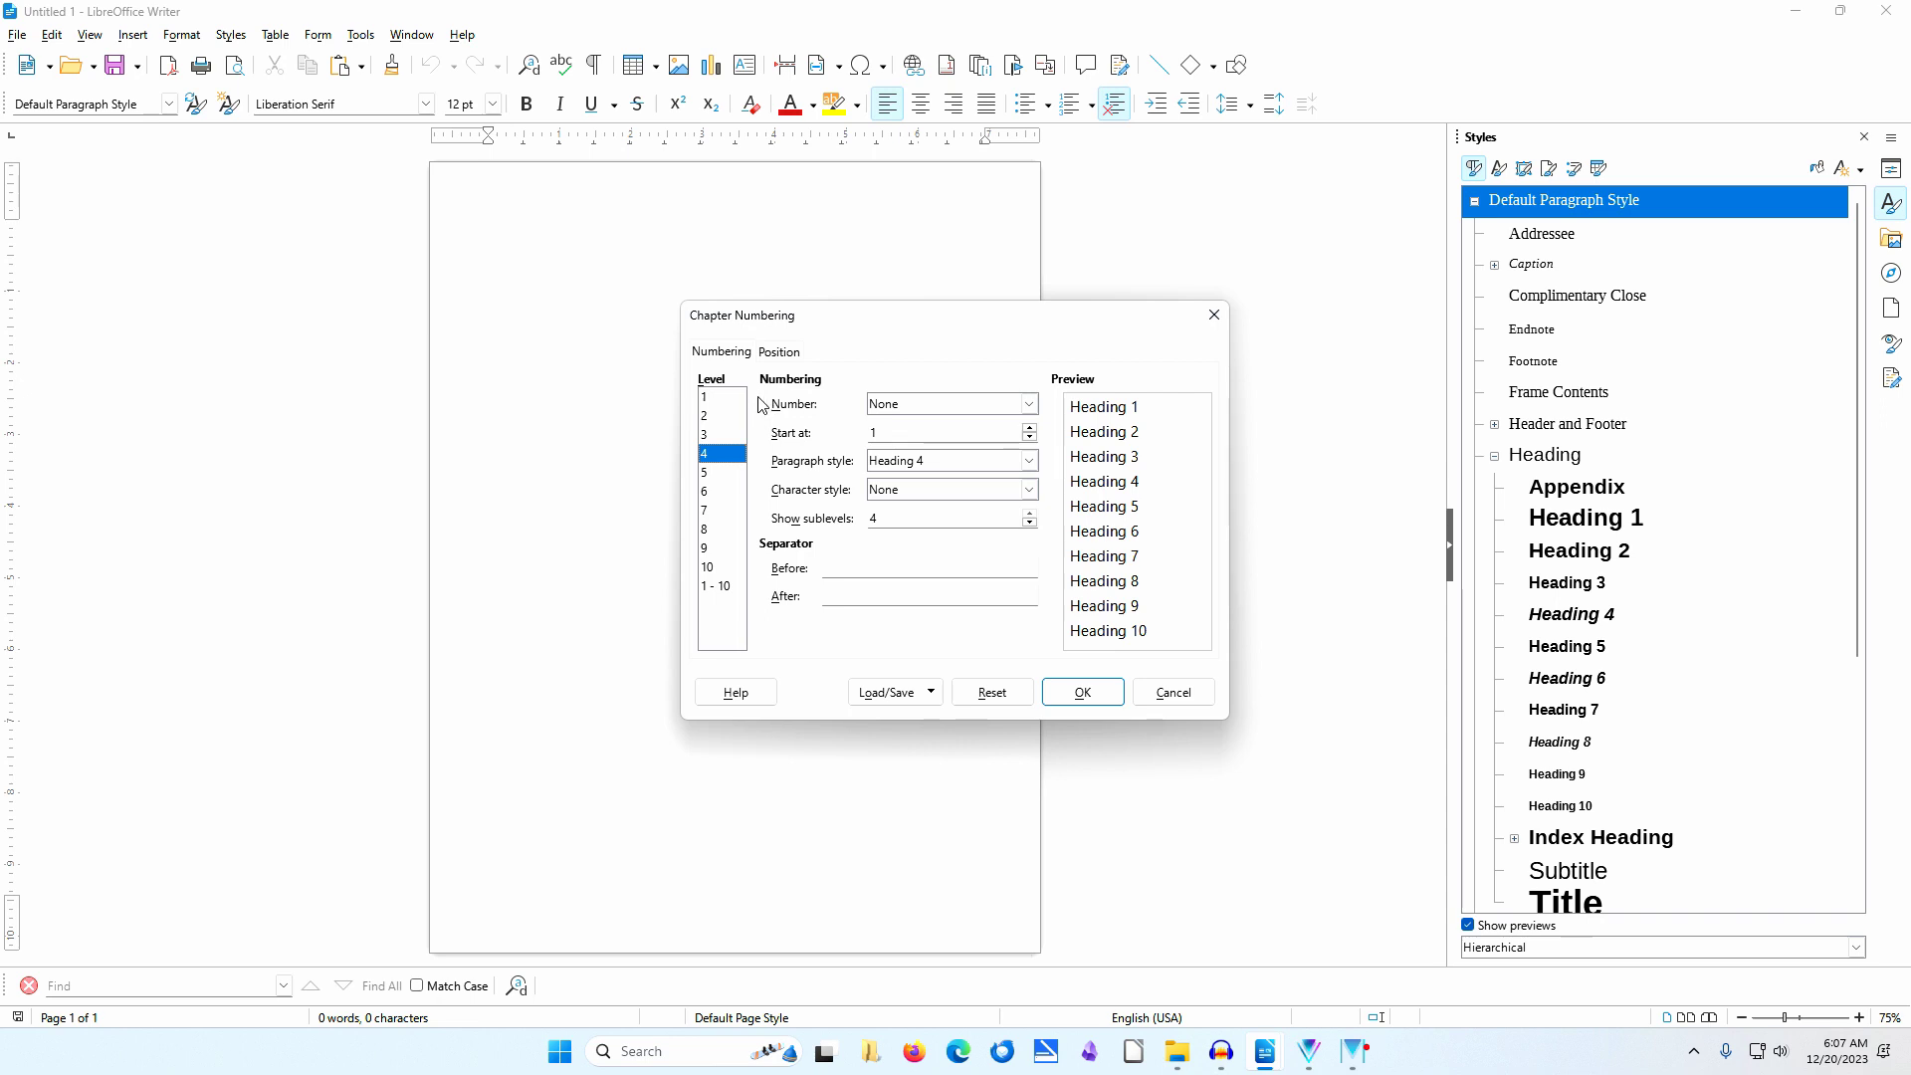
pyautogui.click(724, 398)
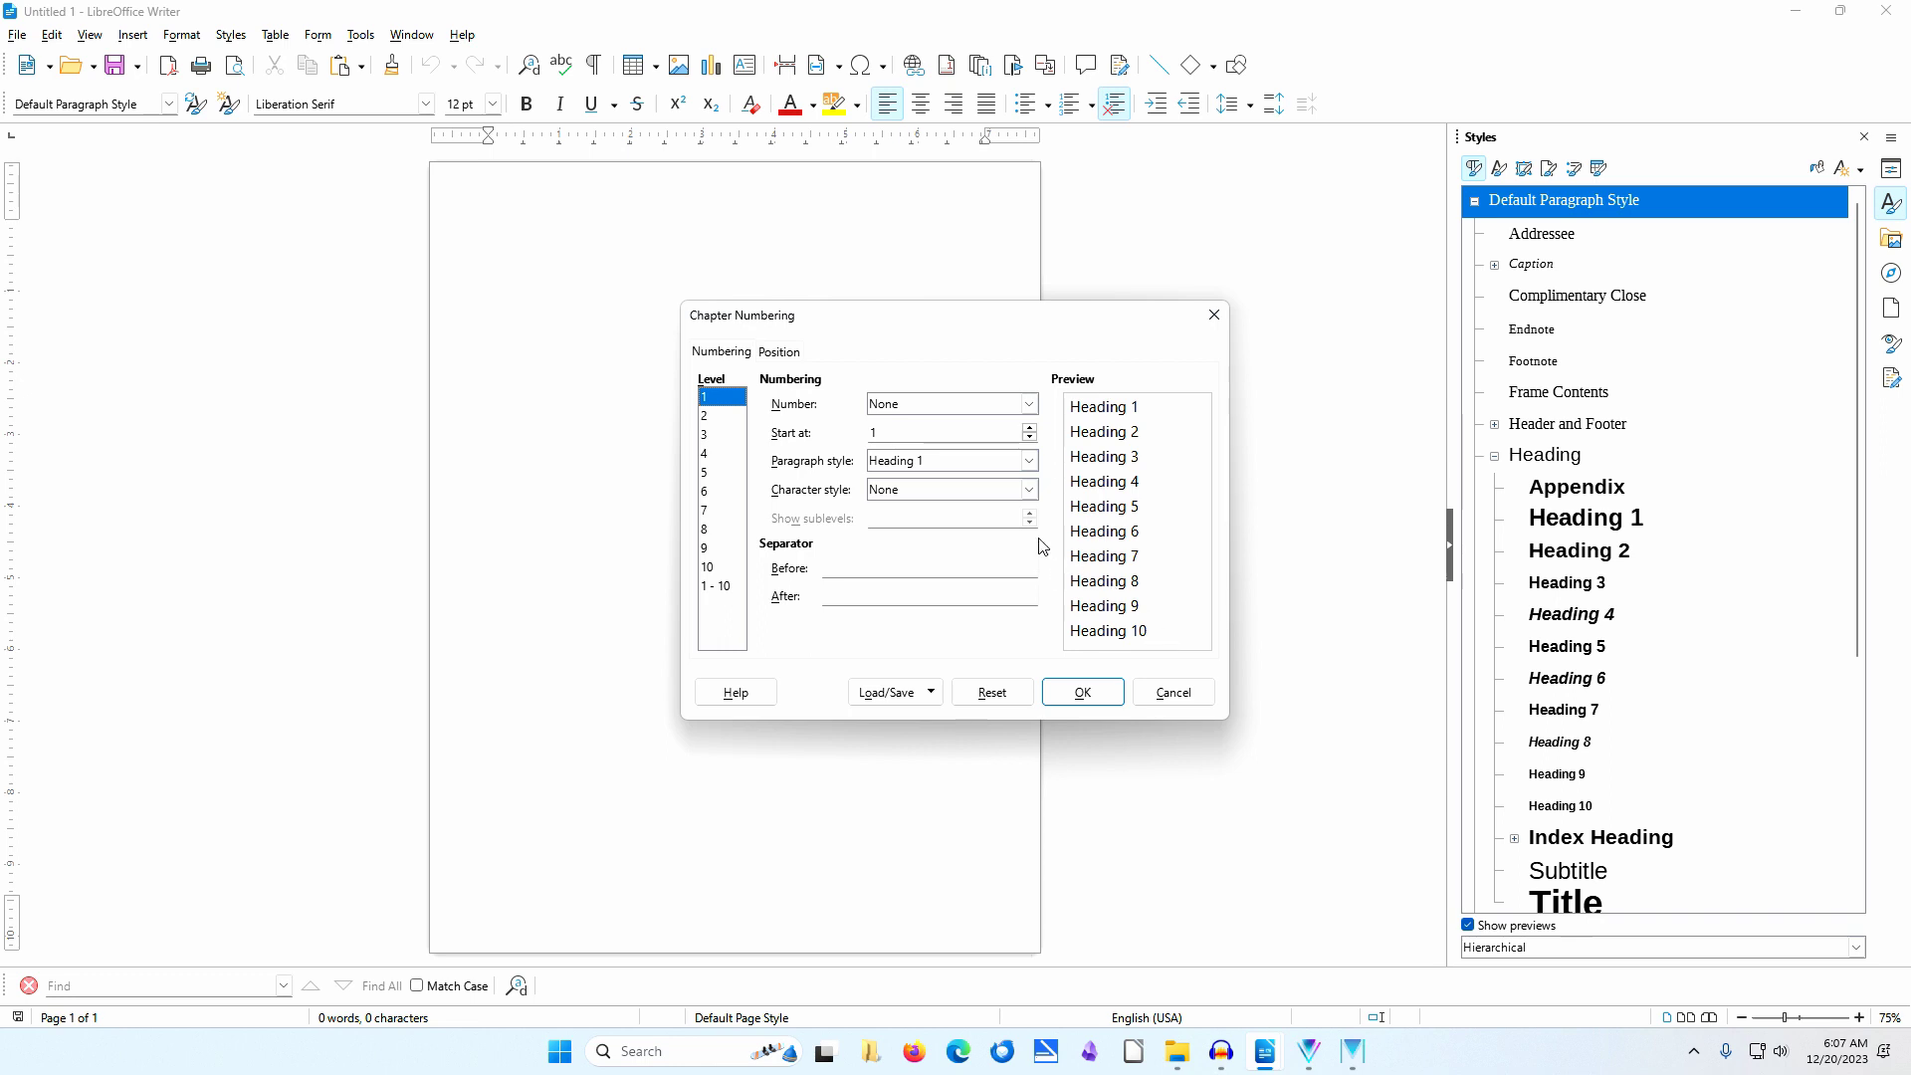
pyautogui.click(1030, 461)
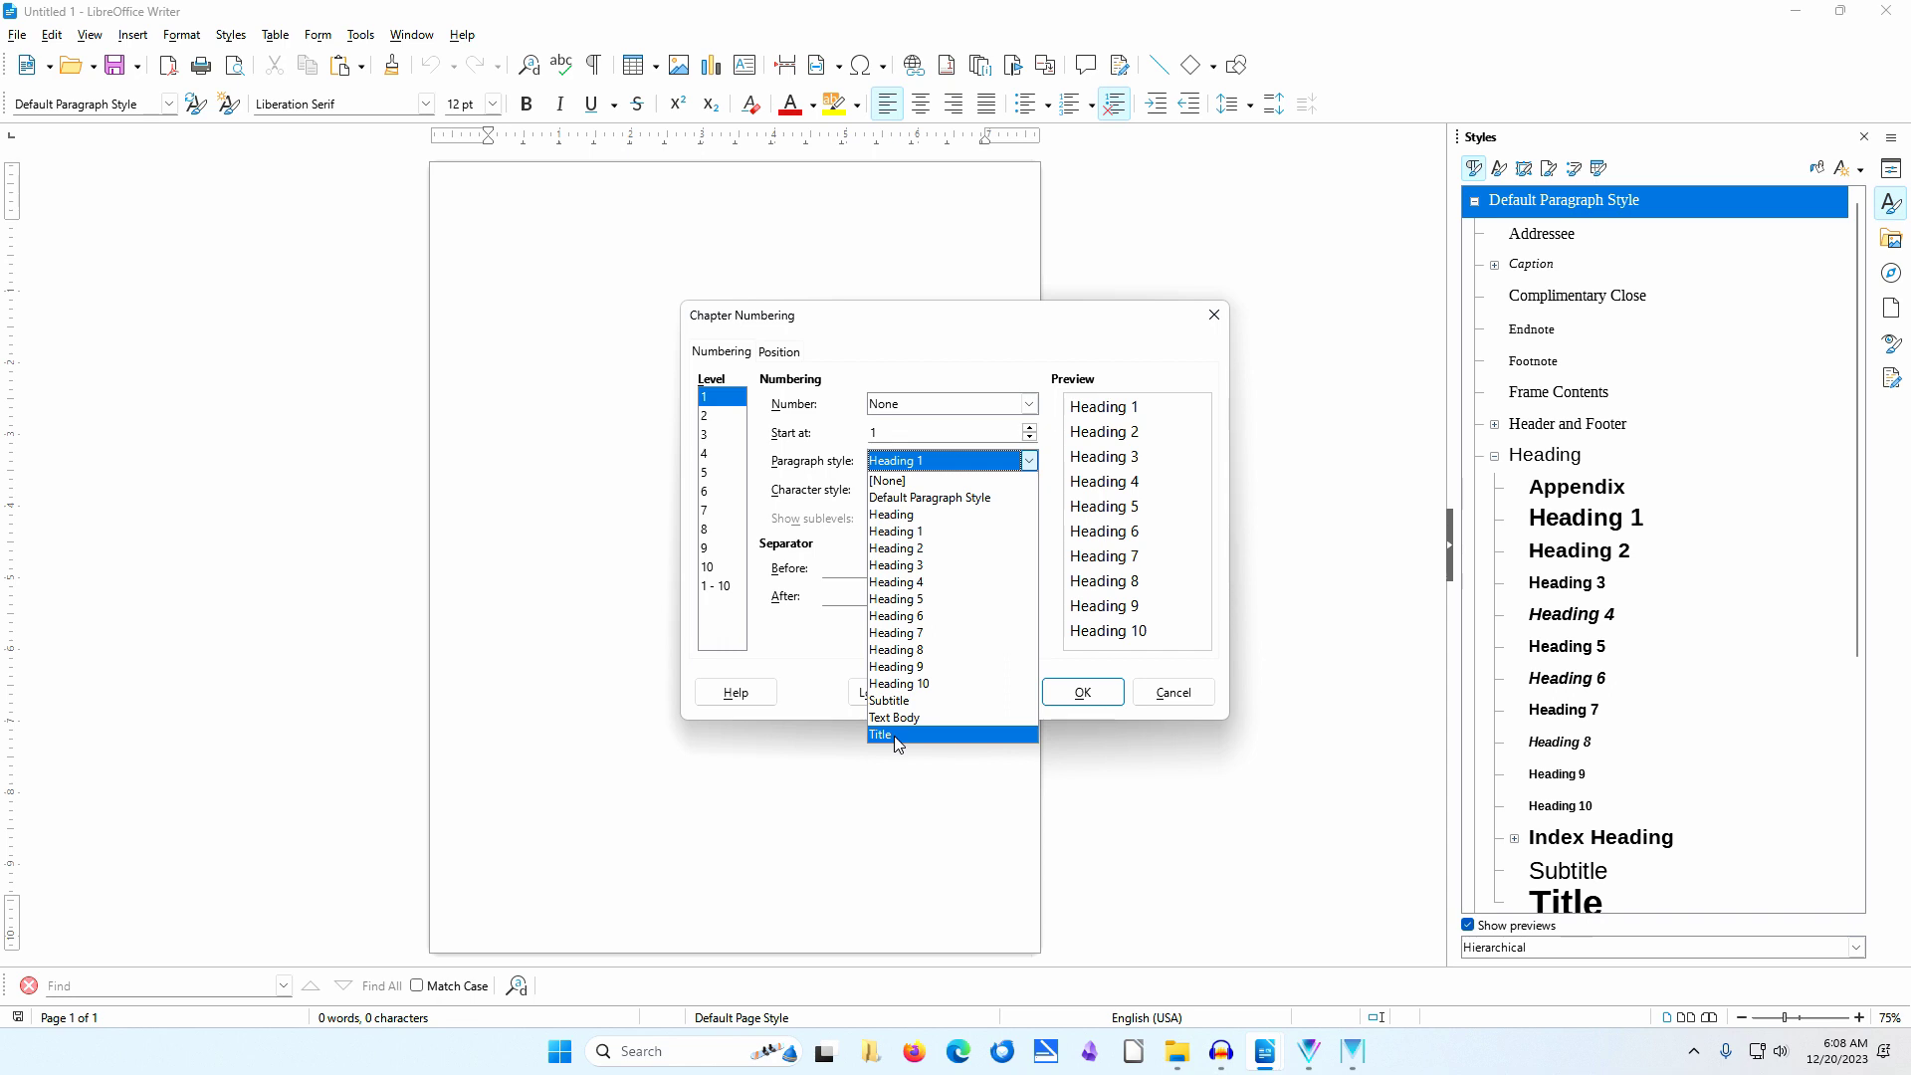
pyautogui.click(844, 412)
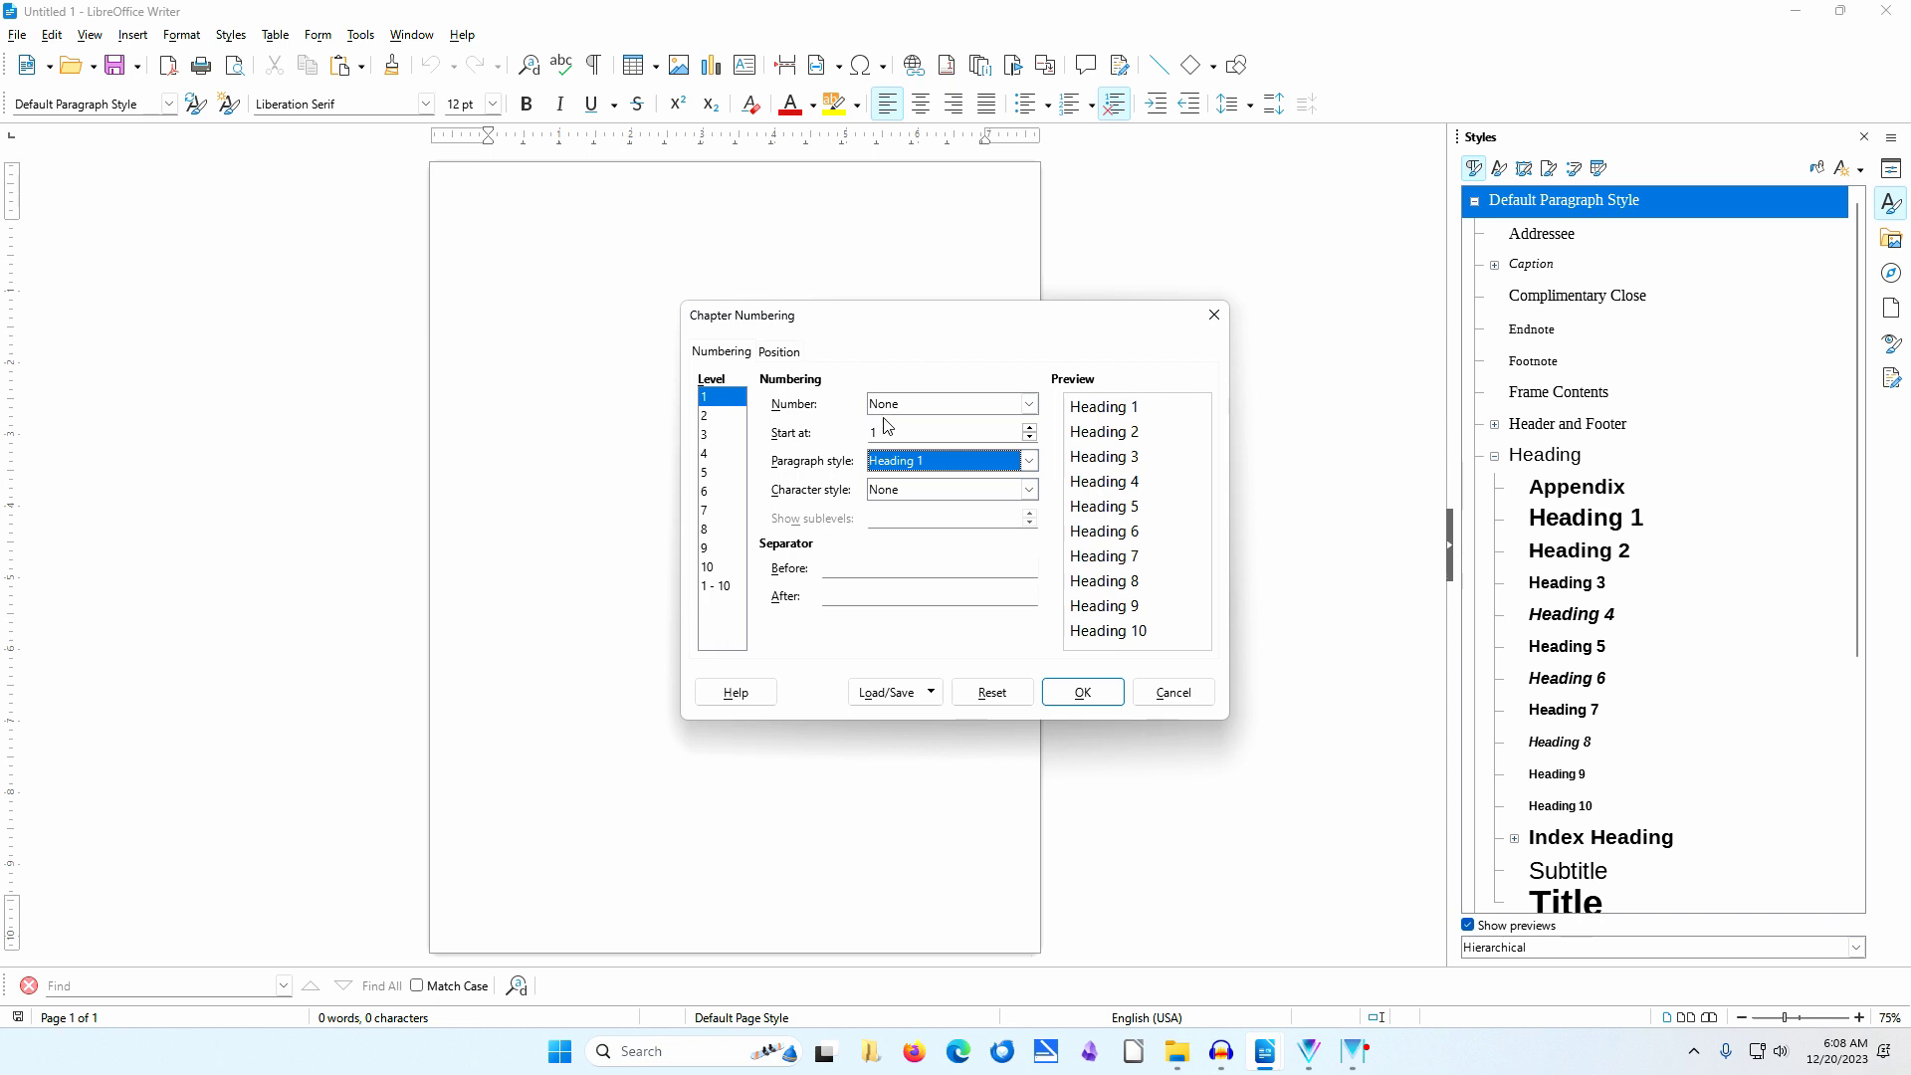
pyautogui.click(1030, 403)
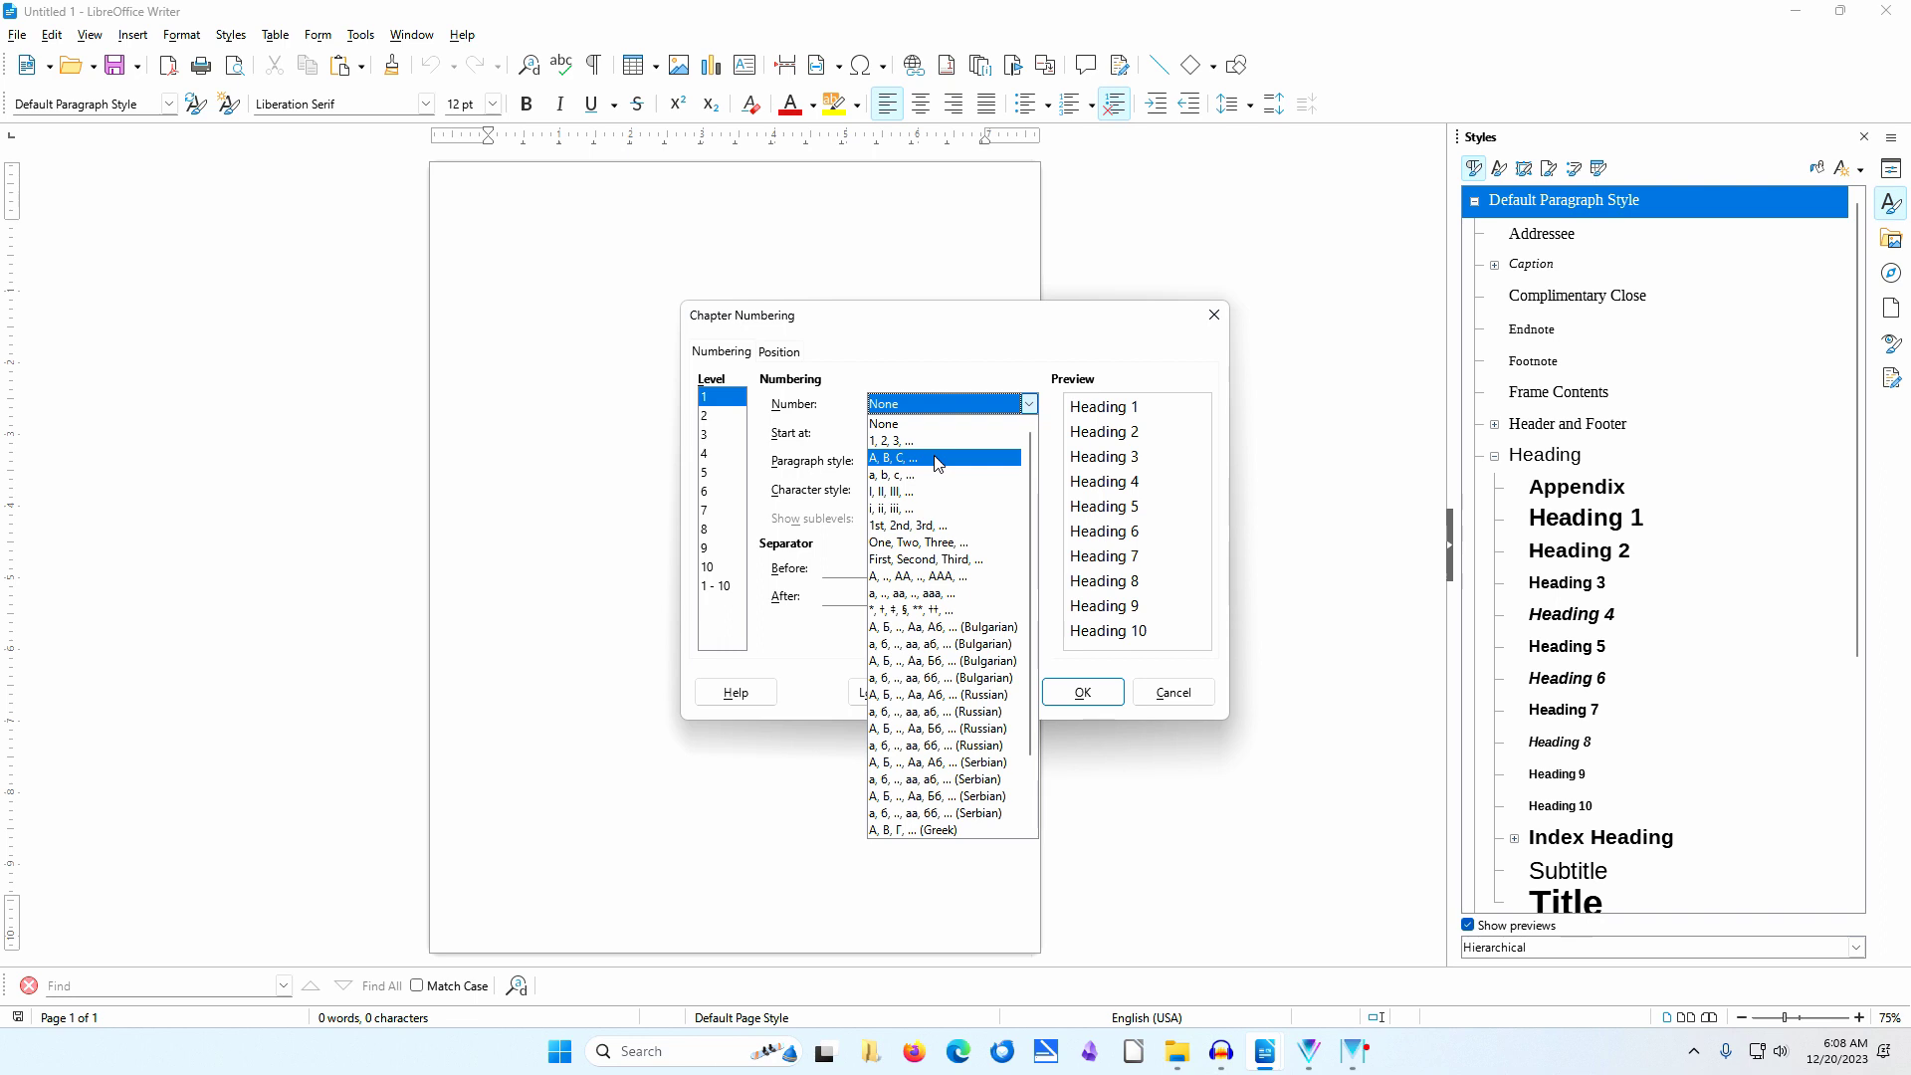
pyautogui.click(940, 444)
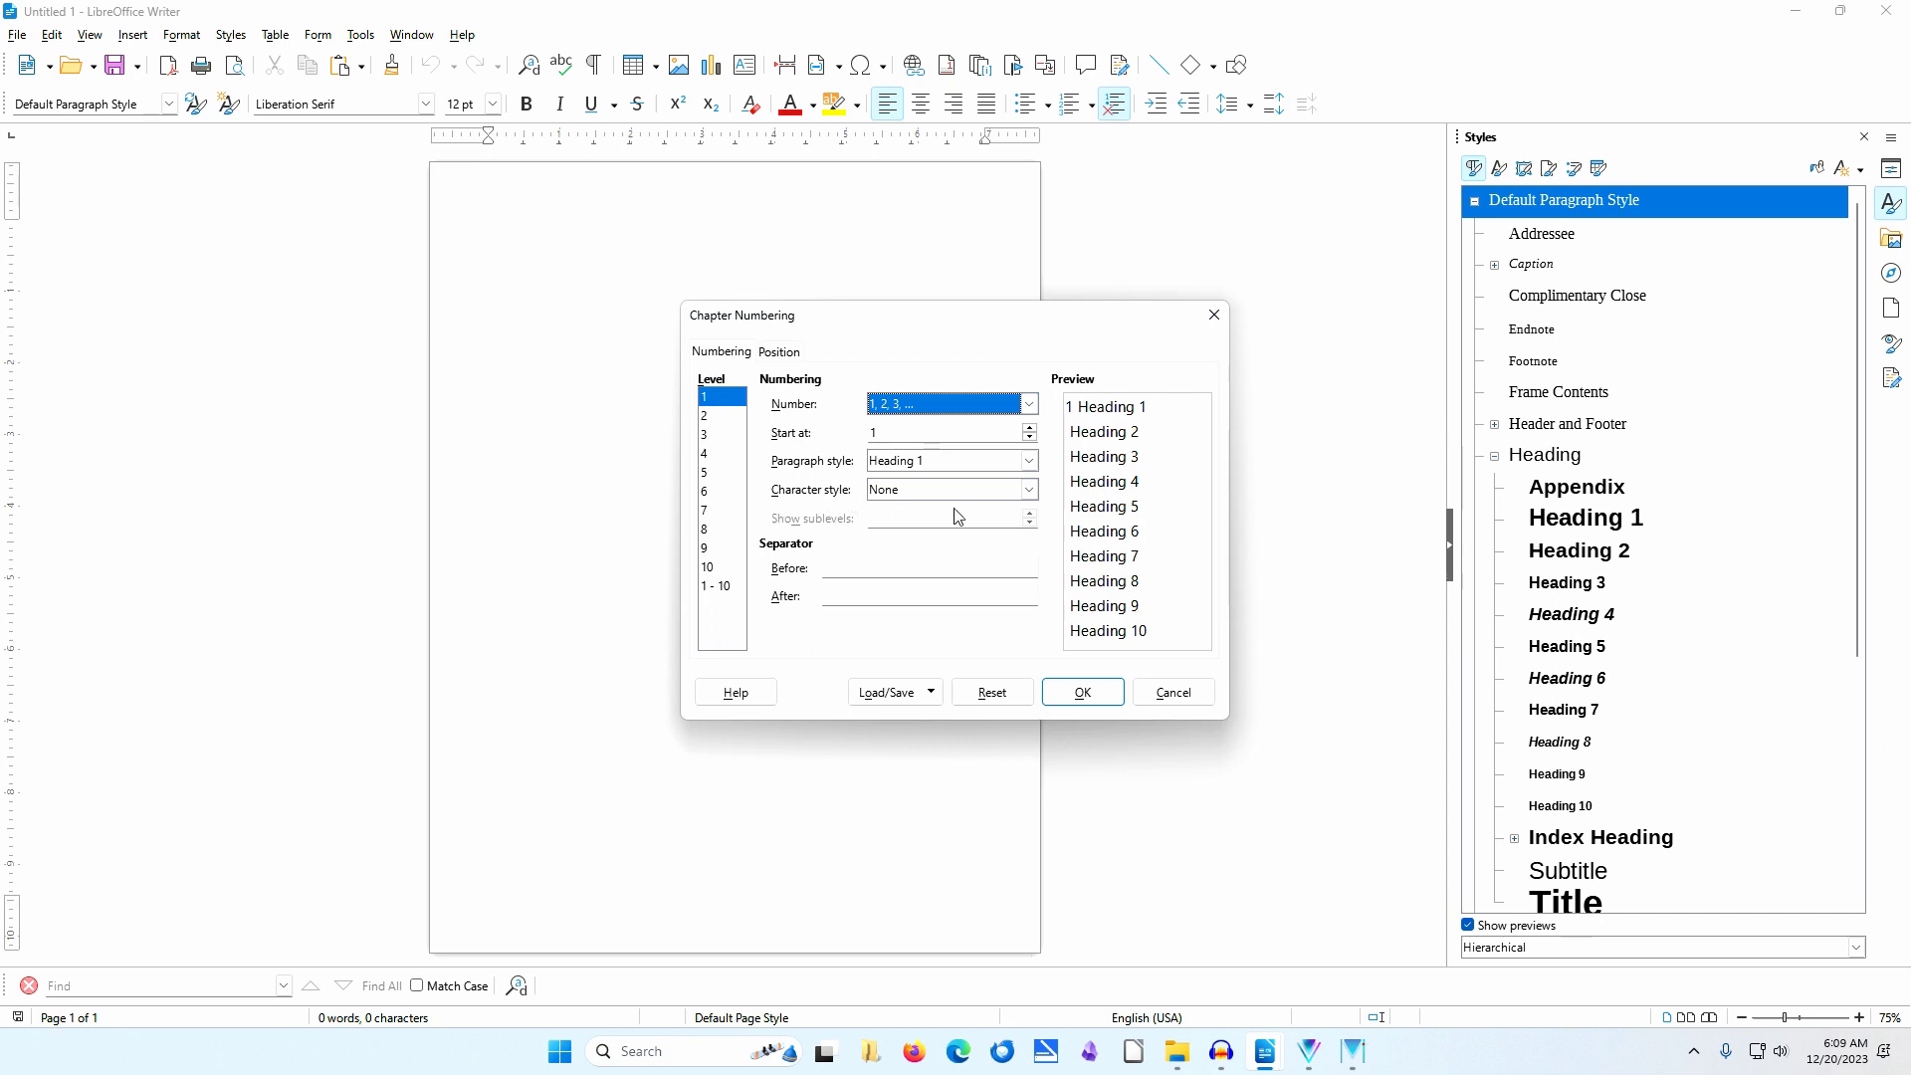
# Examine the character styles available for the level 1 number without choosing a different one.
pyautogui.click(1030, 491)
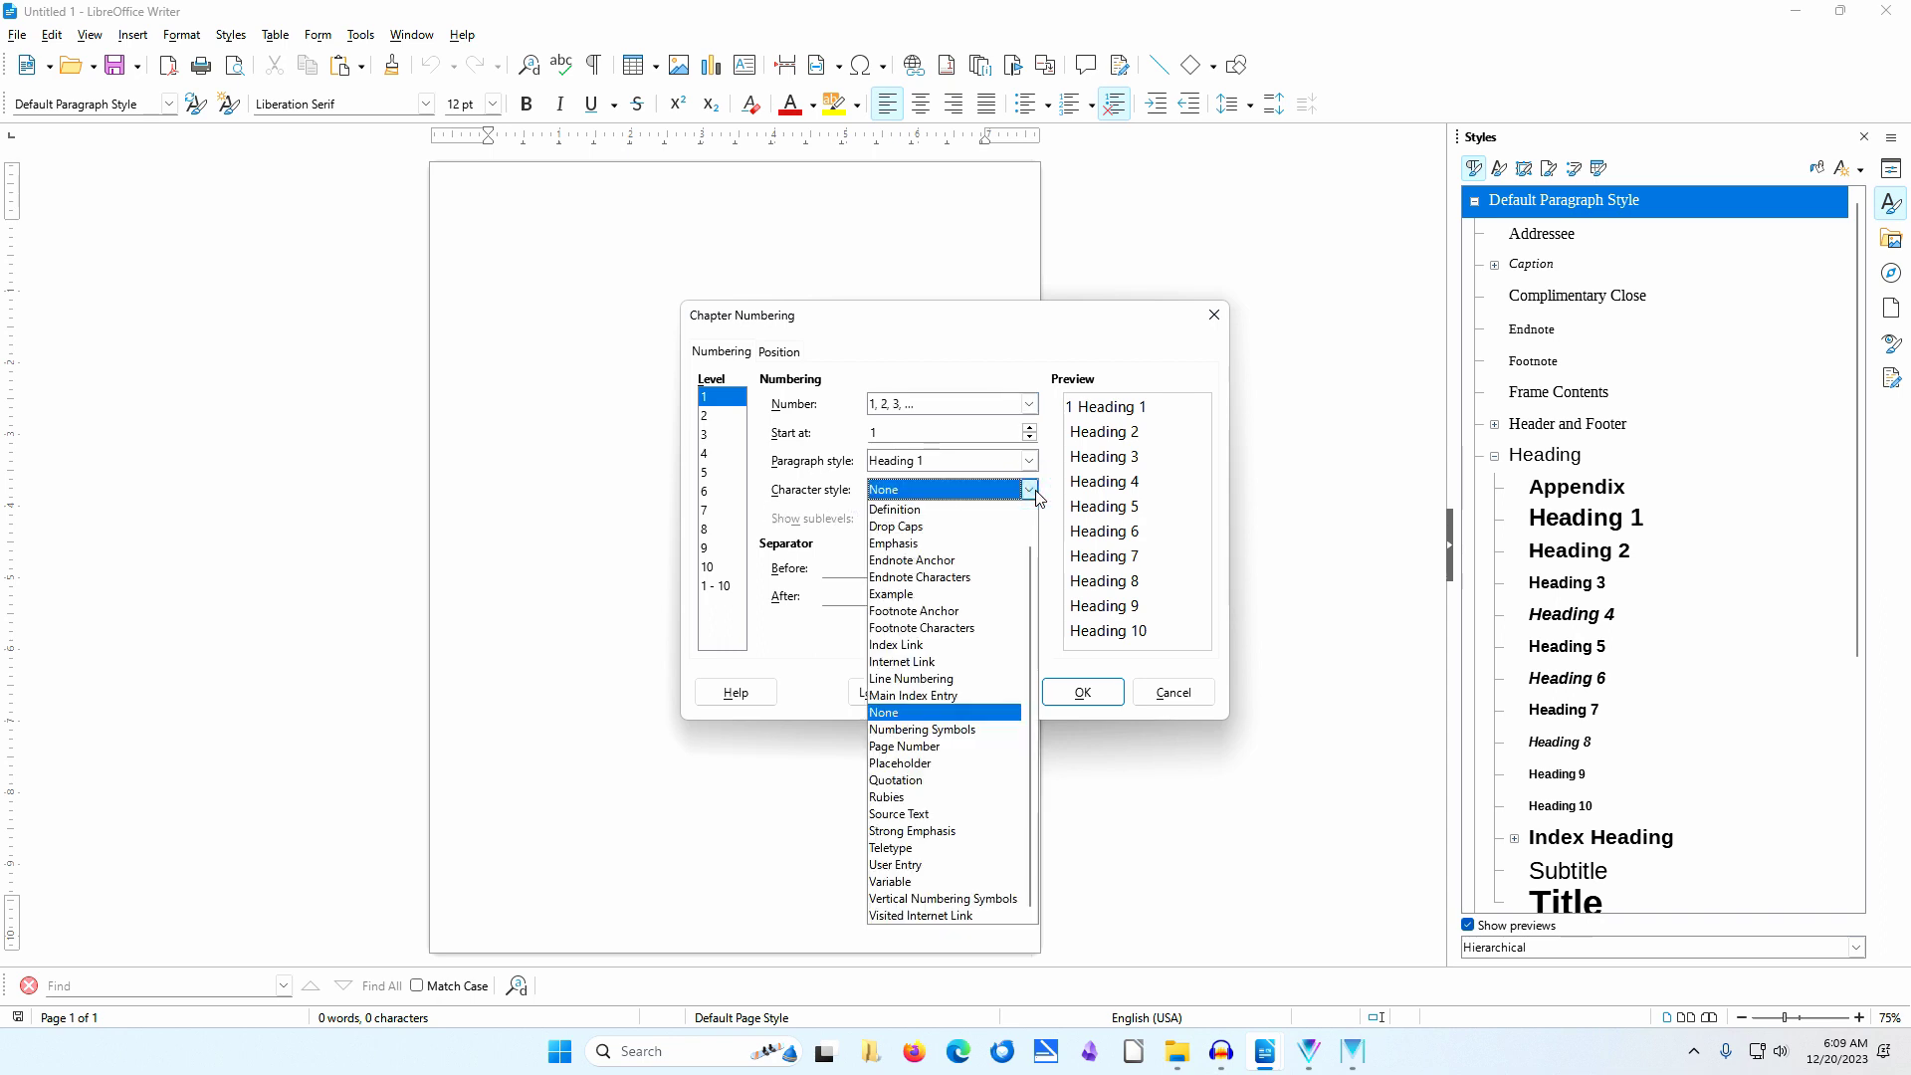
pyautogui.click(1030, 511)
pyautogui.click(1030, 512)
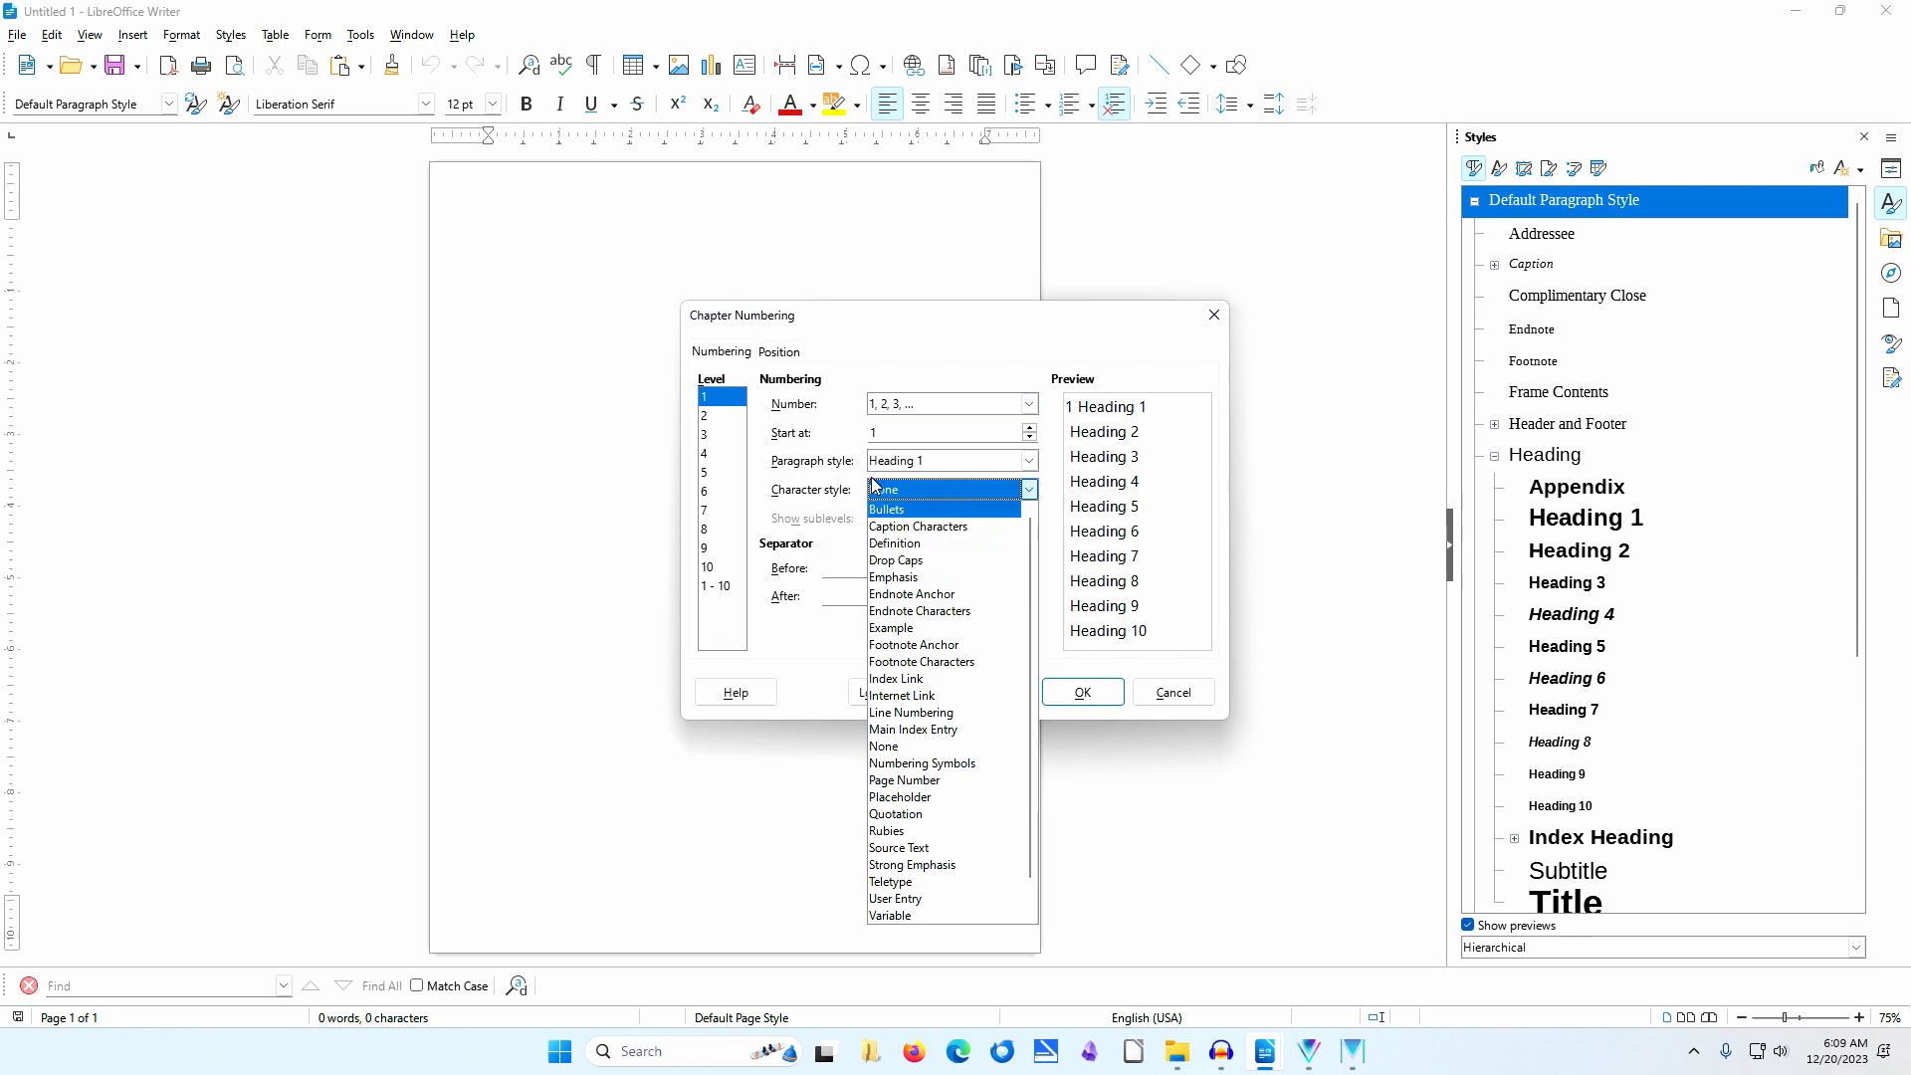
pyautogui.click(841, 381)
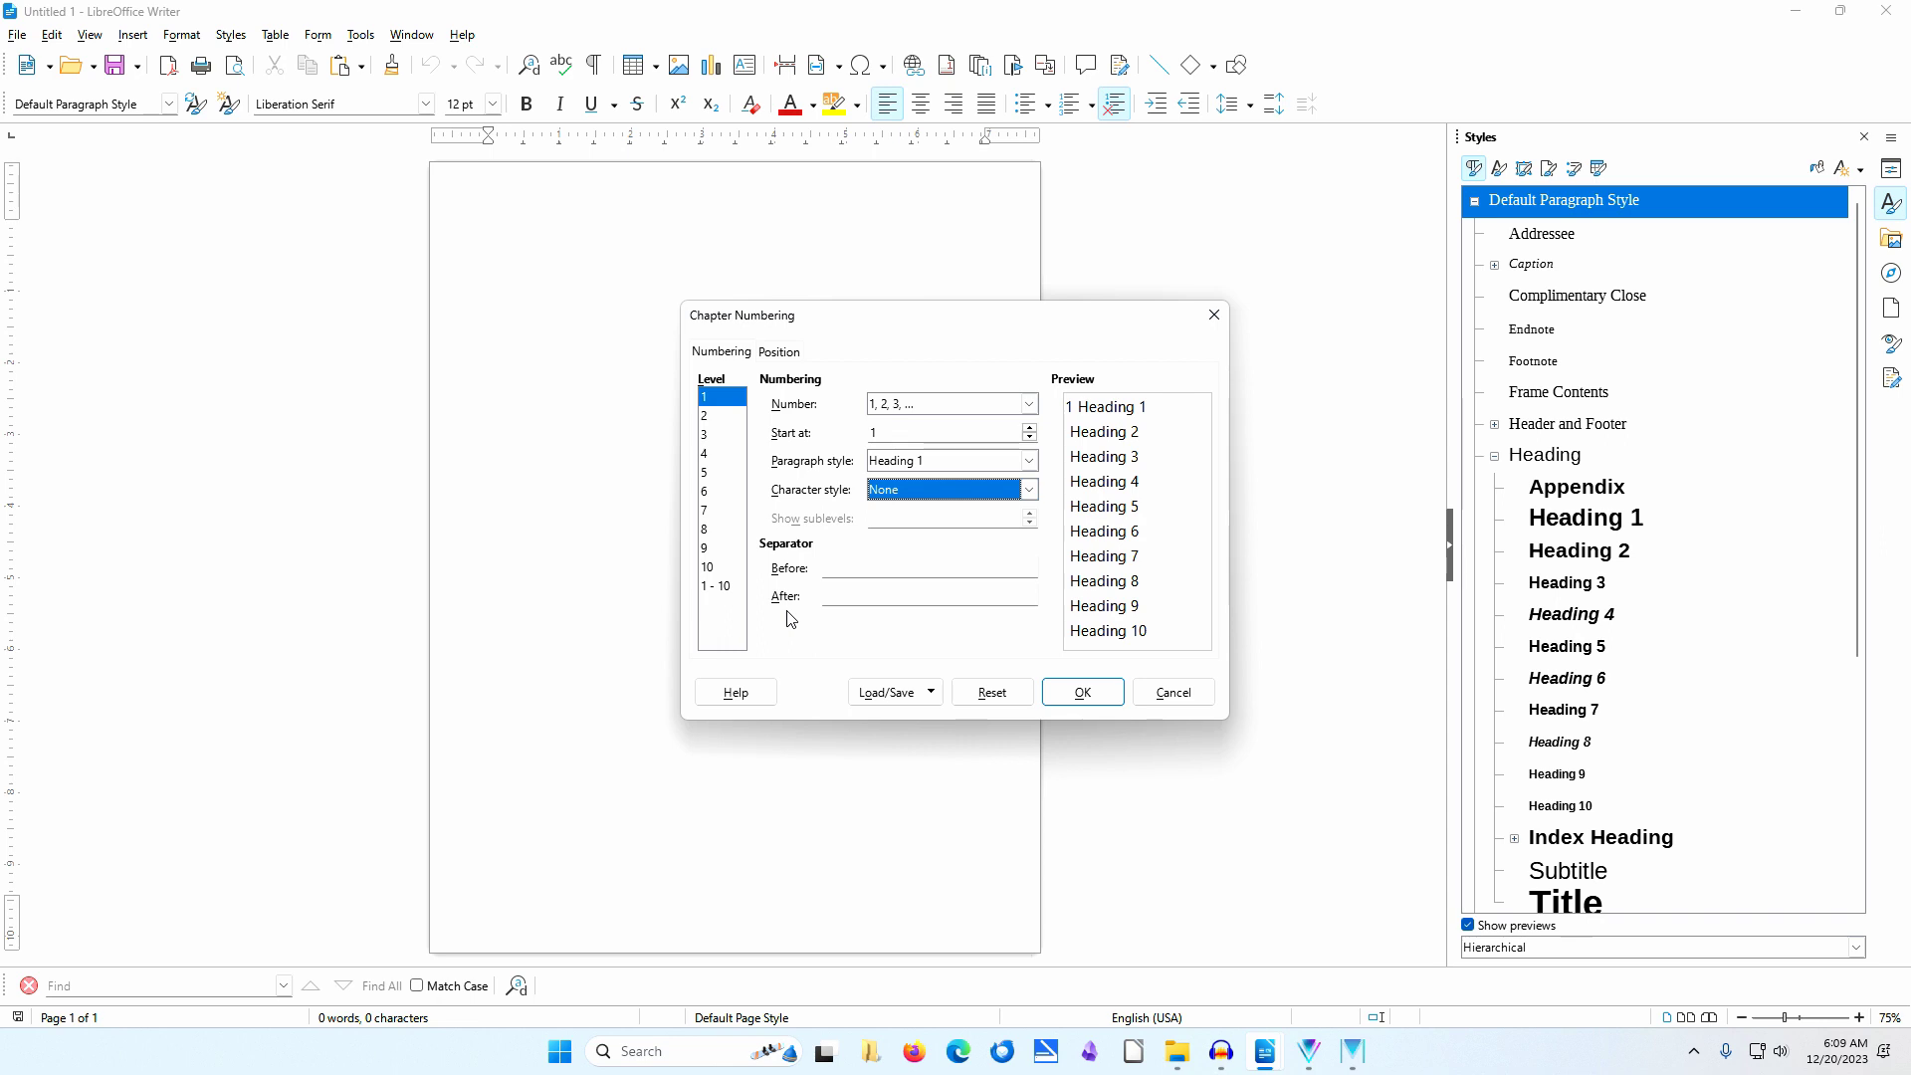
# Set levels 1 - 10 to the 1, 2, 3, ... number format with a period as the separator after the number.
pyautogui.click(732, 589)
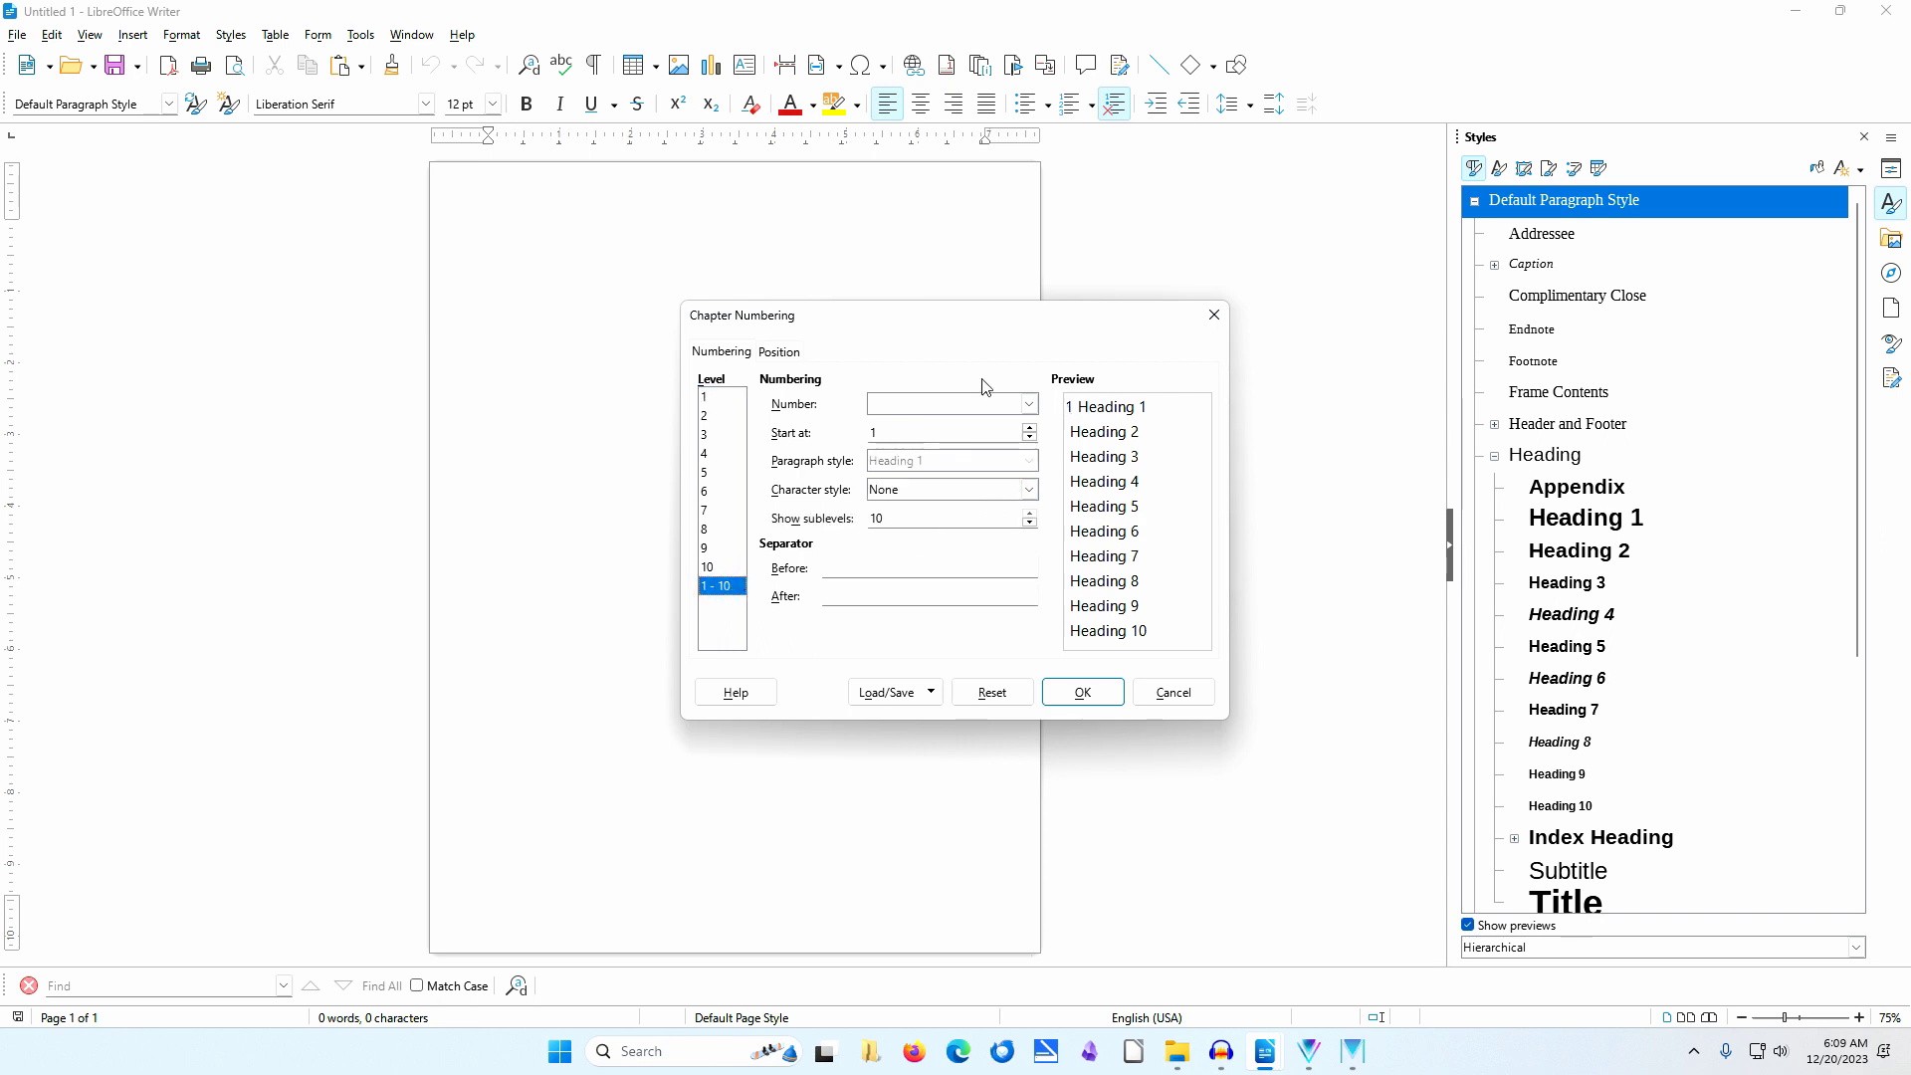
pyautogui.click(1028, 403)
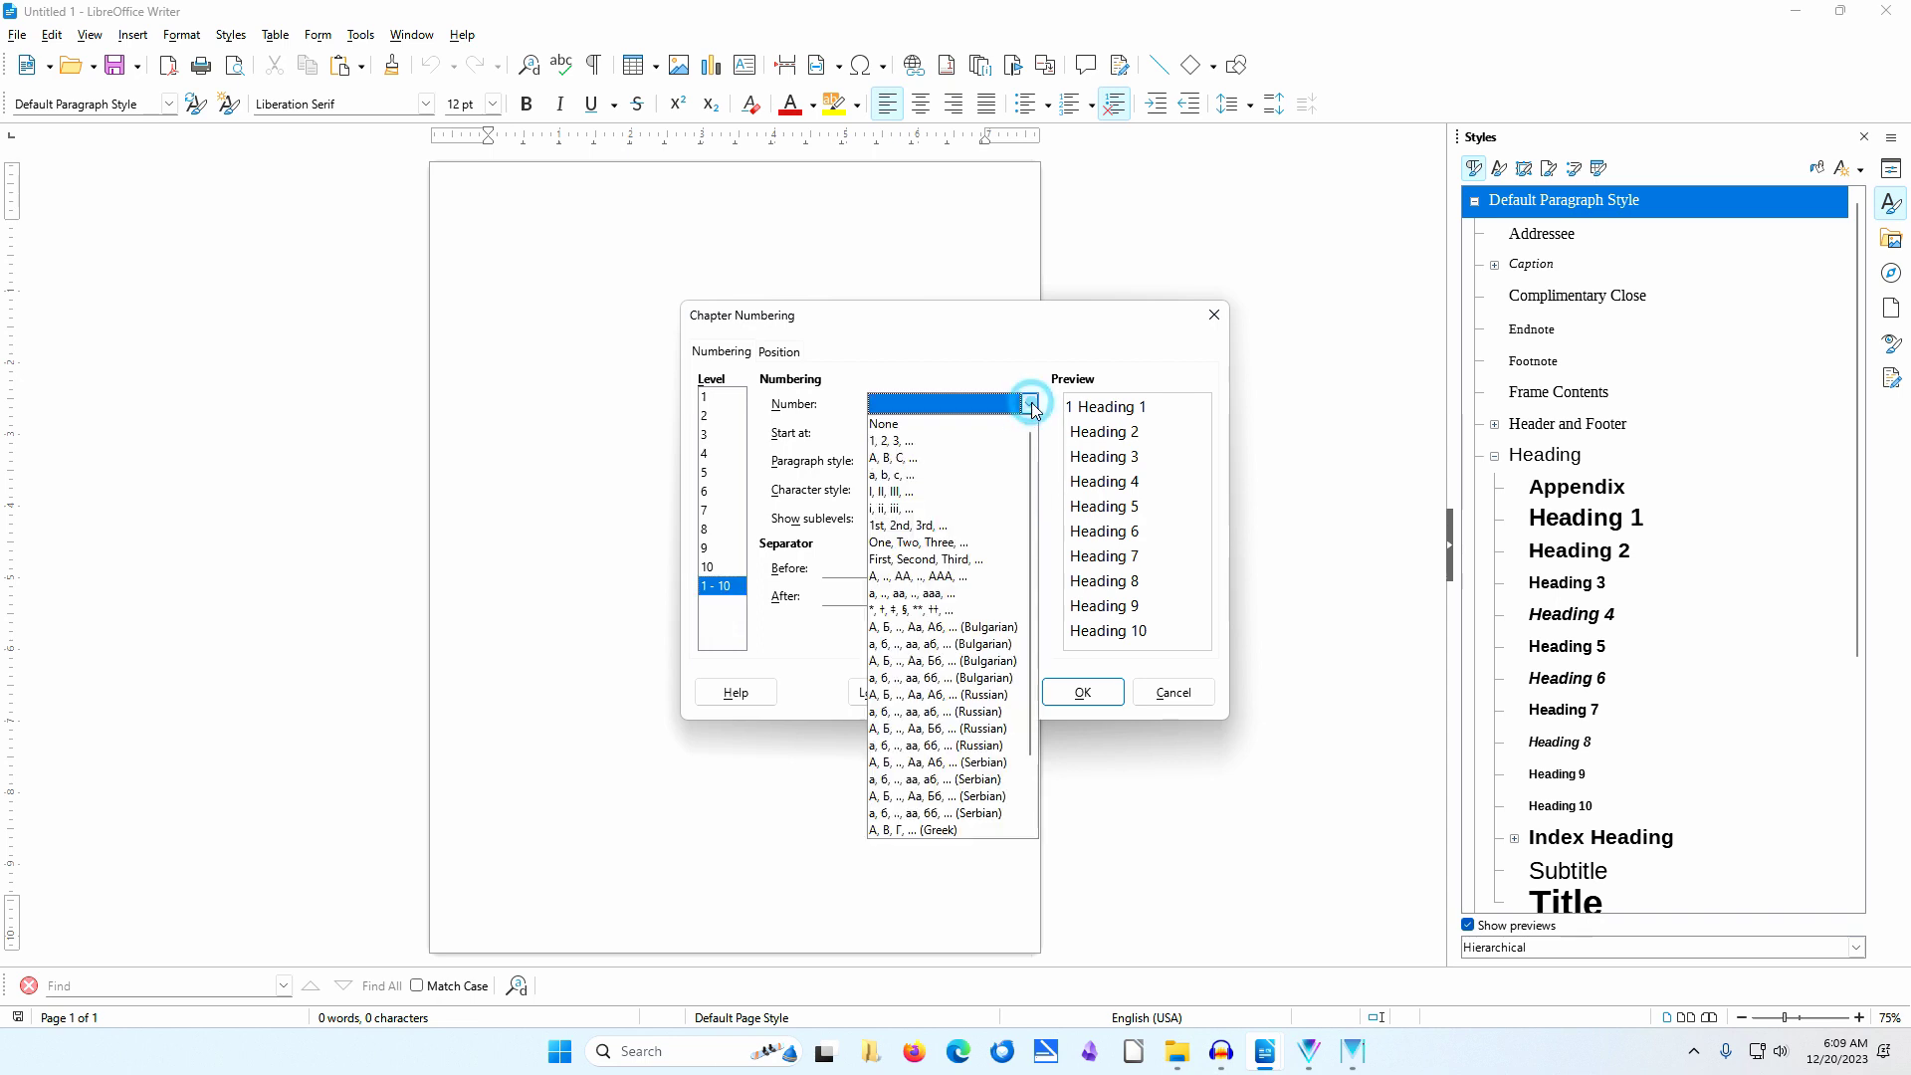
pyautogui.click(963, 439)
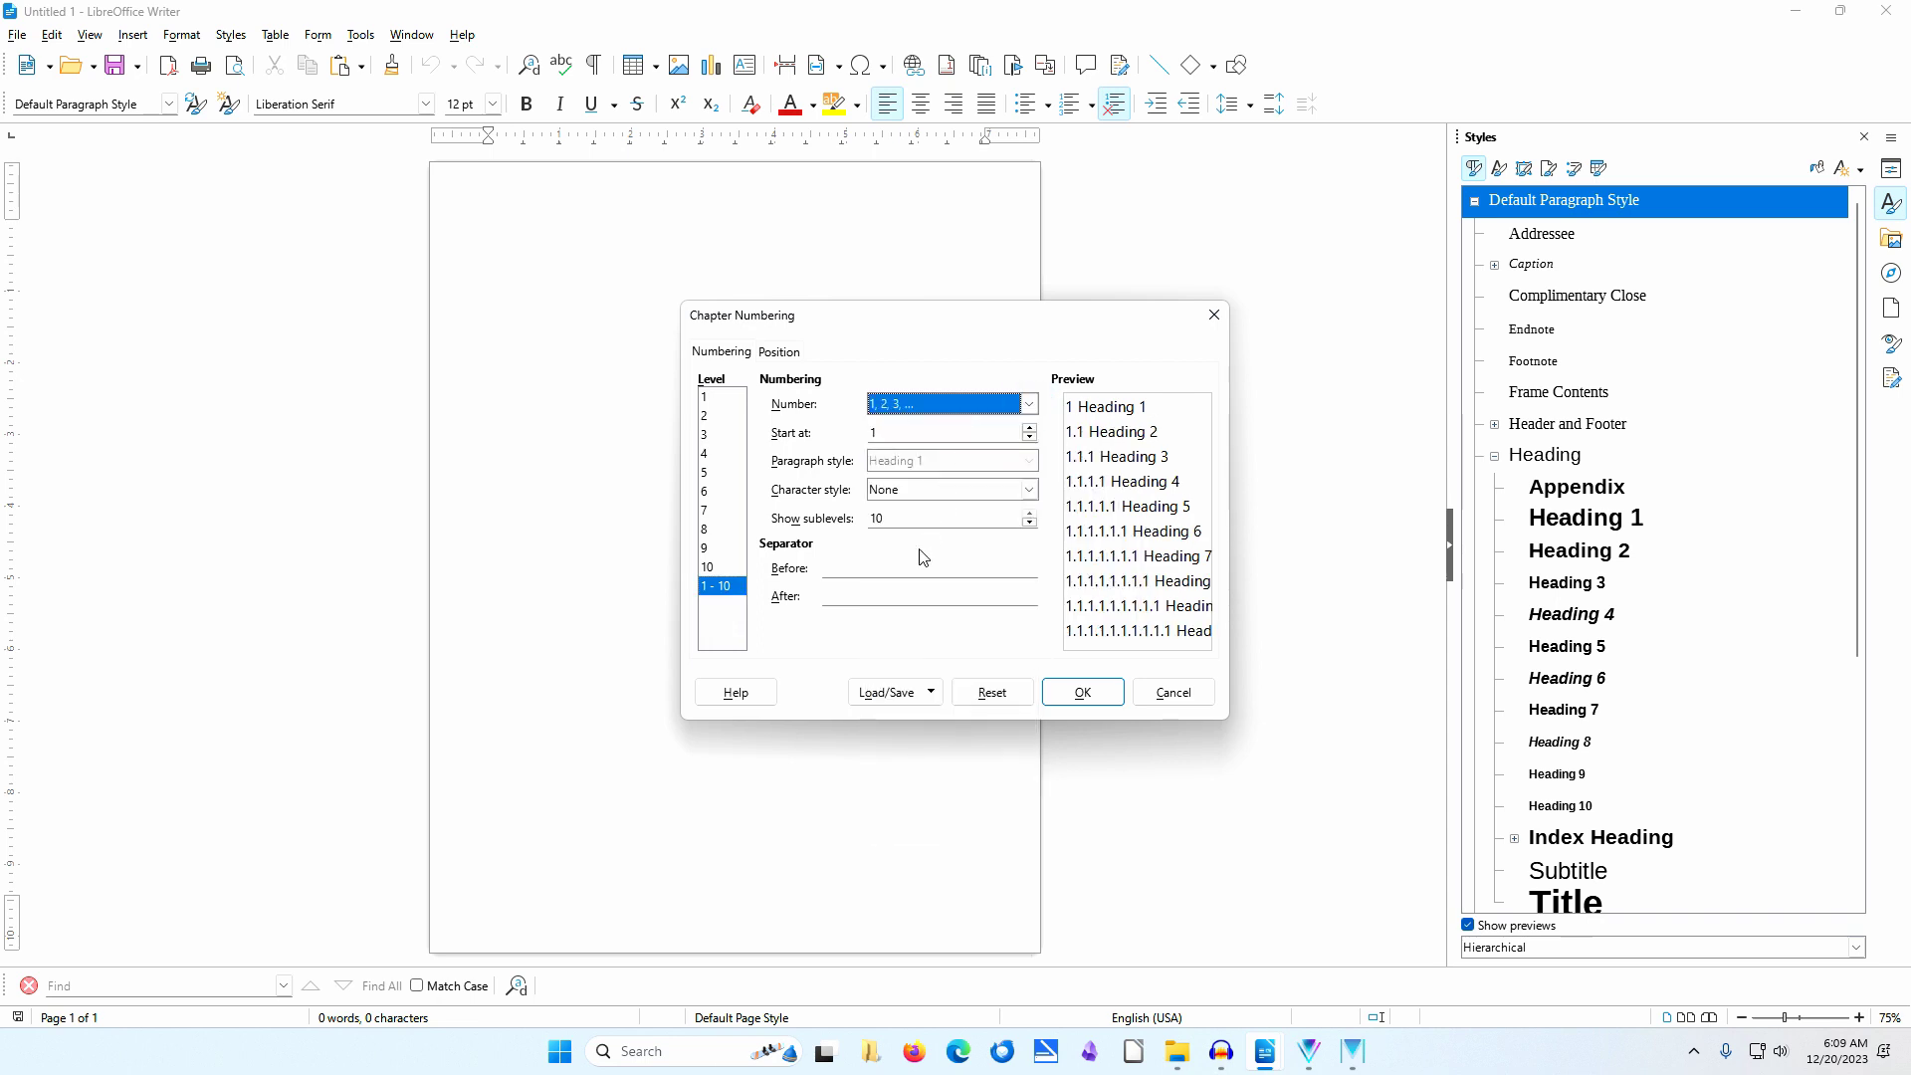
pyautogui.click(857, 591)
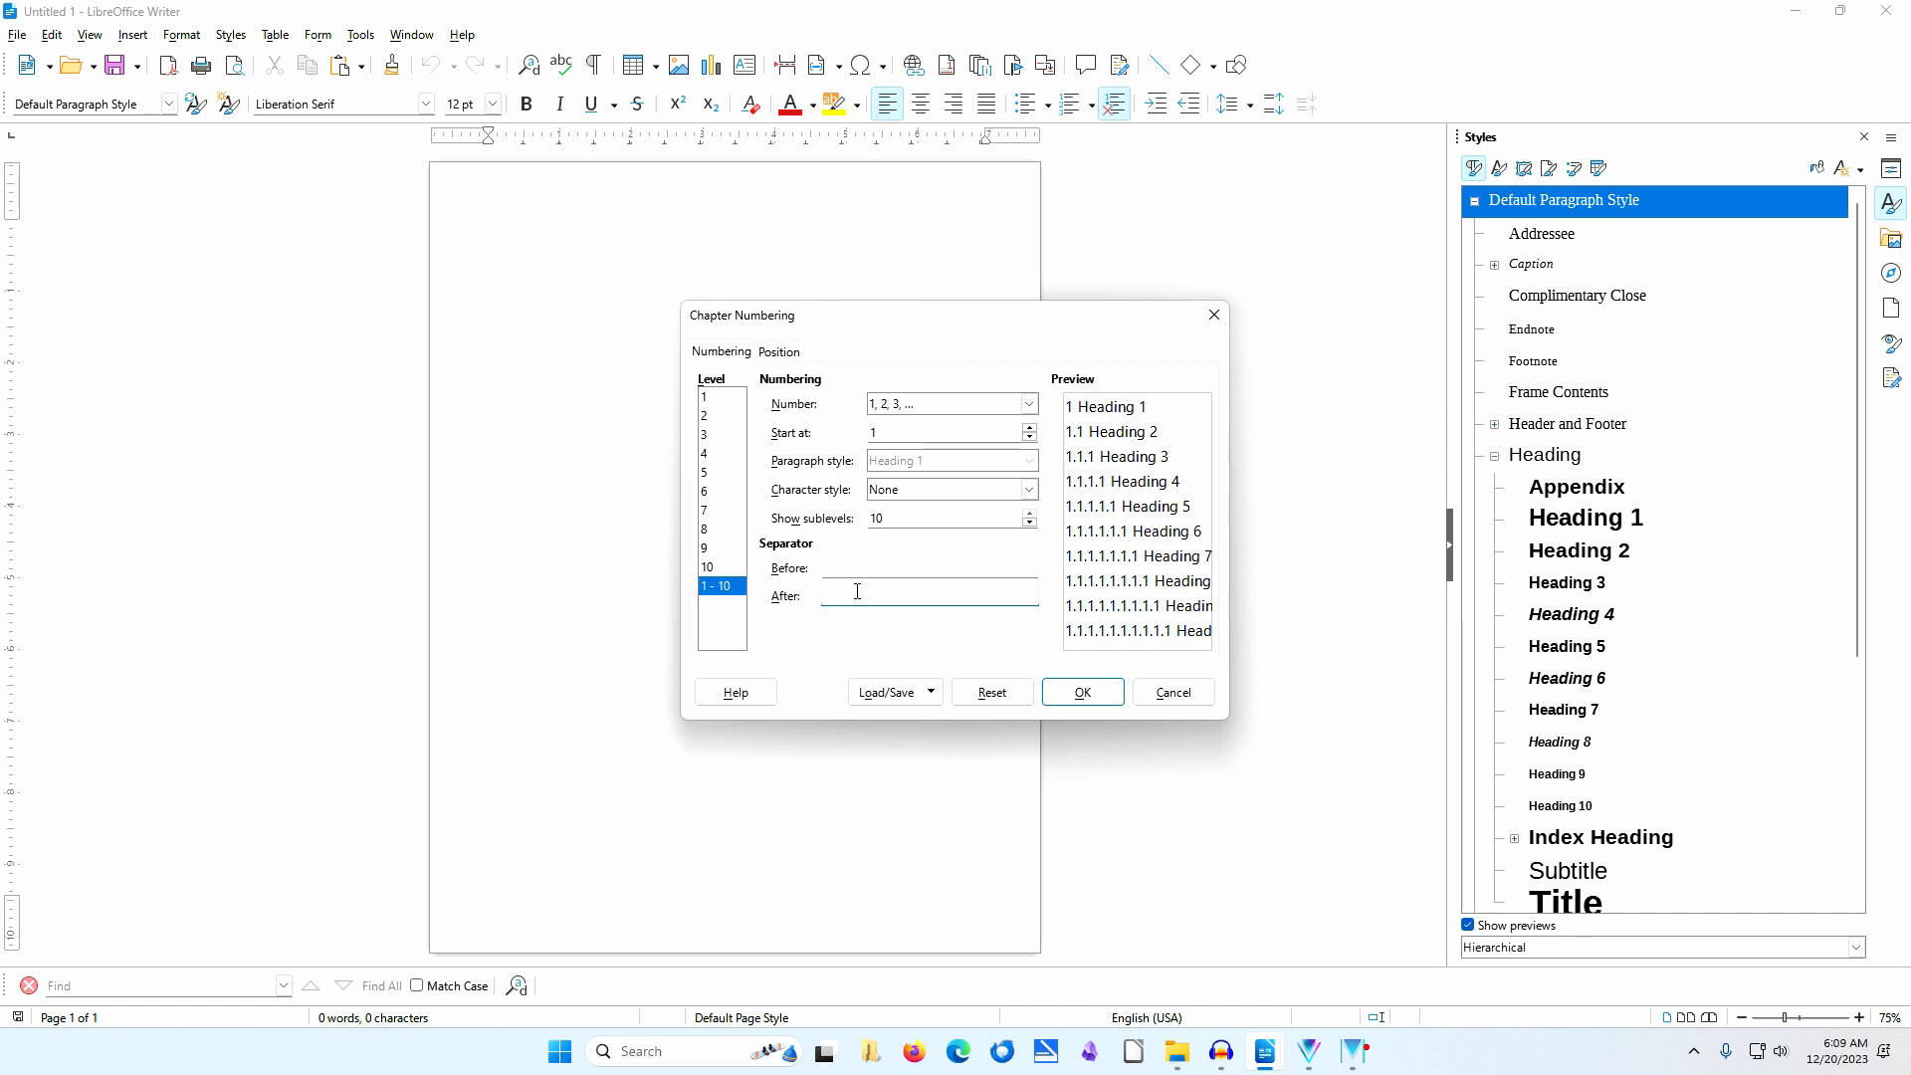
pyautogui.write('.')
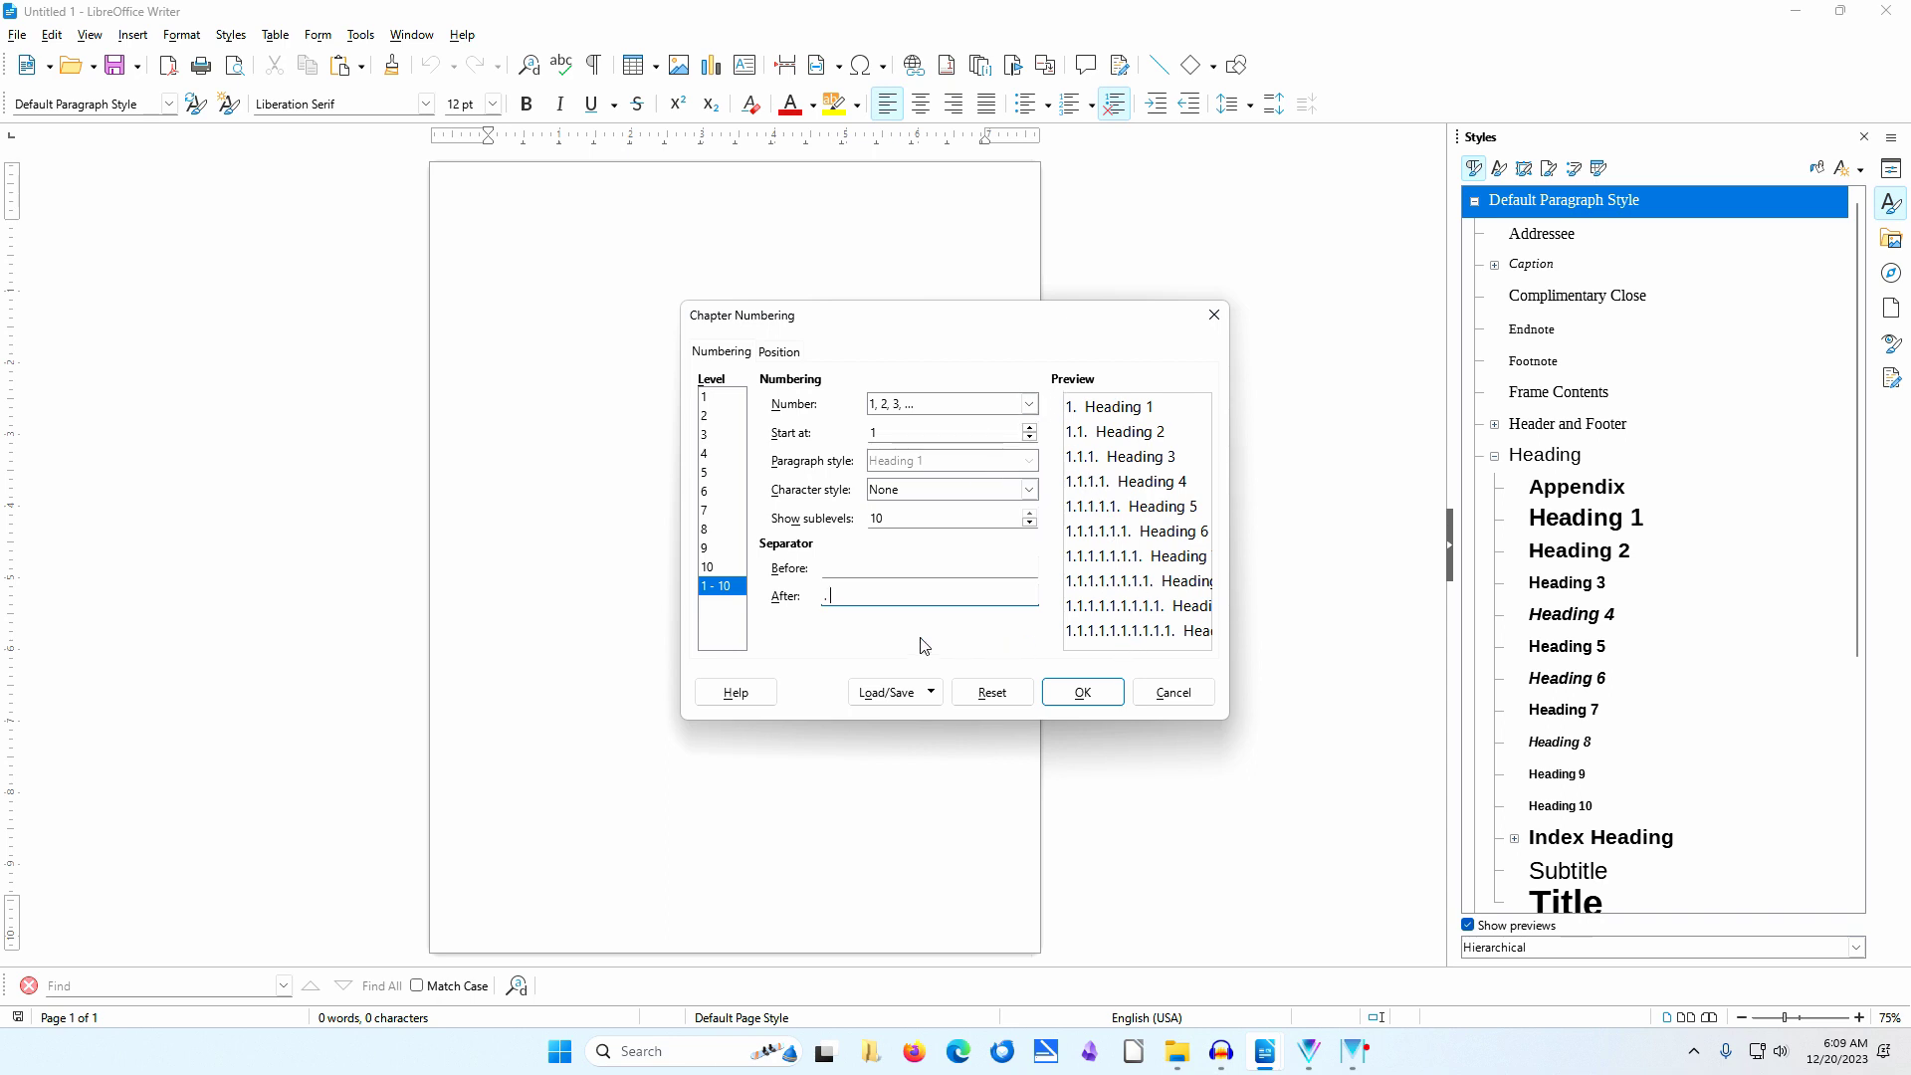
# Check the sublevel and separator settings of levels 1, 2 and 3, re-entering the end of the level 1 after-separator.
pyautogui.click(730, 398)
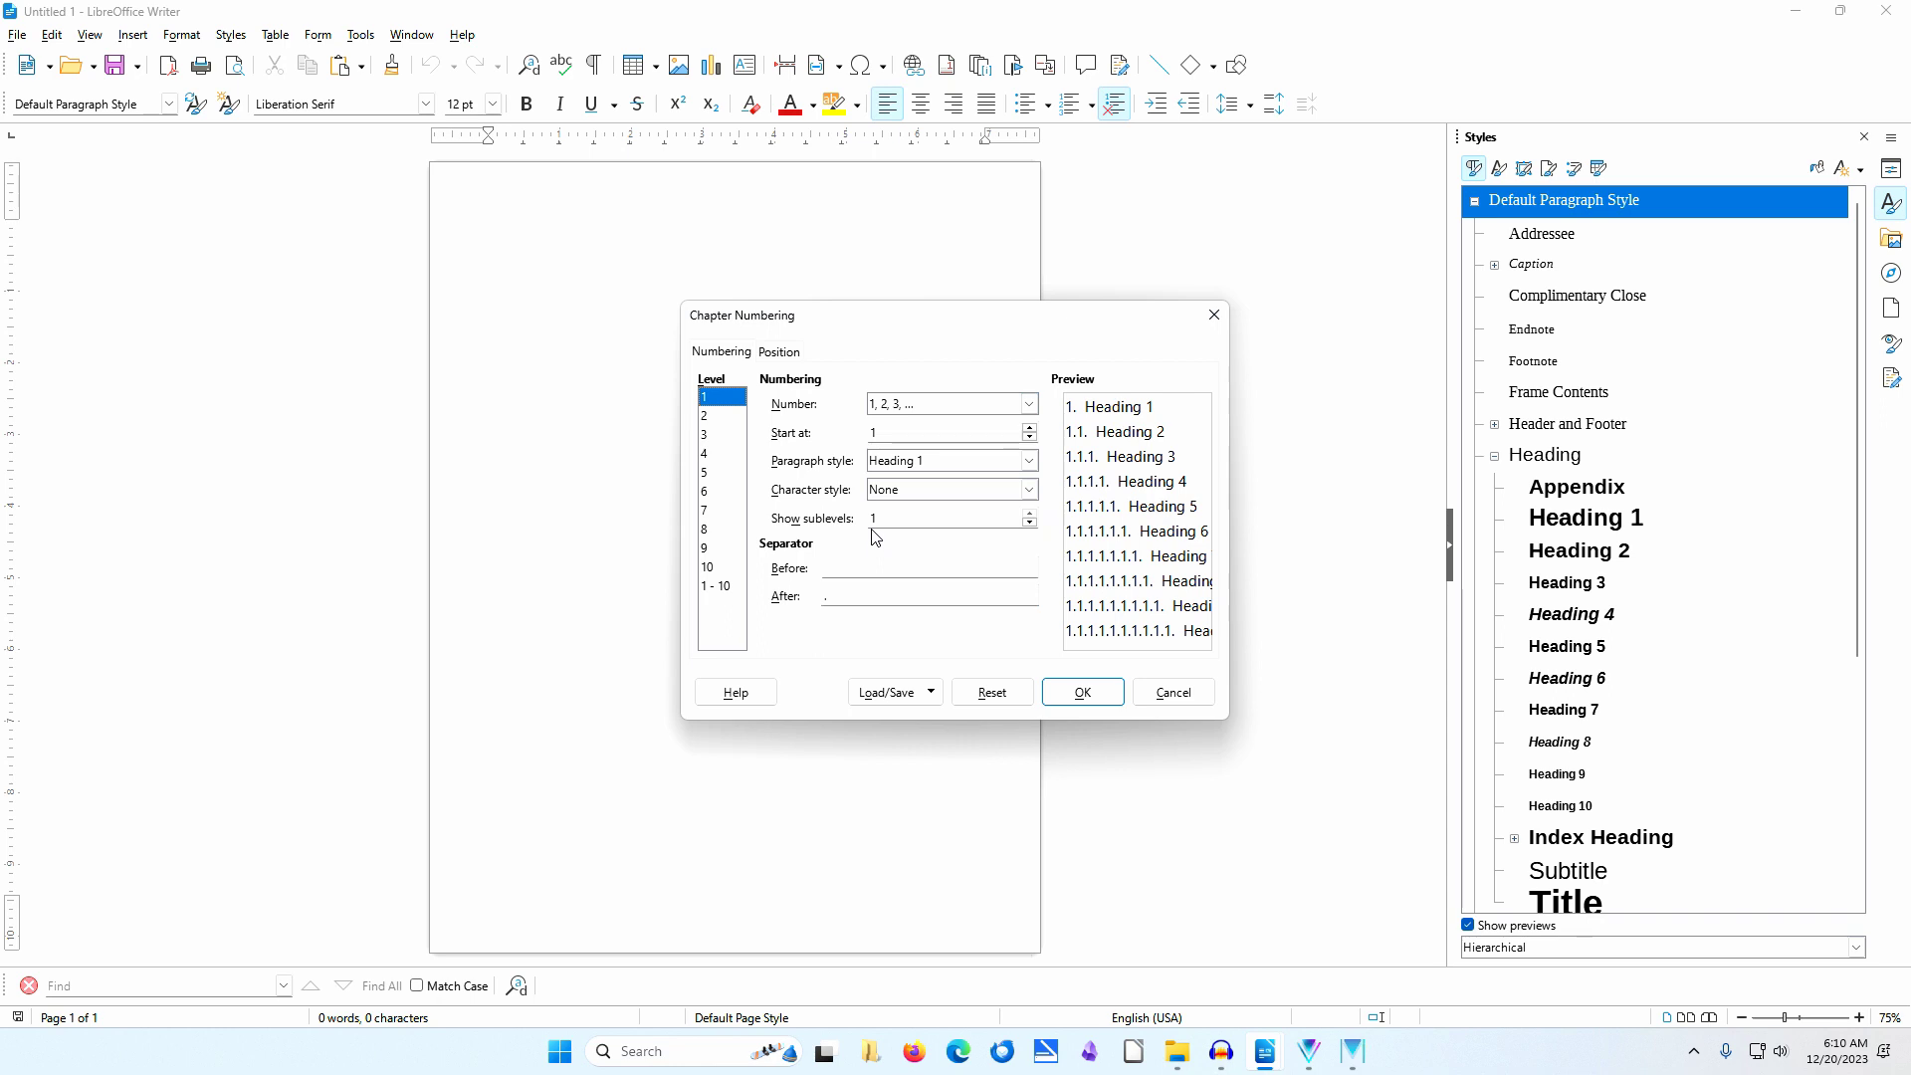
pyautogui.click(875, 597)
pyautogui.press('BackSpace')
pyautogui.write('.')
pyautogui.click(726, 417)
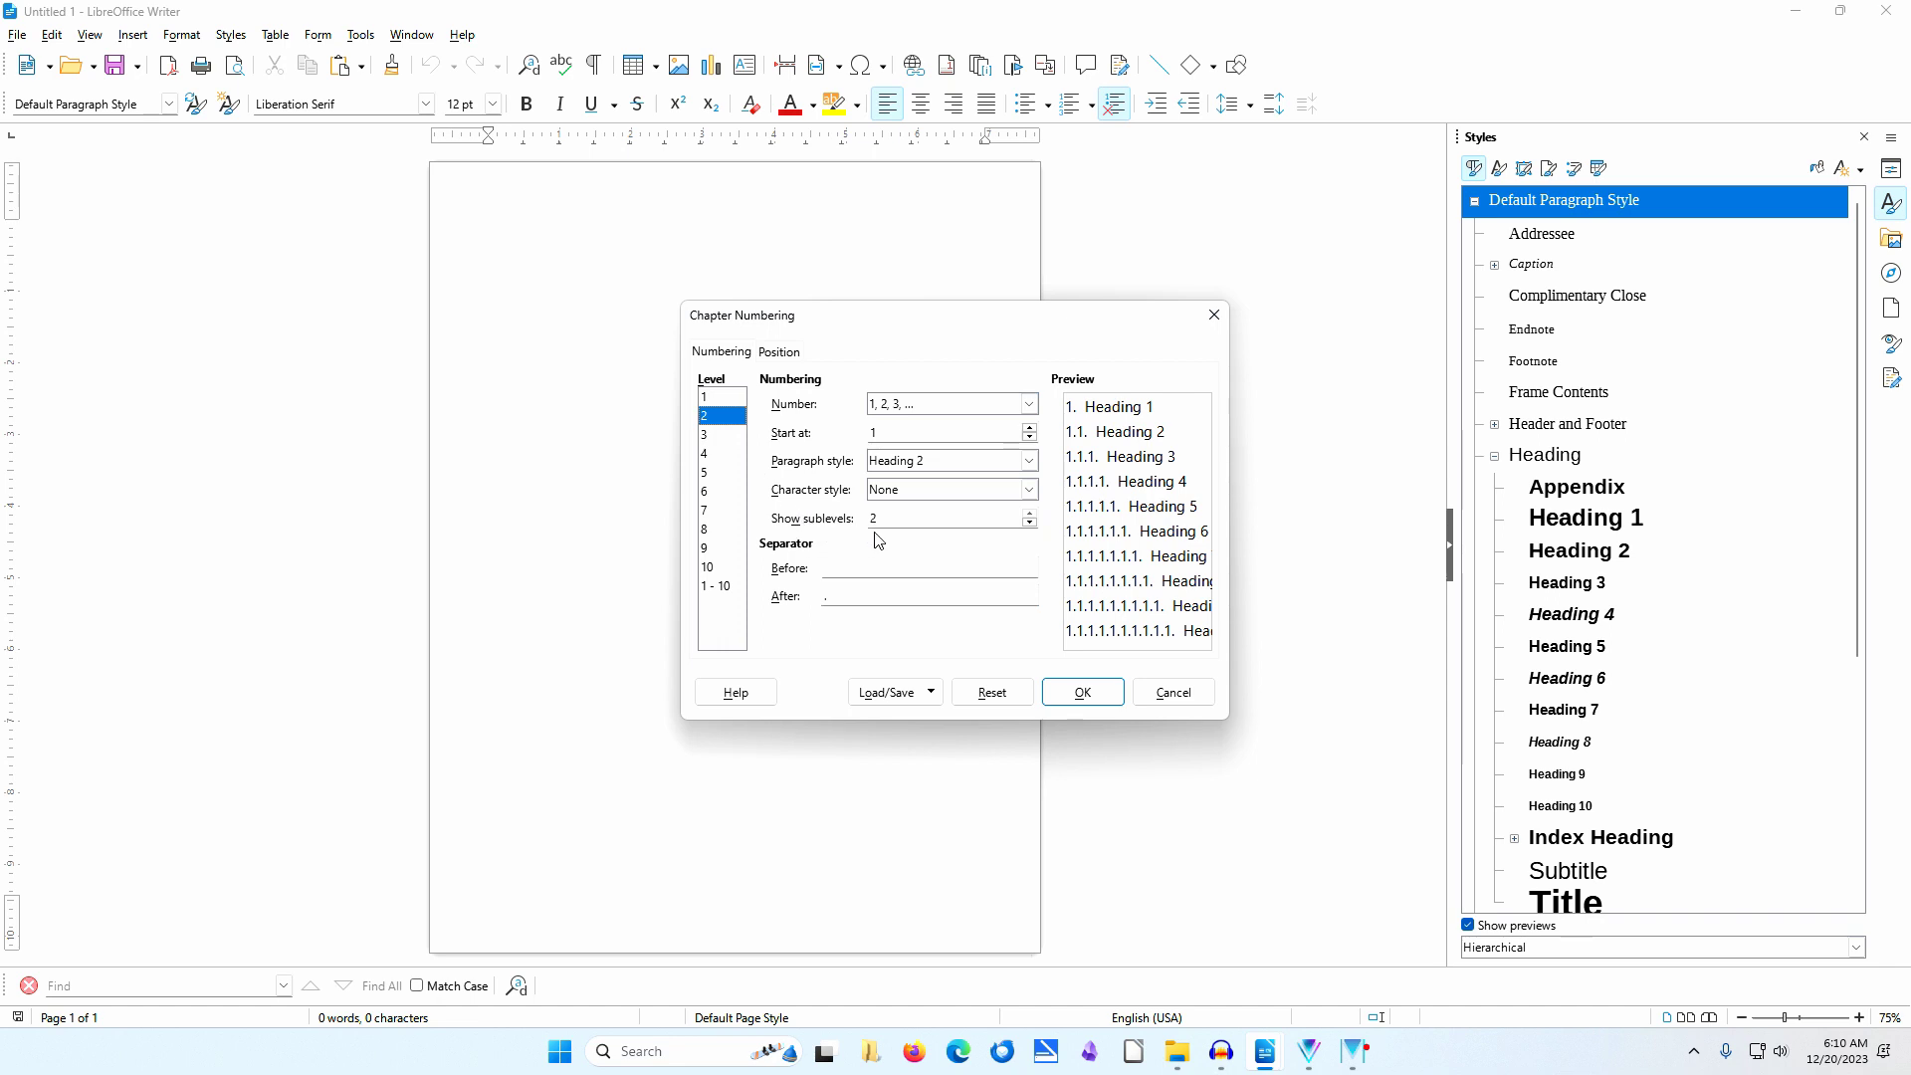
pyautogui.click(734, 438)
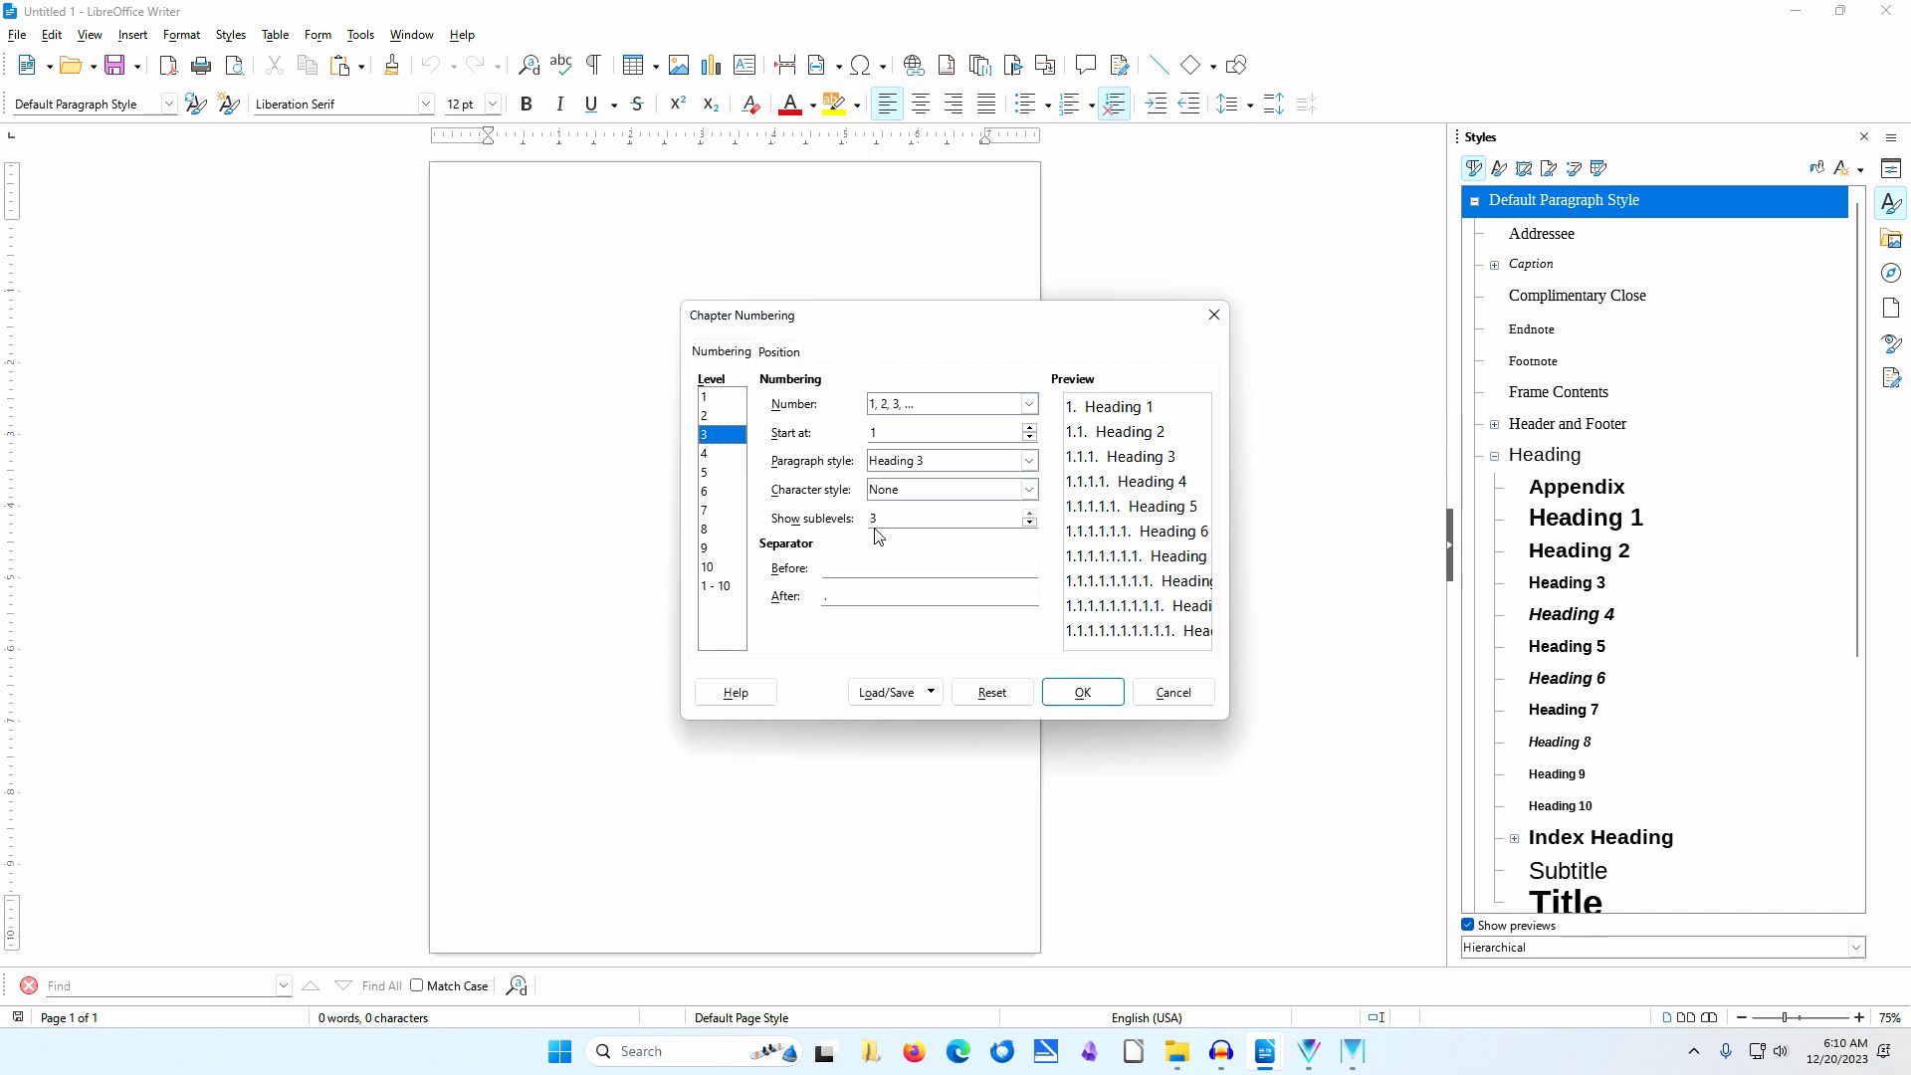
# Set the tab stop position of levels 1 - 10 to 0.50" and apply the chapter numbering.
pyautogui.click(782, 354)
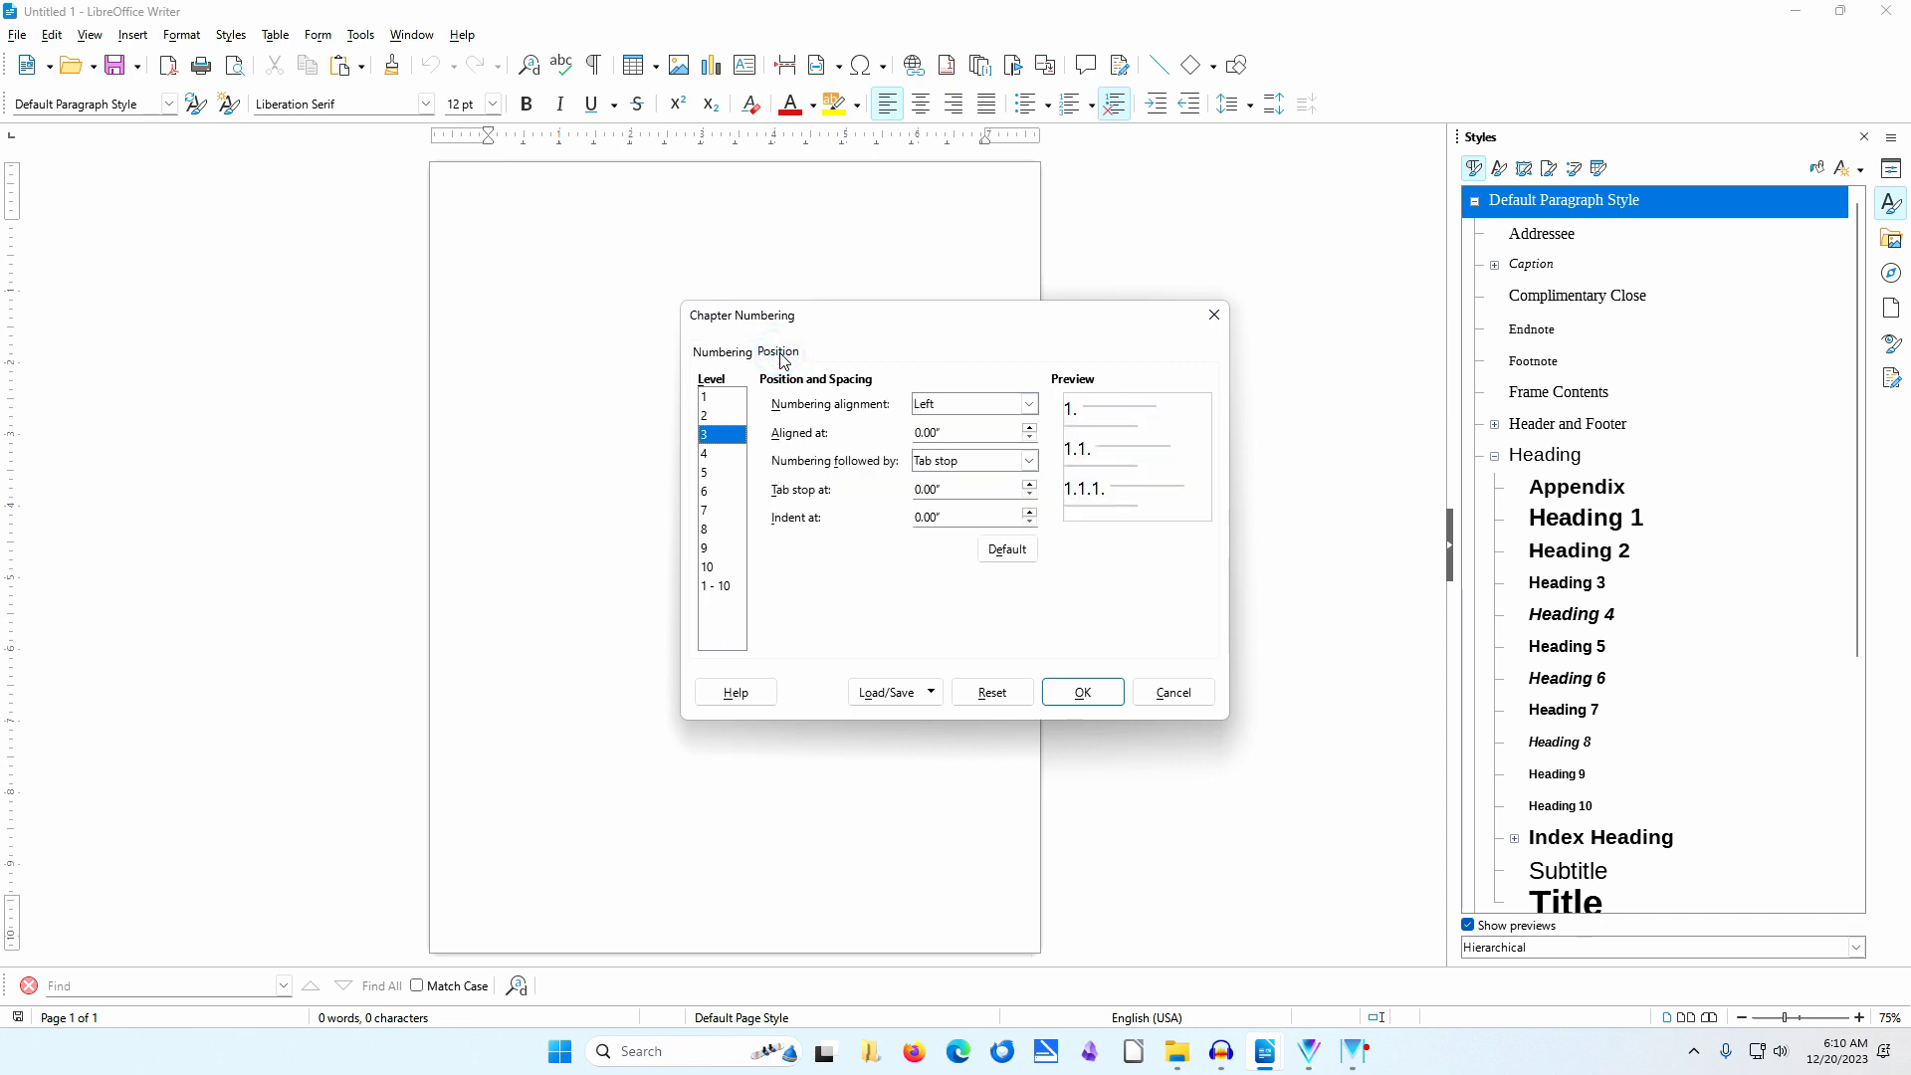
pyautogui.click(728, 399)
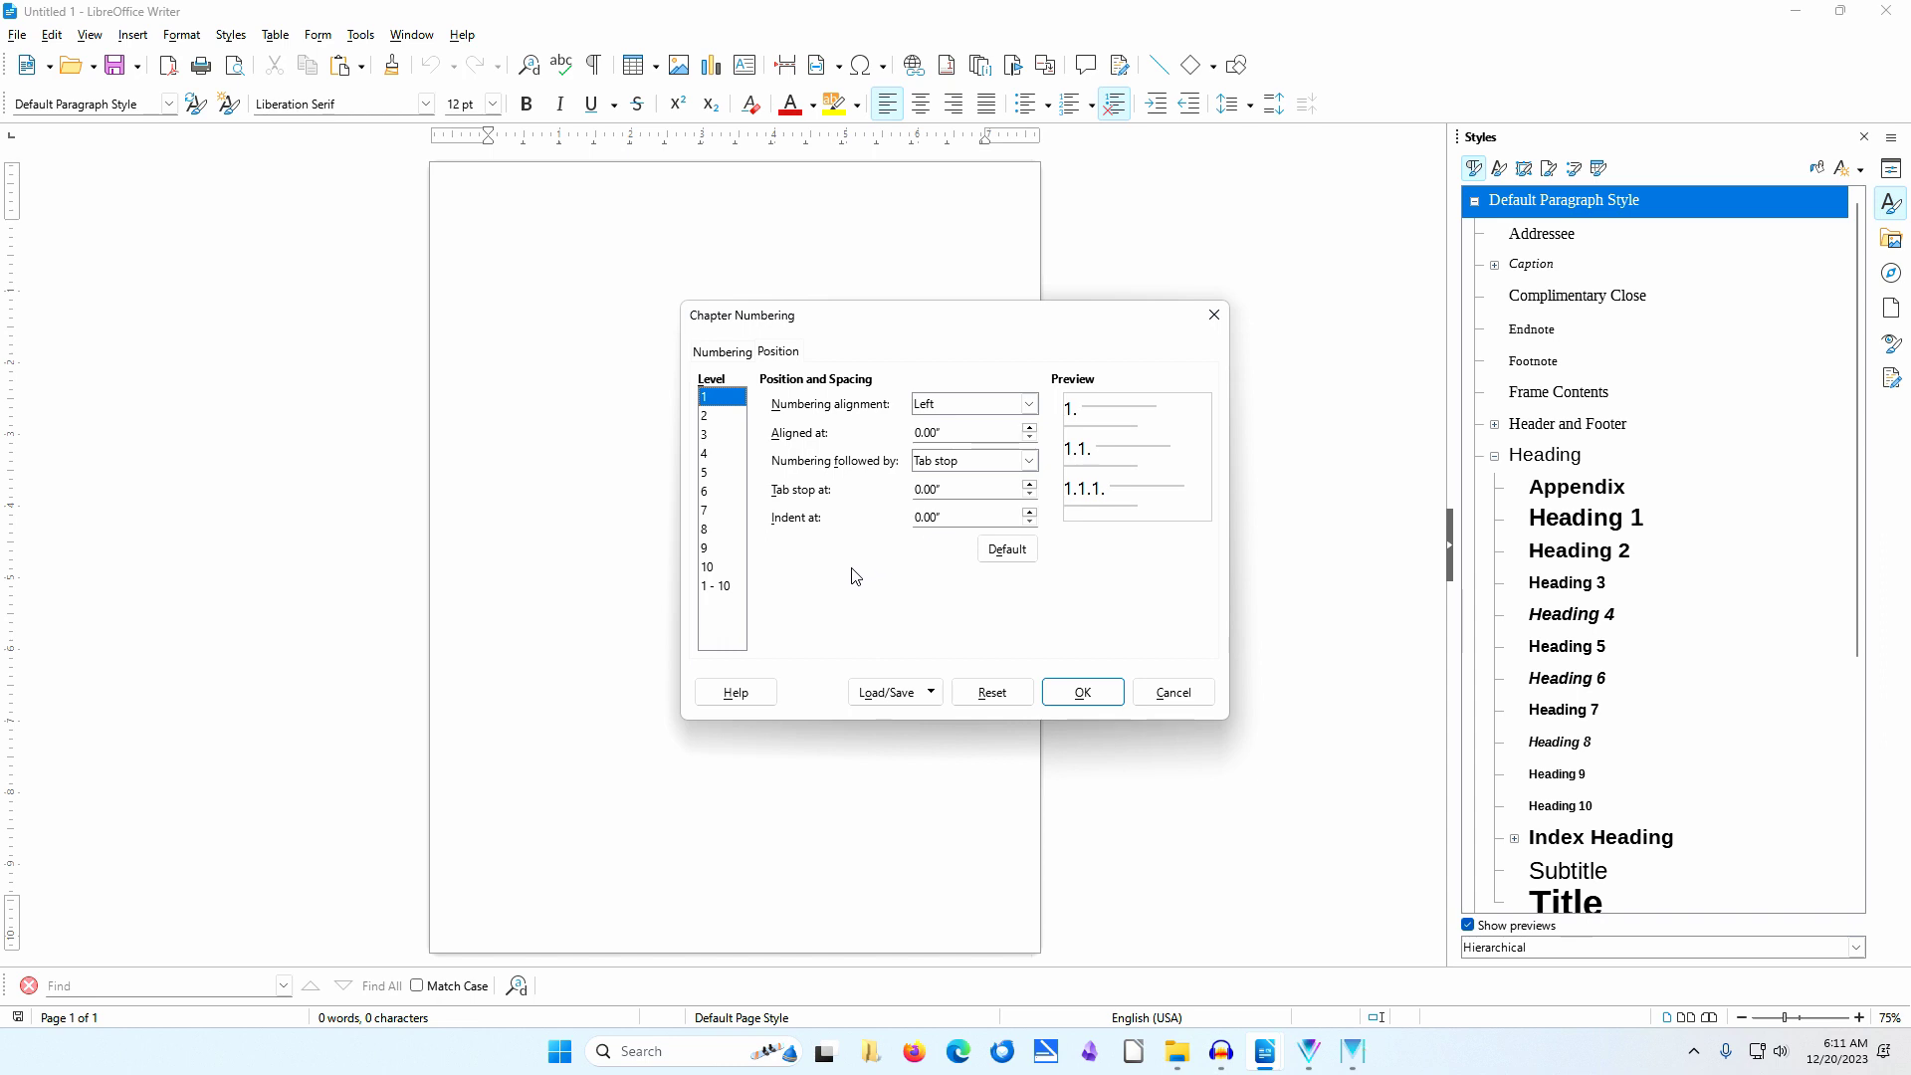
pyautogui.click(724, 589)
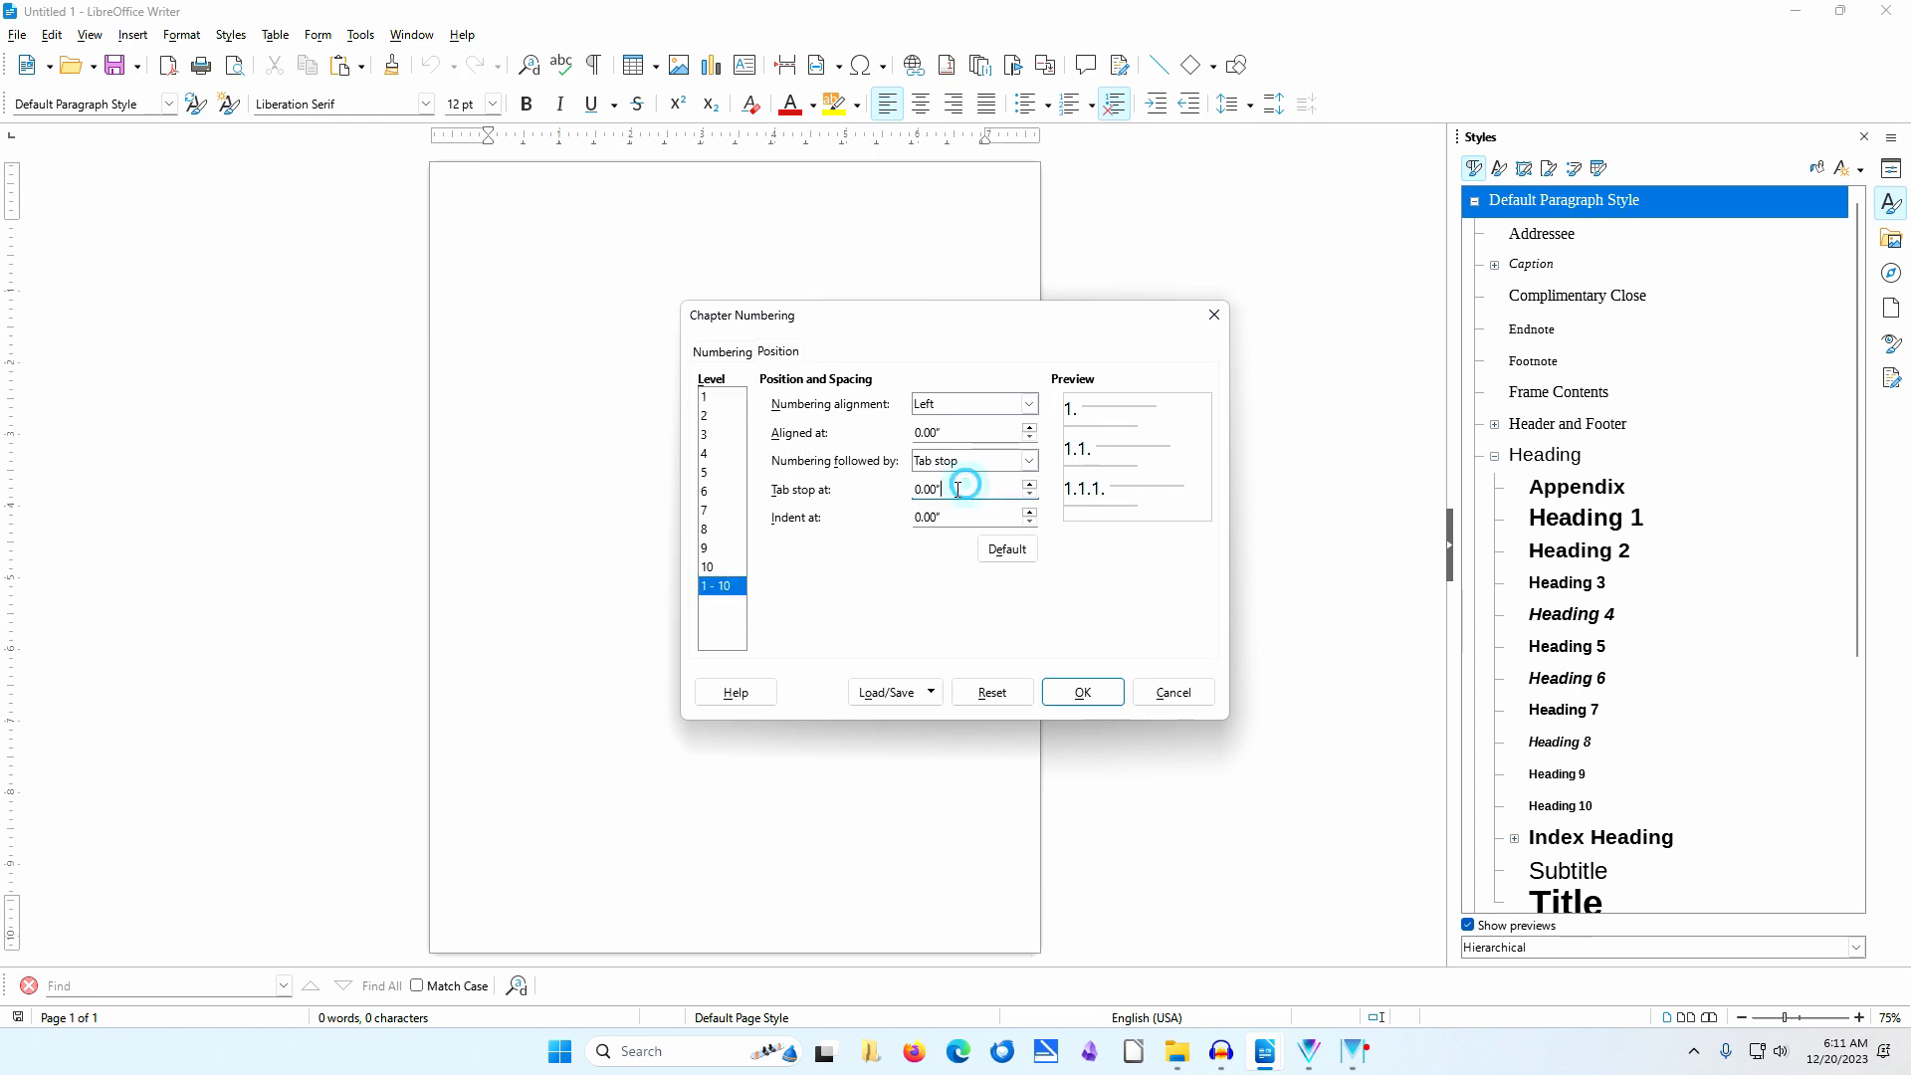
pyautogui.moveTo(967, 489); pyautogui.dragTo(916, 489)
pyautogui.write('0.5')
pyautogui.press('Tab')
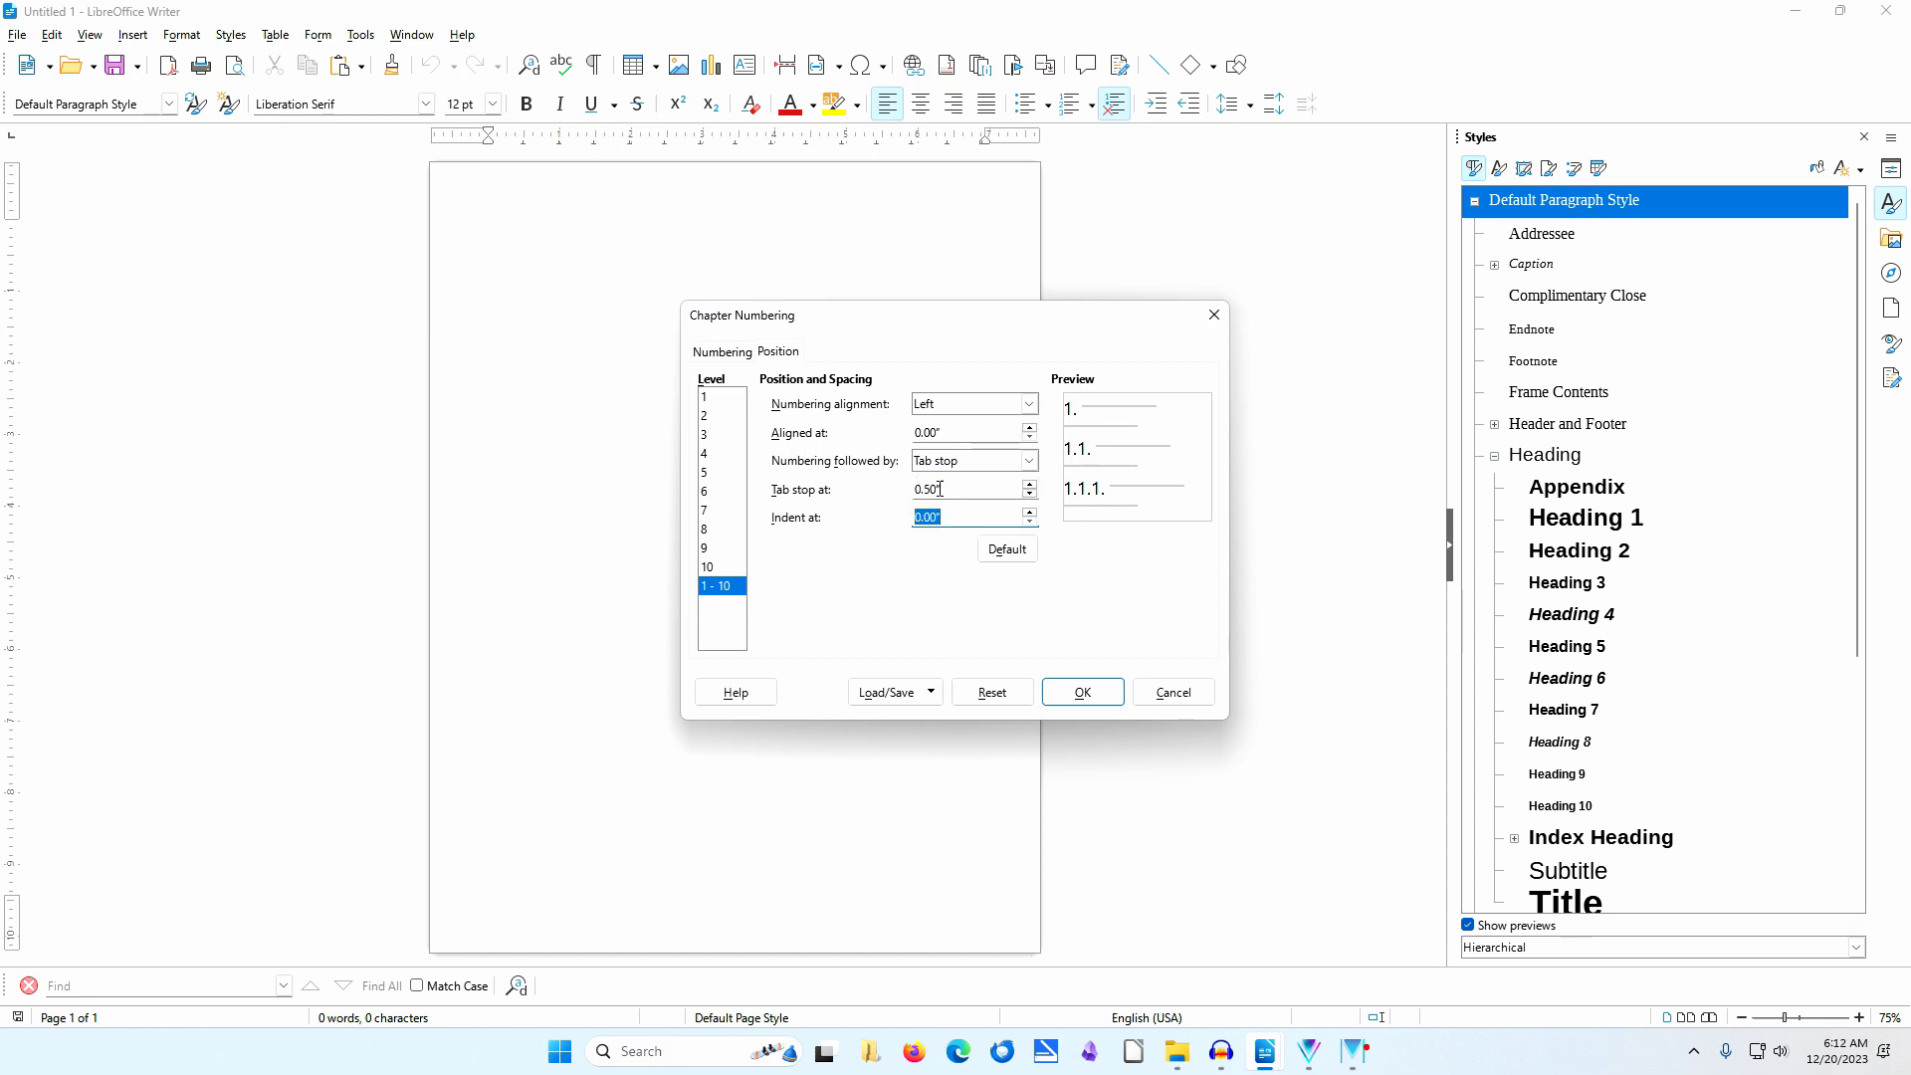
pyautogui.click(1079, 691)
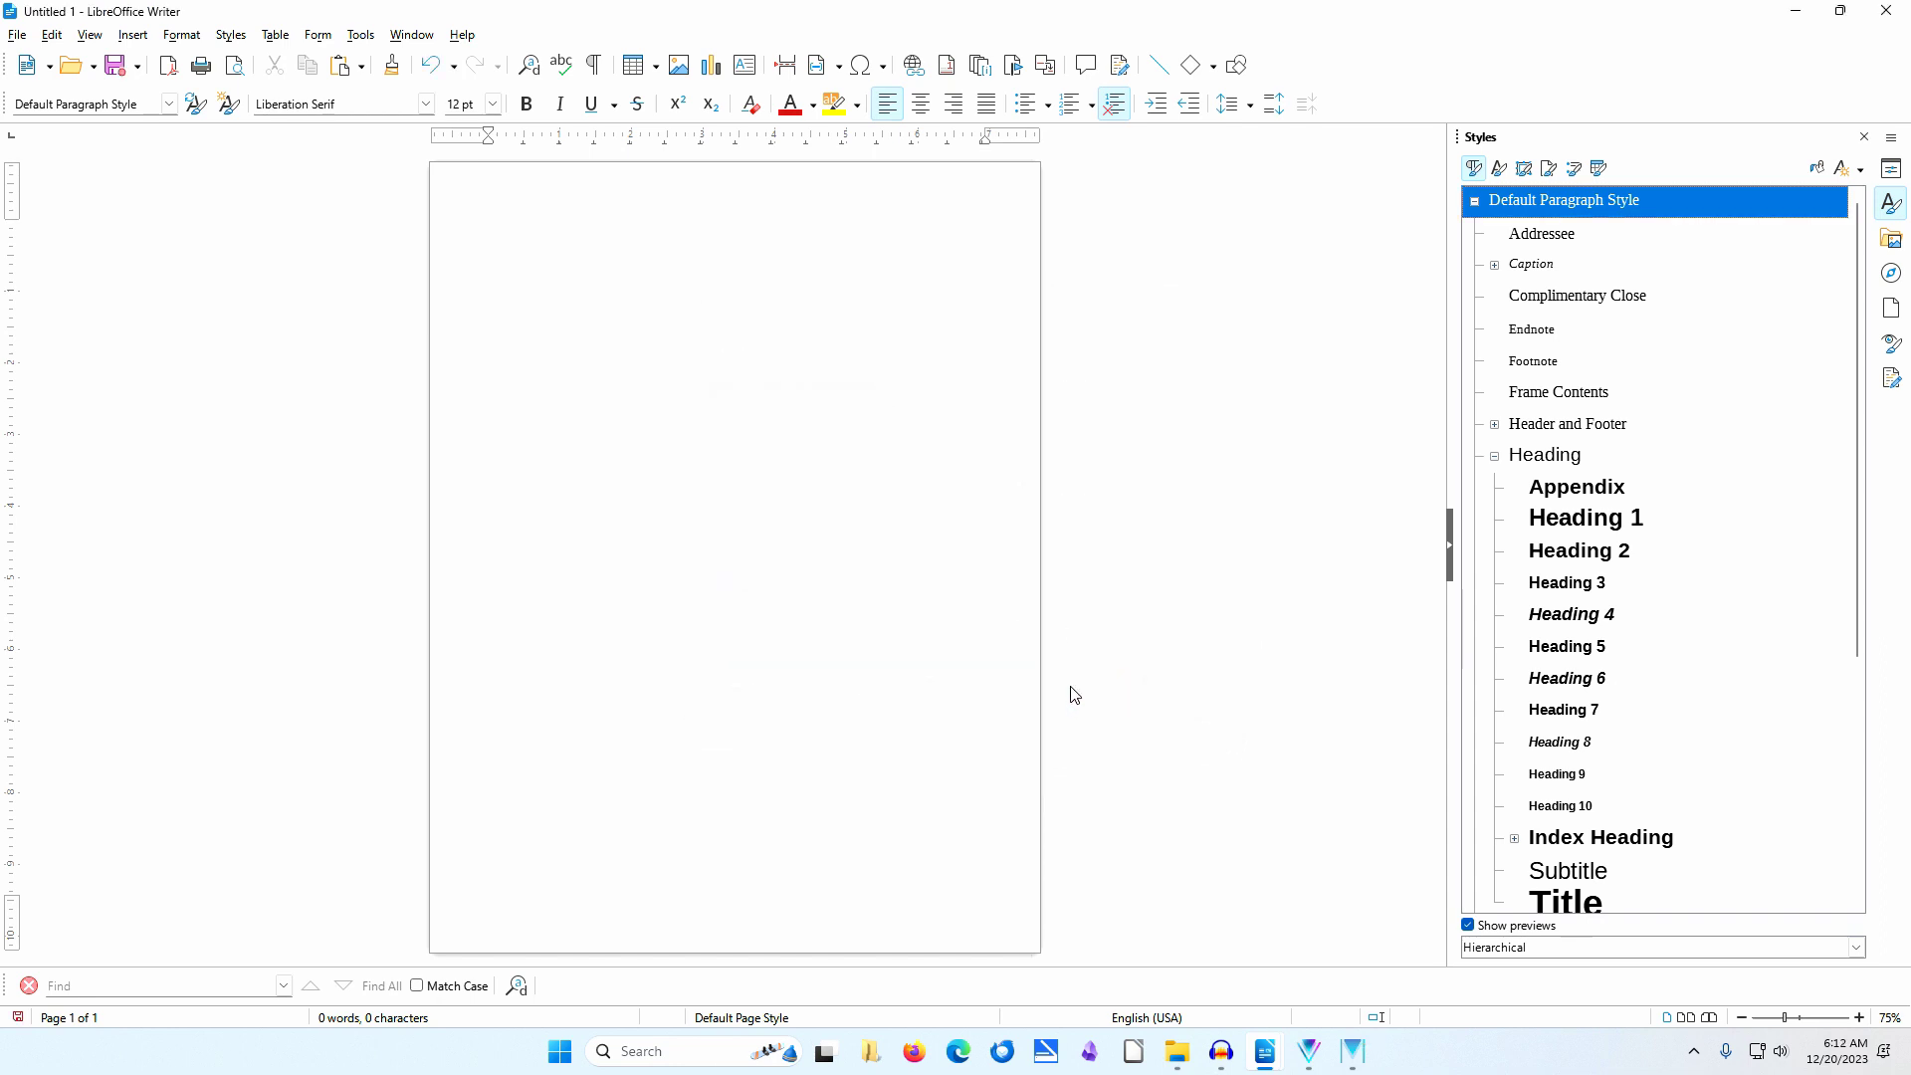
# Apply the Heading 1 style to the empty first line, enter the text "Heading 1" and start a new paragraph below it.
pyautogui.click(539, 239)
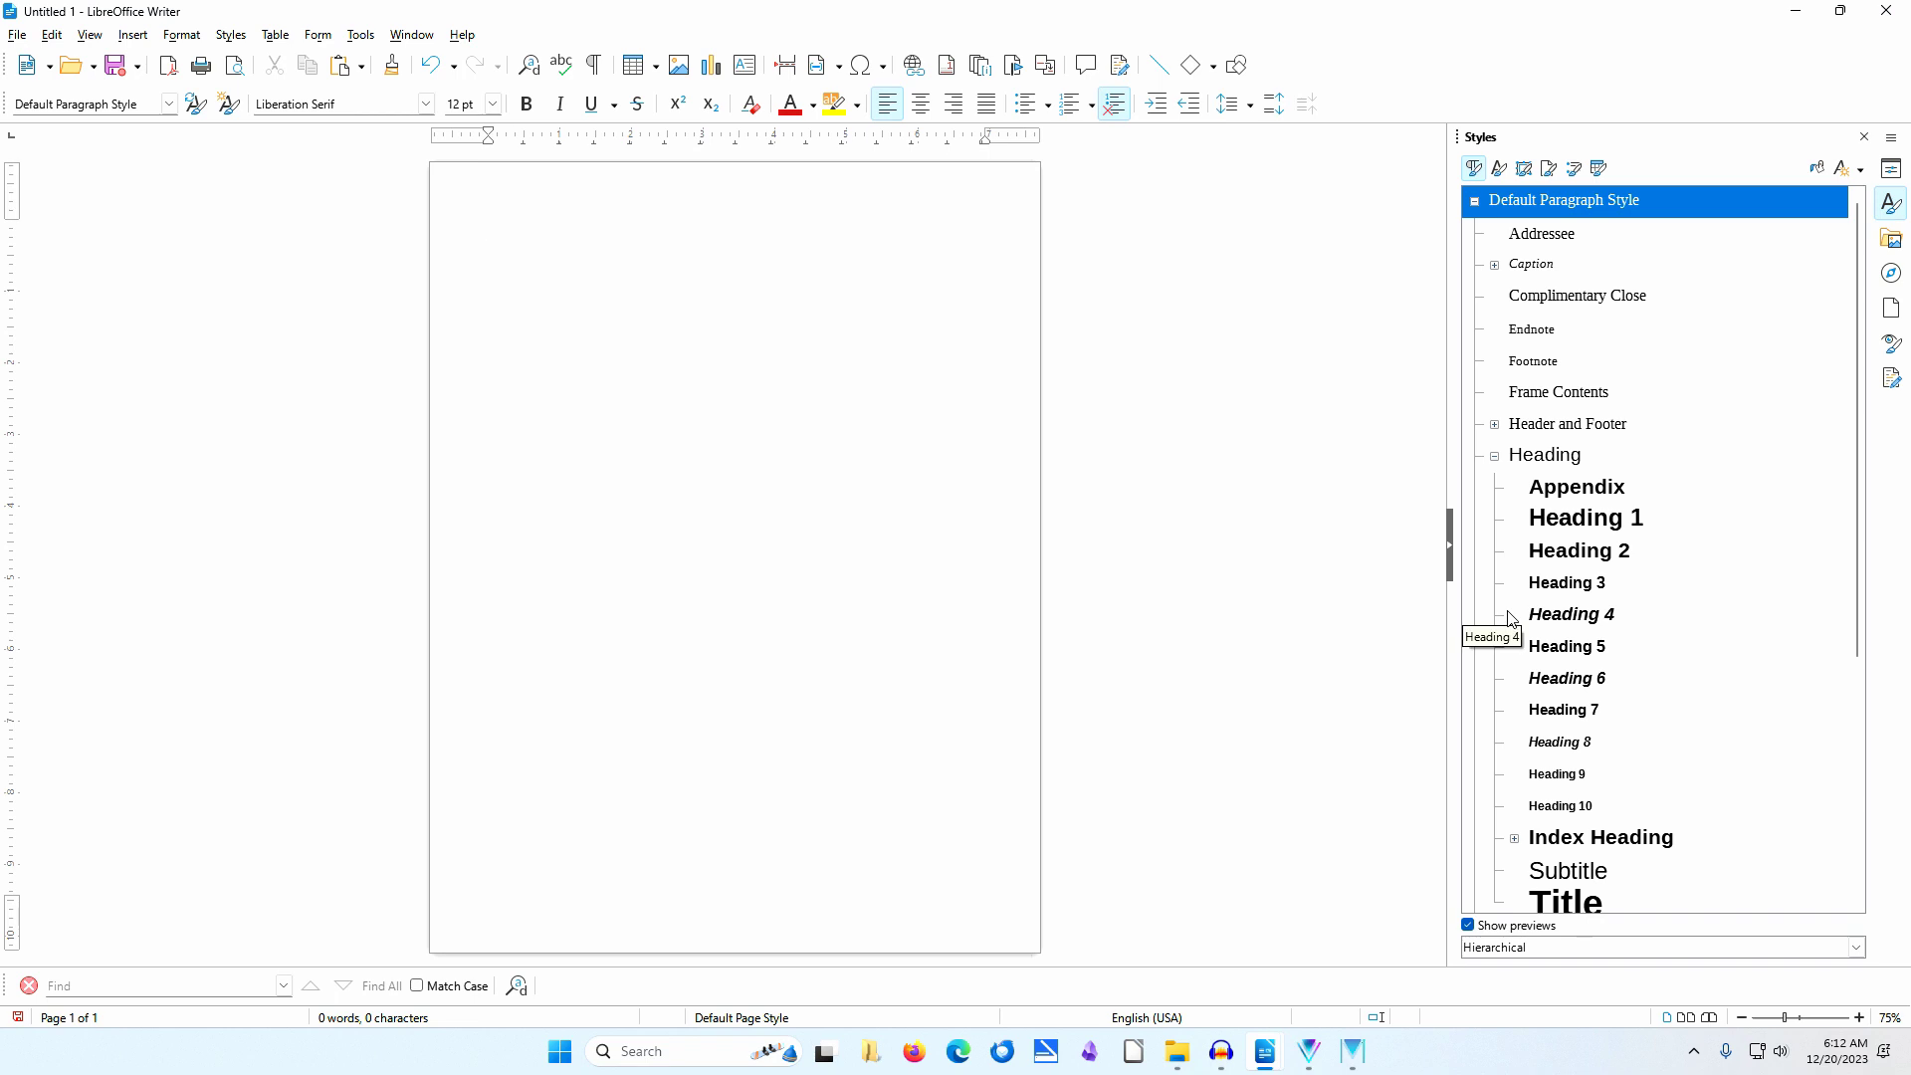
pyautogui.scroll(-3, 1678, 507)
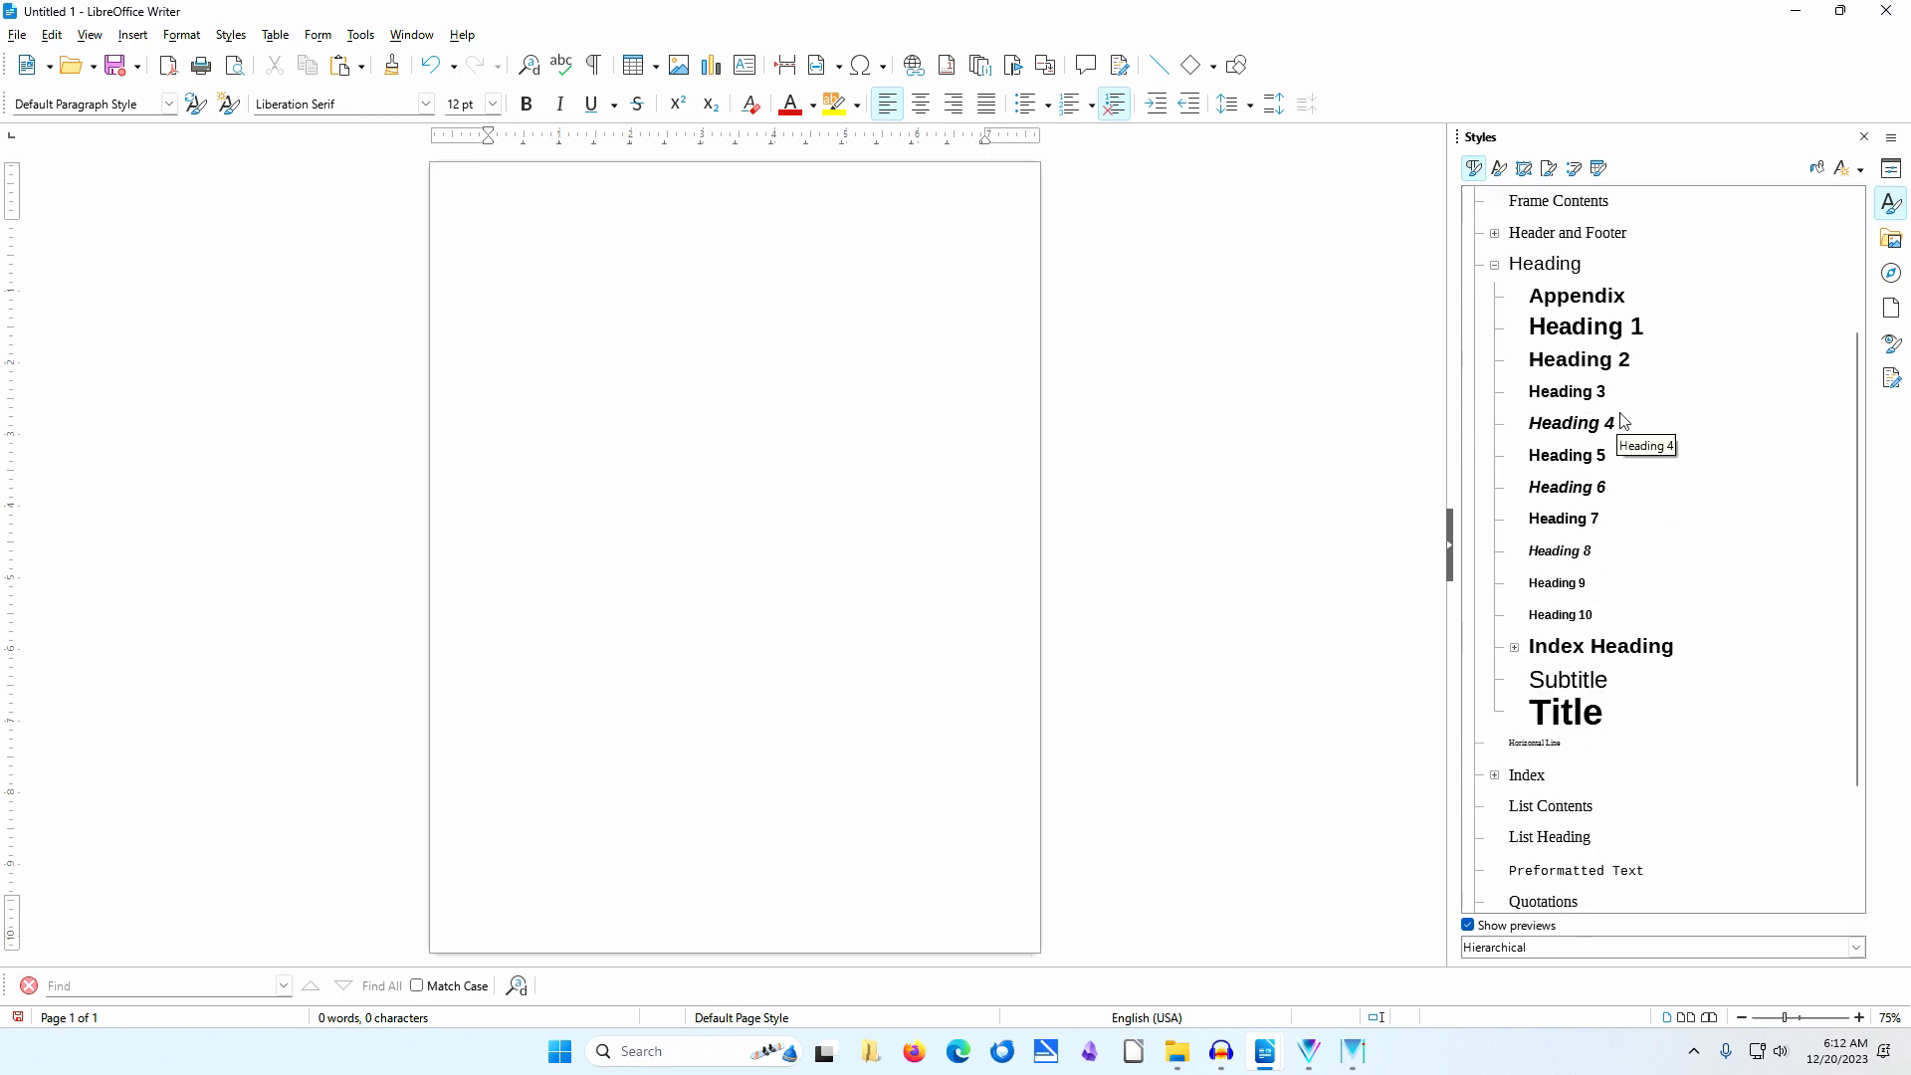
pyautogui.doubleClick(1567, 327)
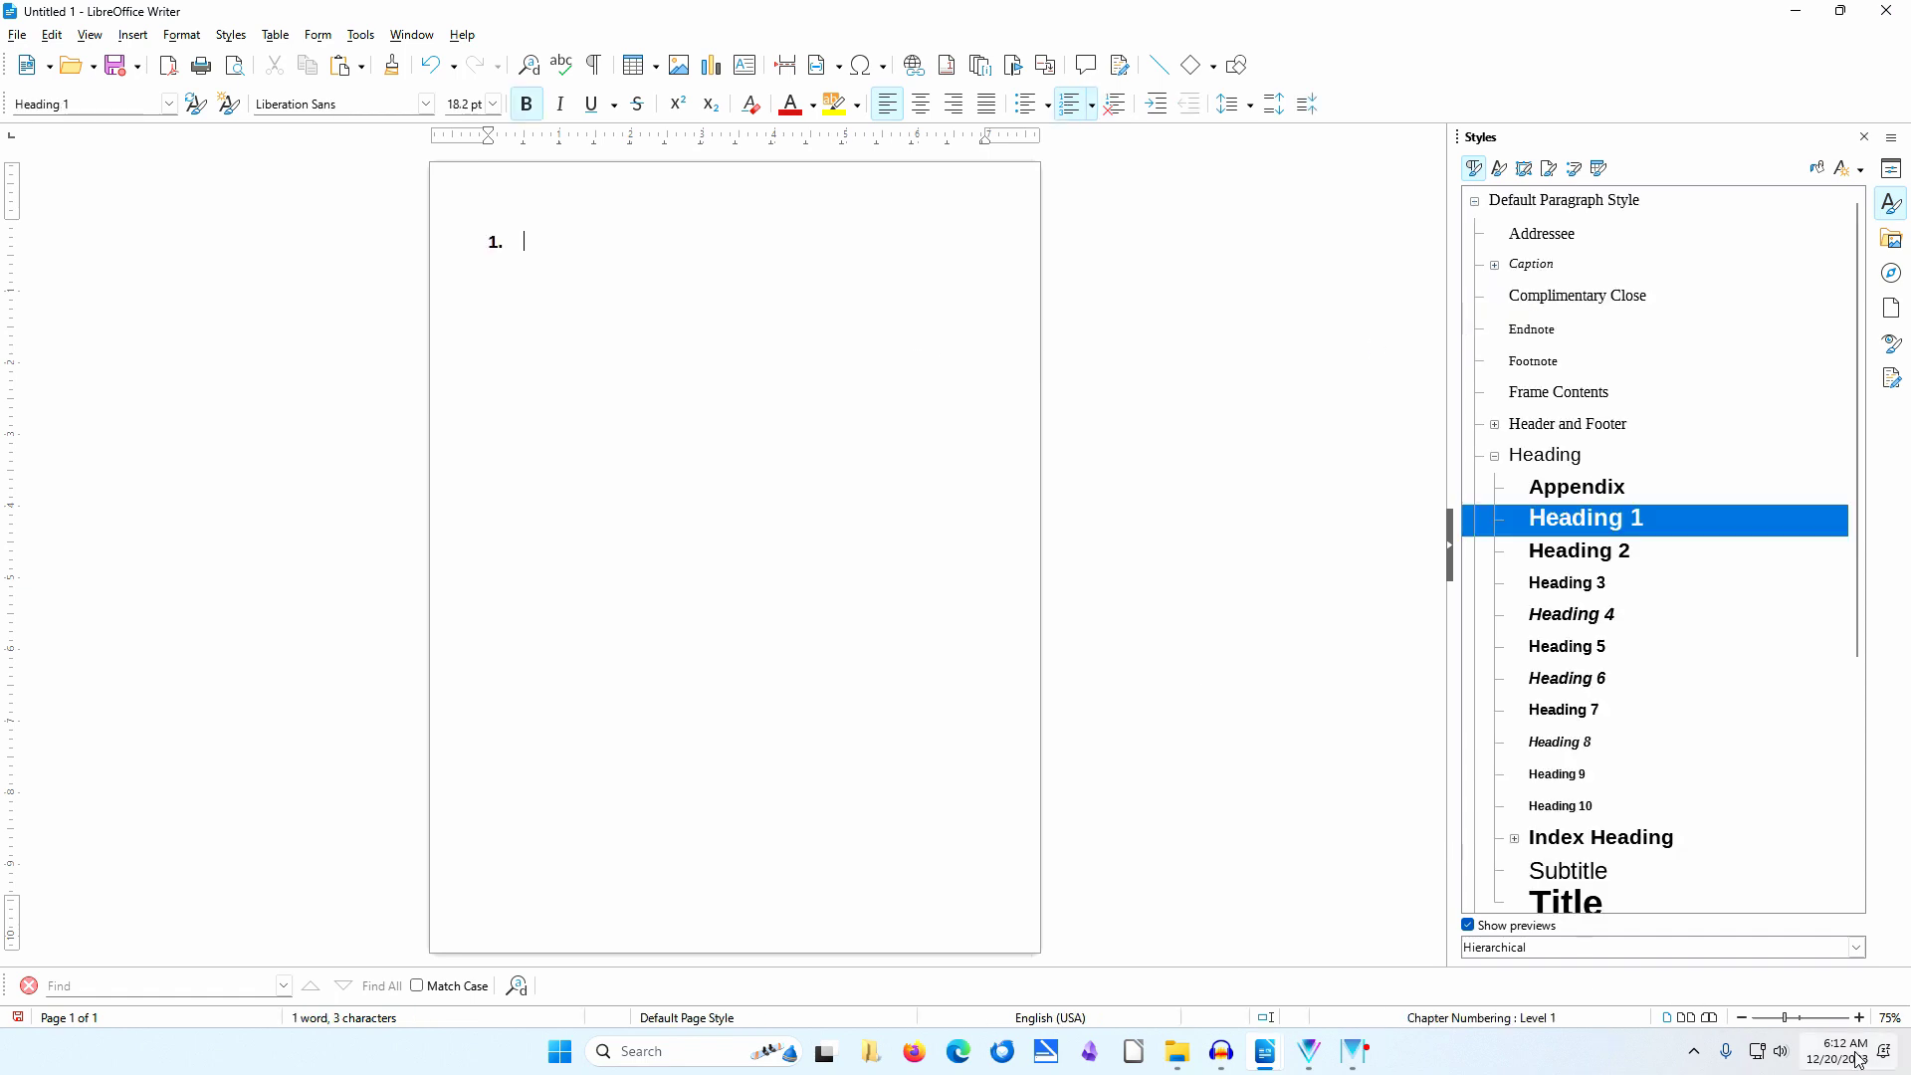
pyautogui.click(1859, 1017)
pyautogui.click(1859, 1017)
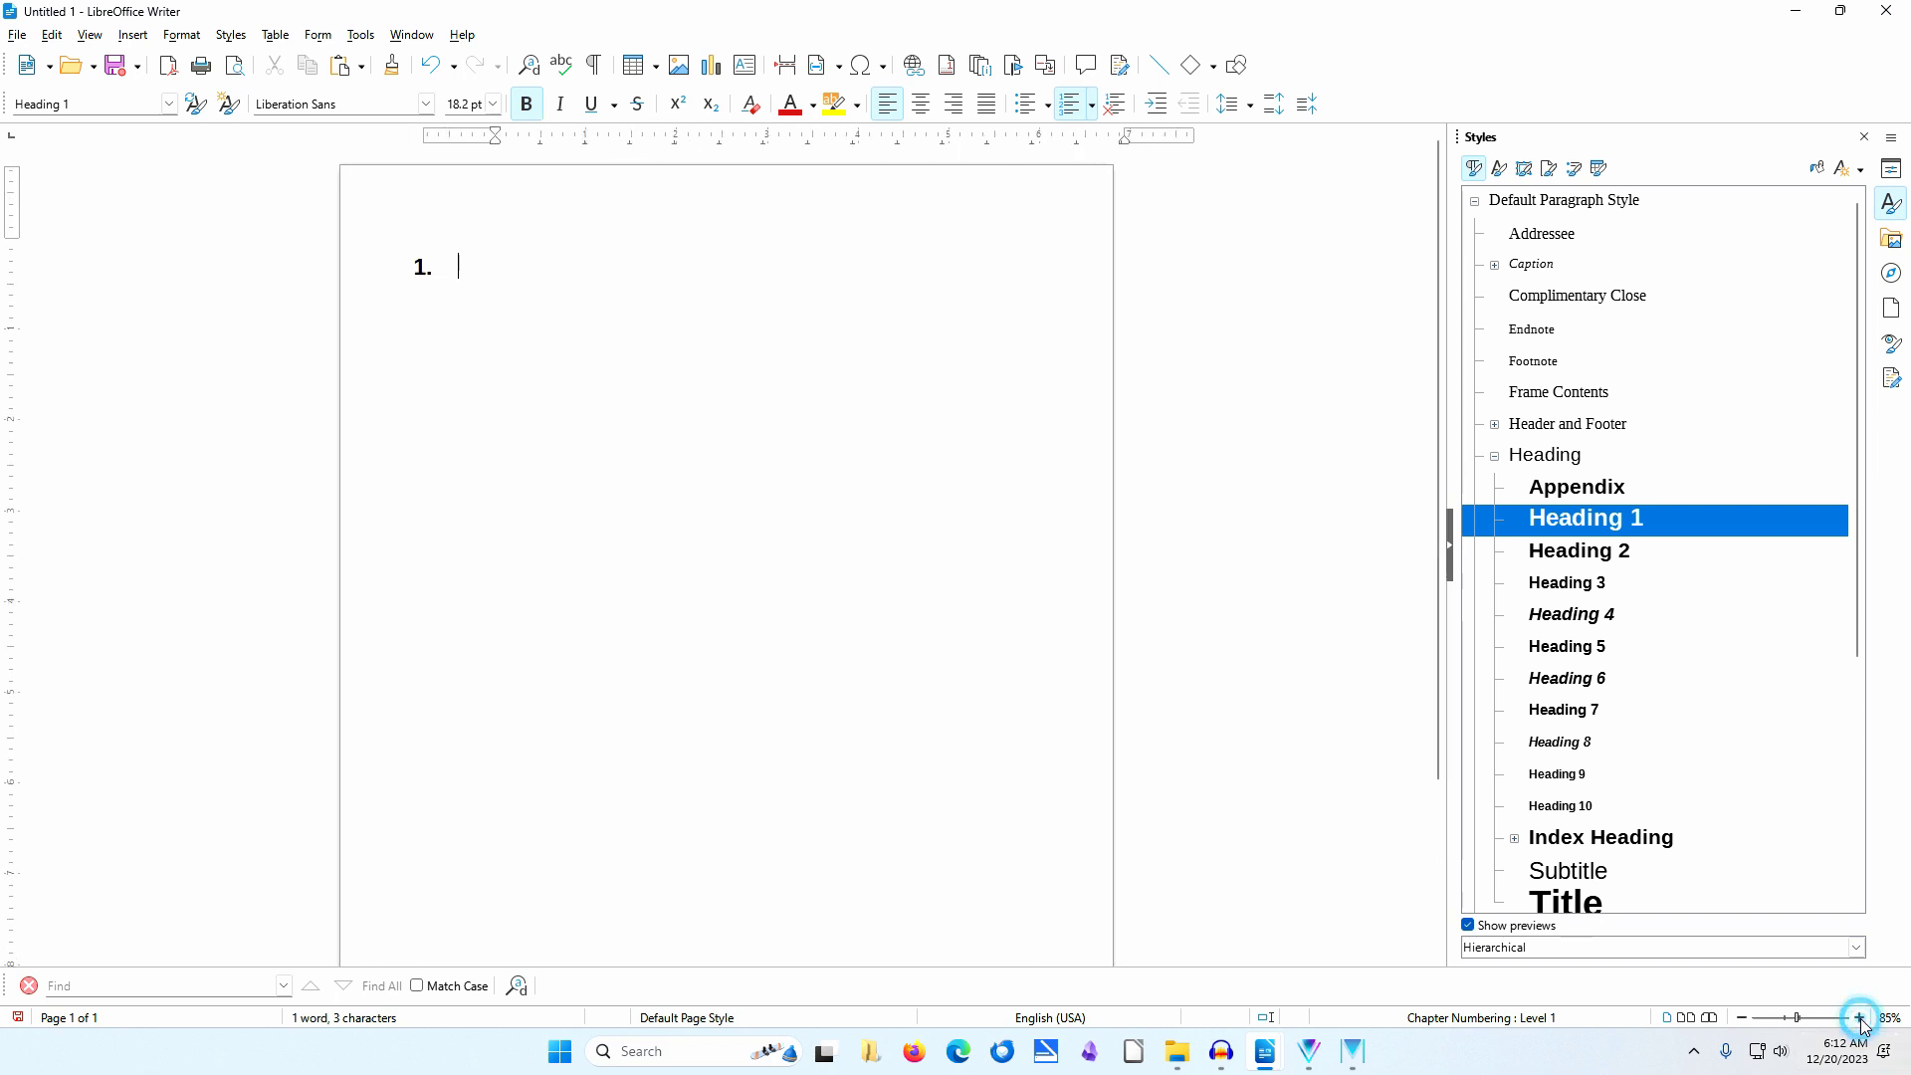
pyautogui.click(1859, 1017)
pyautogui.click(1859, 1018)
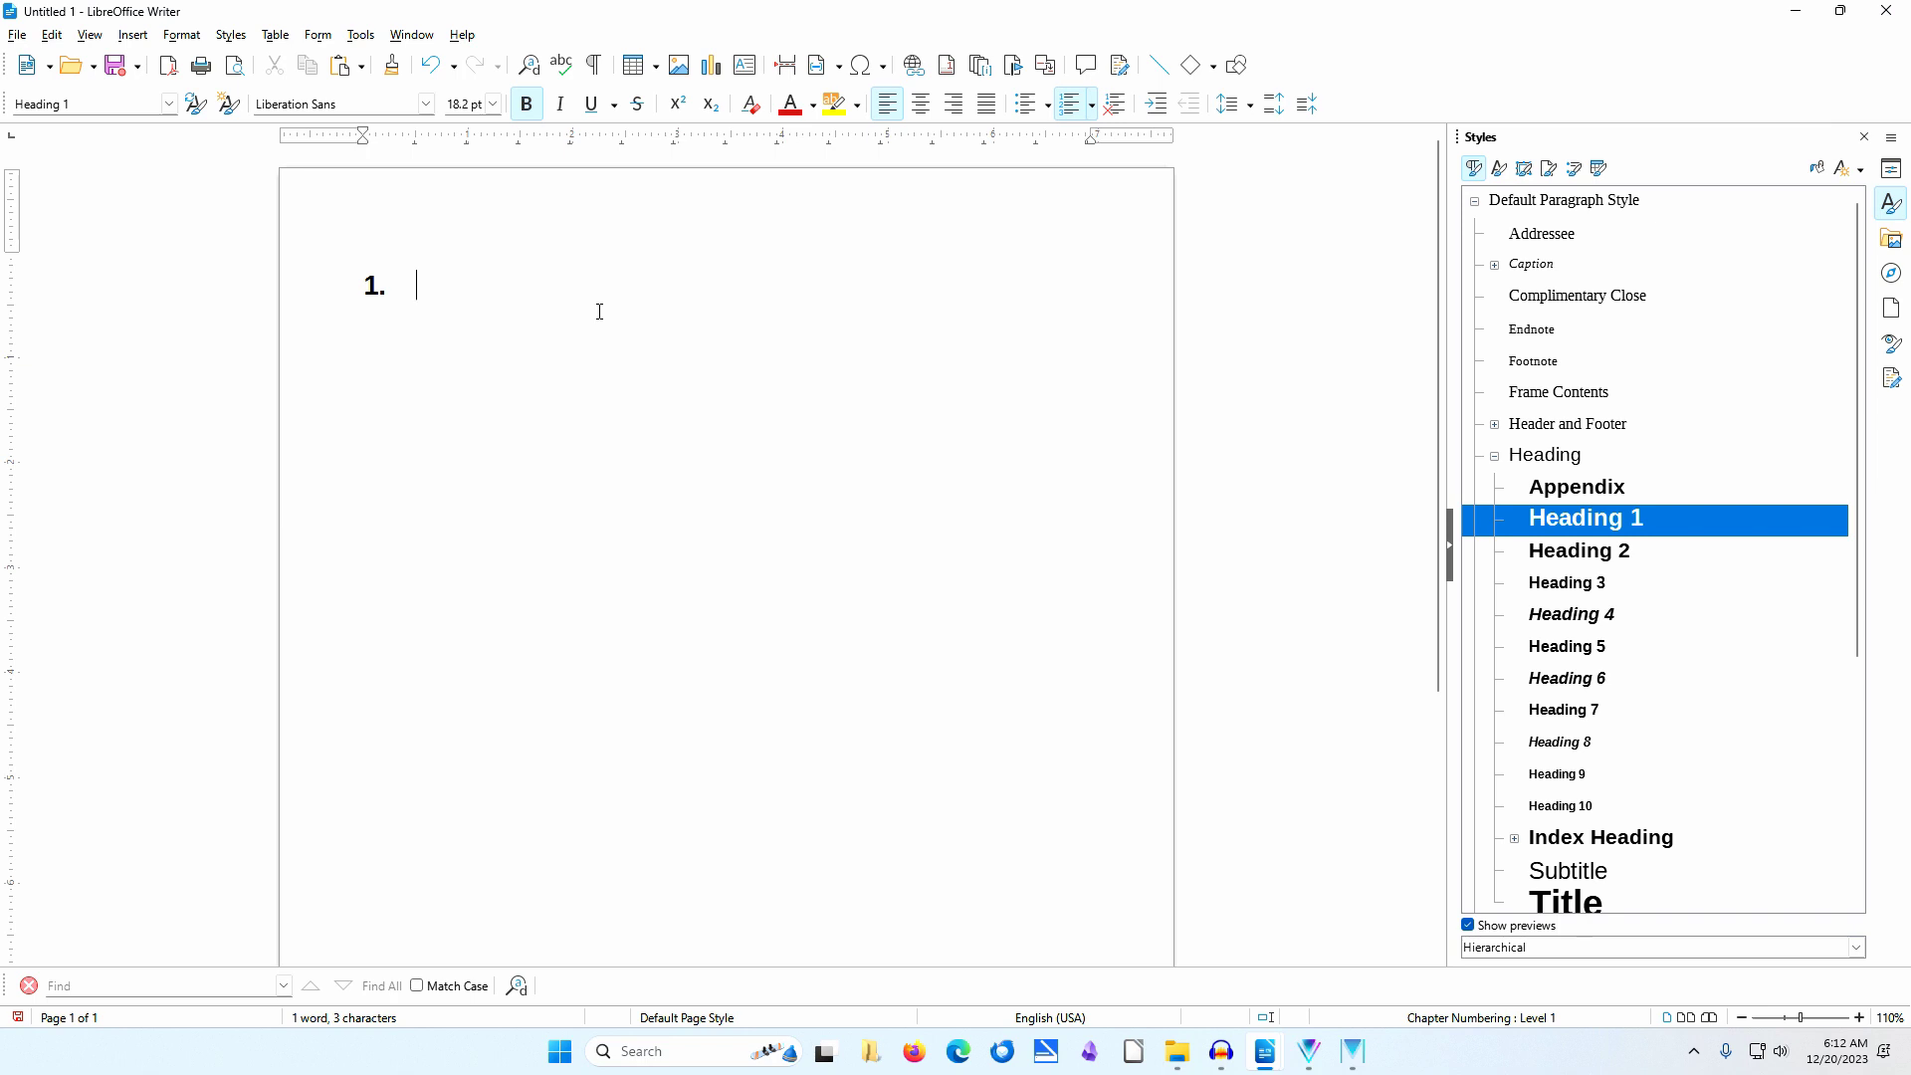
pyautogui.write('Heading 1')
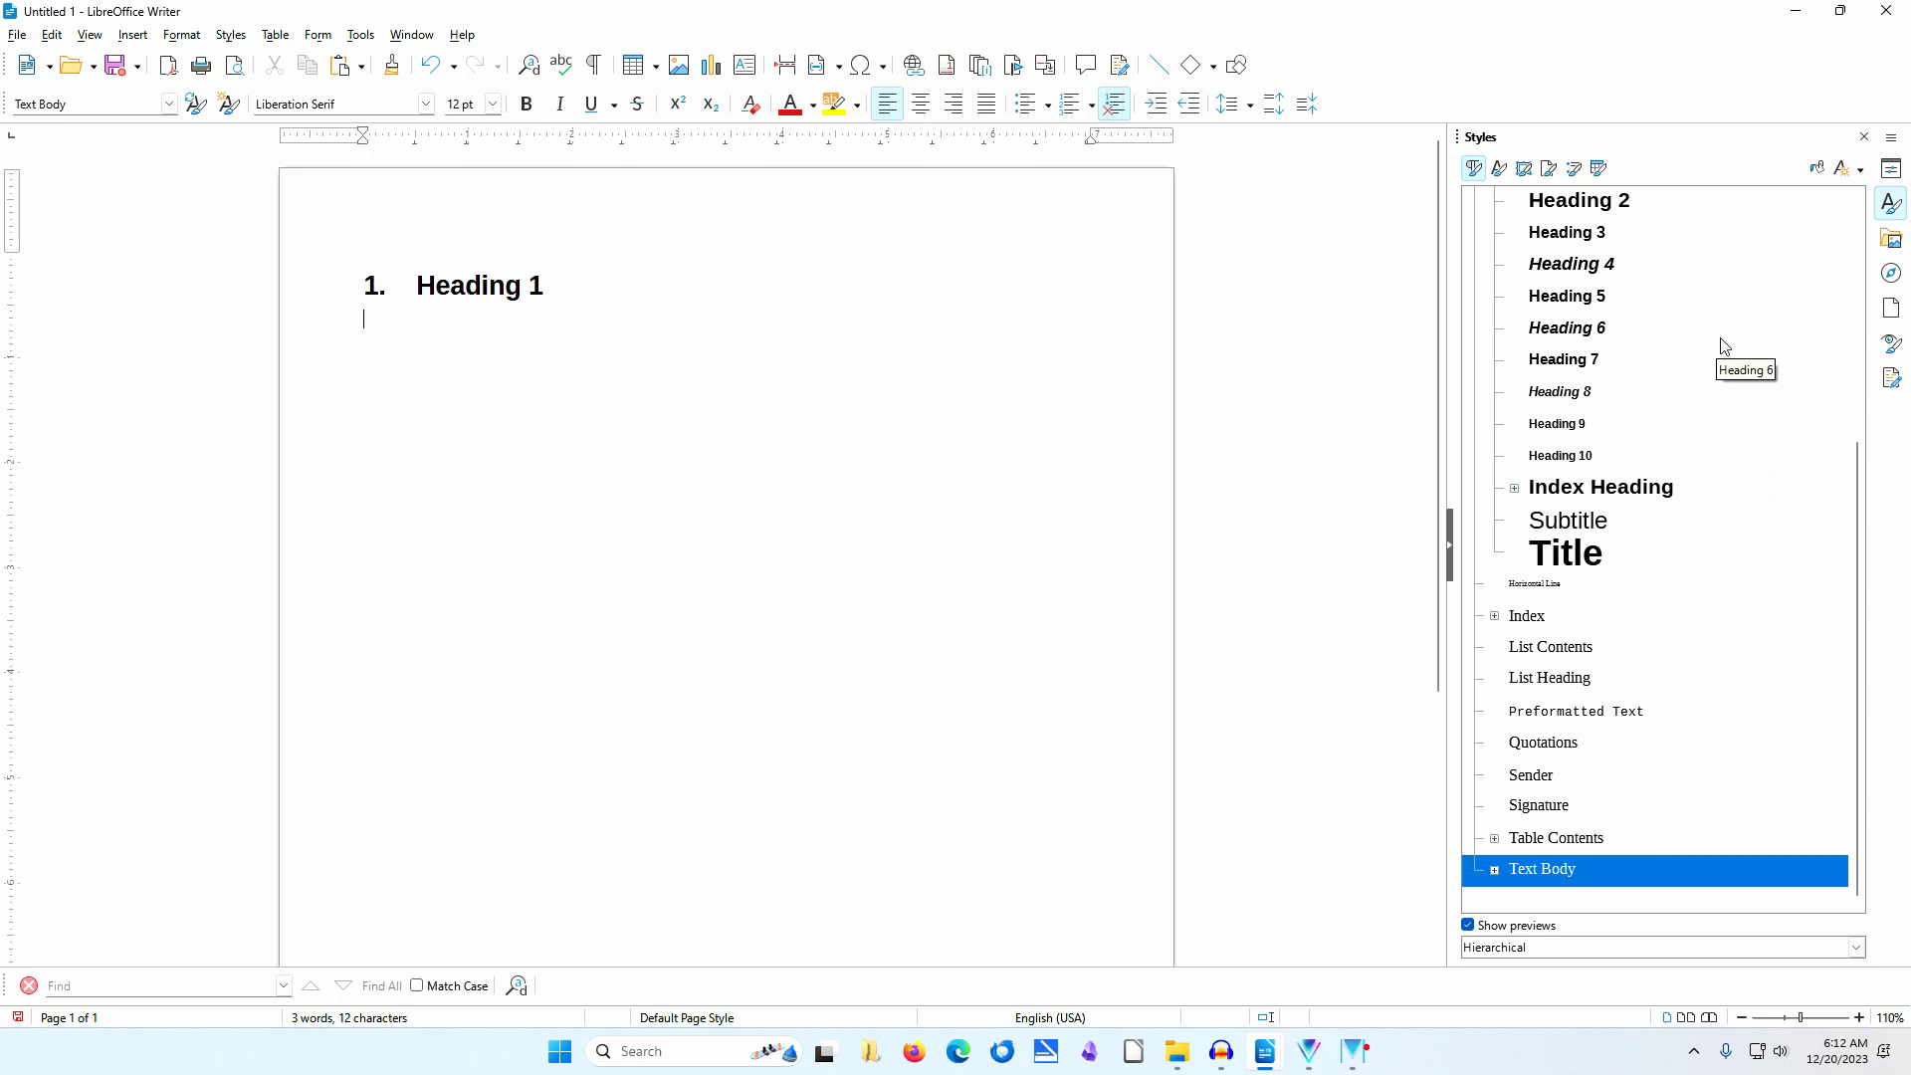
# Examine the Heading 1 paragraph style's organizer, indent and spacing, and outline and list settings, leaving them unmodified.
pyautogui.scroll(2, 1722, 345)
pyautogui.click(1639, 358)
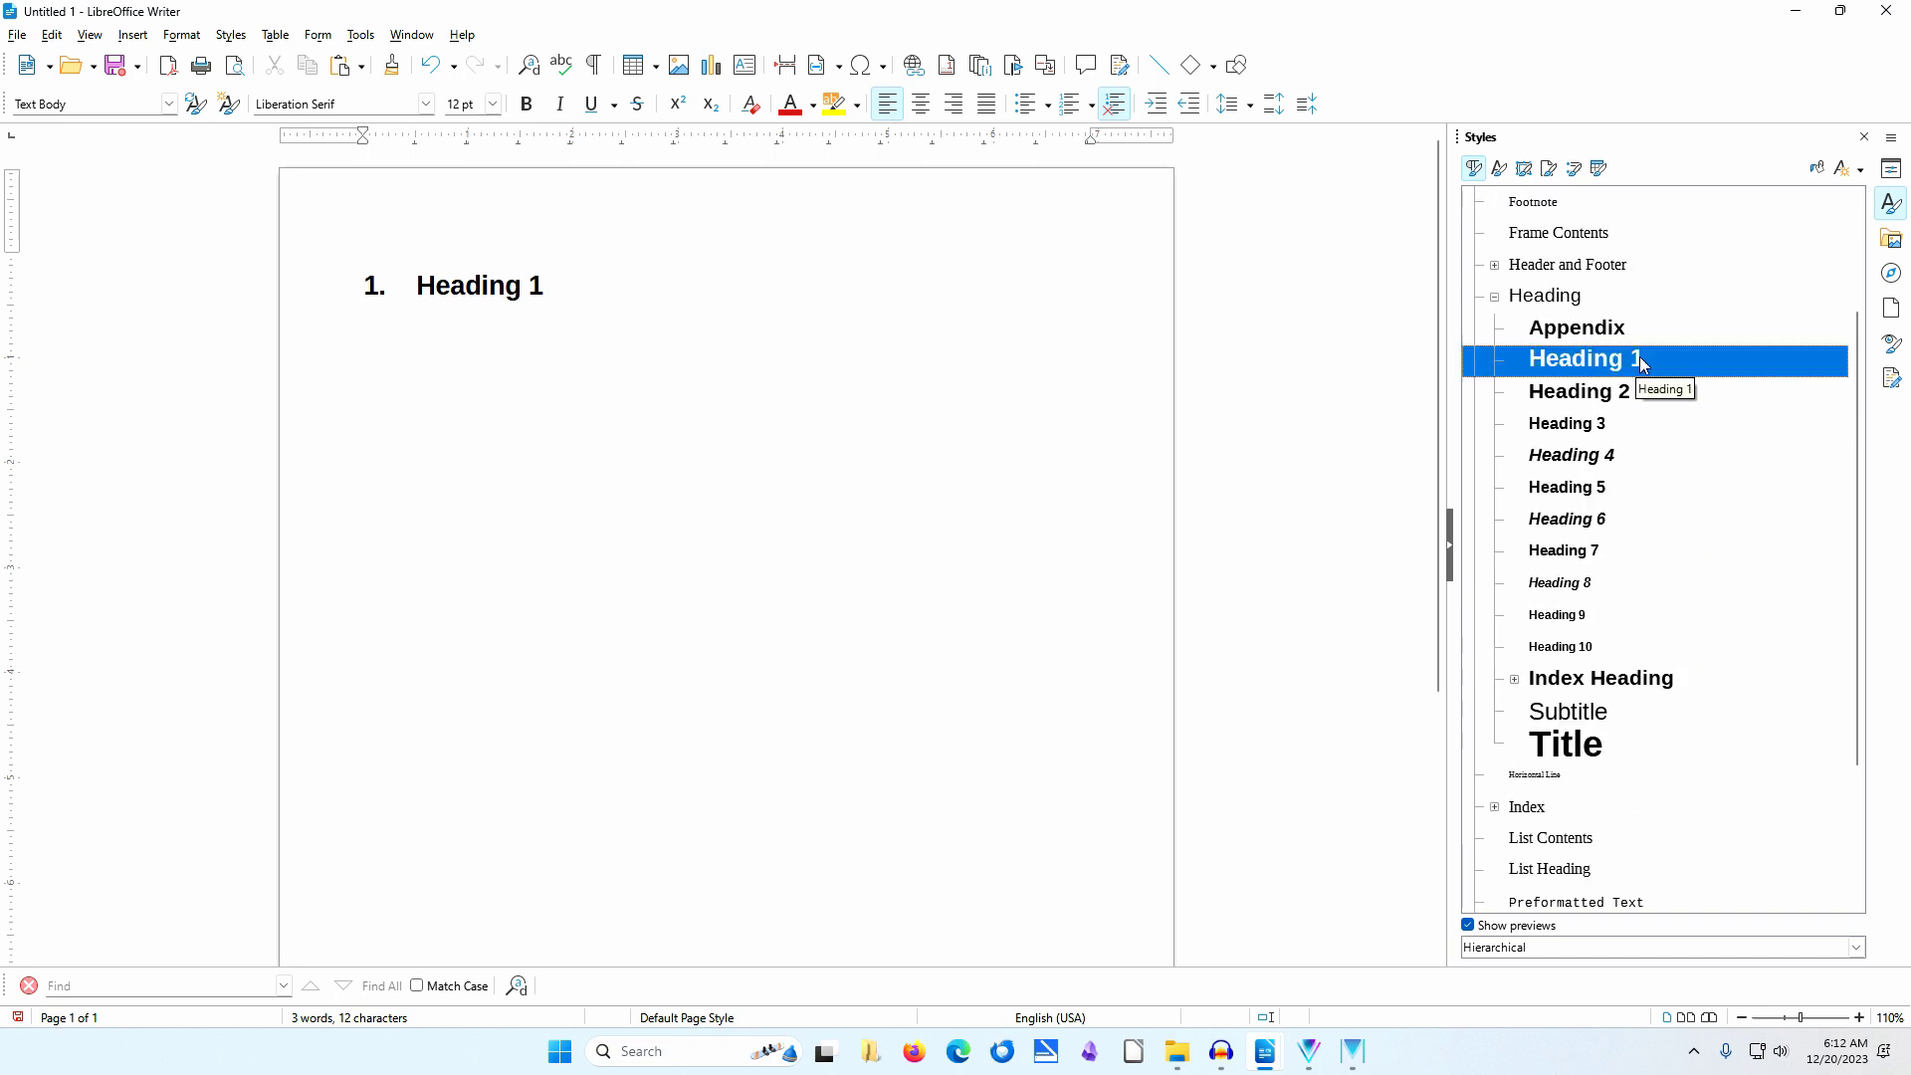
pyautogui.rightClick(1737, 360)
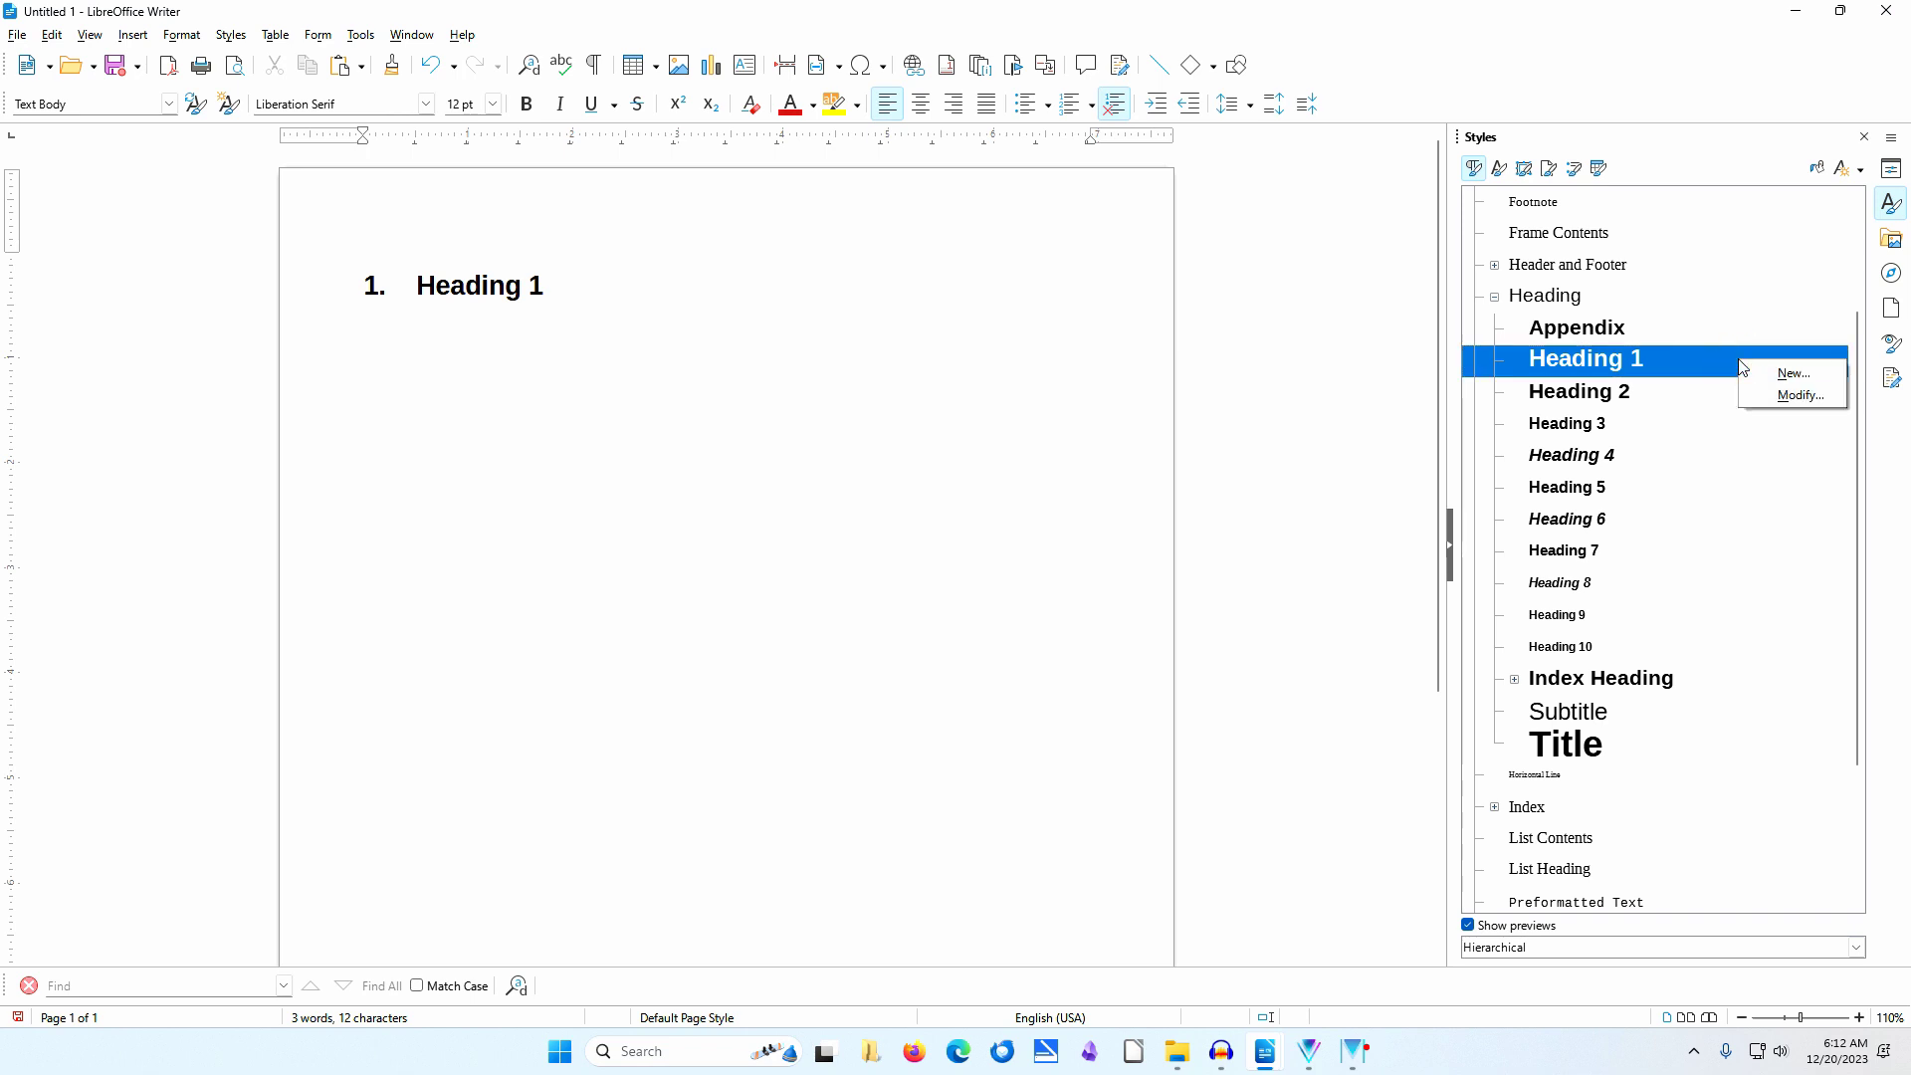
pyautogui.click(1783, 396)
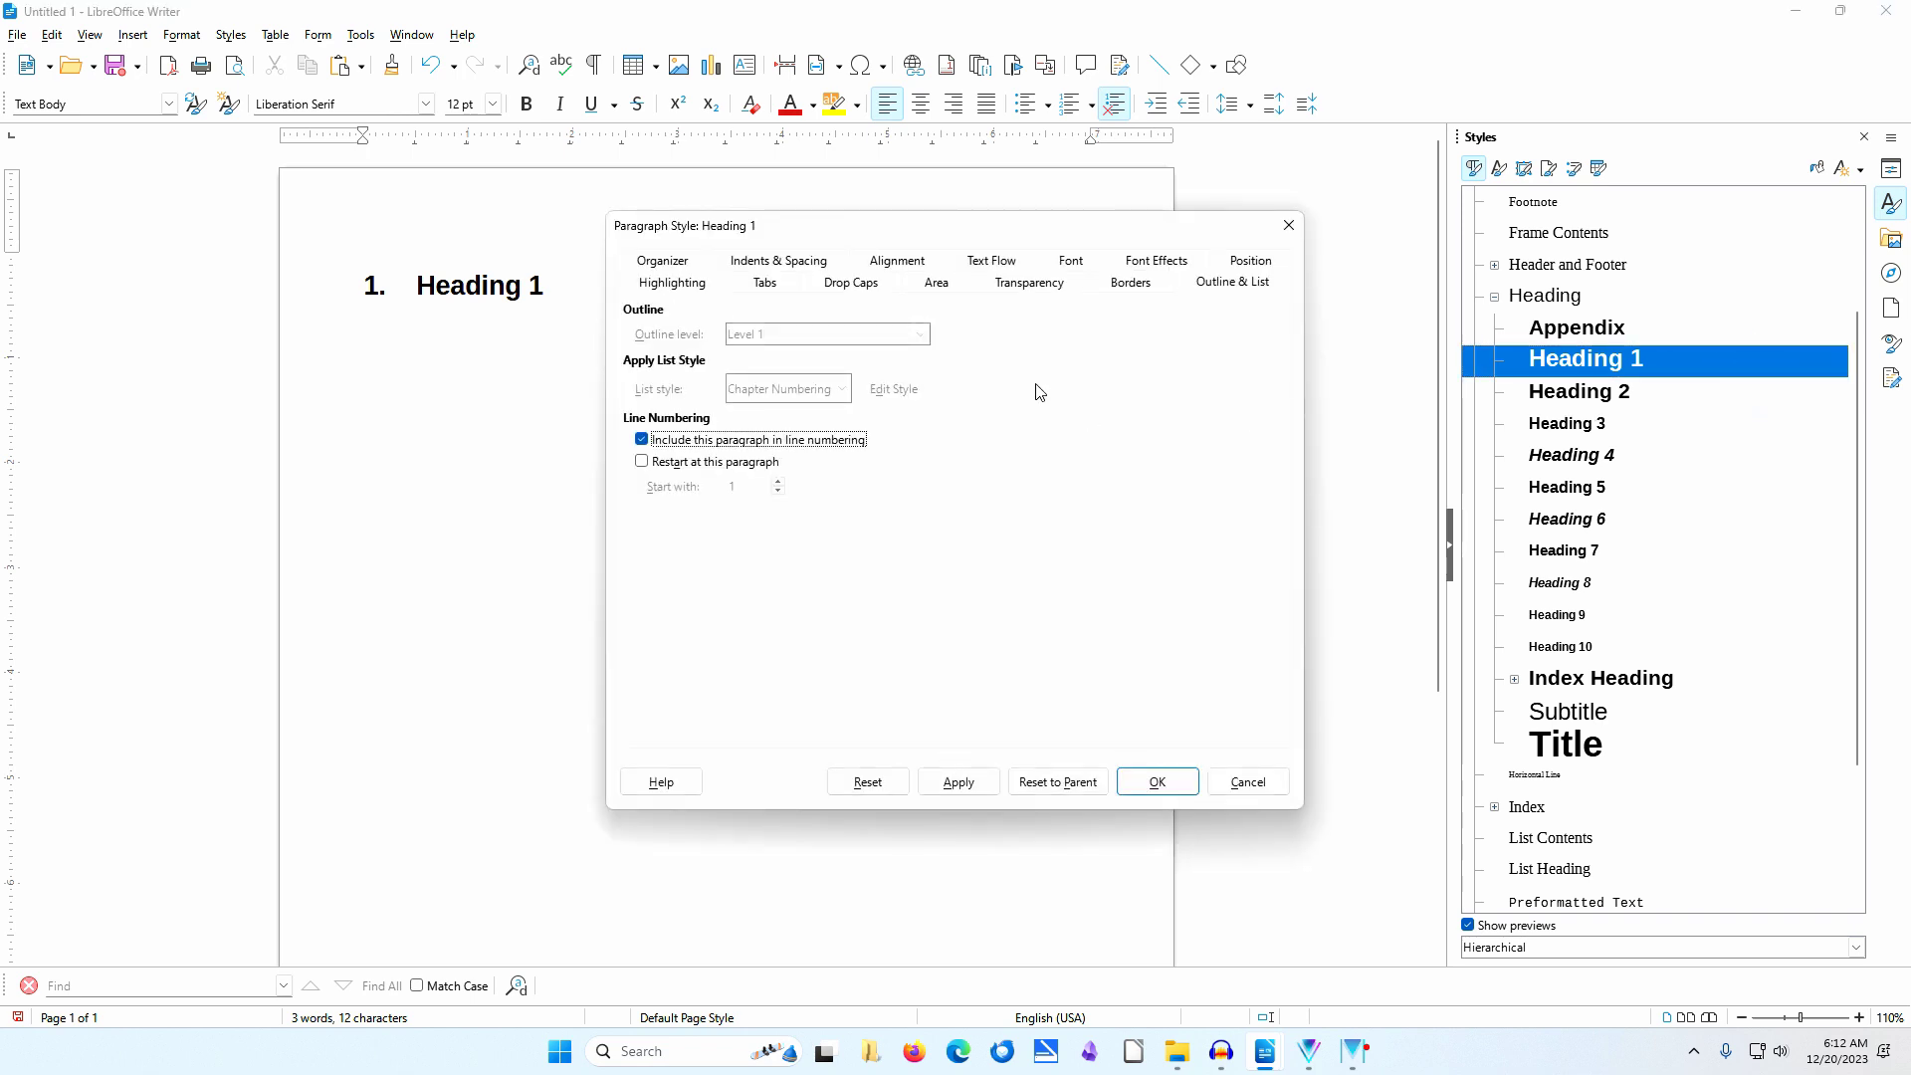
pyautogui.click(681, 264)
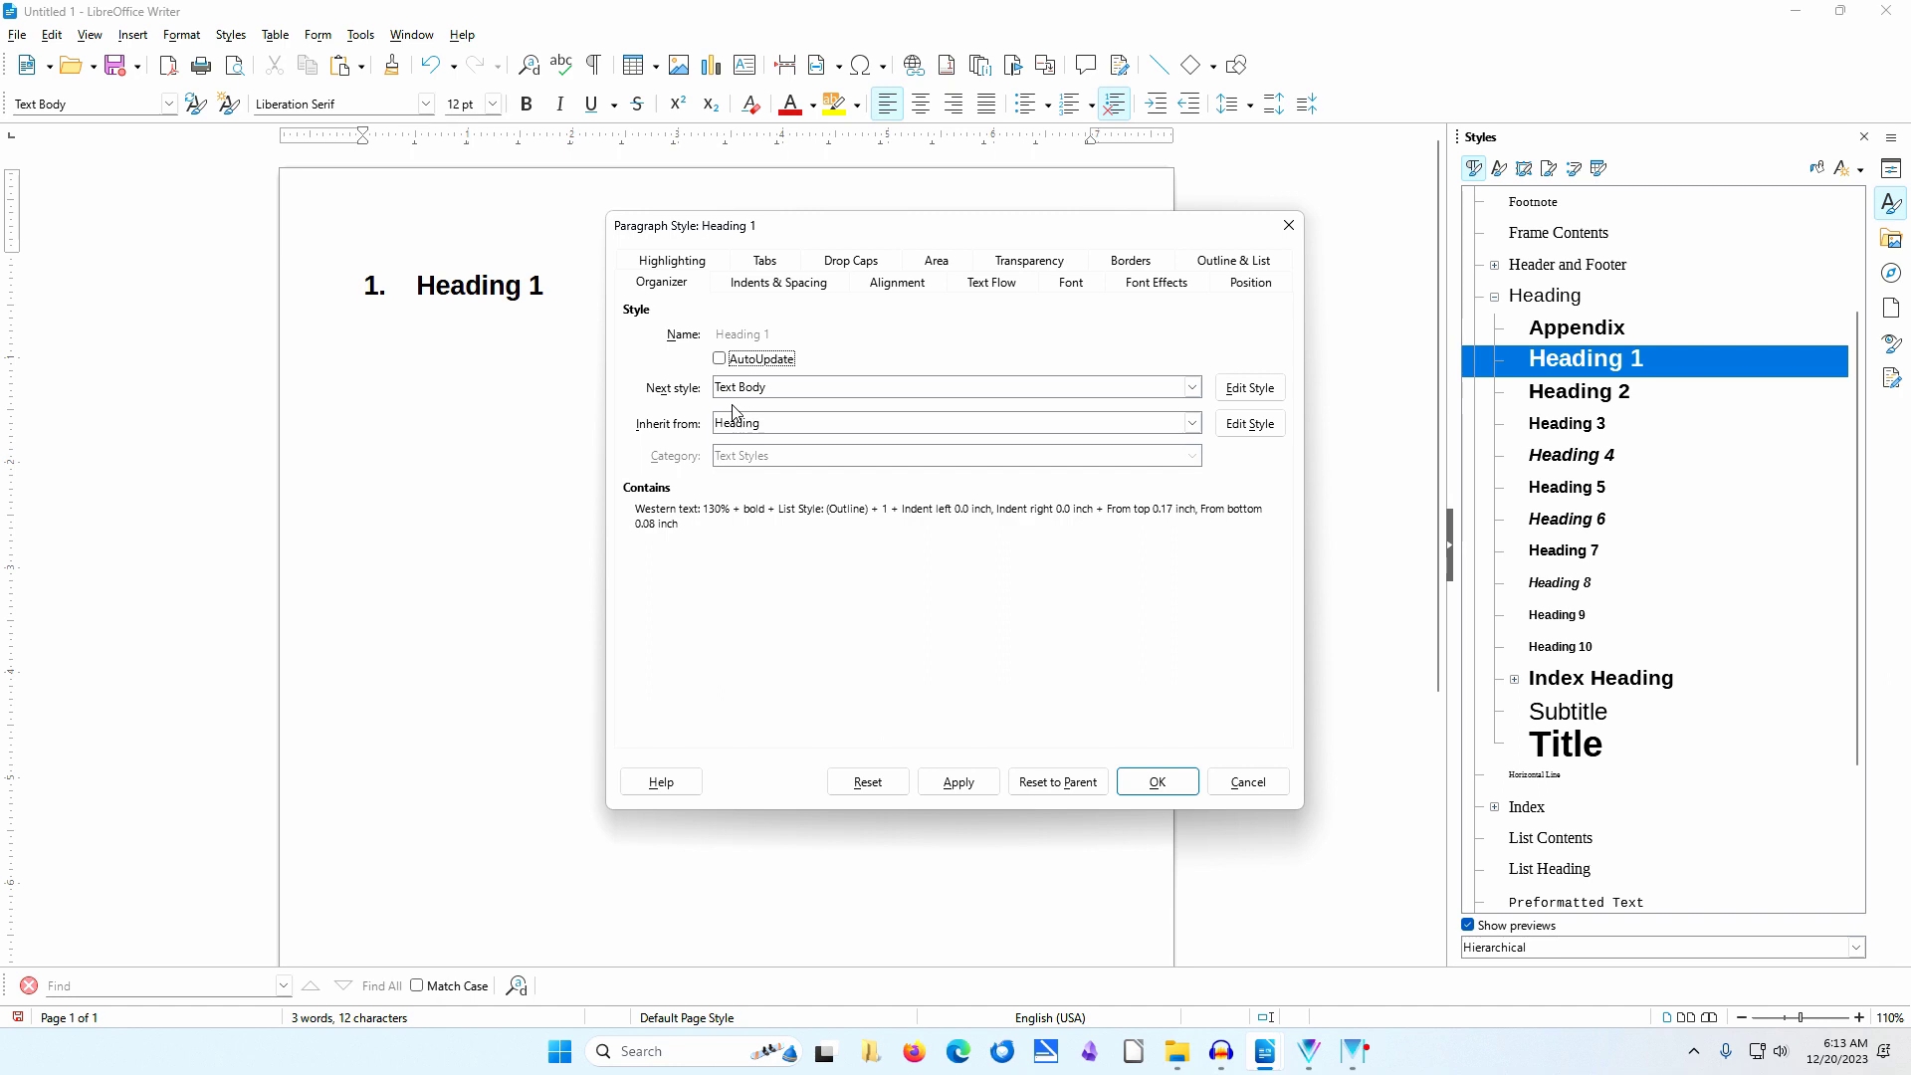
pyautogui.click(793, 285)
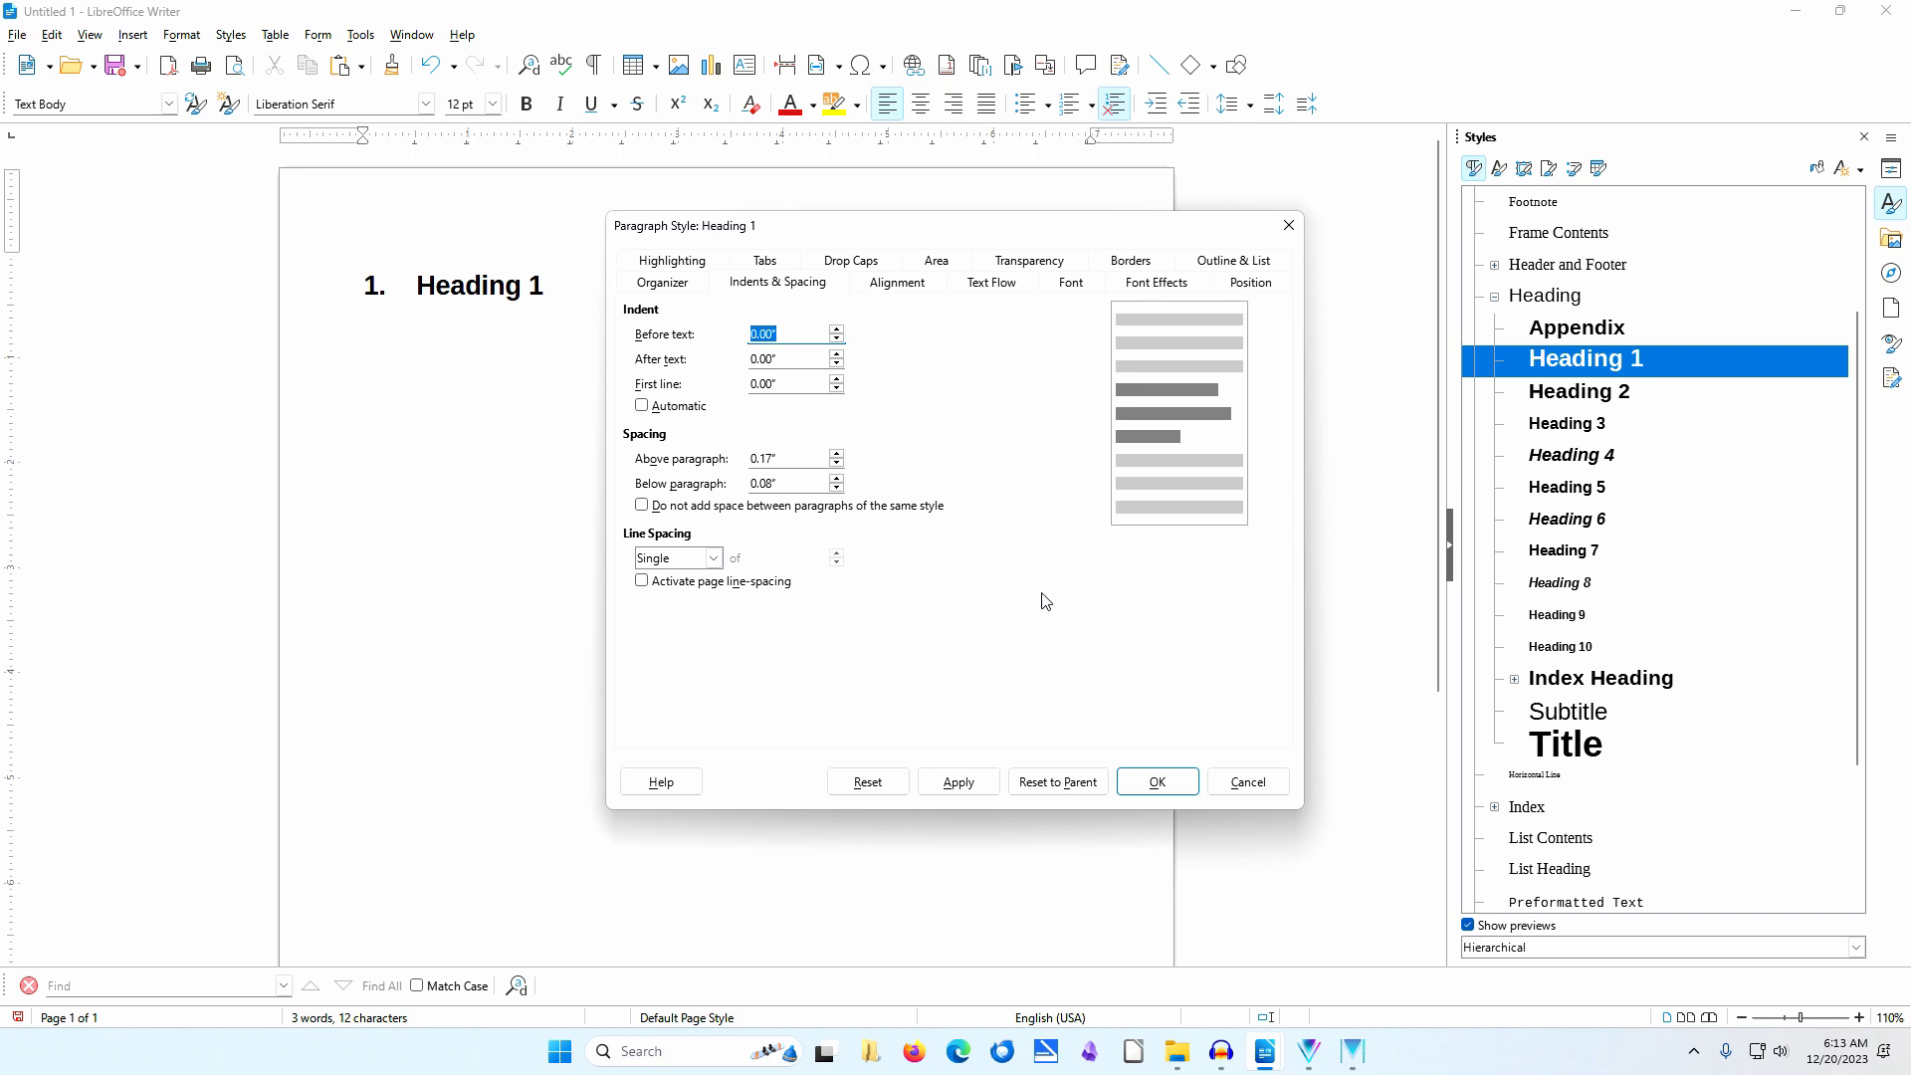
pyautogui.click(1231, 265)
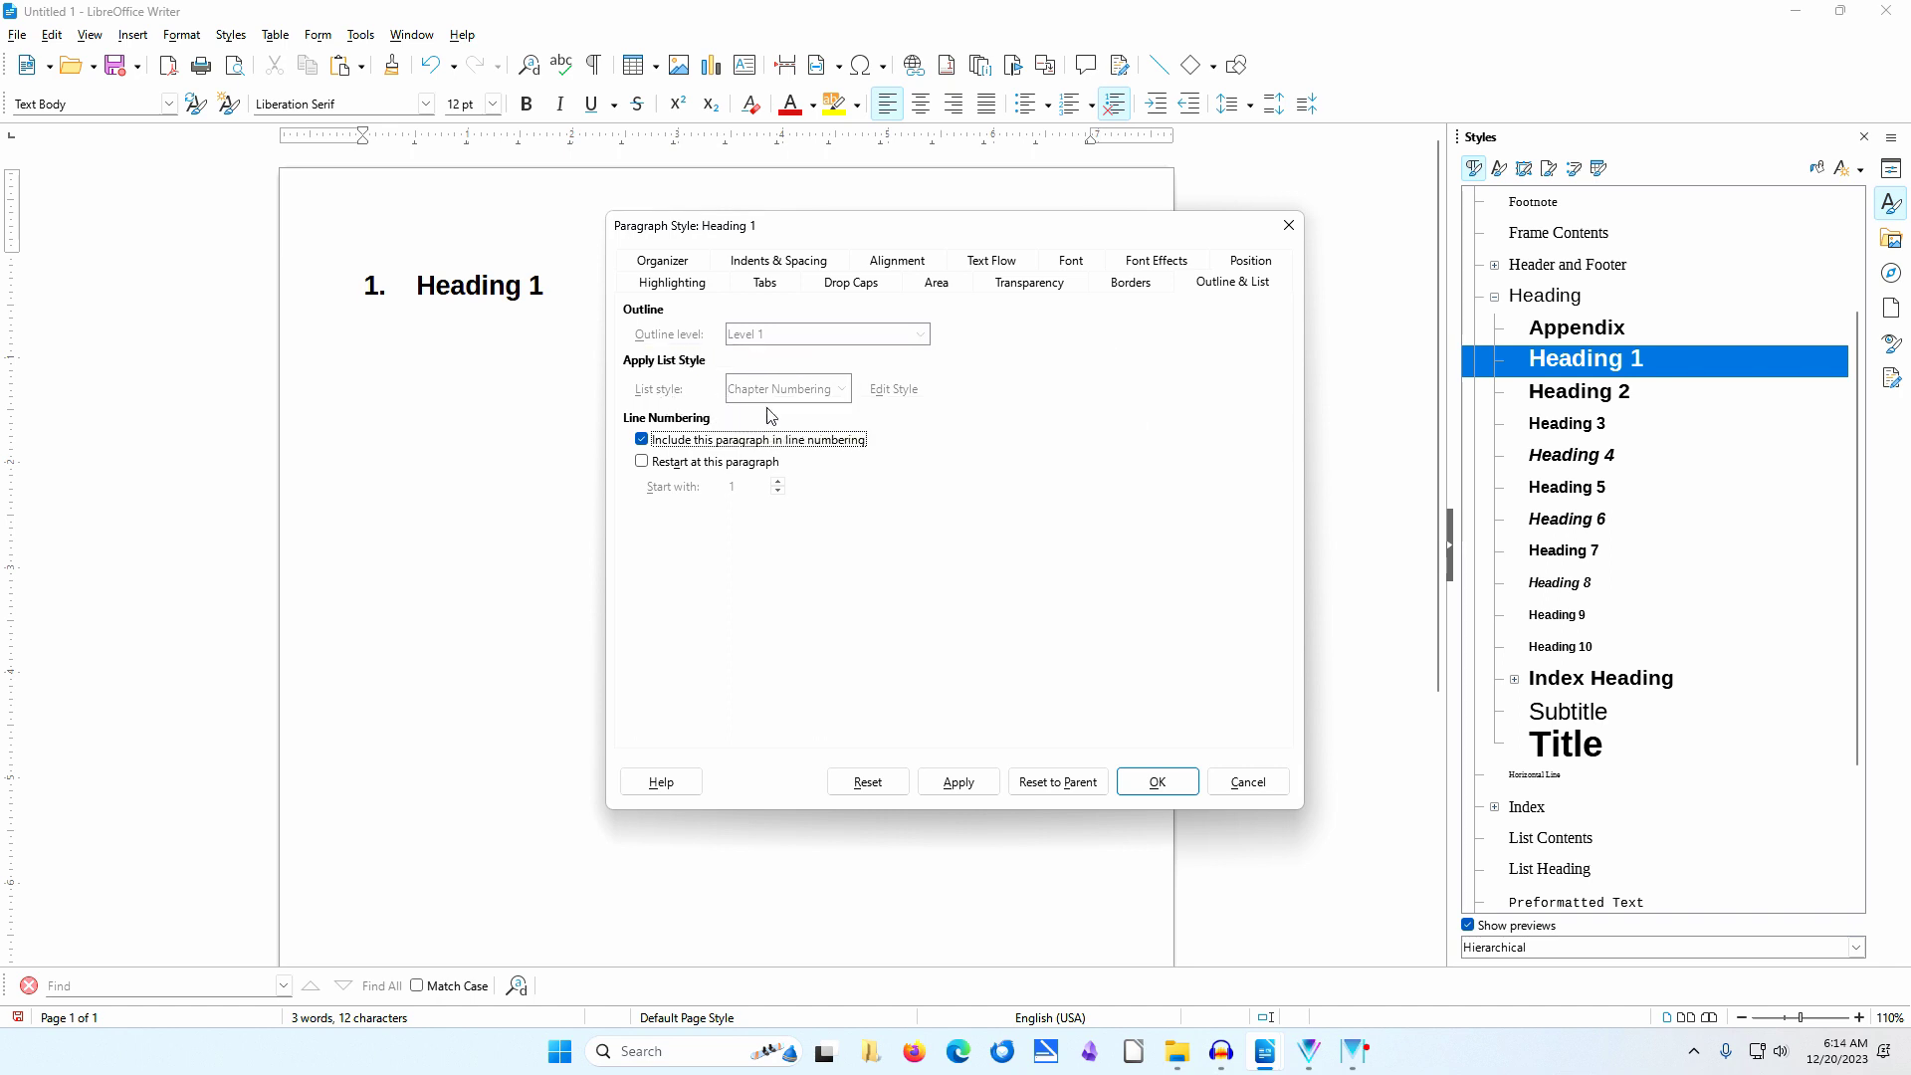
pyautogui.click(925, 332)
pyautogui.click(841, 388)
pyautogui.click(1249, 783)
# Enter the body text "Some text." below the Heading 1 paragraph and start a new paragraph.
pyautogui.click(482, 316)
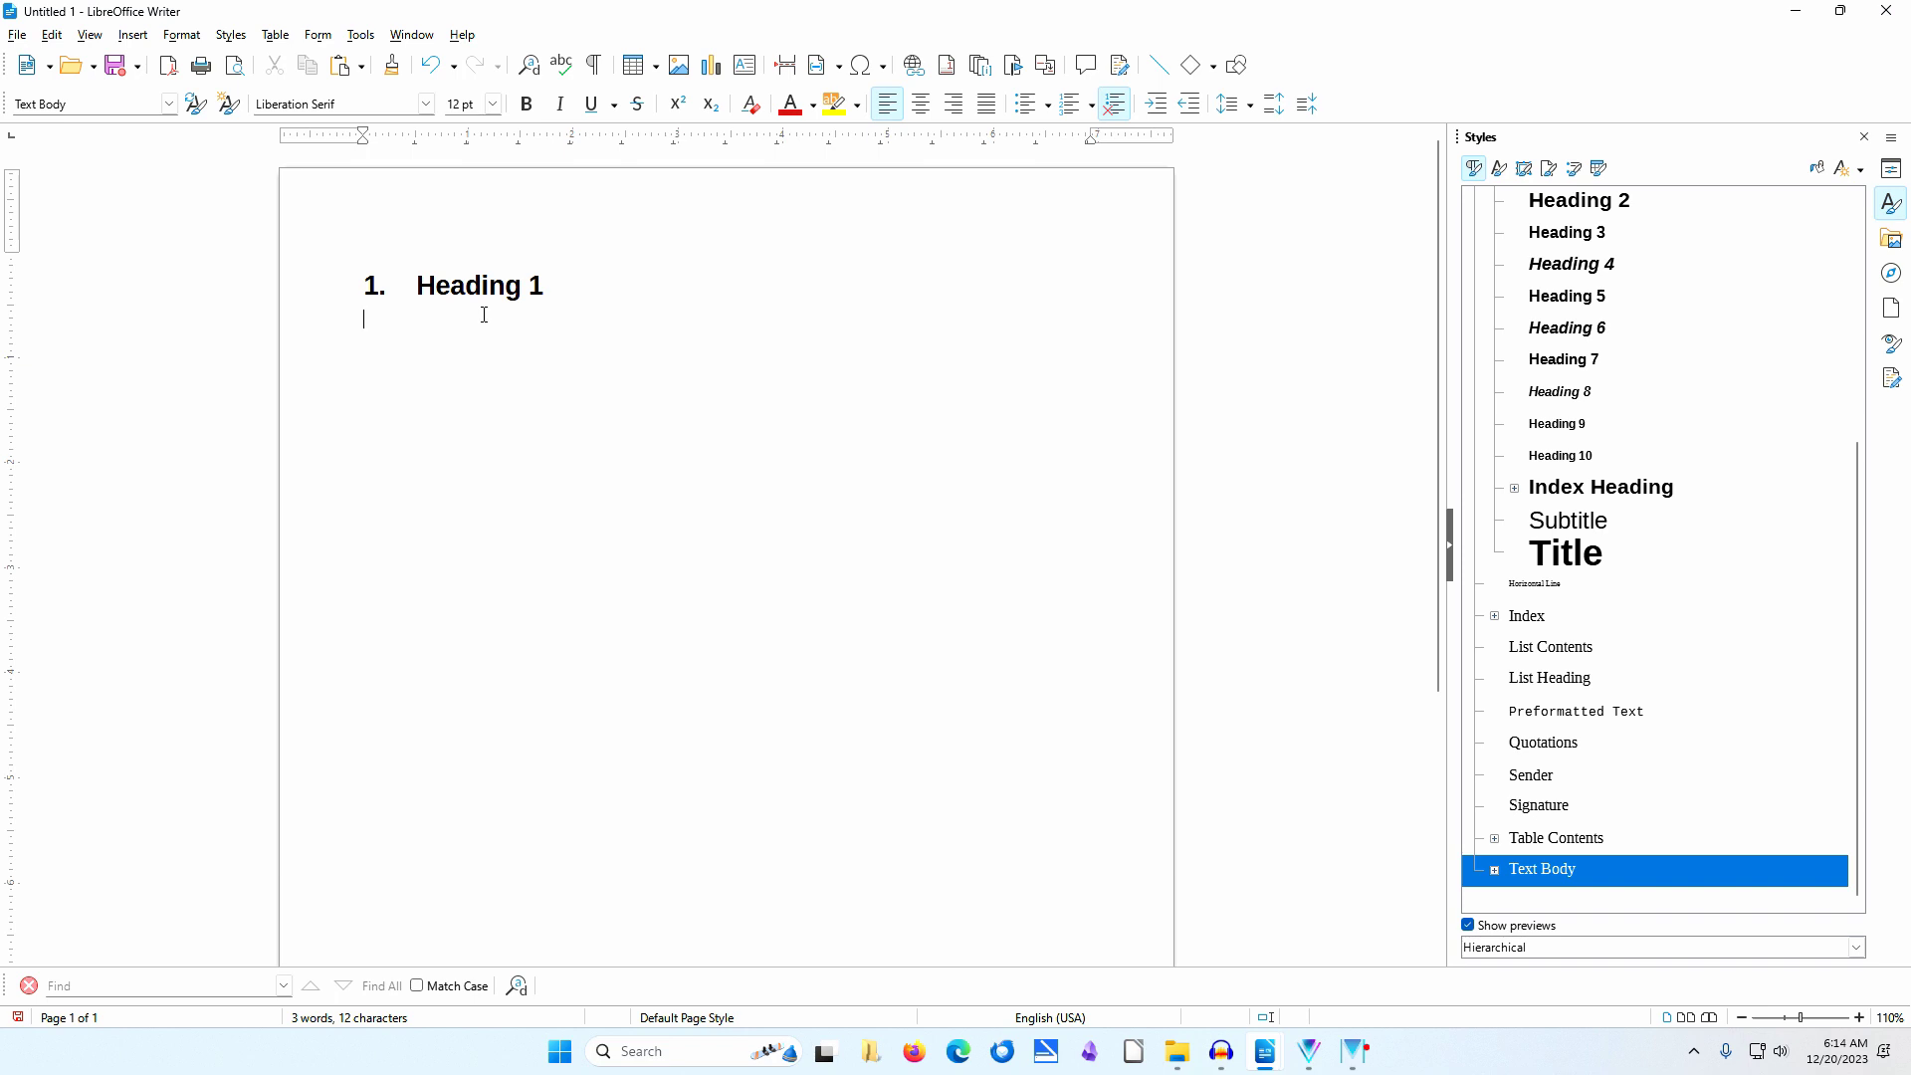
pyautogui.write('Some text.')
pyautogui.press('Return')
# Add a paragraph "Heading 2" in the Heading 2 style, followed by the body text "Some text." and a new paragraph.
pyautogui.click(1605, 204)
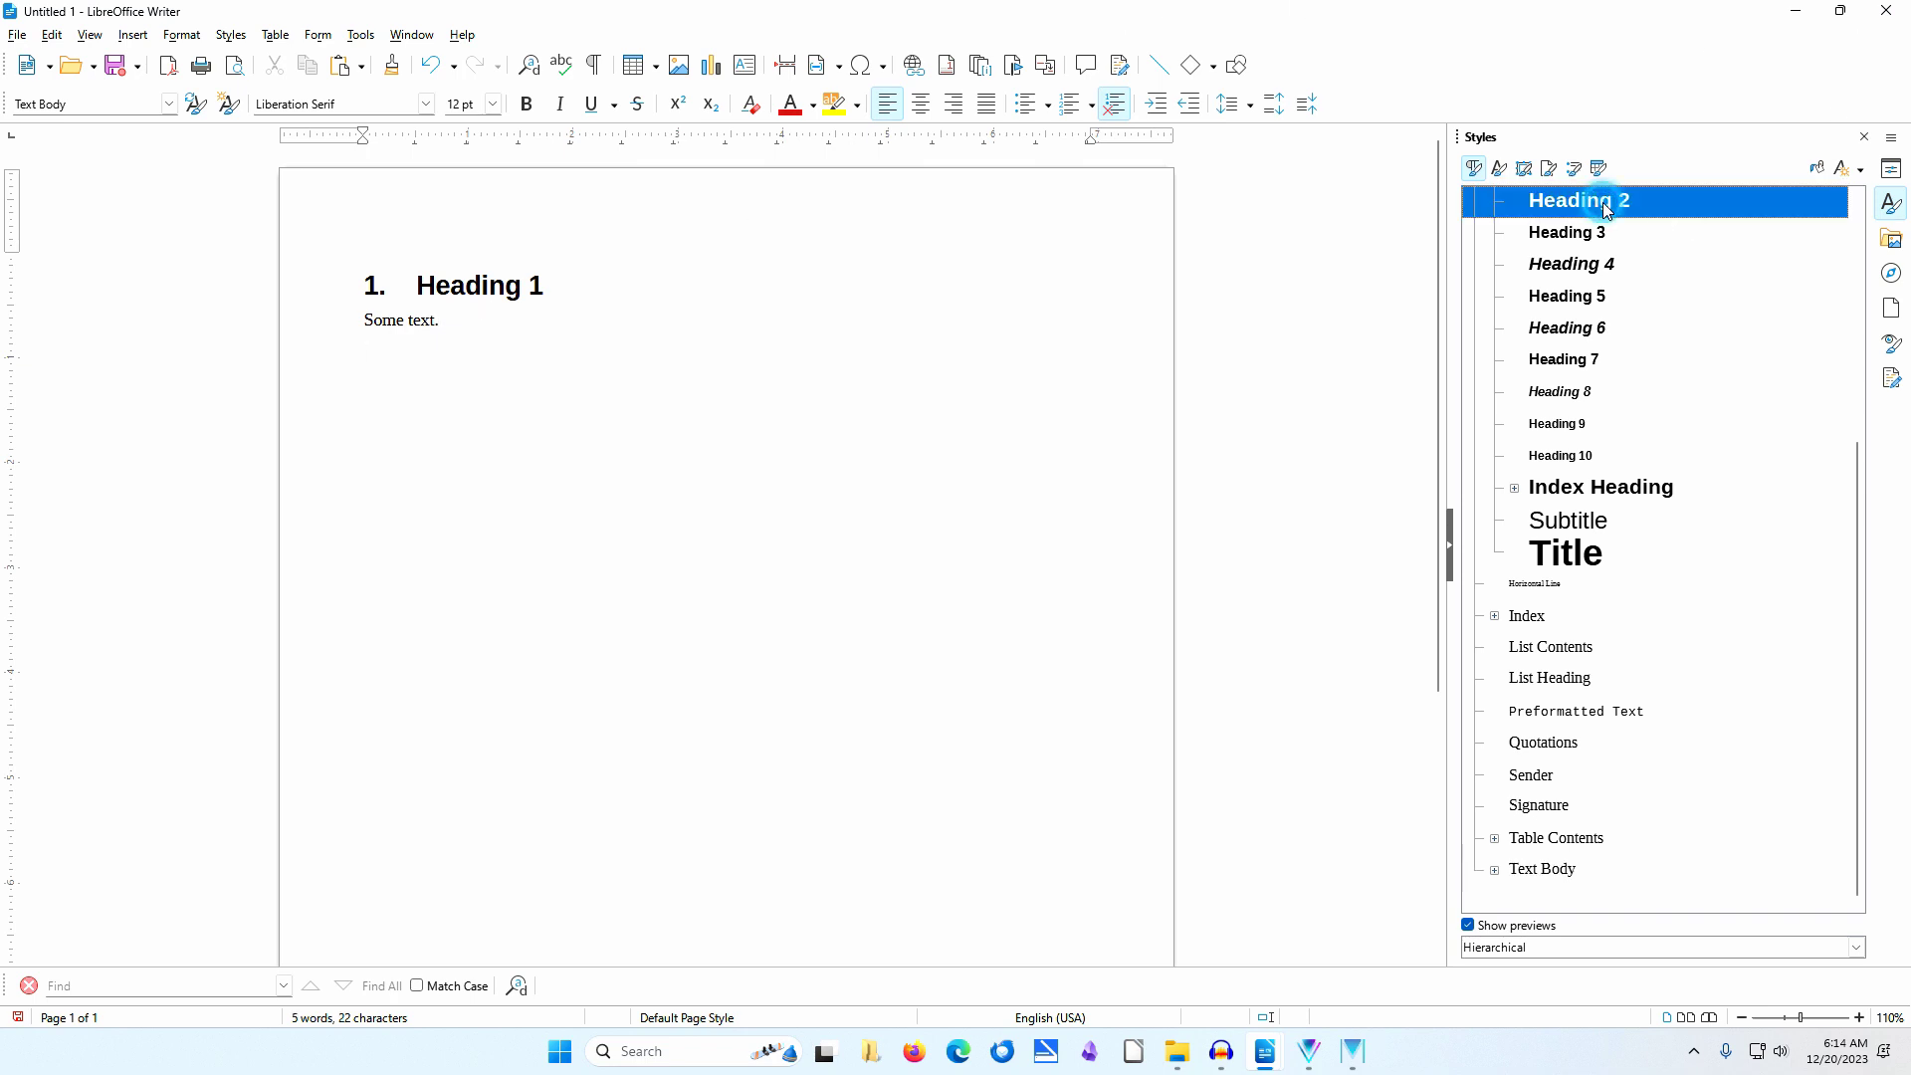
pyautogui.doubleClick(1604, 204)
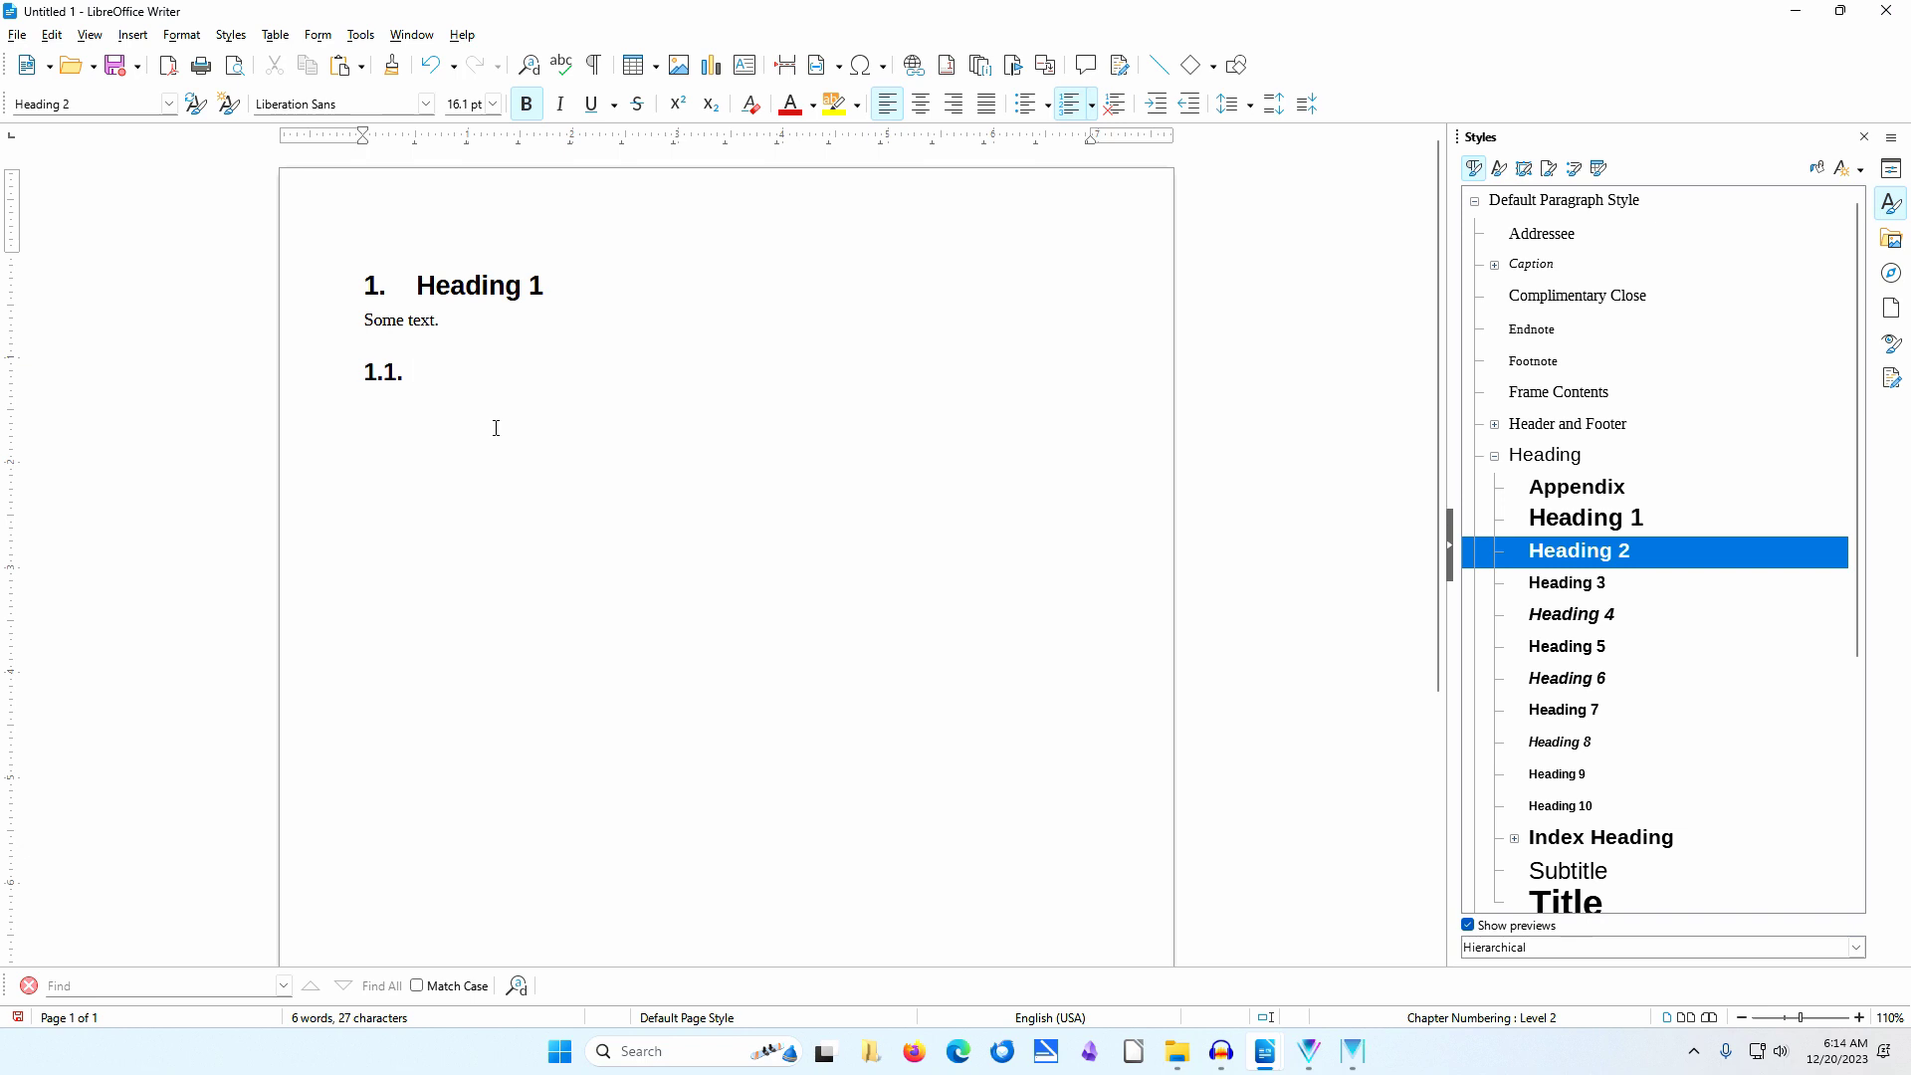
pyautogui.write('Heading 2')
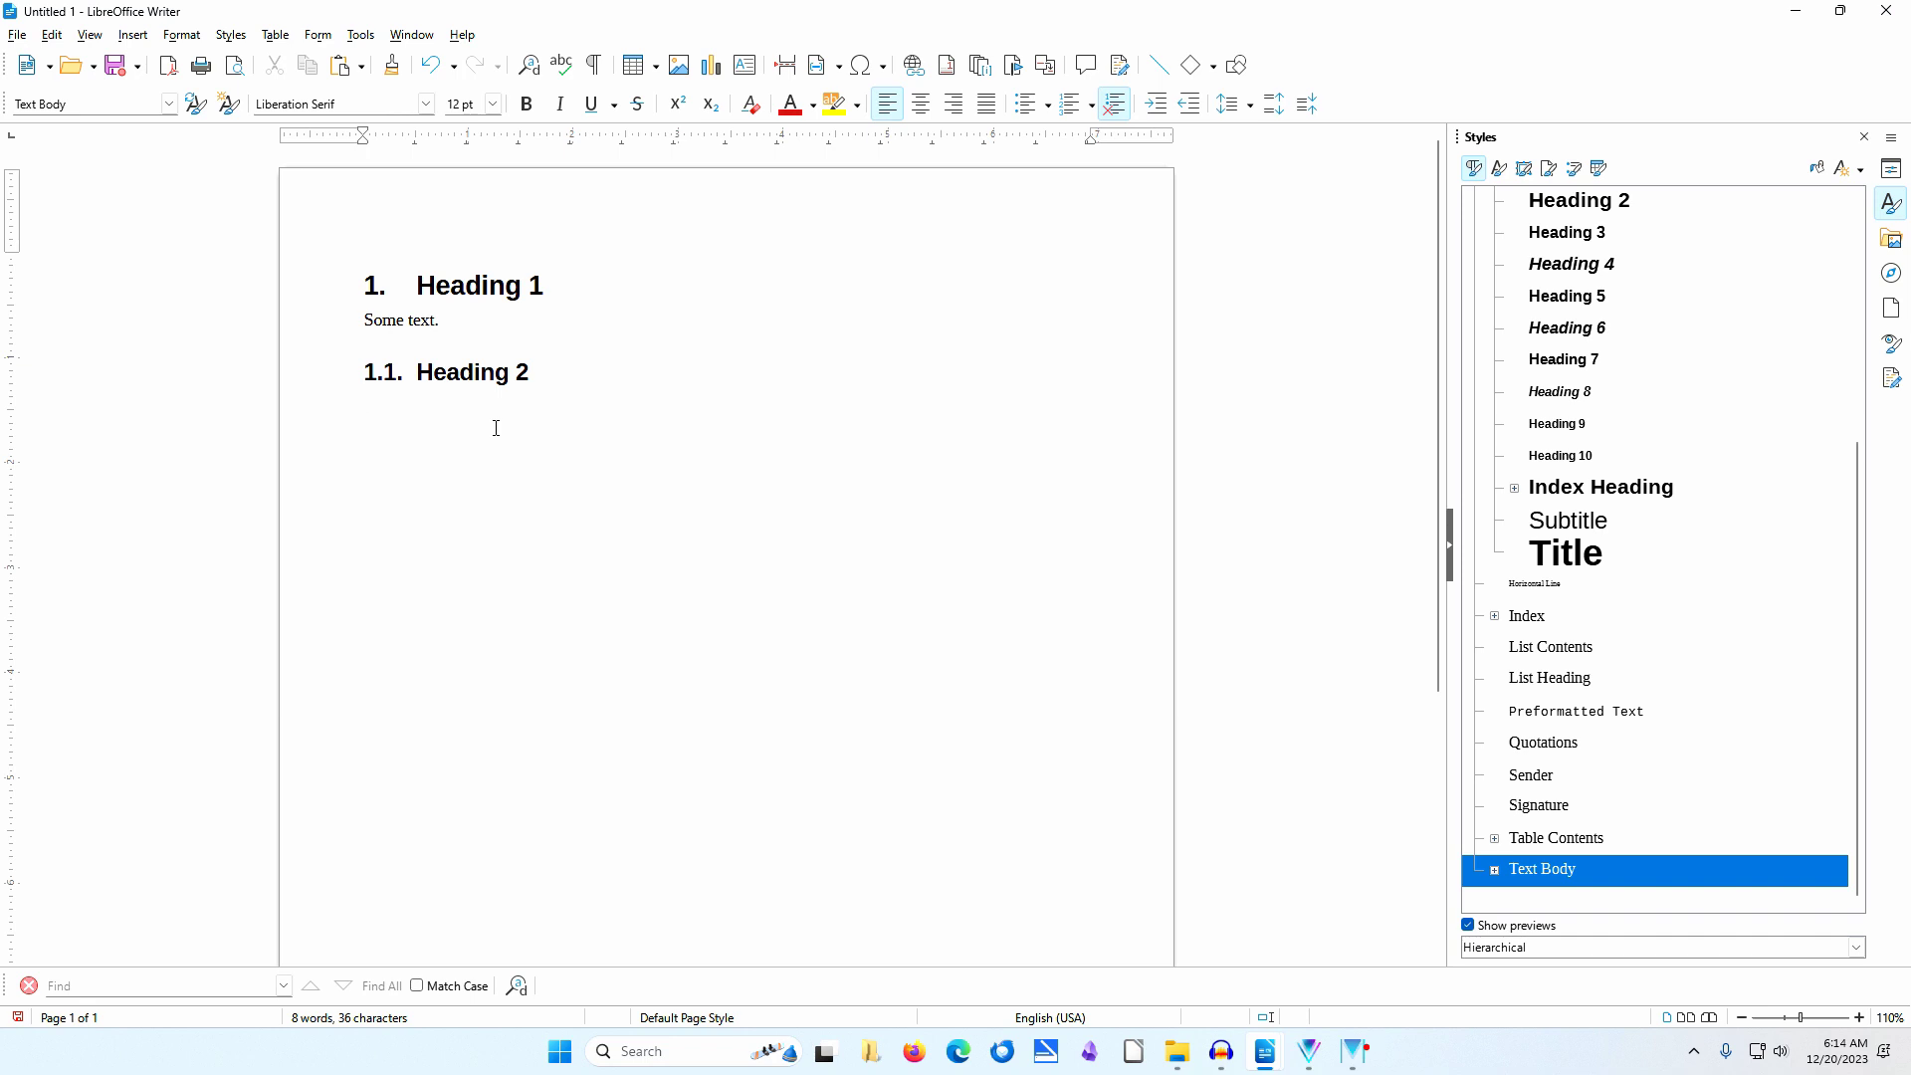
pyautogui.write('Some text.')
pyautogui.press('Return')
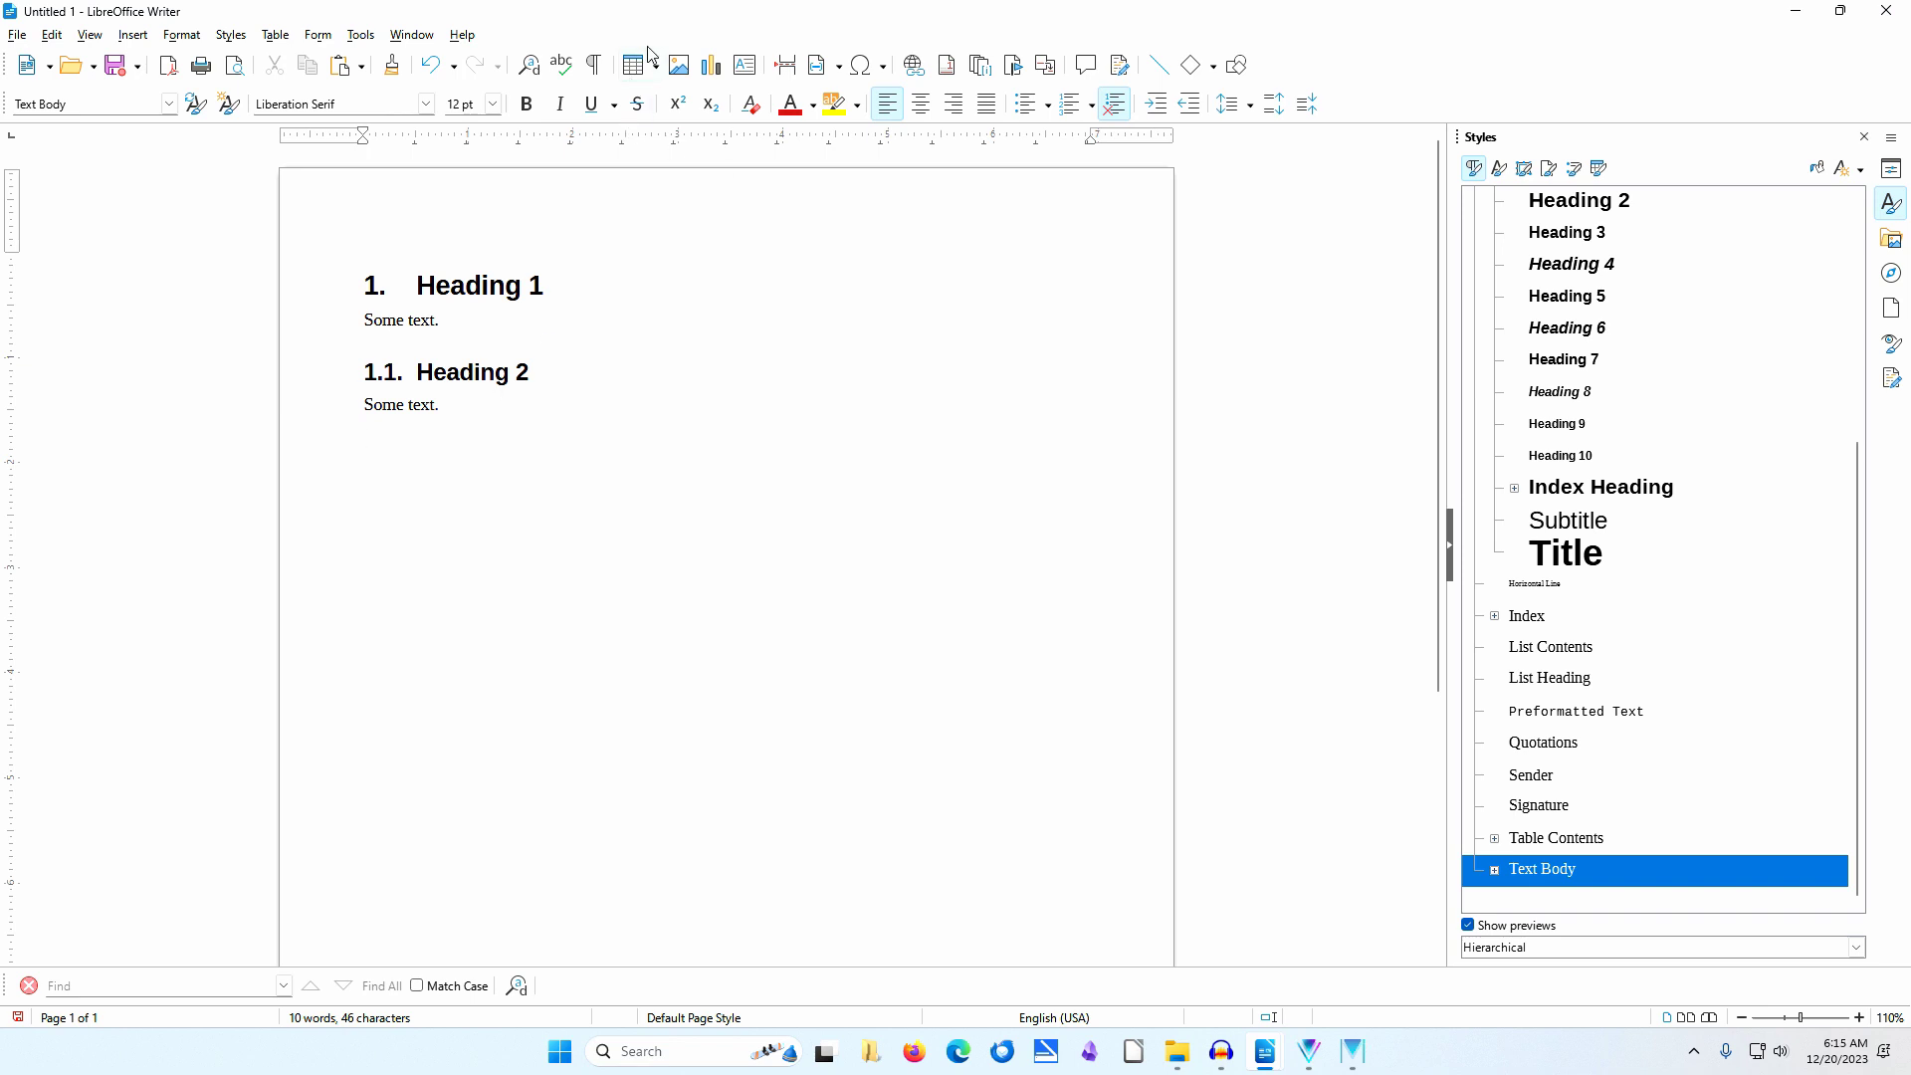
# Add a paragraph "Heading 3" in the Heading 3 style, followed by the body text "Some text.".
pyautogui.doubleClick(1595, 235)
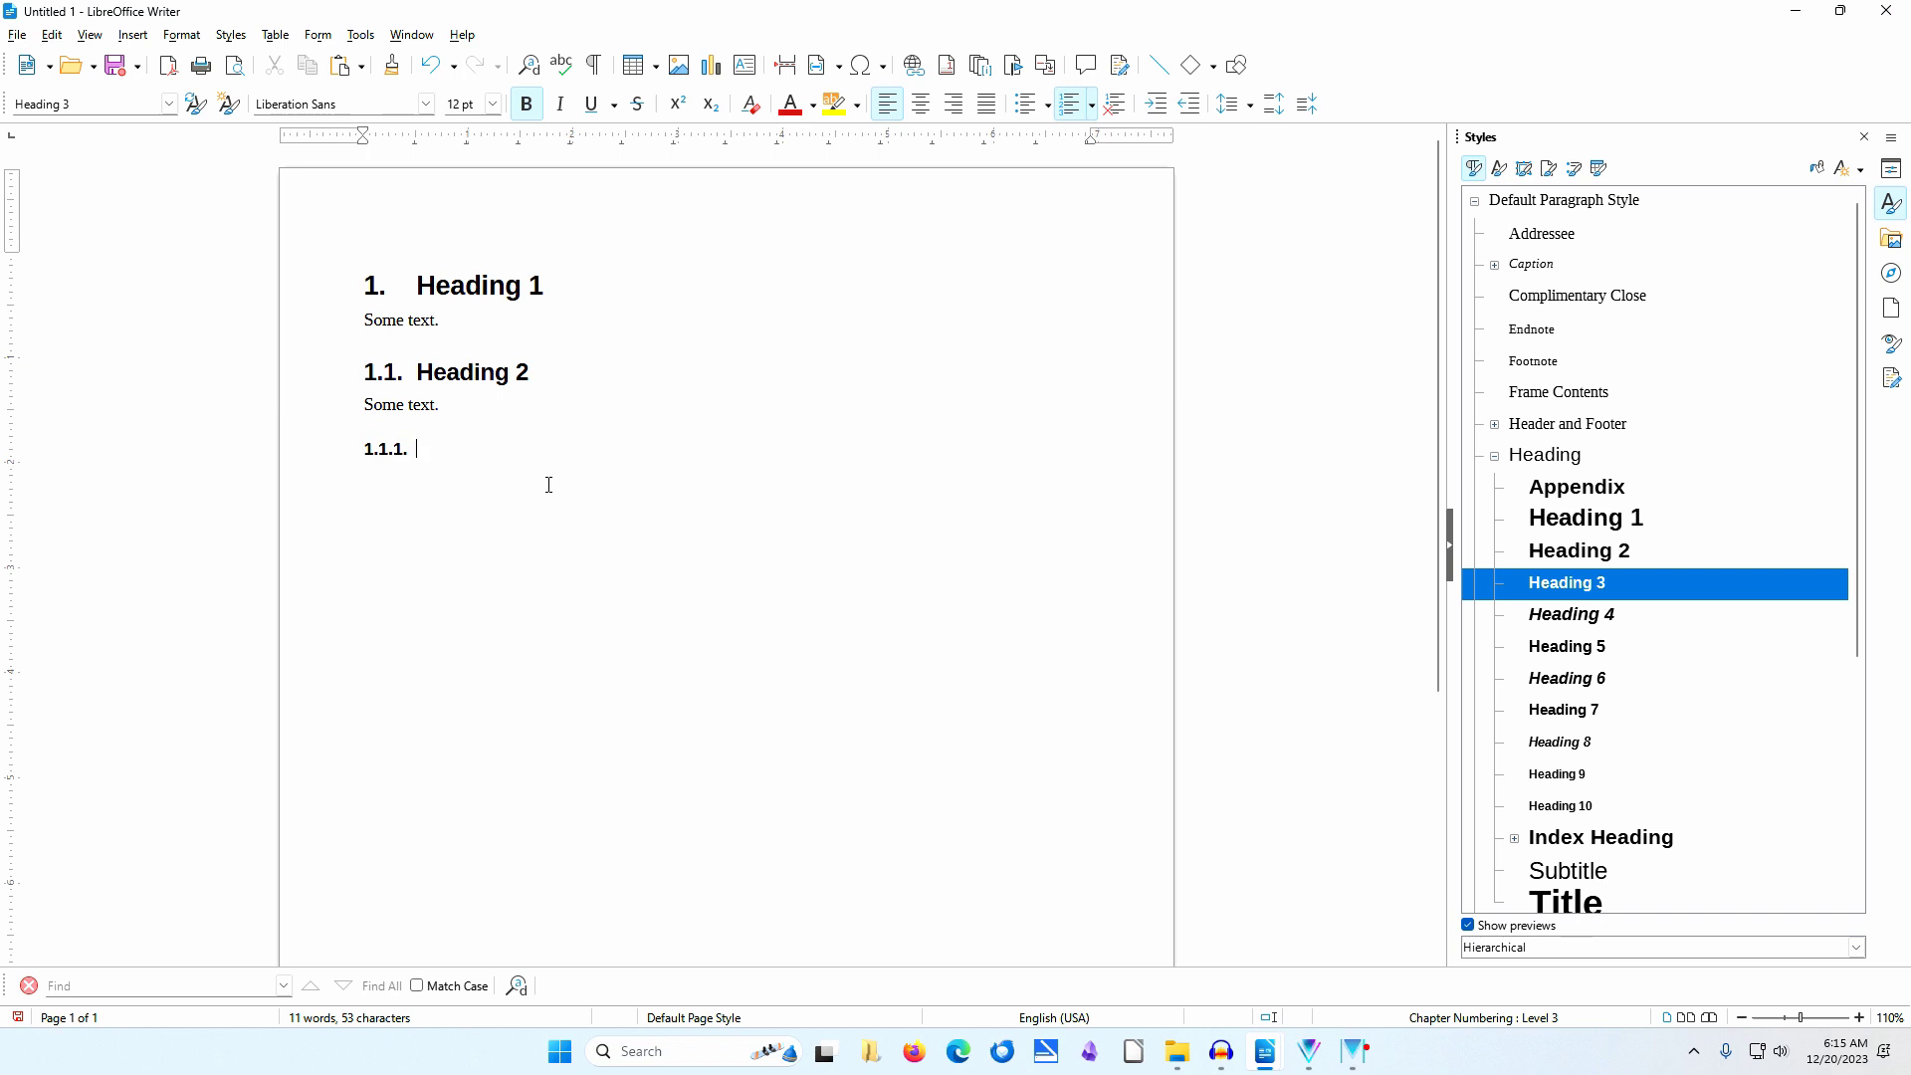
pyautogui.write('Heading 3')
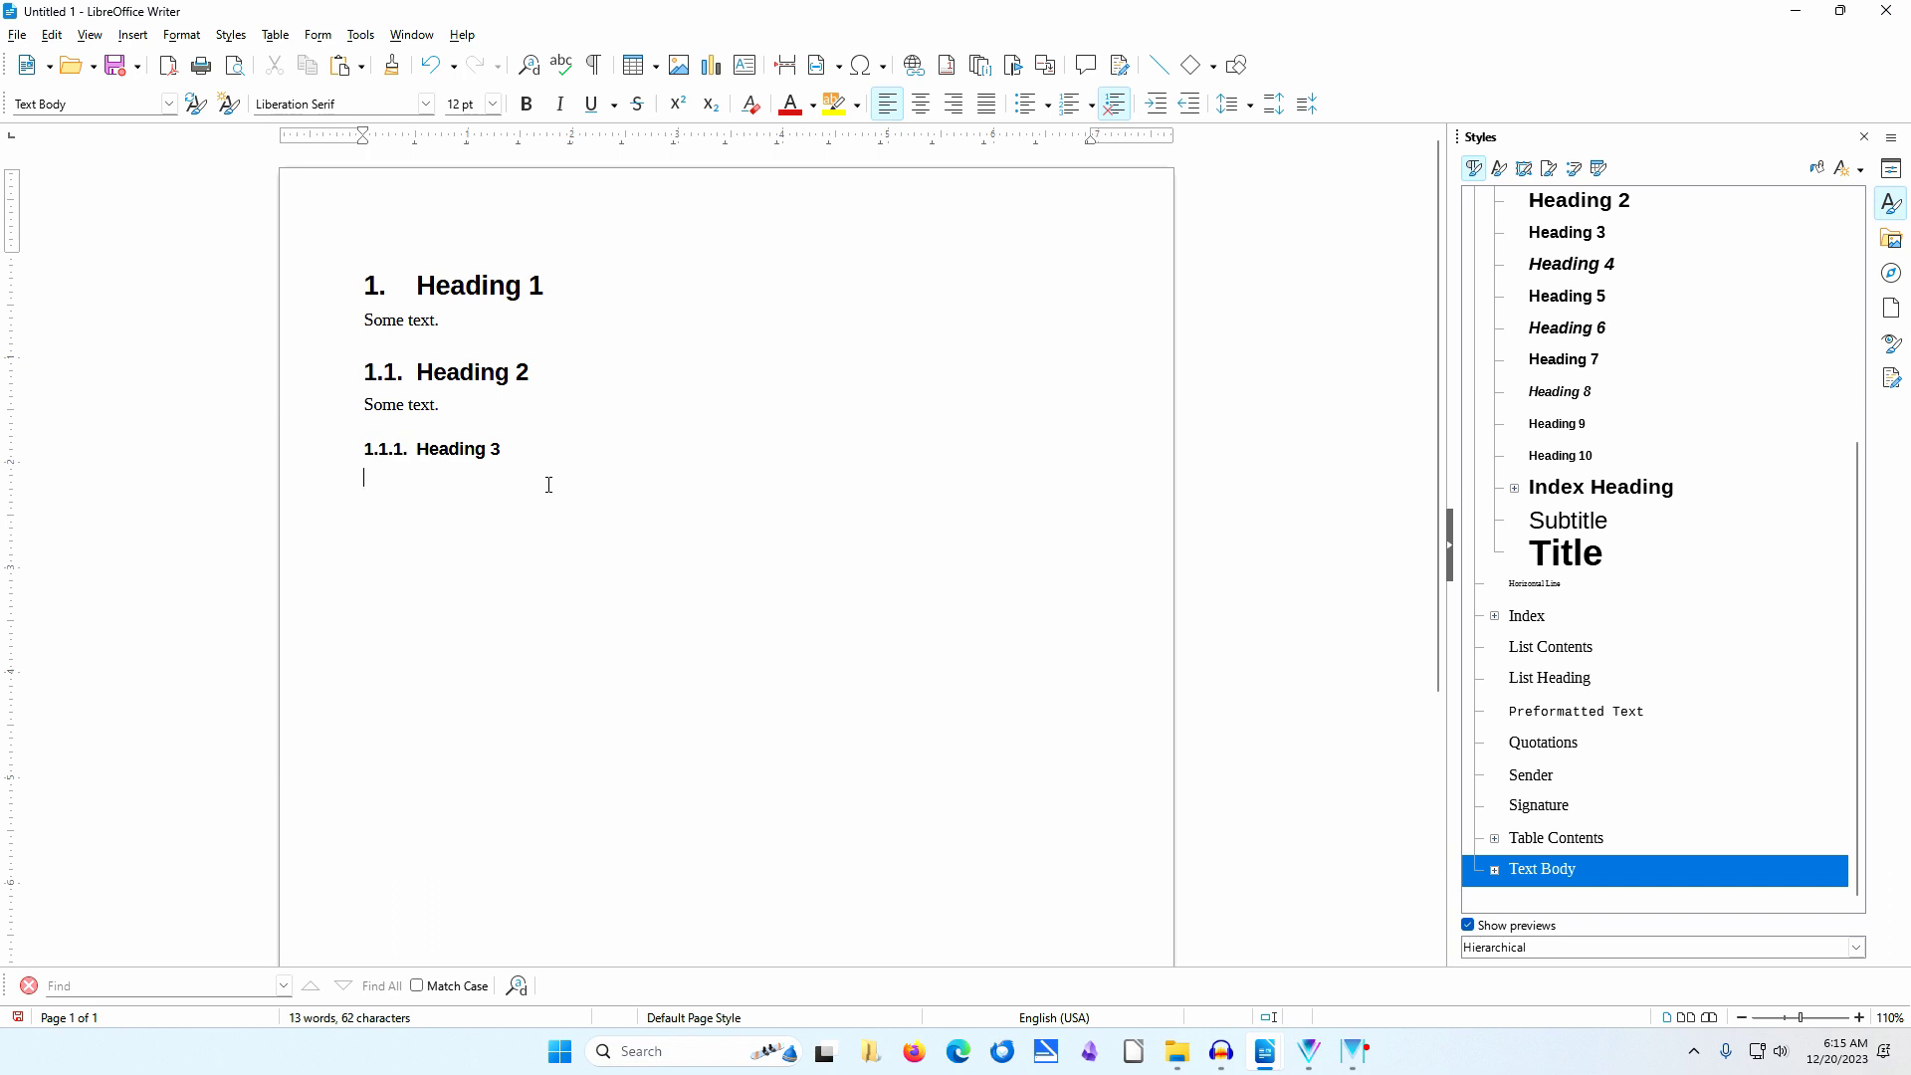
pyautogui.write('Some text.')
# Insert an empty paragraph above the Heading 1 text and remove its chapter number.
pyautogui.click(414, 285)
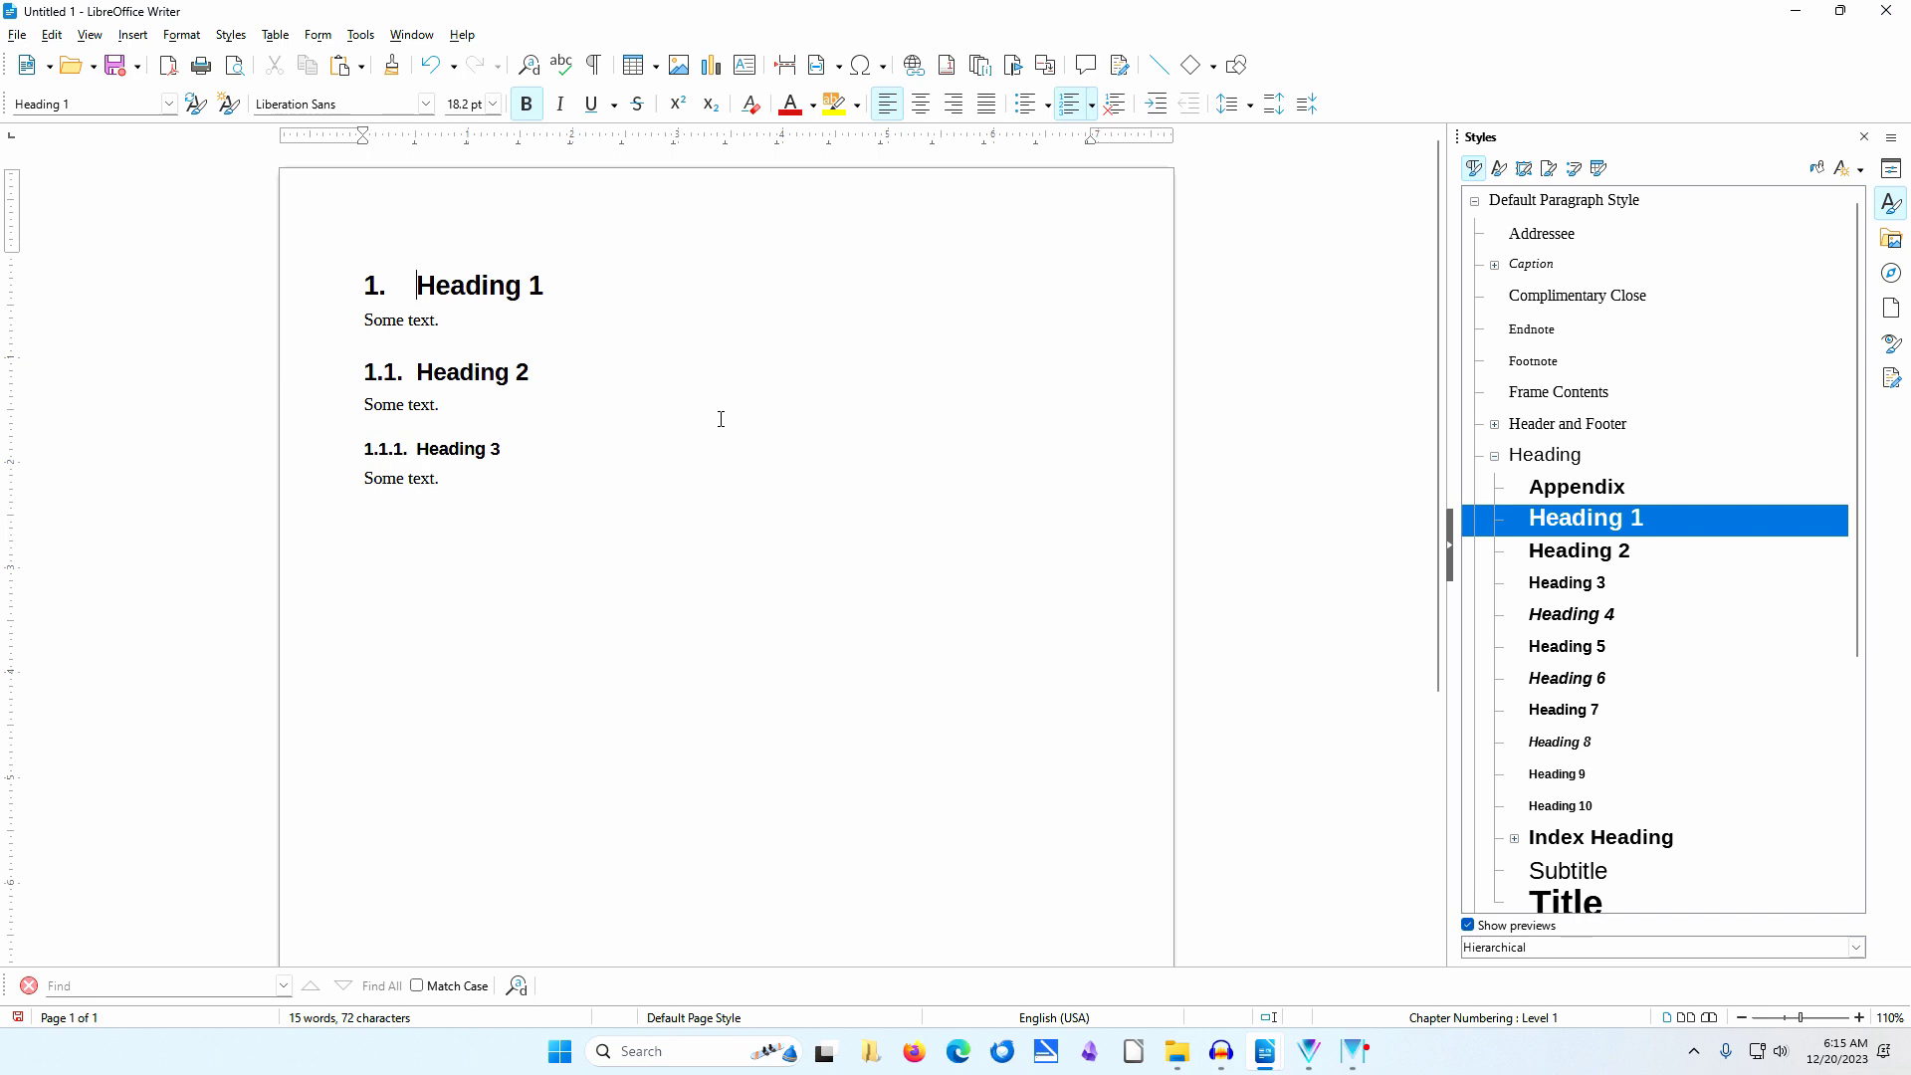
pyautogui.press('Return')
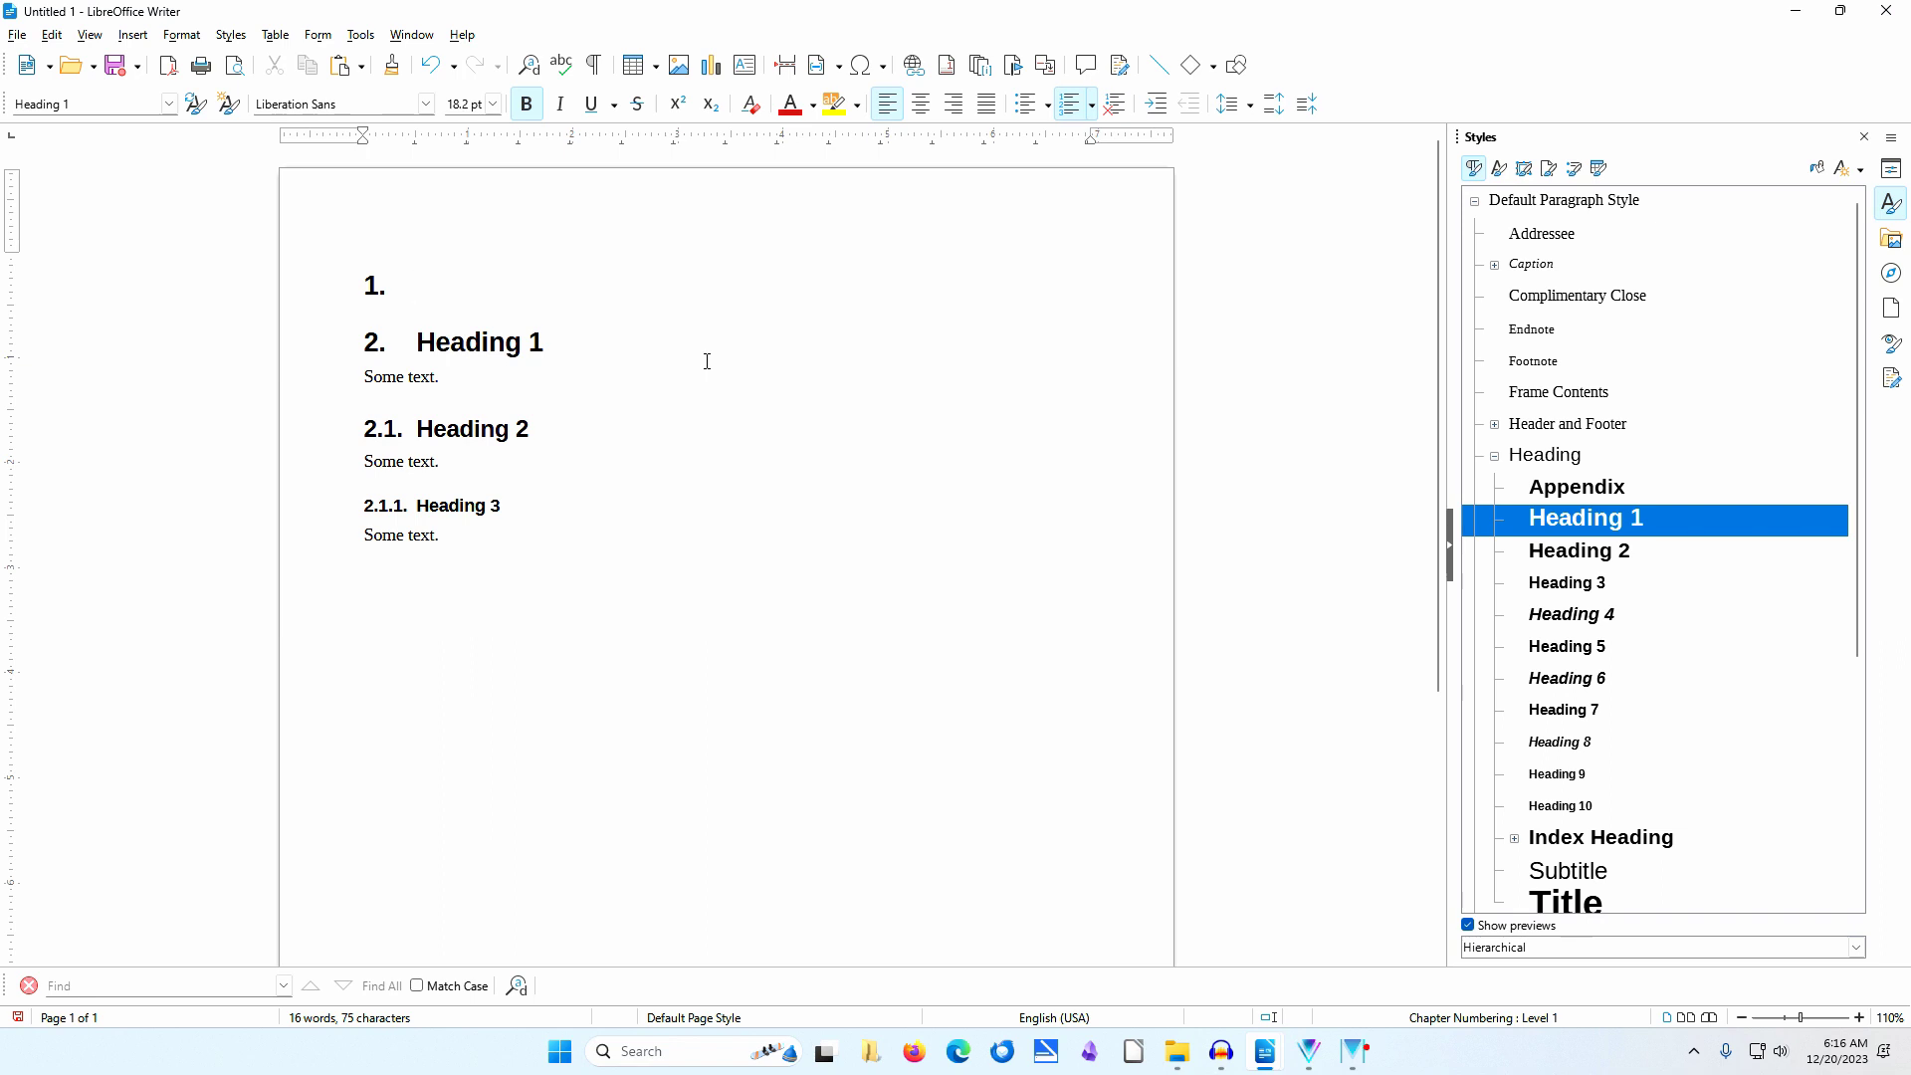
pyautogui.press('BackSpace')
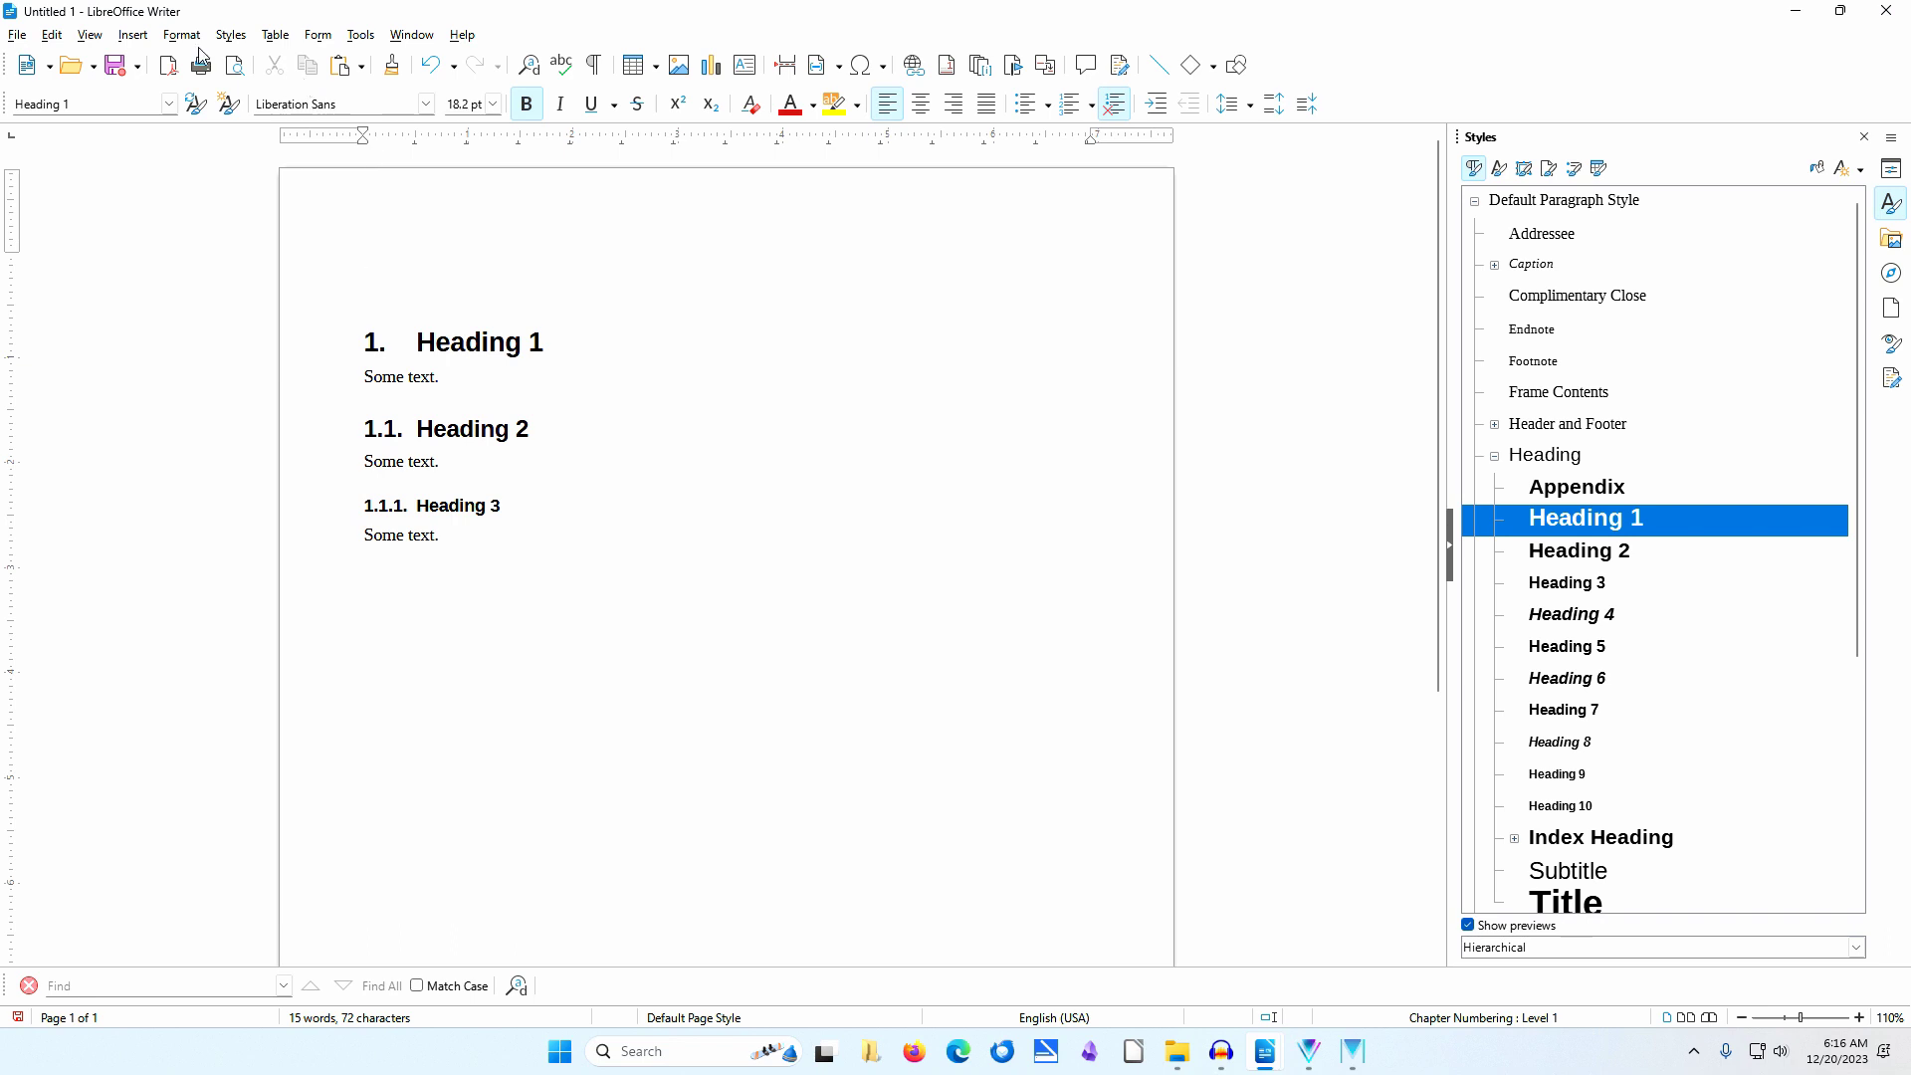
# Insert a table of contents for the entire document, with its default settings, at the empty paragraph above Heading 1.
pyautogui.click(133, 35)
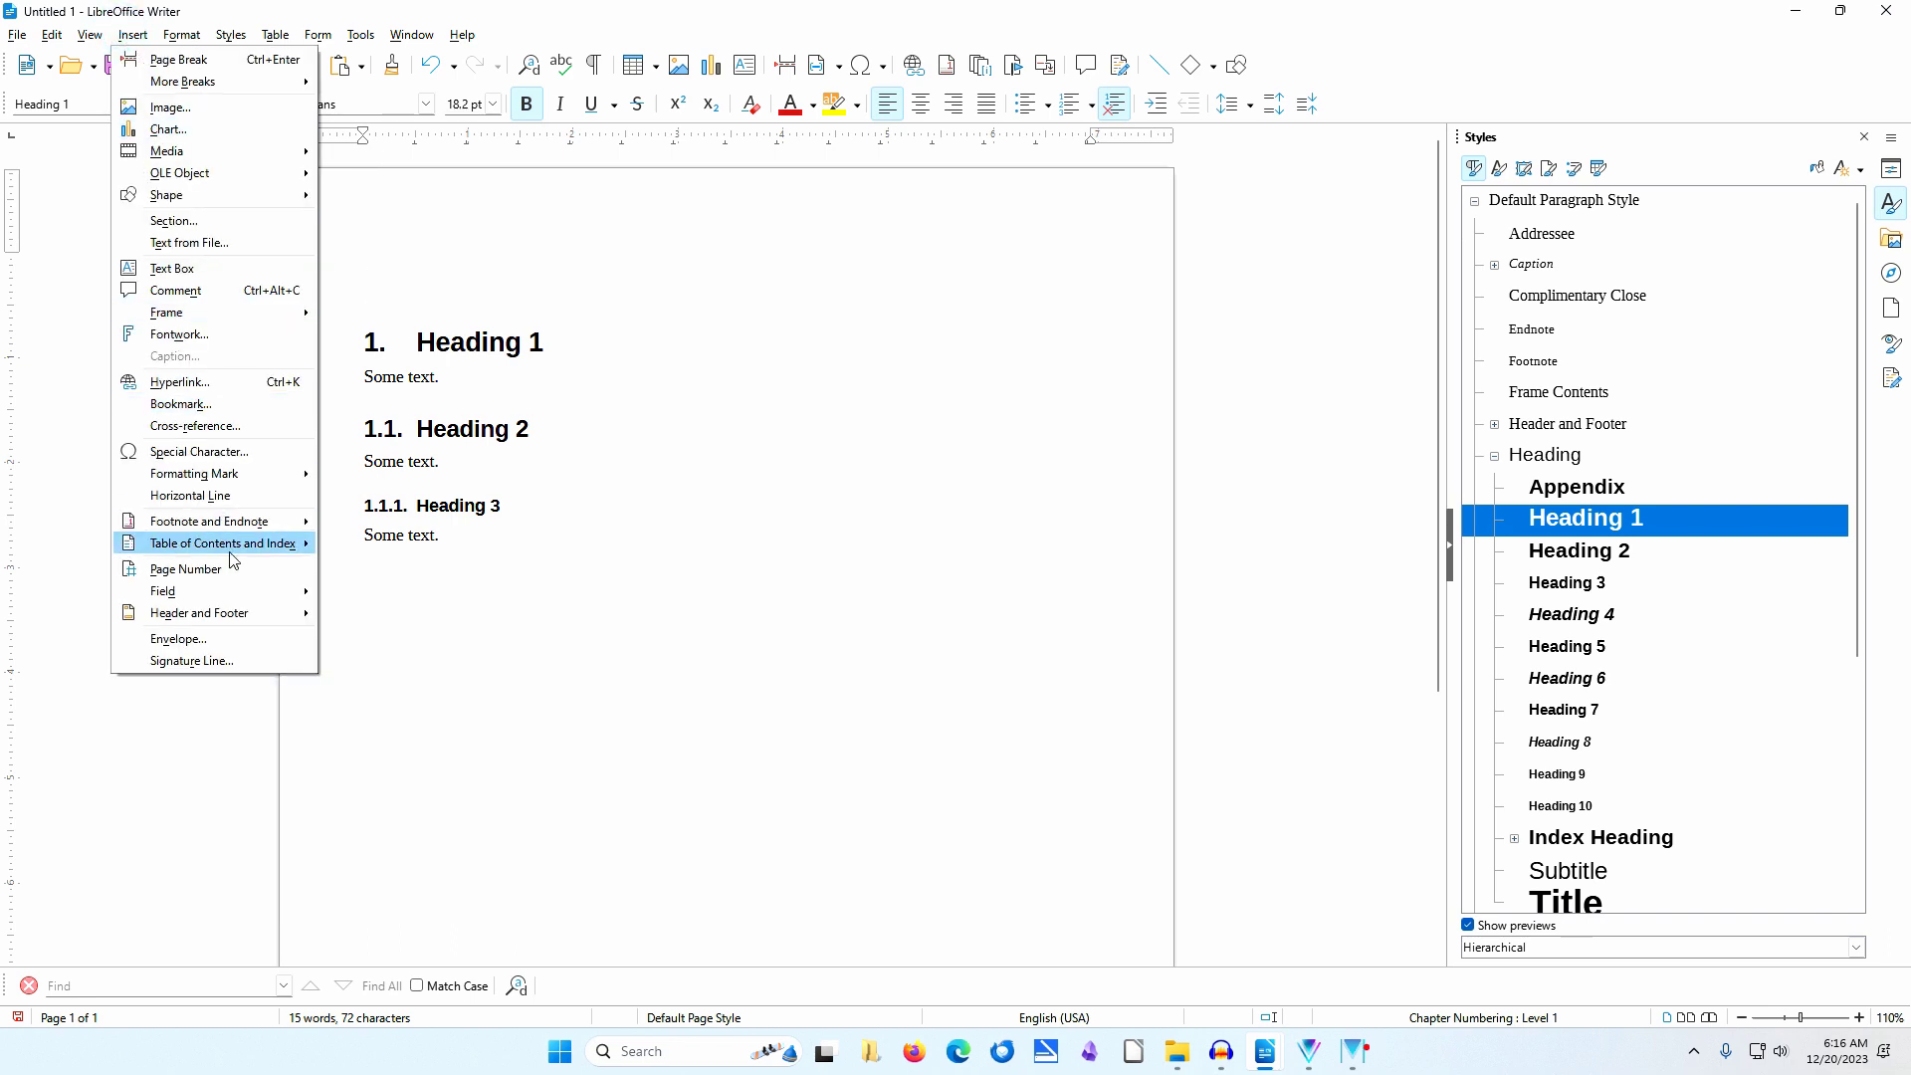
pyautogui.moveTo(230, 553)
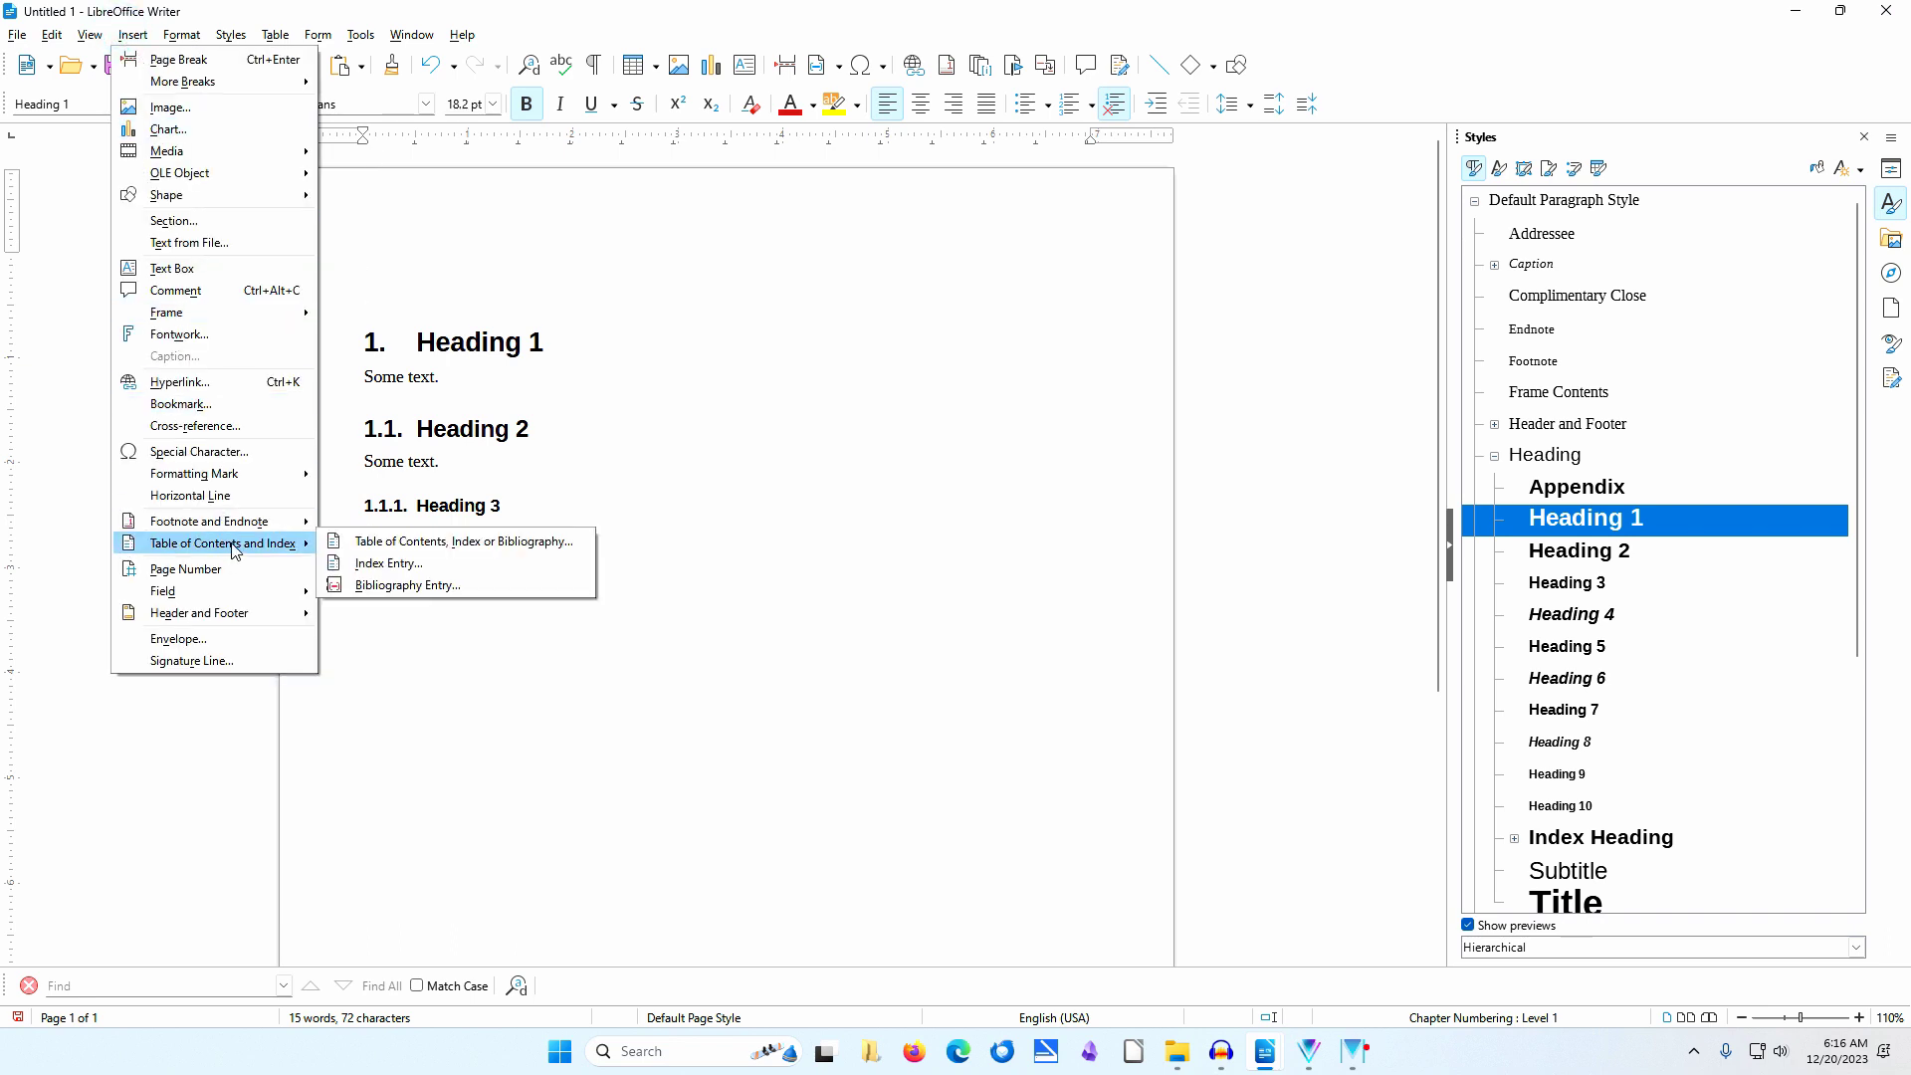
pyautogui.click(432, 542)
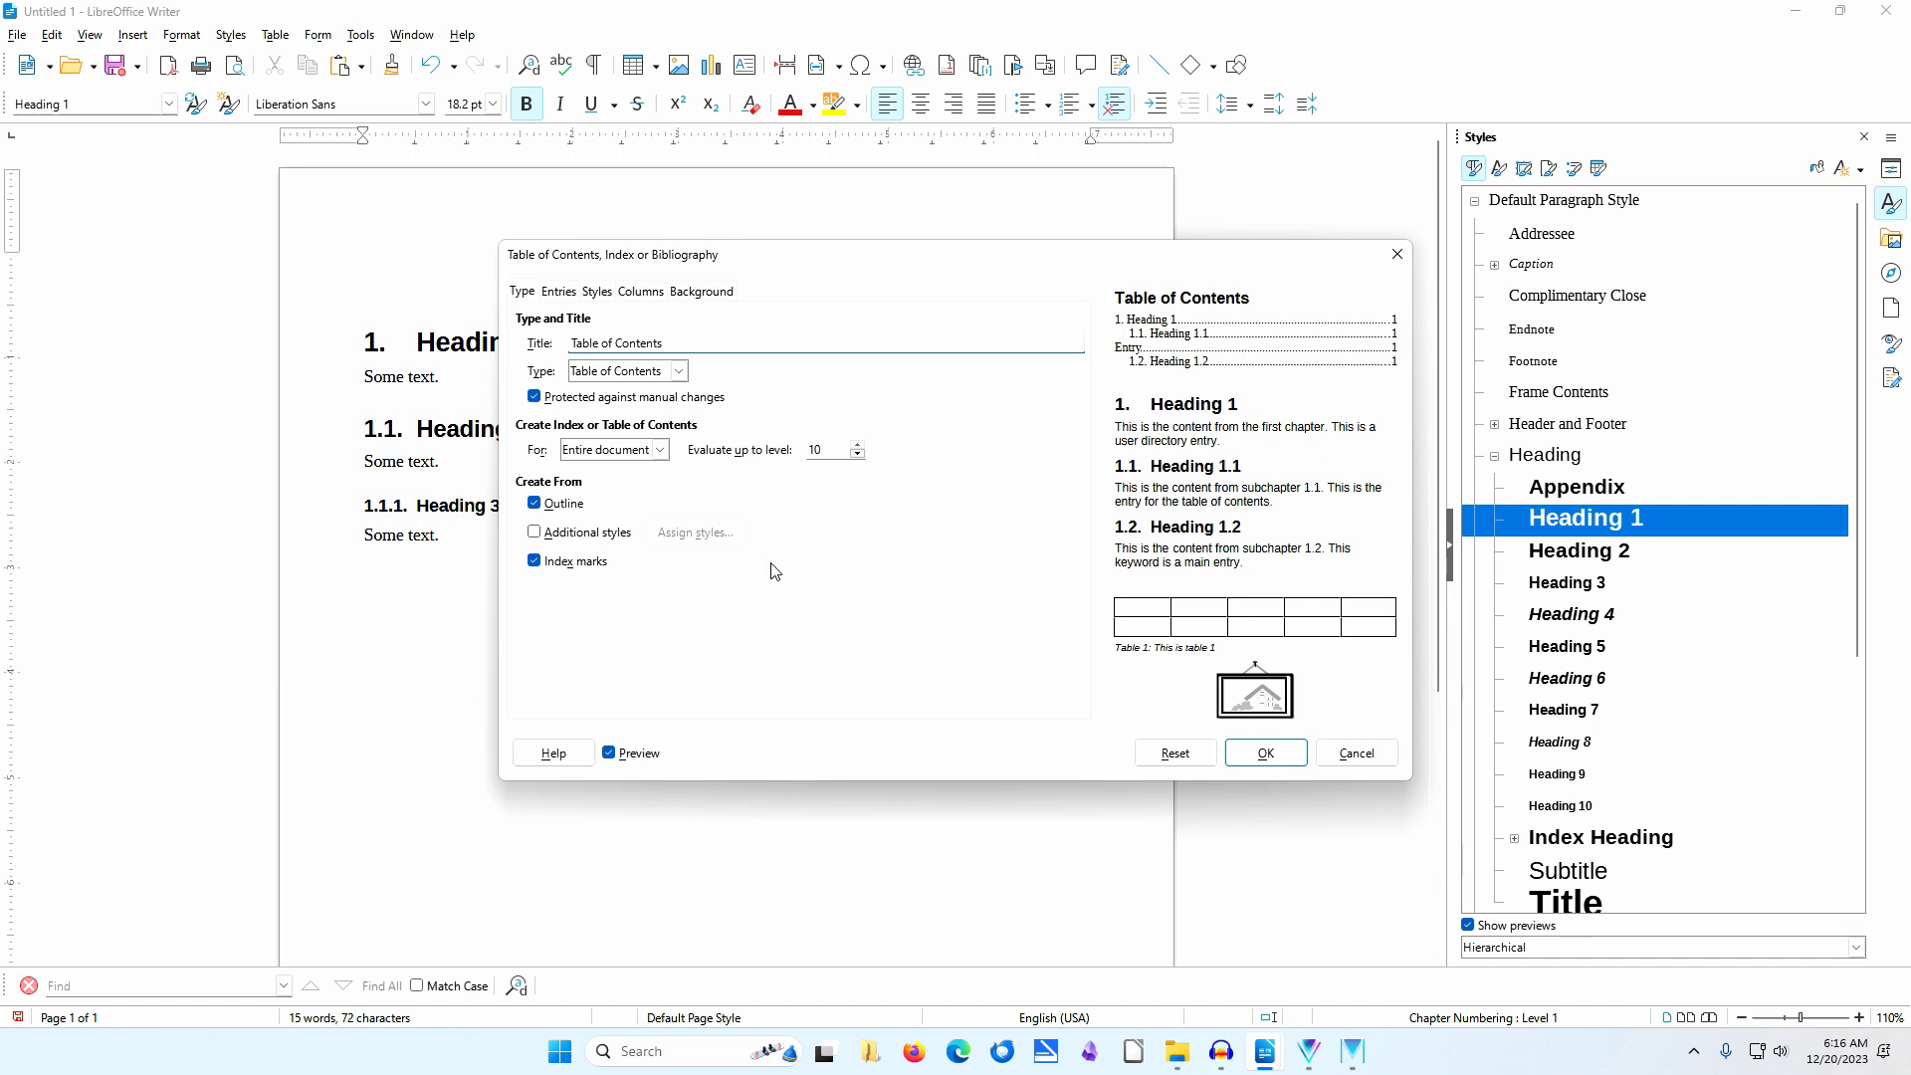
pyautogui.click(1282, 756)
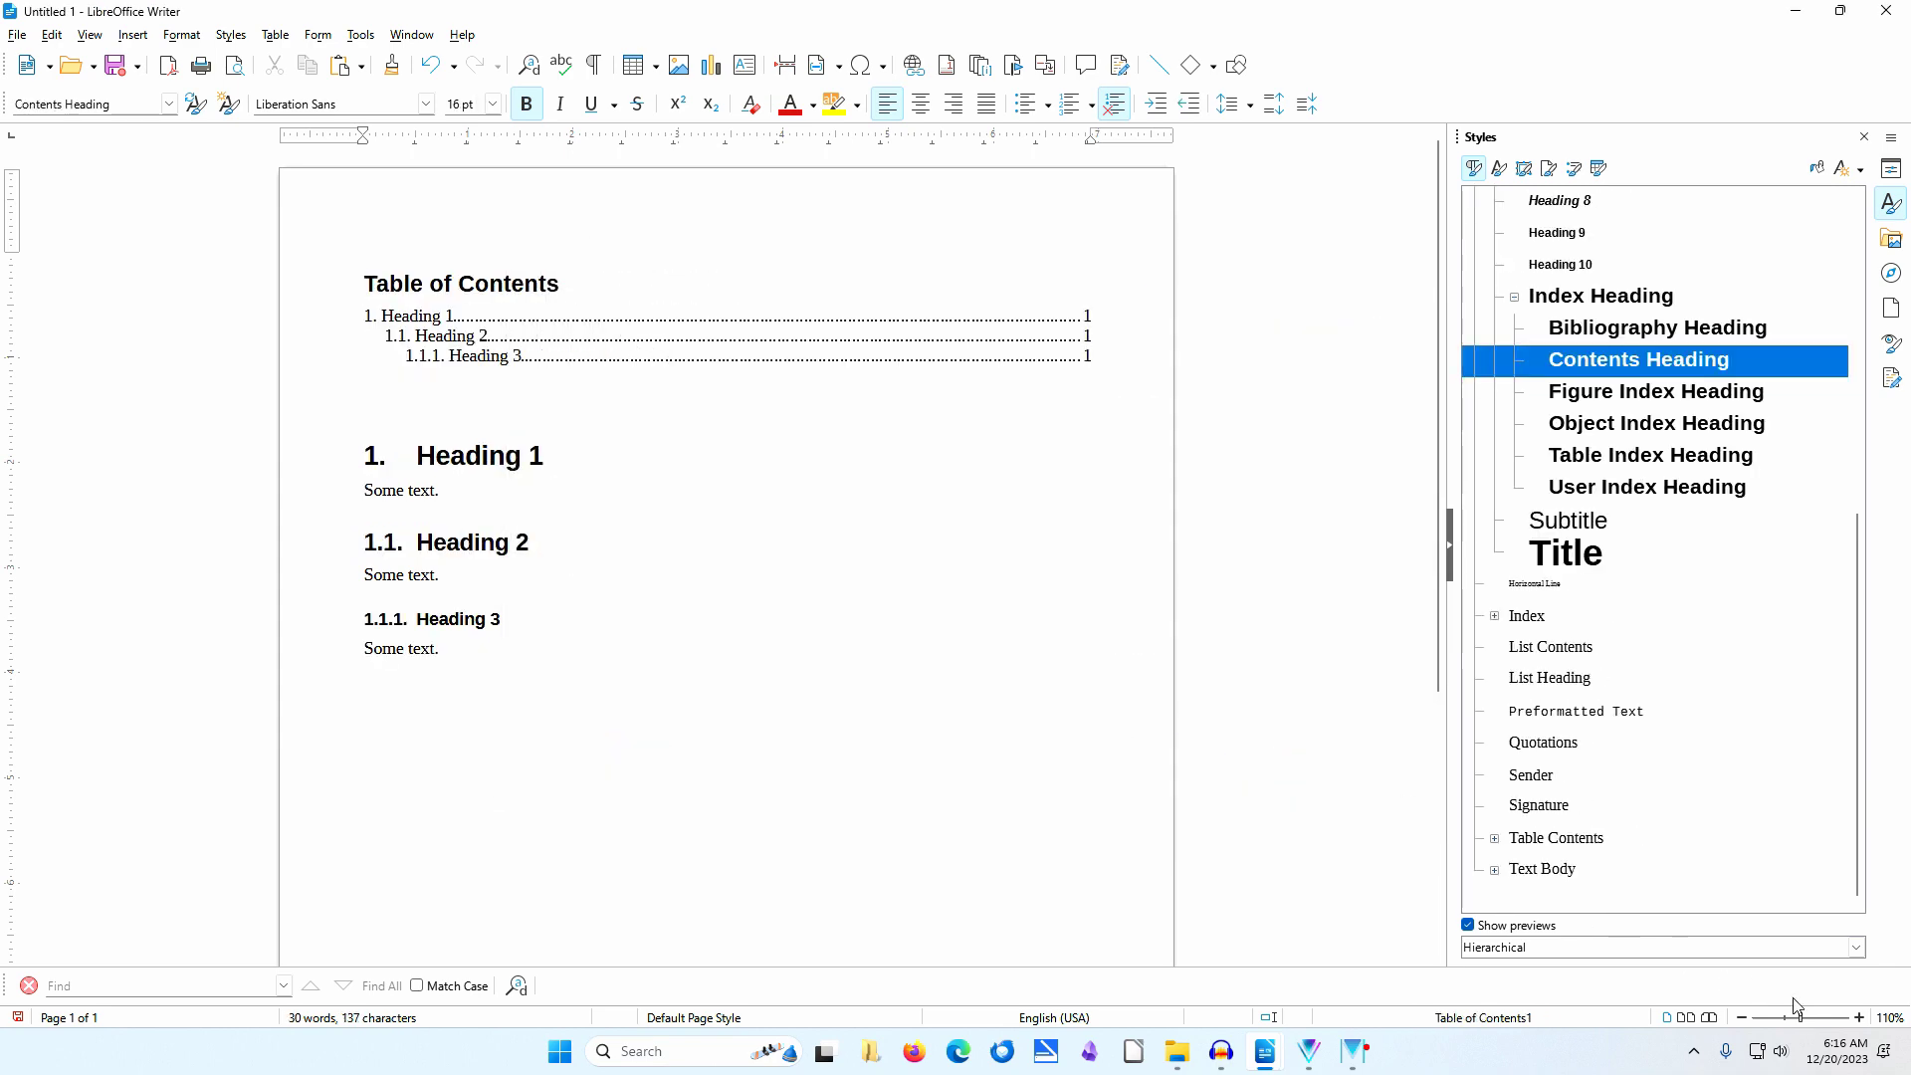
pyautogui.click(1860, 1018)
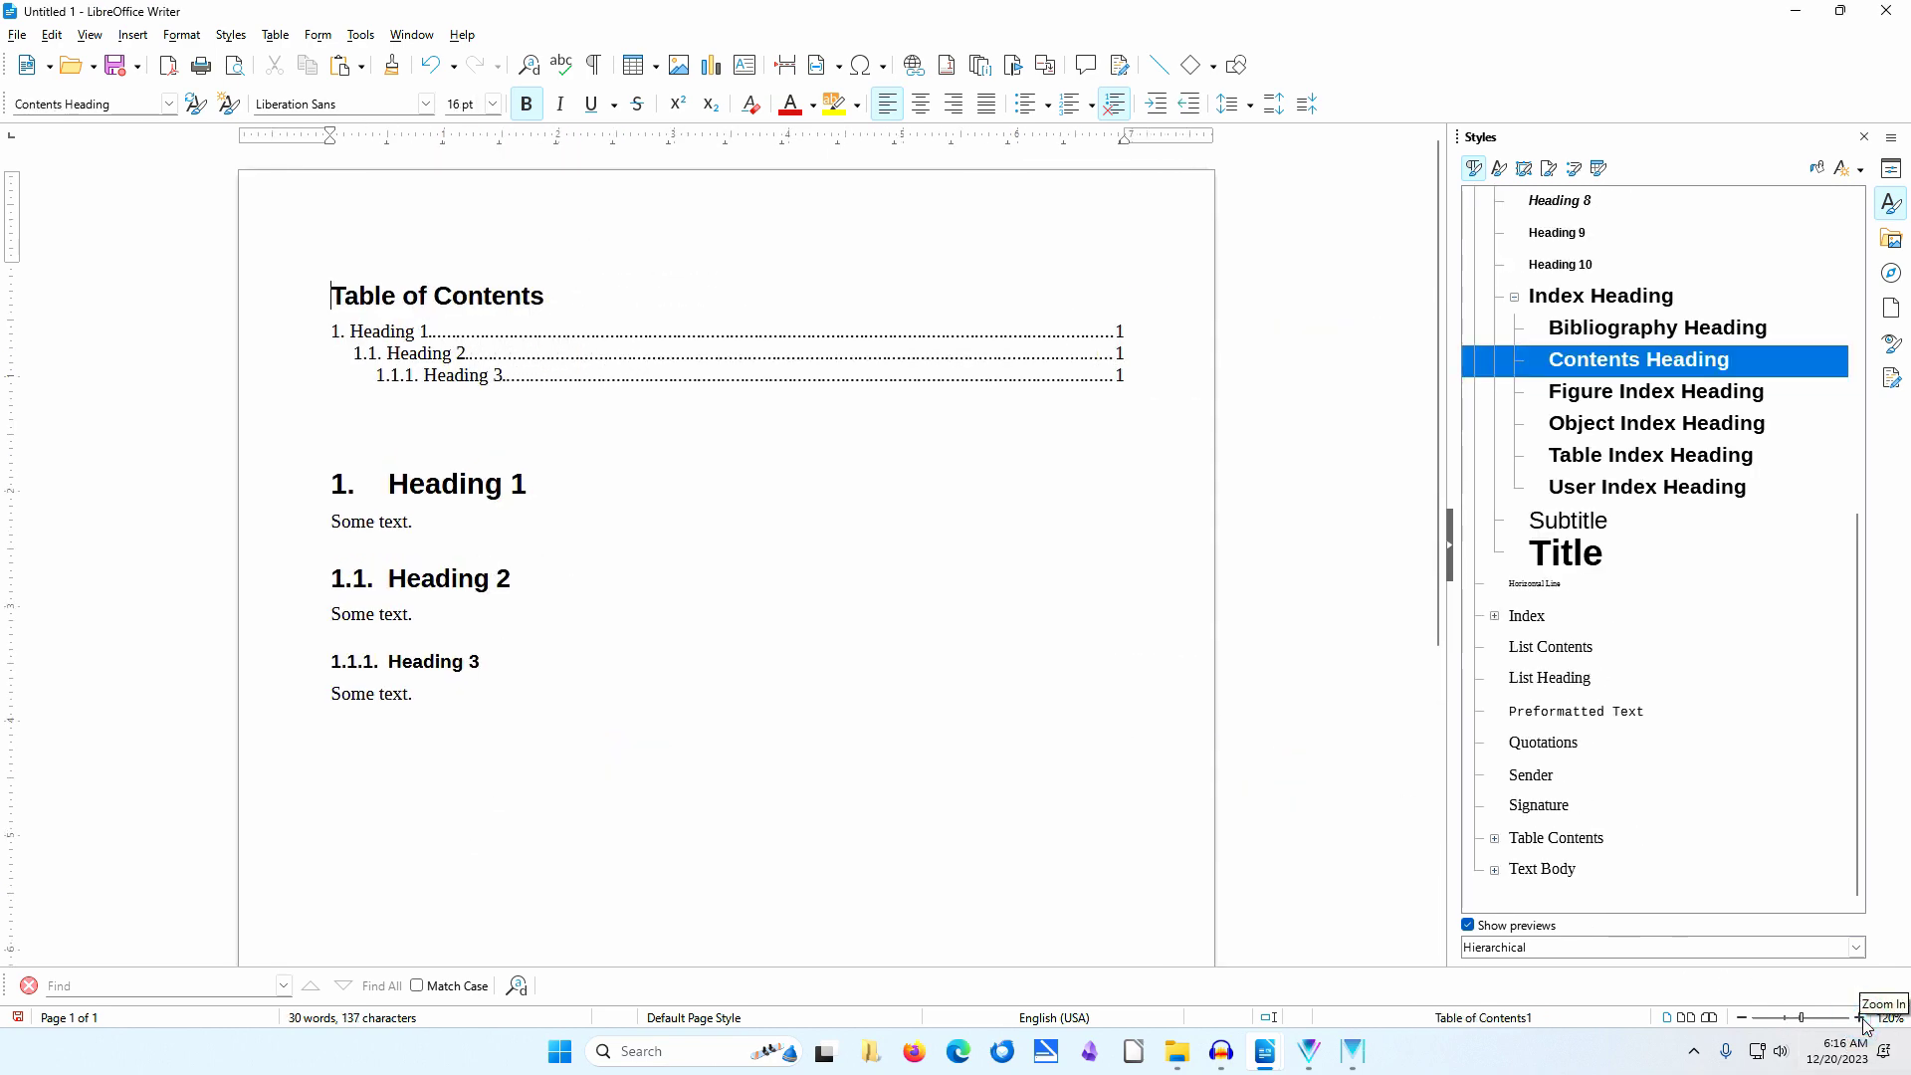
pyautogui.click(1860, 1019)
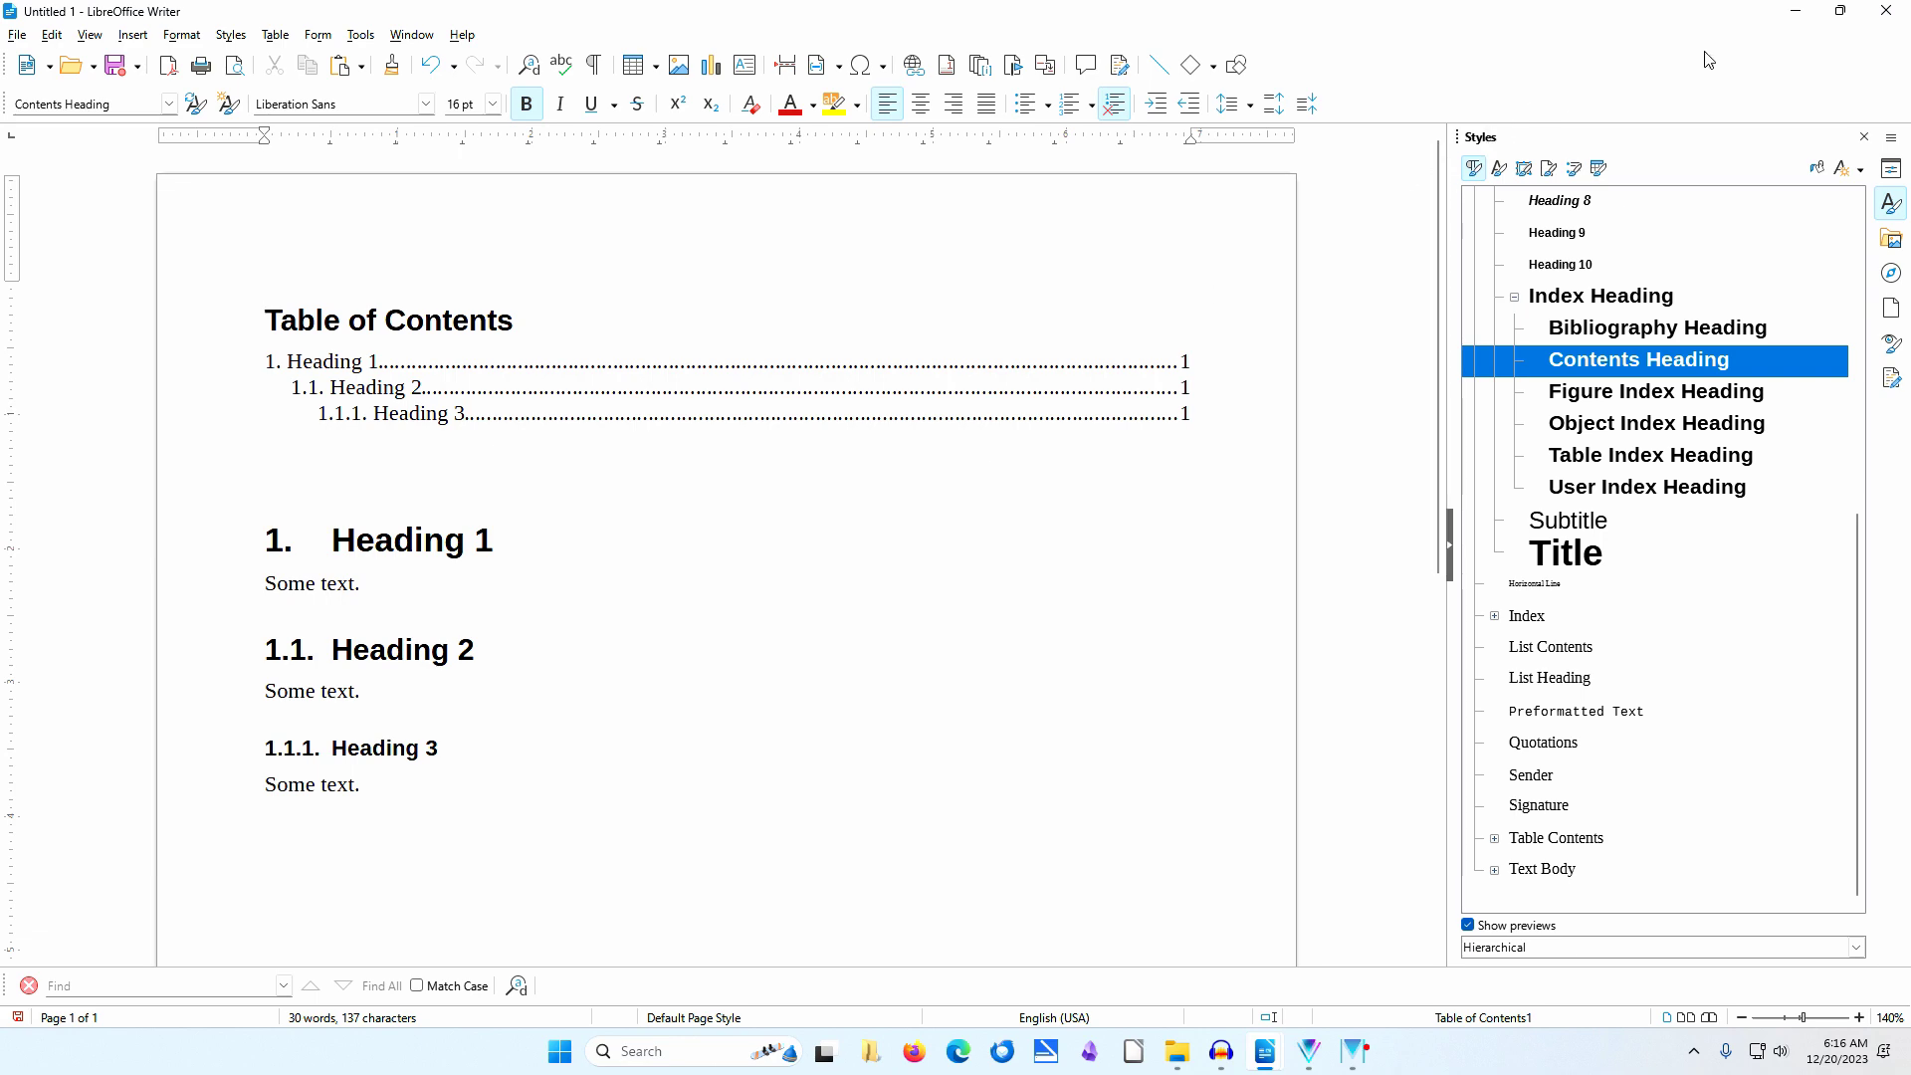
# Switch to the Sample 1 Left Margin.odt document and review its title page, table of contents and numbered headings and paragraphs.
pyautogui.click(1799, 18)
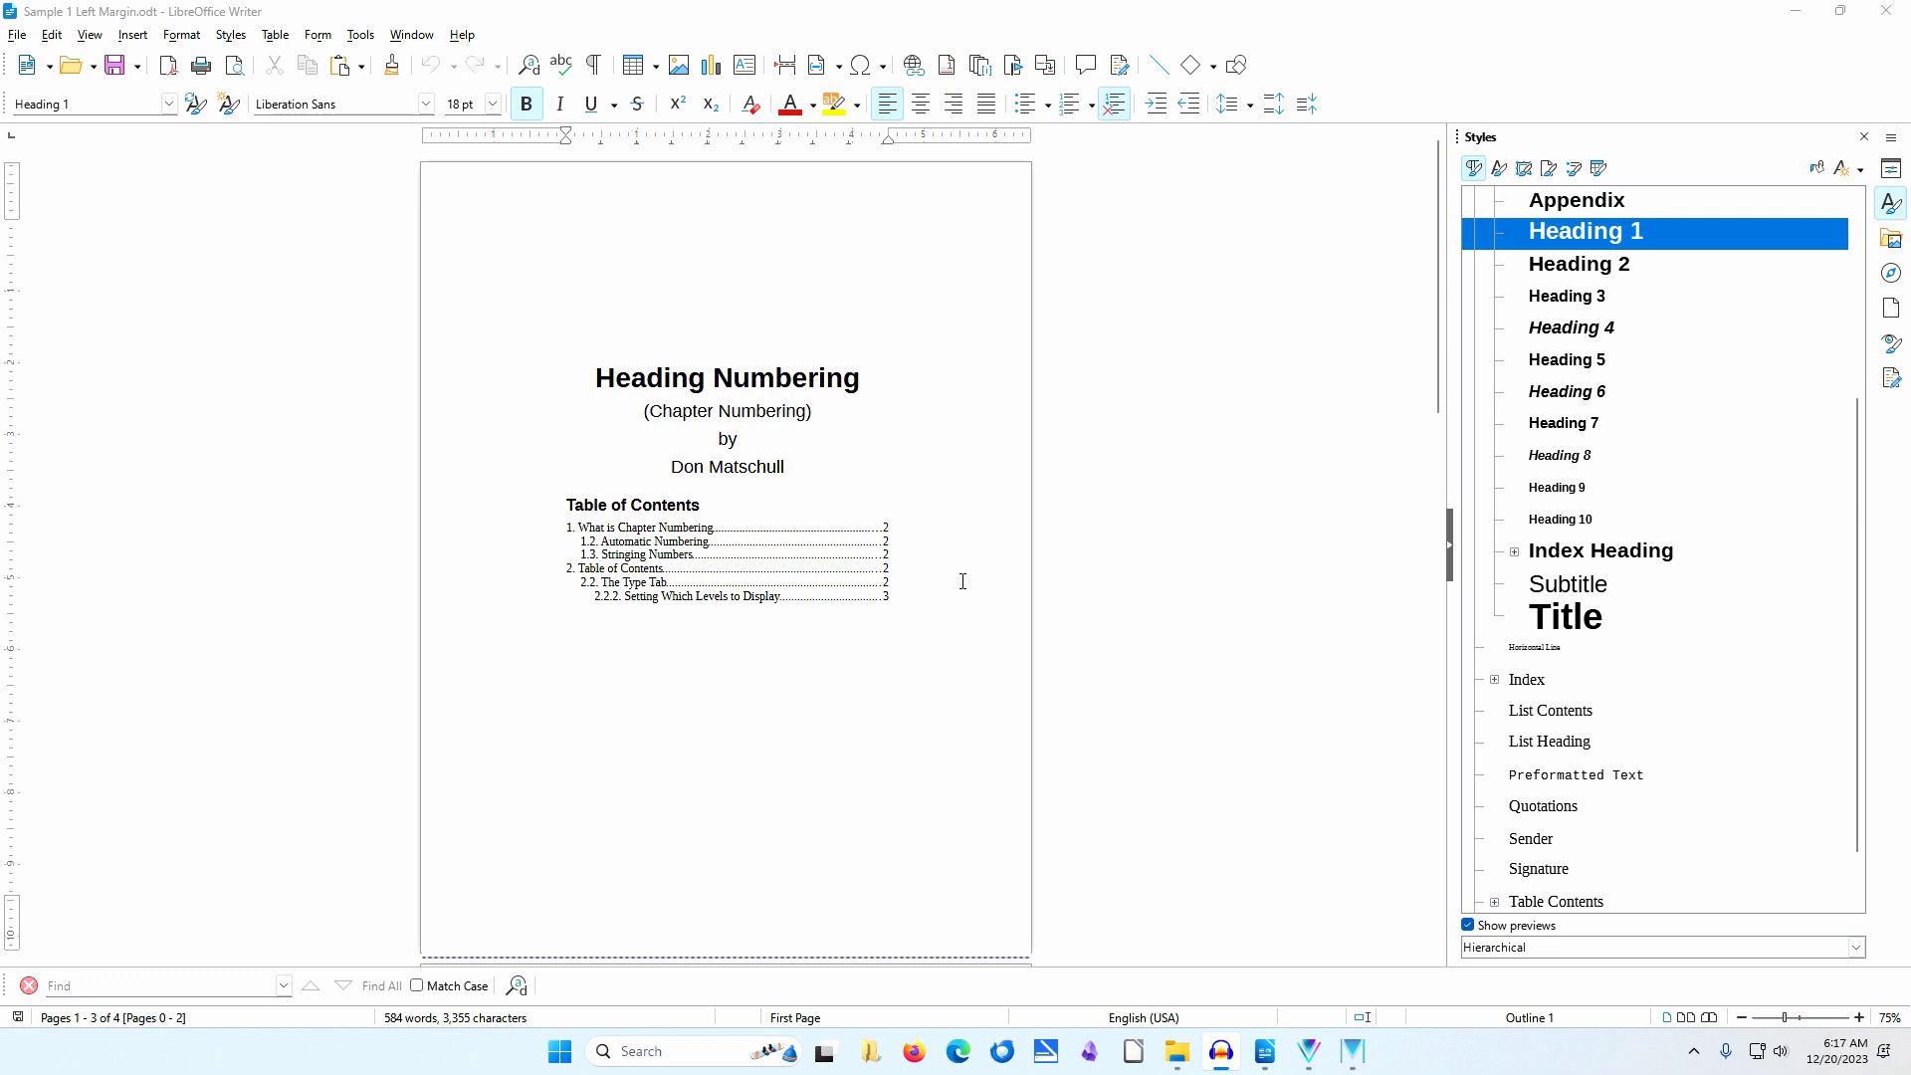
pyautogui.click(1857, 1017)
pyautogui.click(1857, 1017)
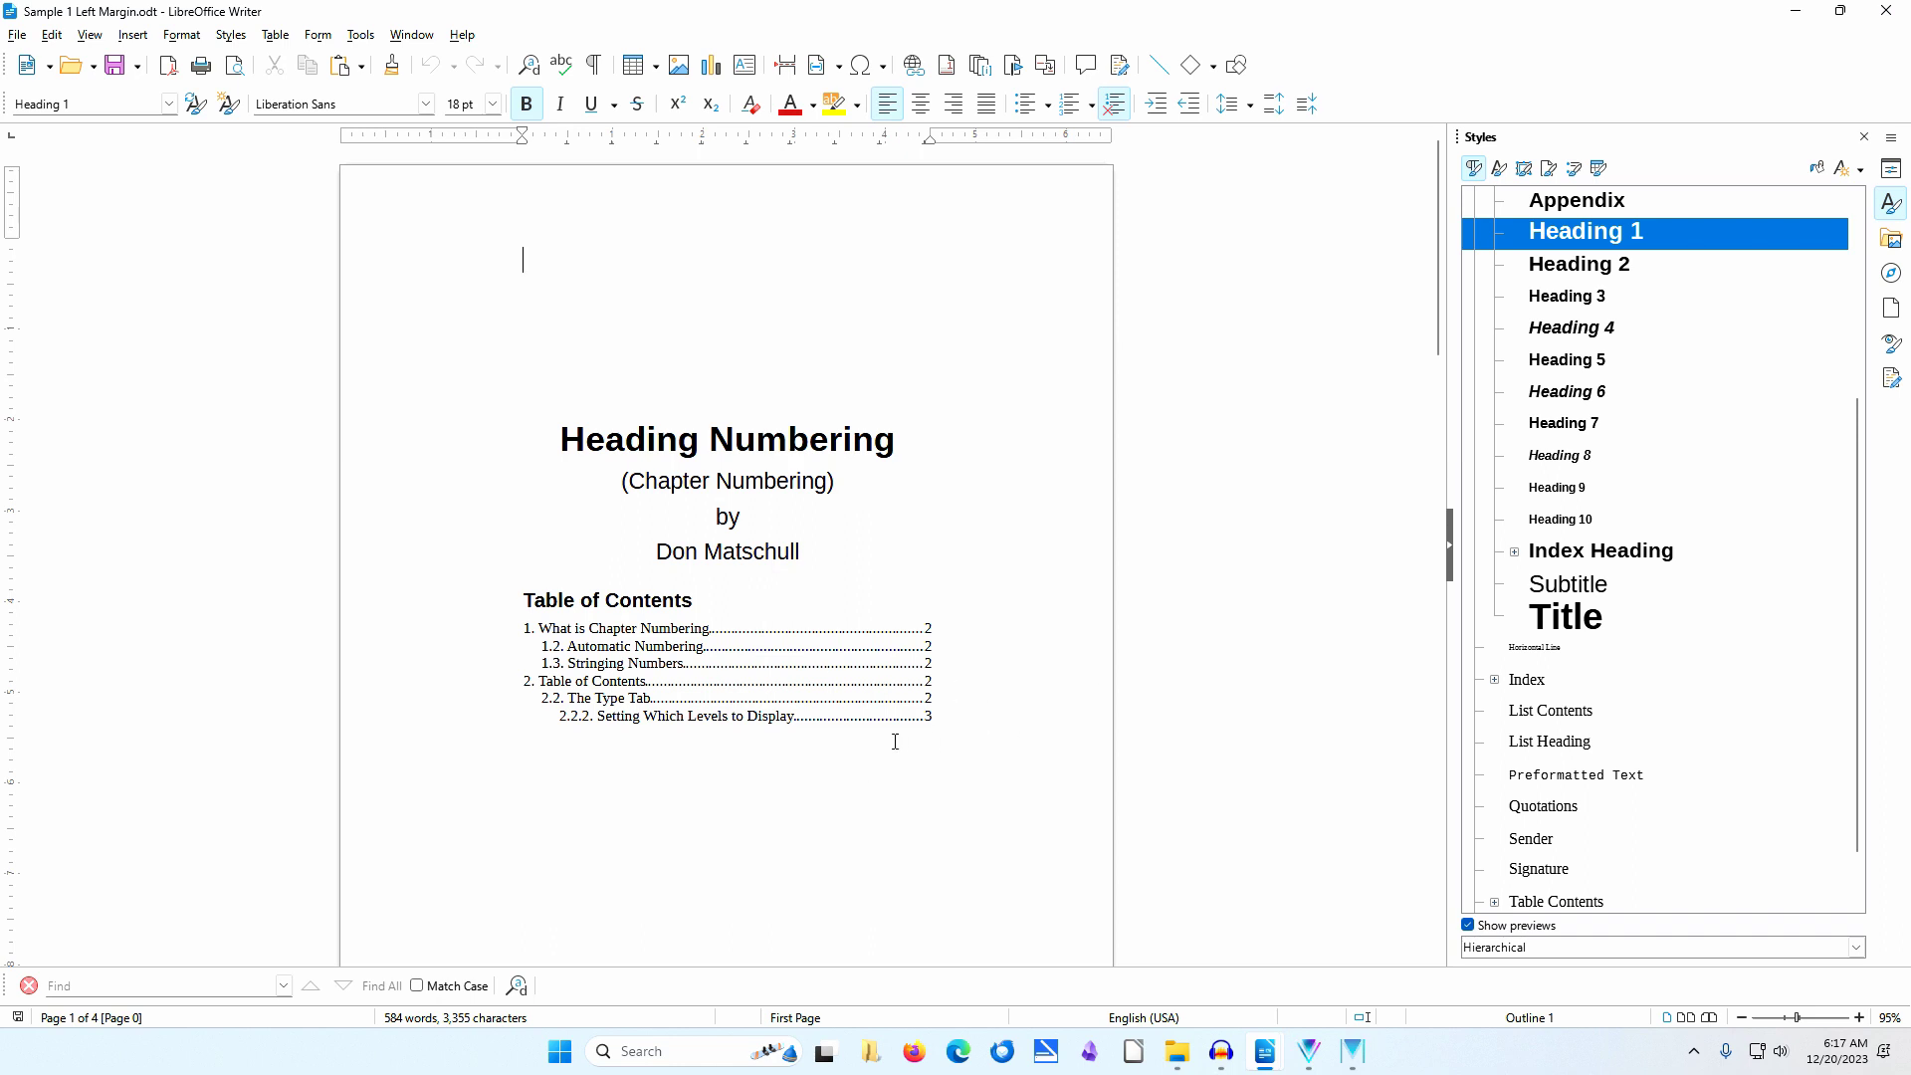
pyautogui.scroll(-3, 1062, 645)
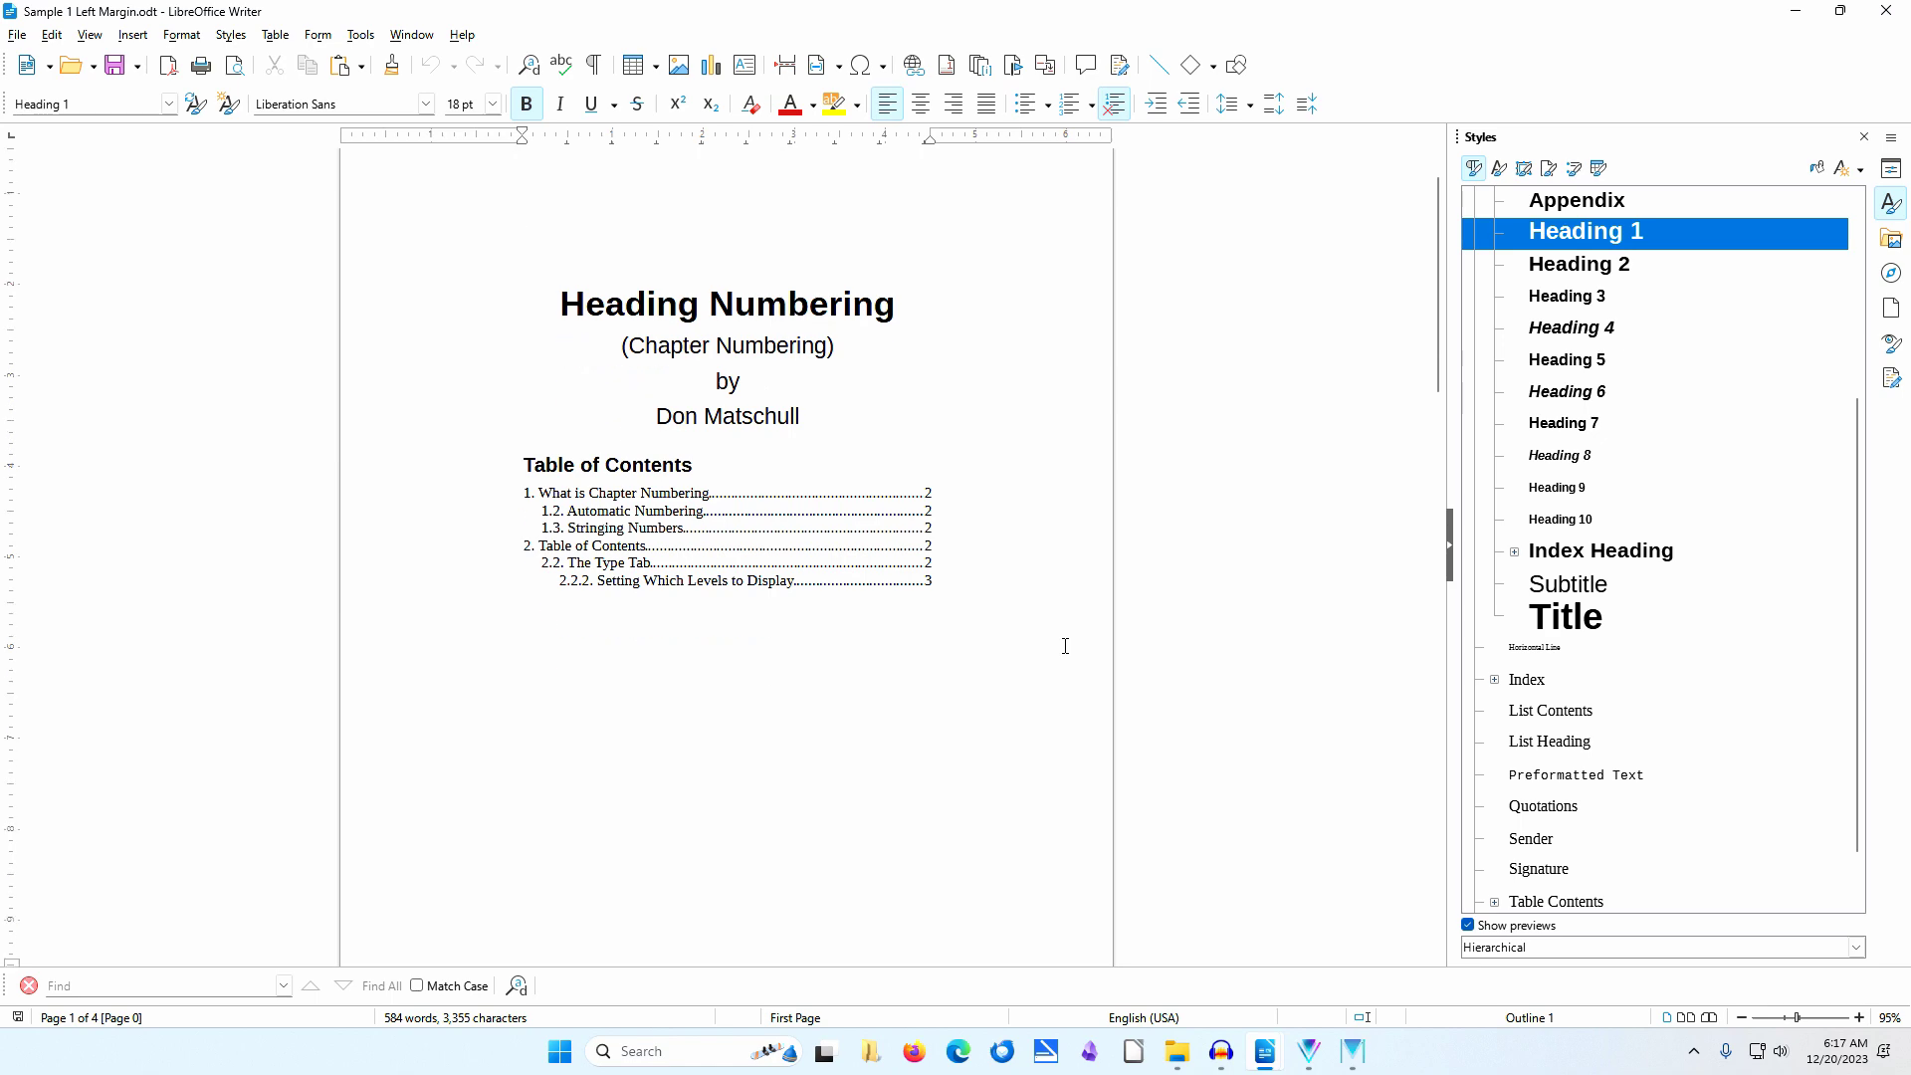
pyautogui.scroll(-18, 1065, 646)
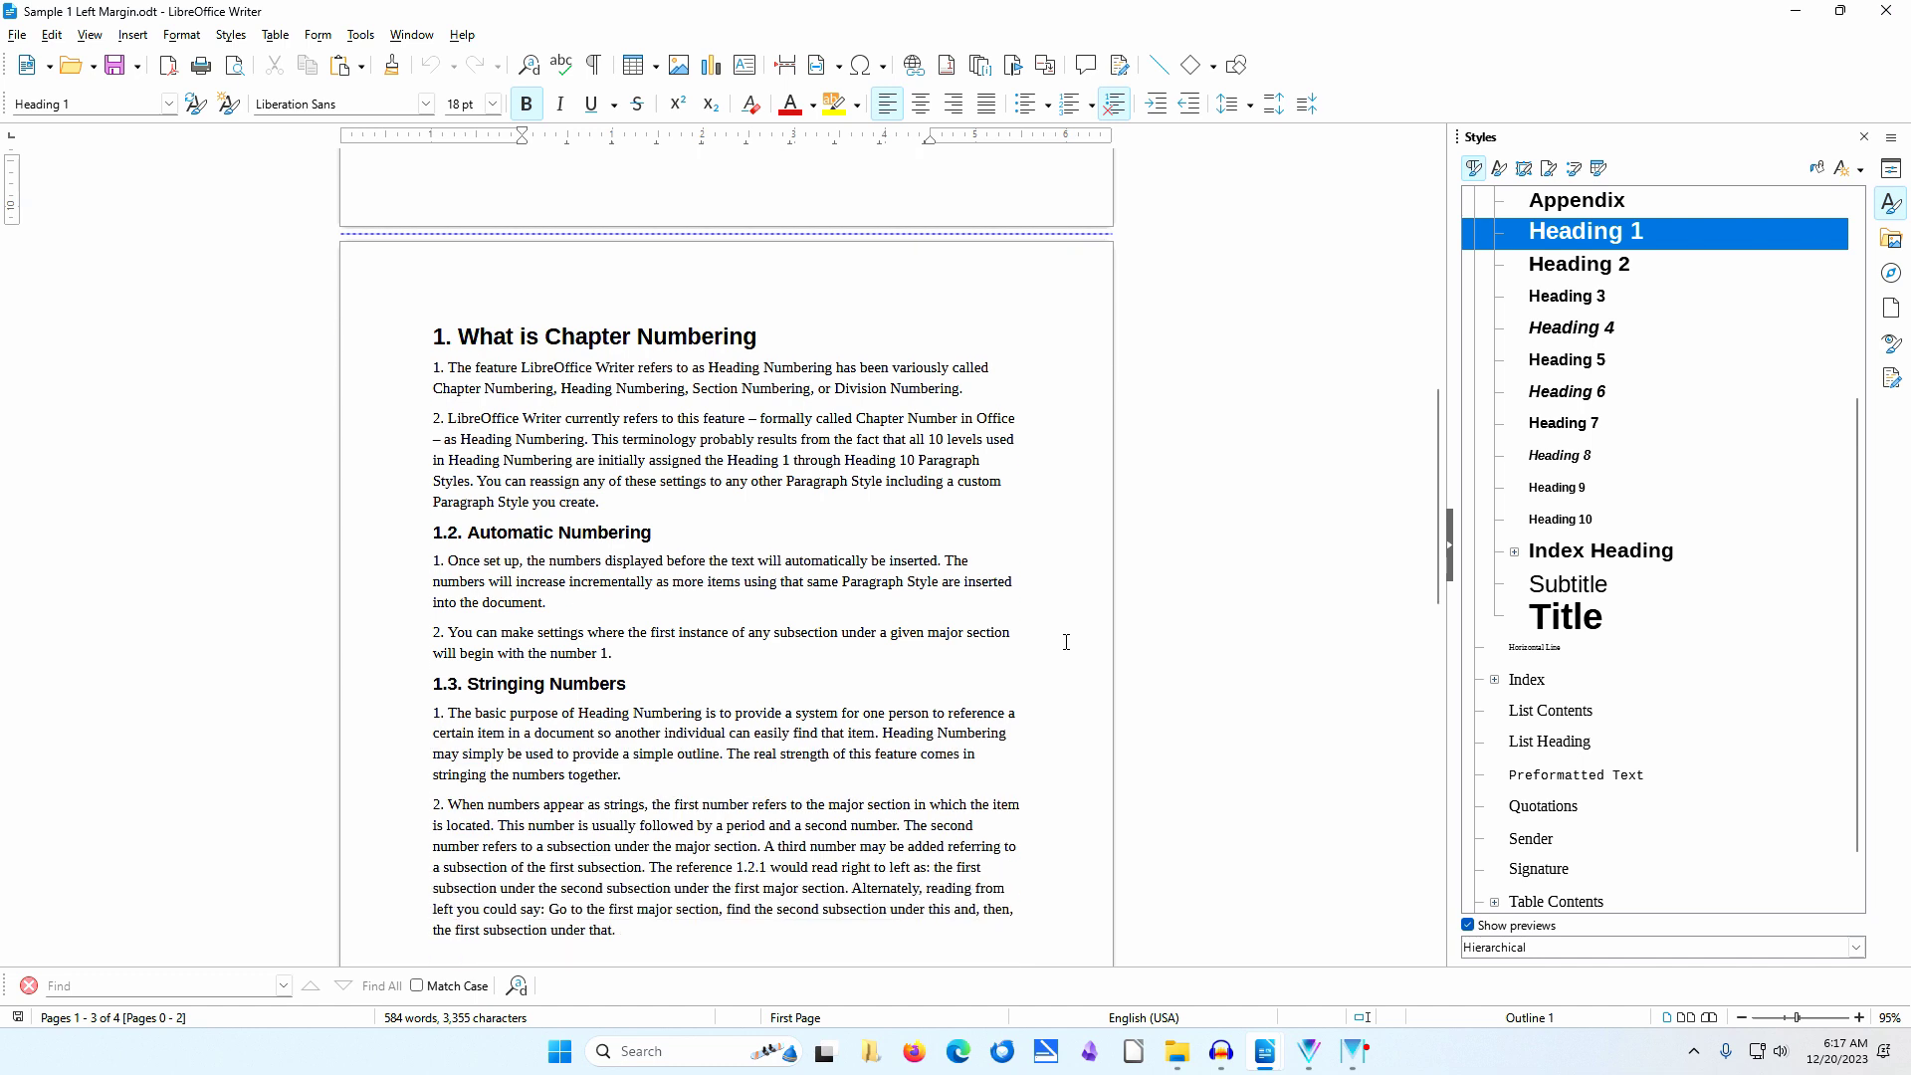
pyautogui.scroll(-1, 1065, 642)
pyautogui.scroll(-1, 1211, 683)
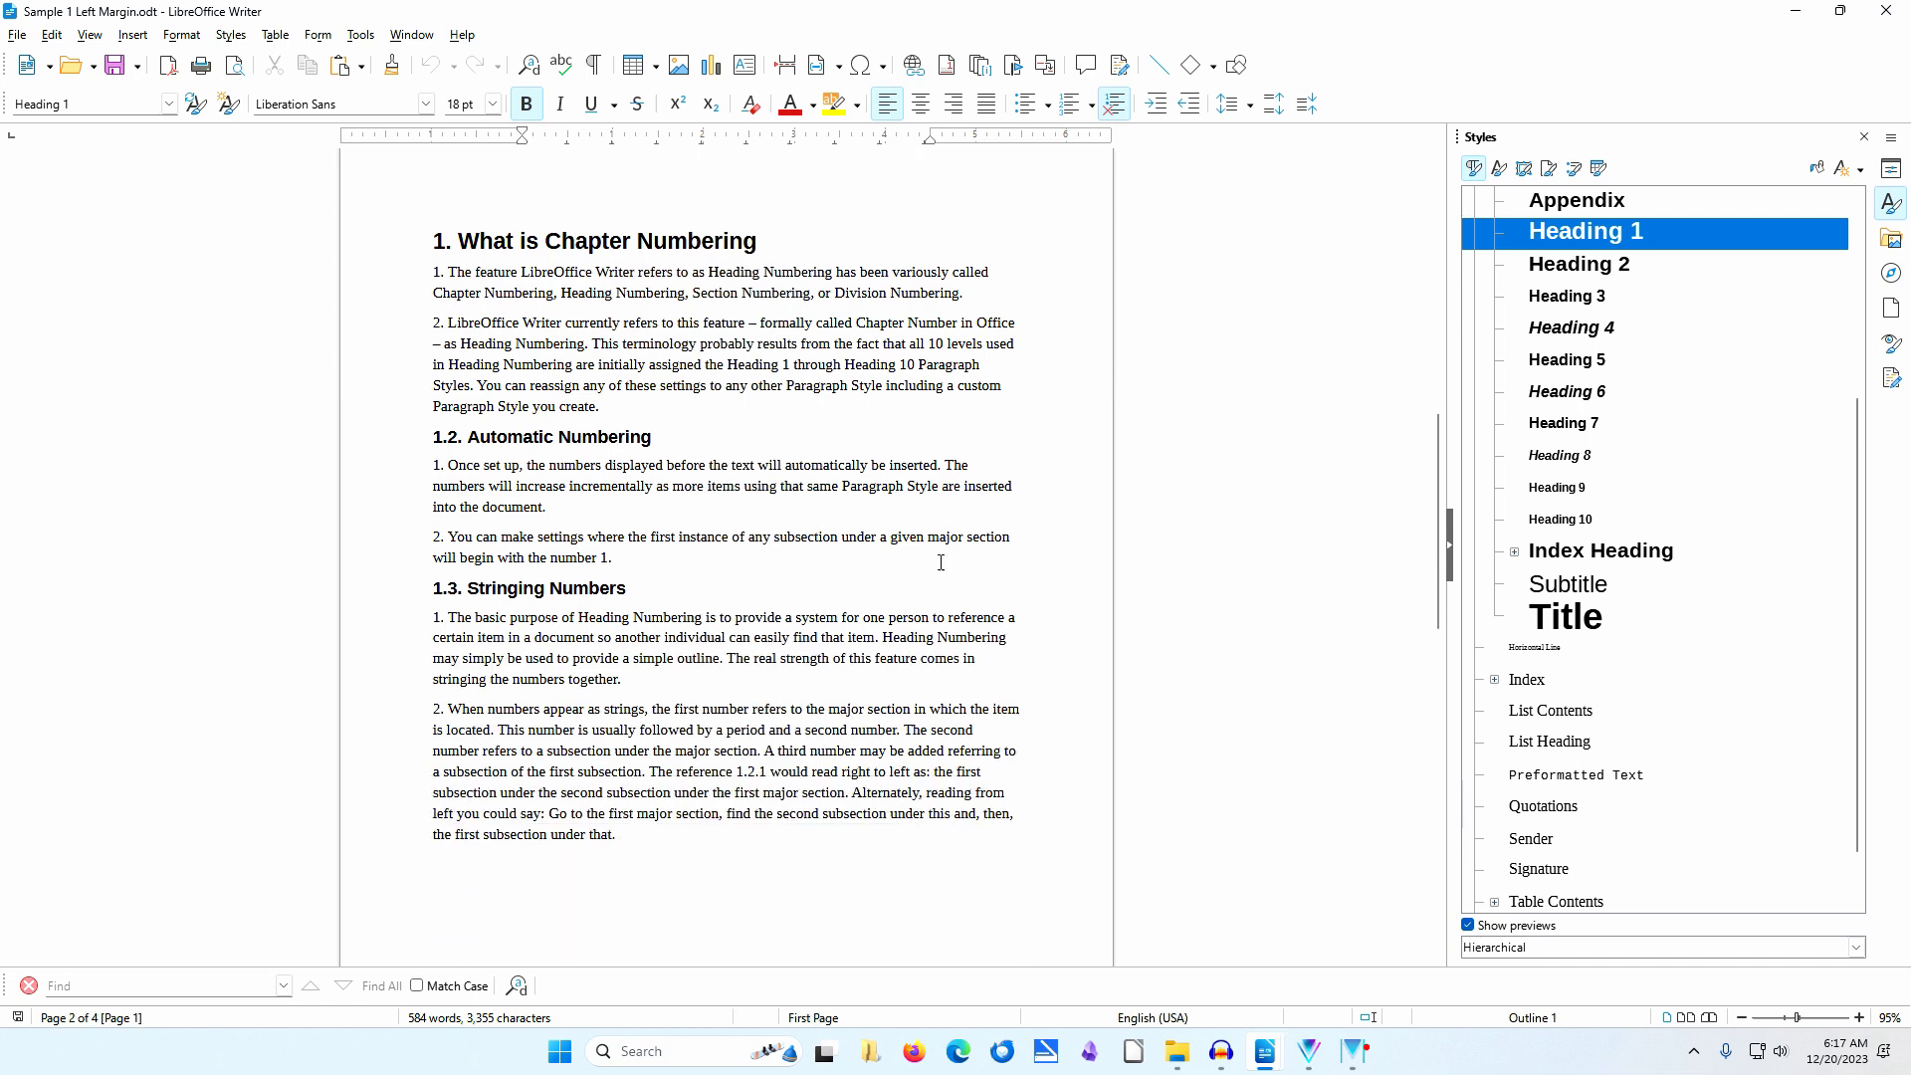
pyautogui.click(1860, 1017)
pyautogui.click(1860, 1017)
pyautogui.click(1860, 1017)
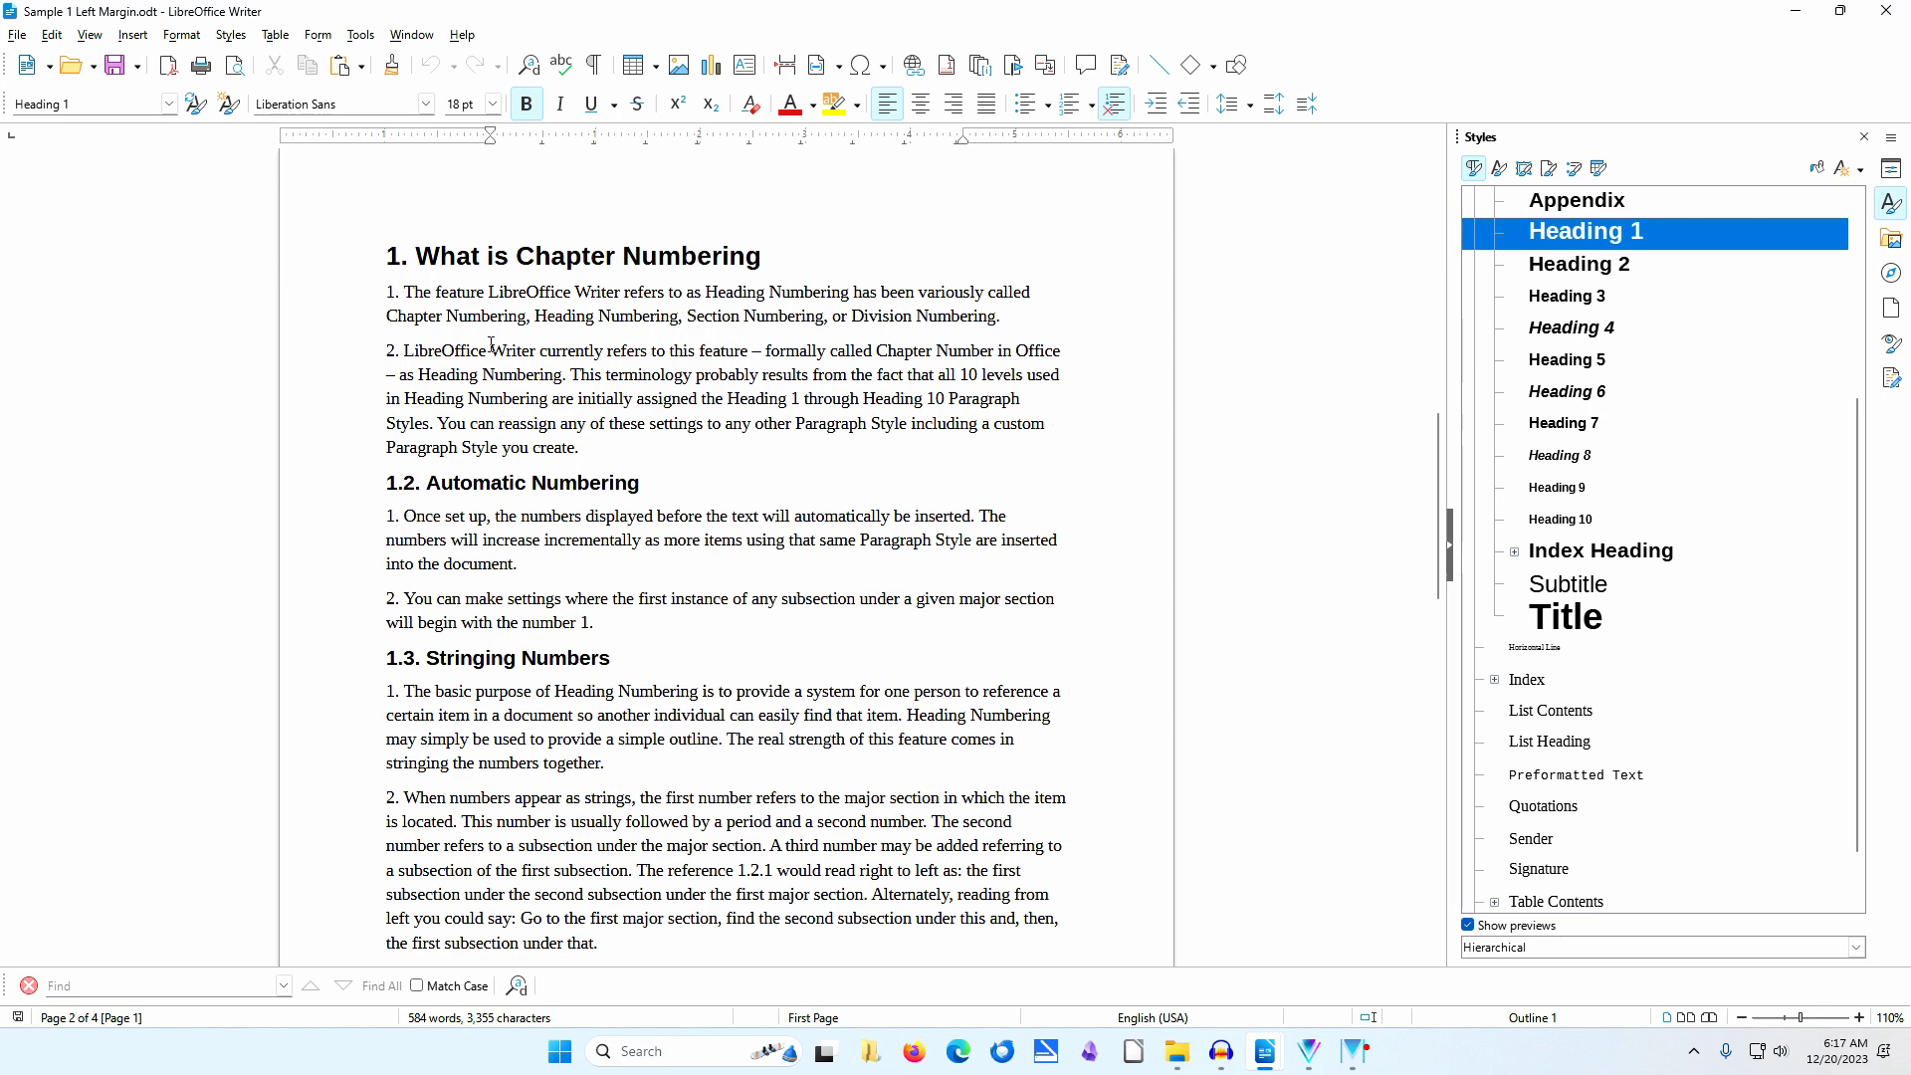
# Inspect the numbering, paragraph style and position settings of chapter numbering level 10, starting from the first numbered body paragraph.
pyautogui.click(463, 291)
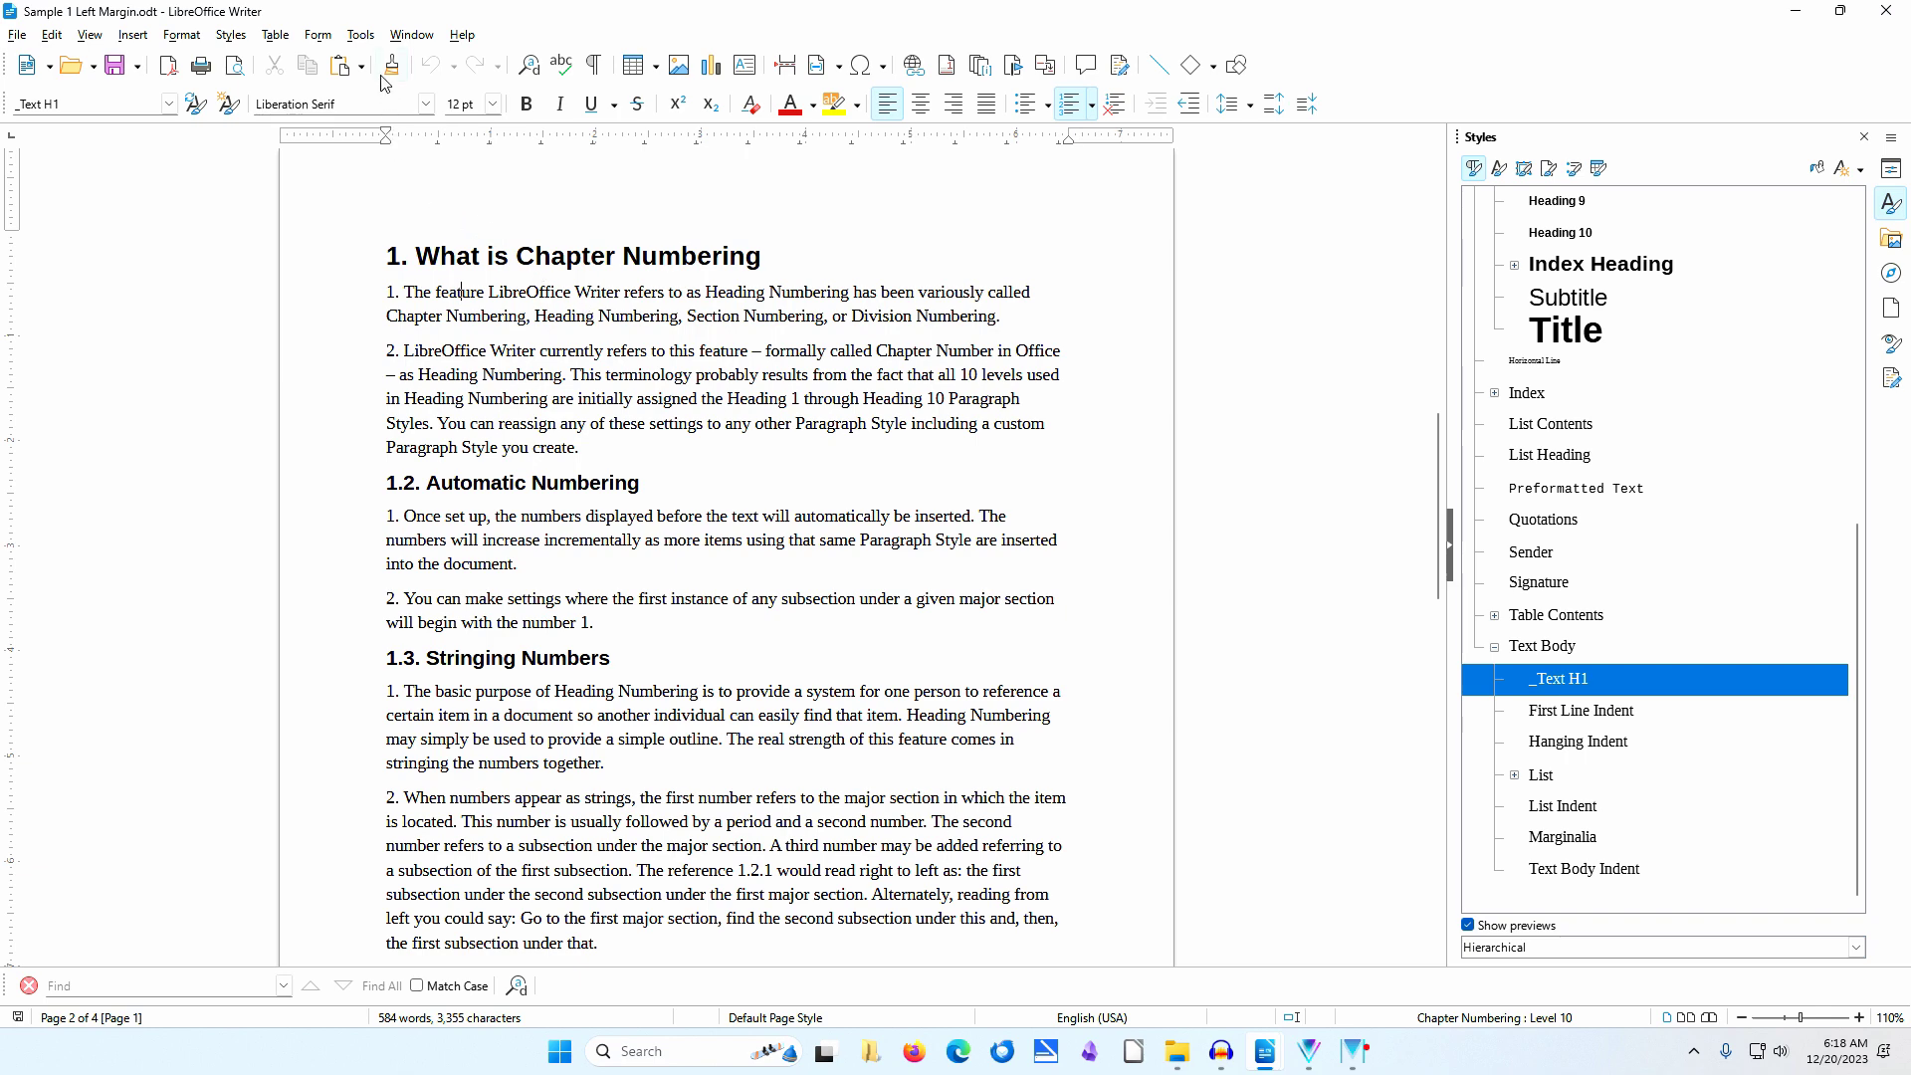
pyautogui.click(361, 36)
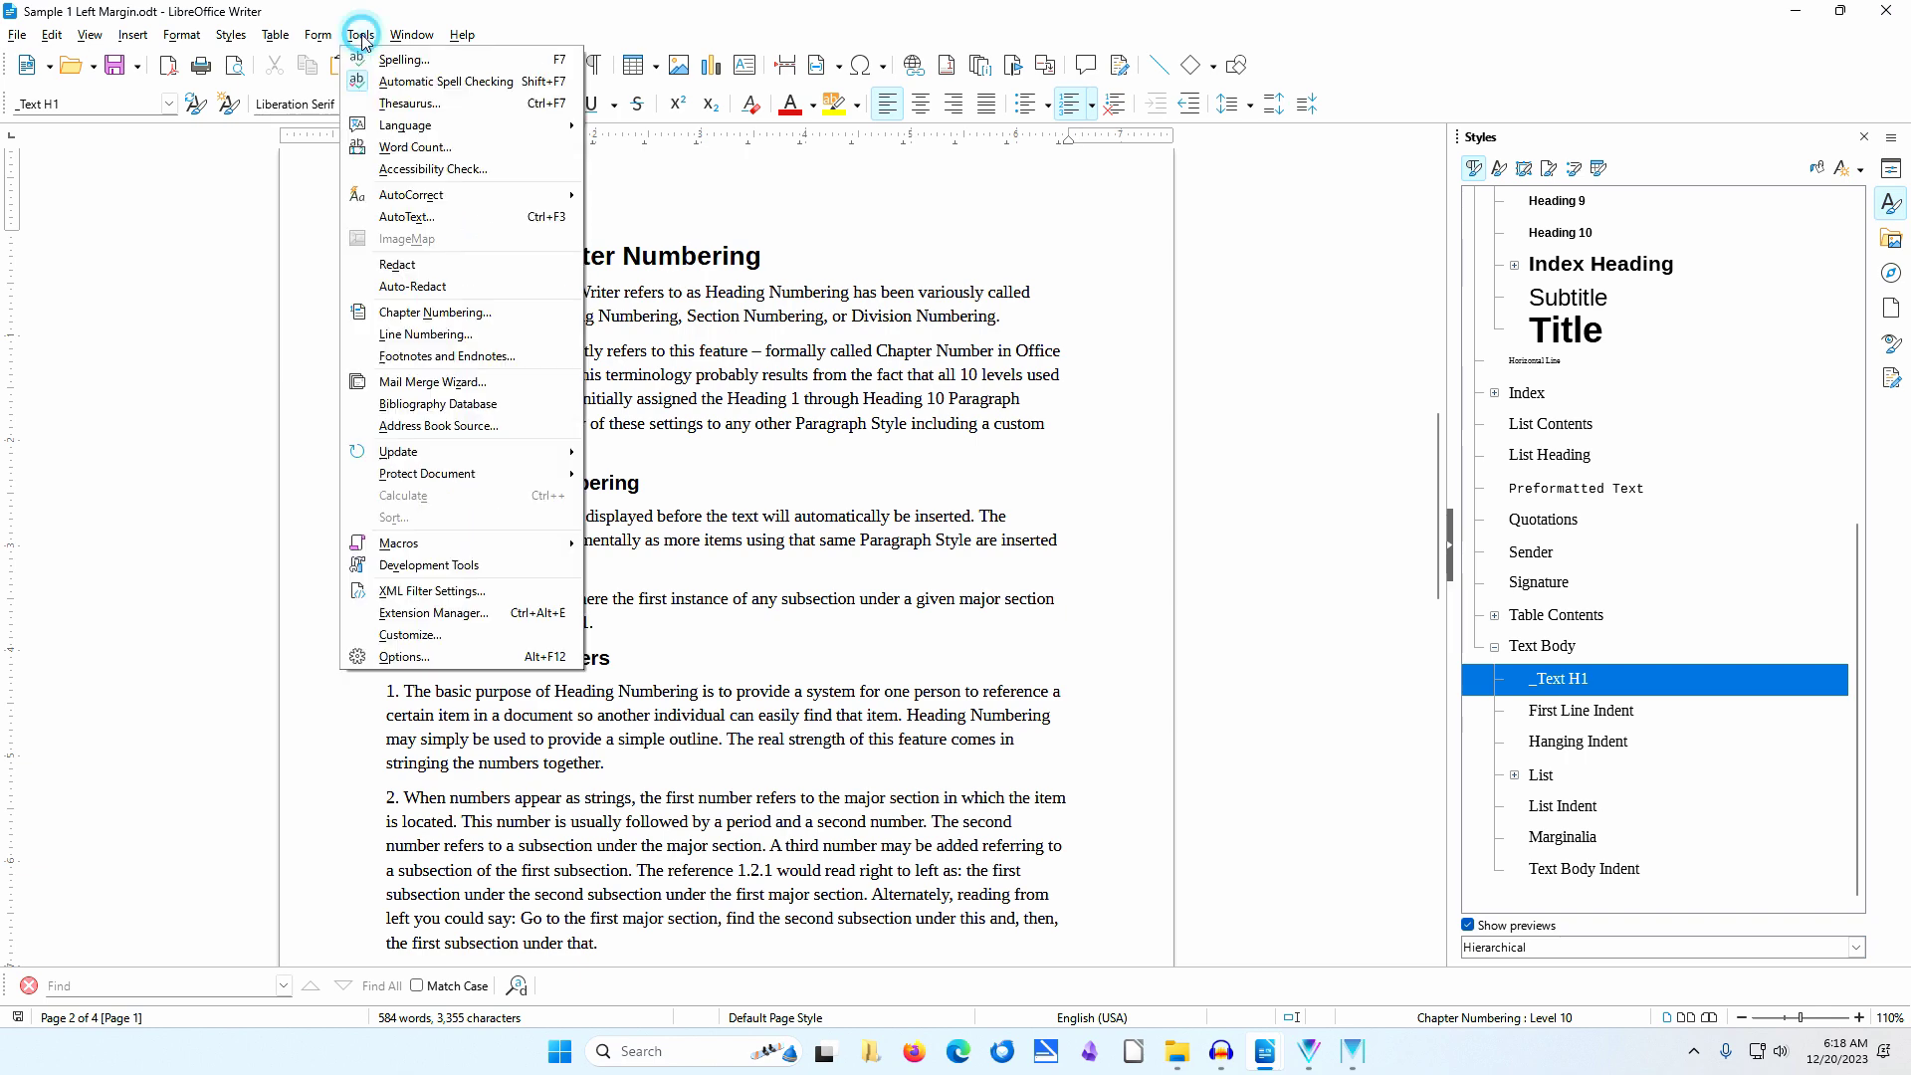
pyautogui.click(416, 315)
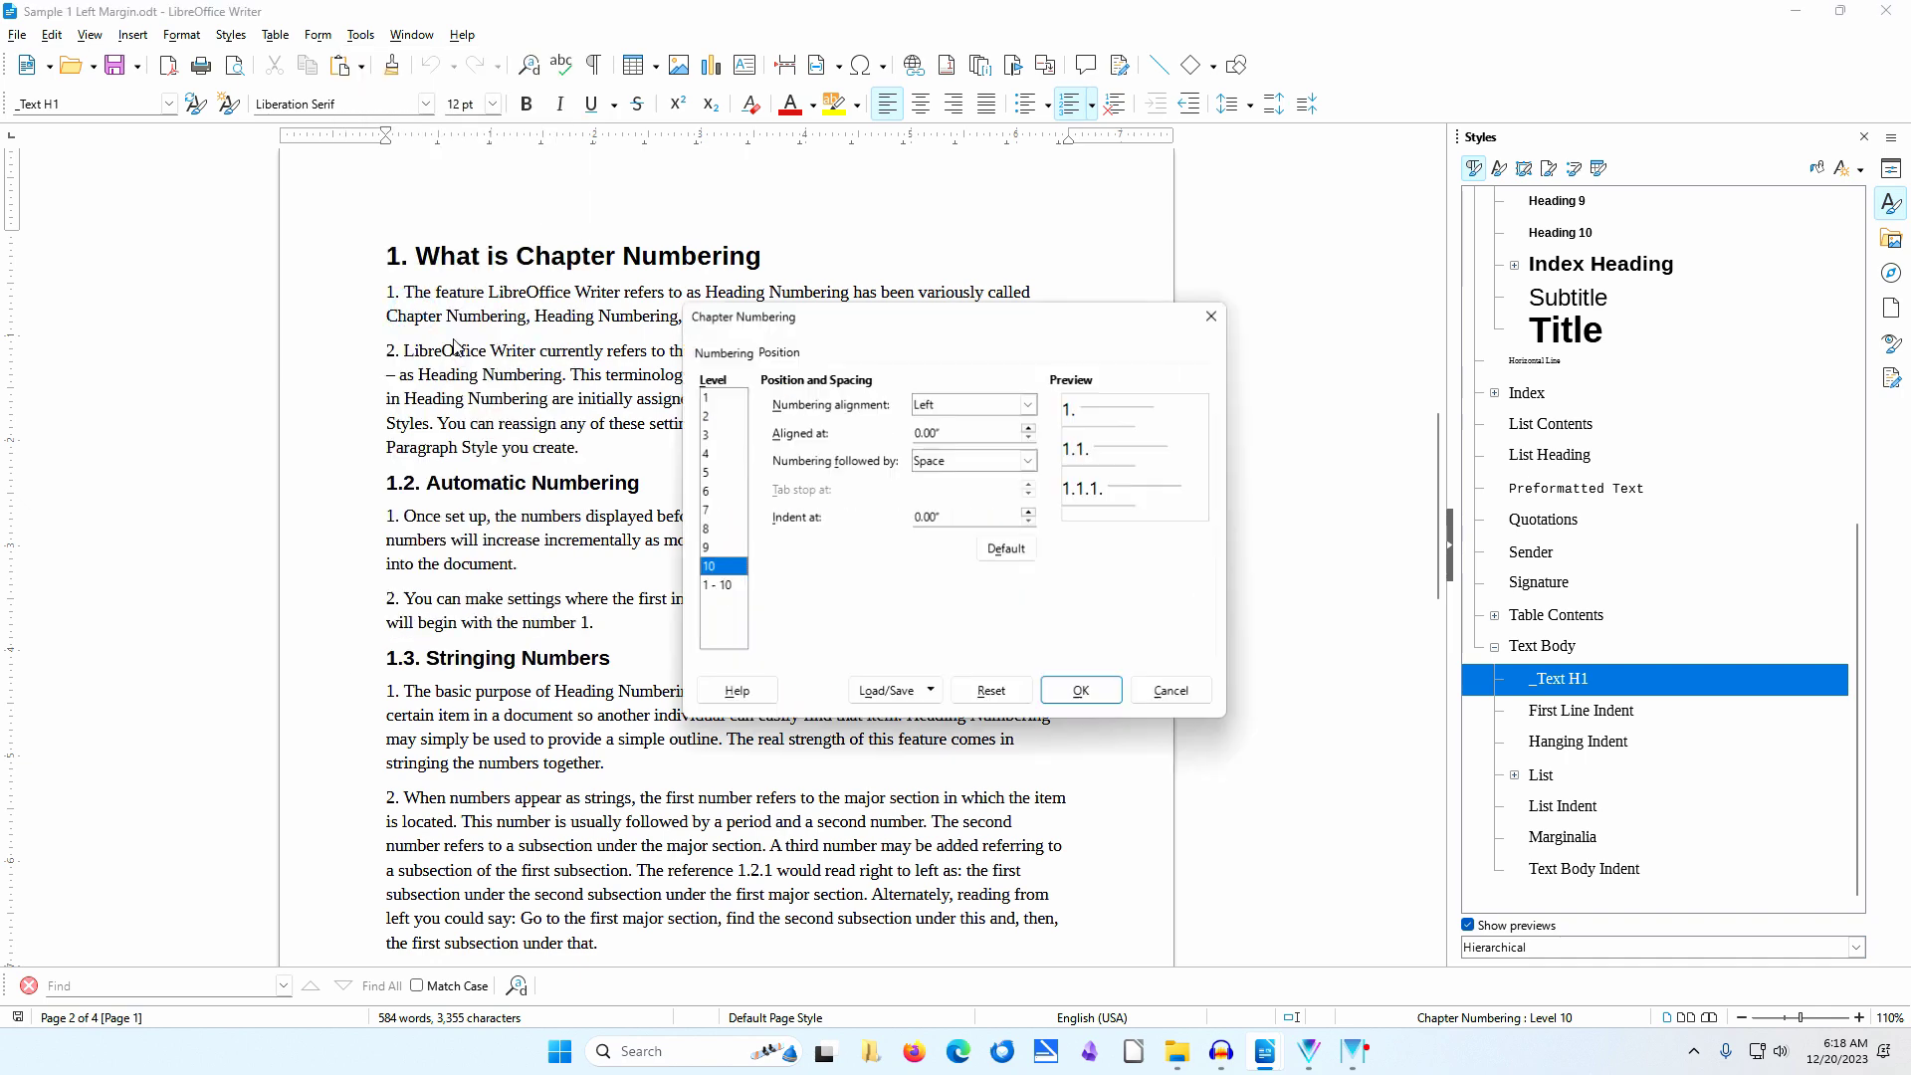
pyautogui.click(723, 354)
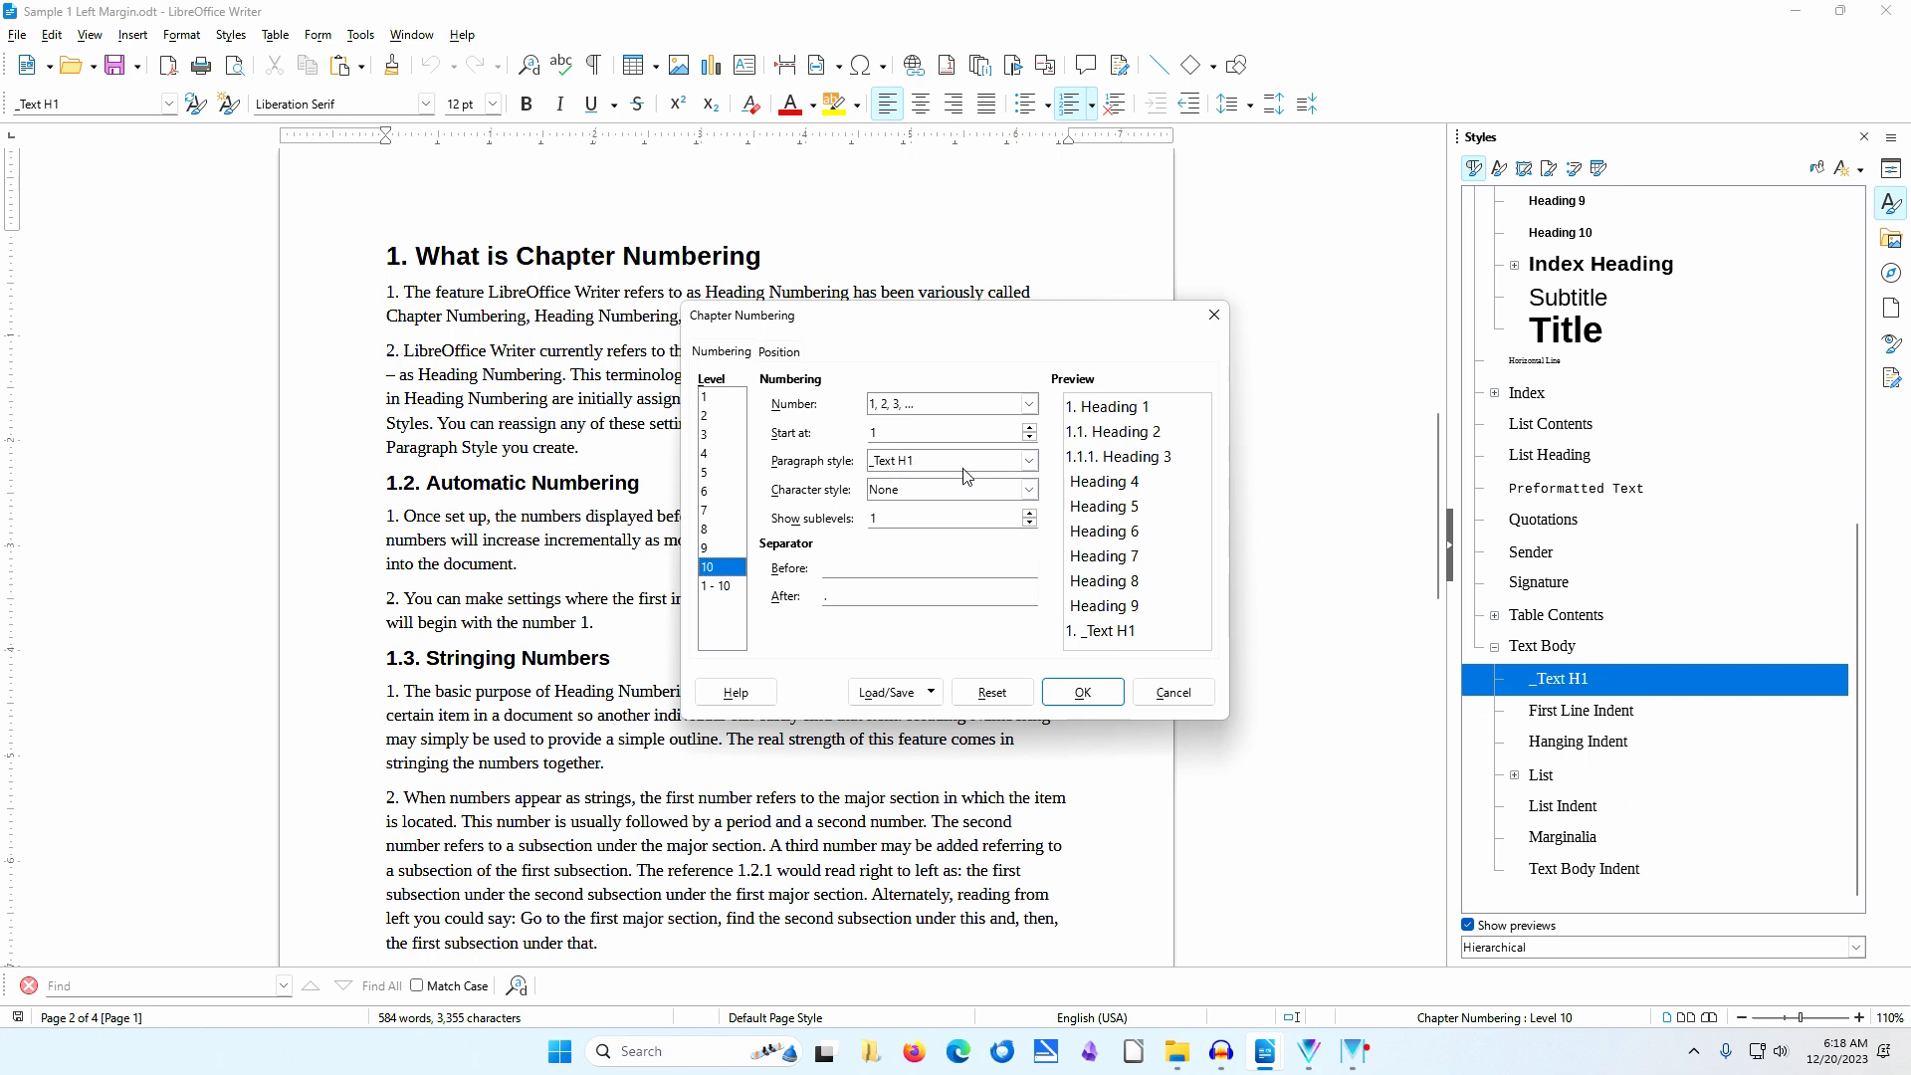
pyautogui.click(1029, 461)
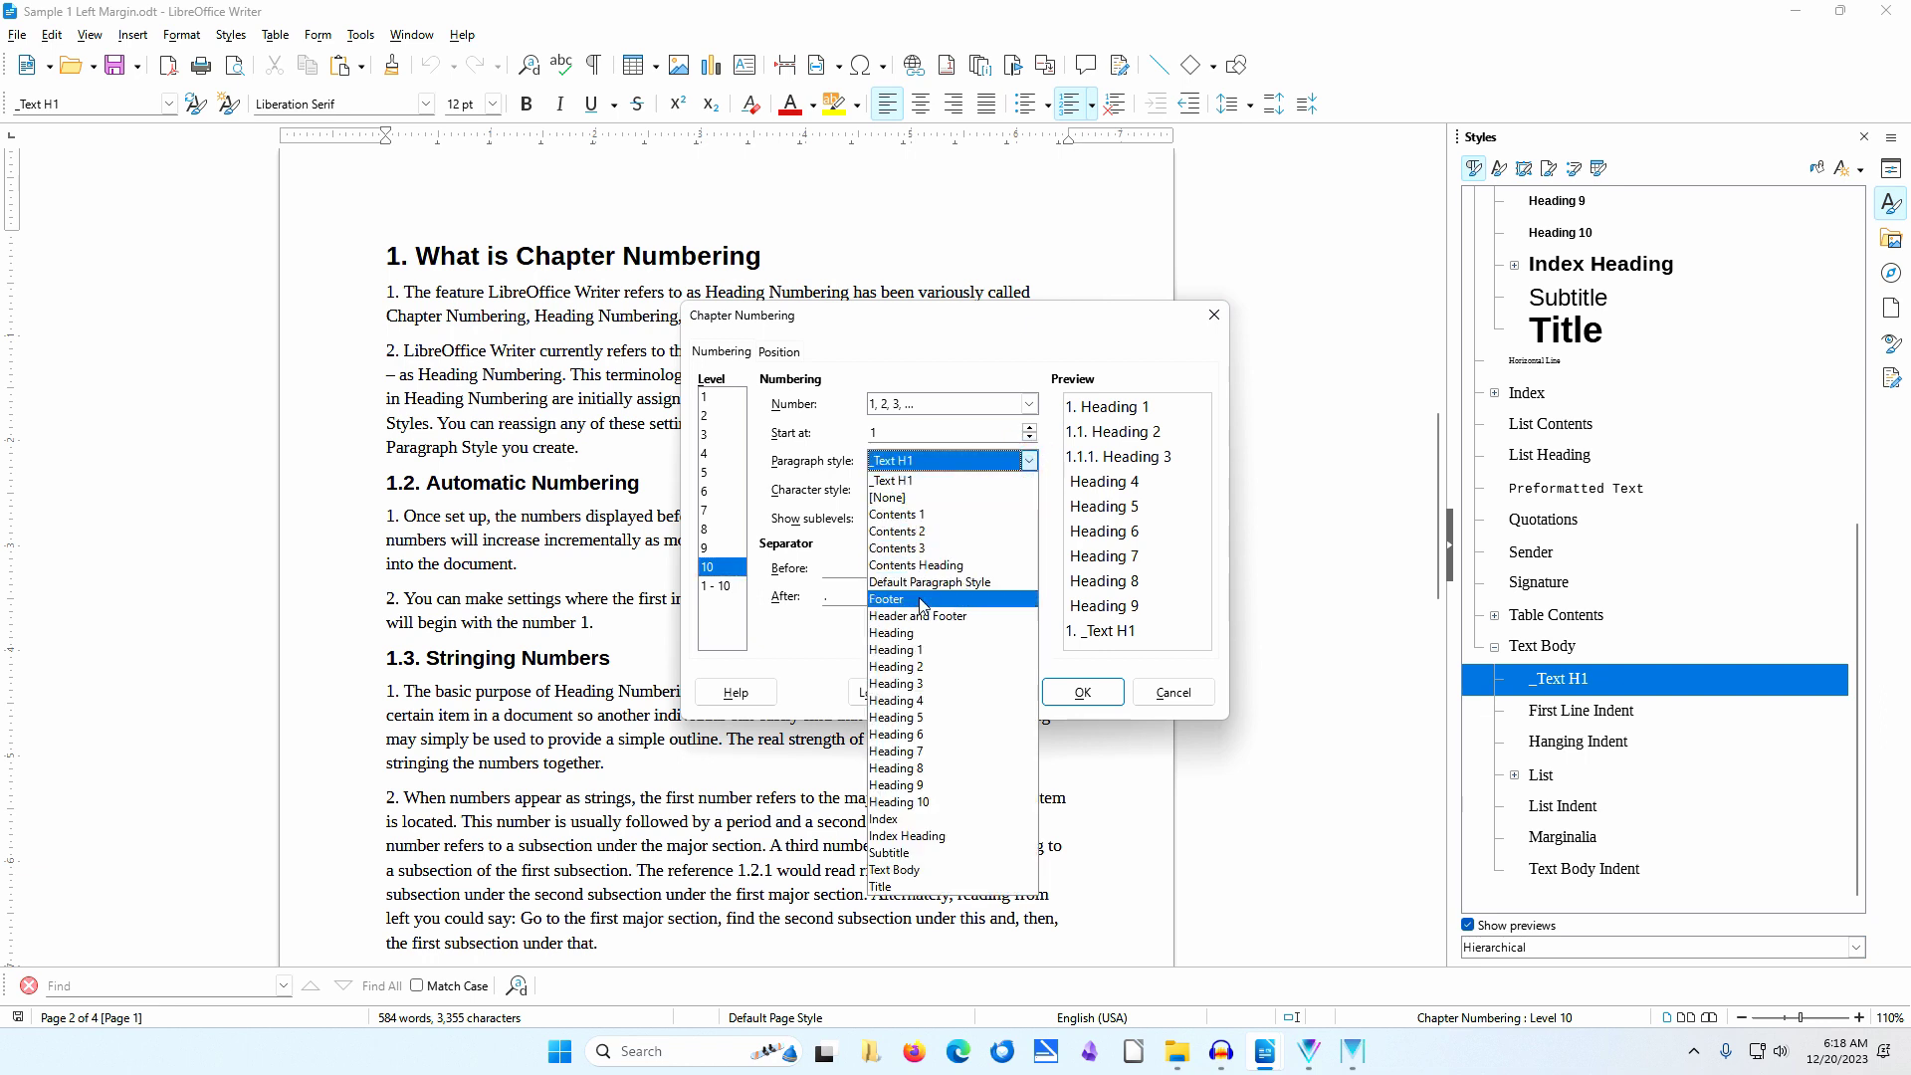
pyautogui.click(759, 444)
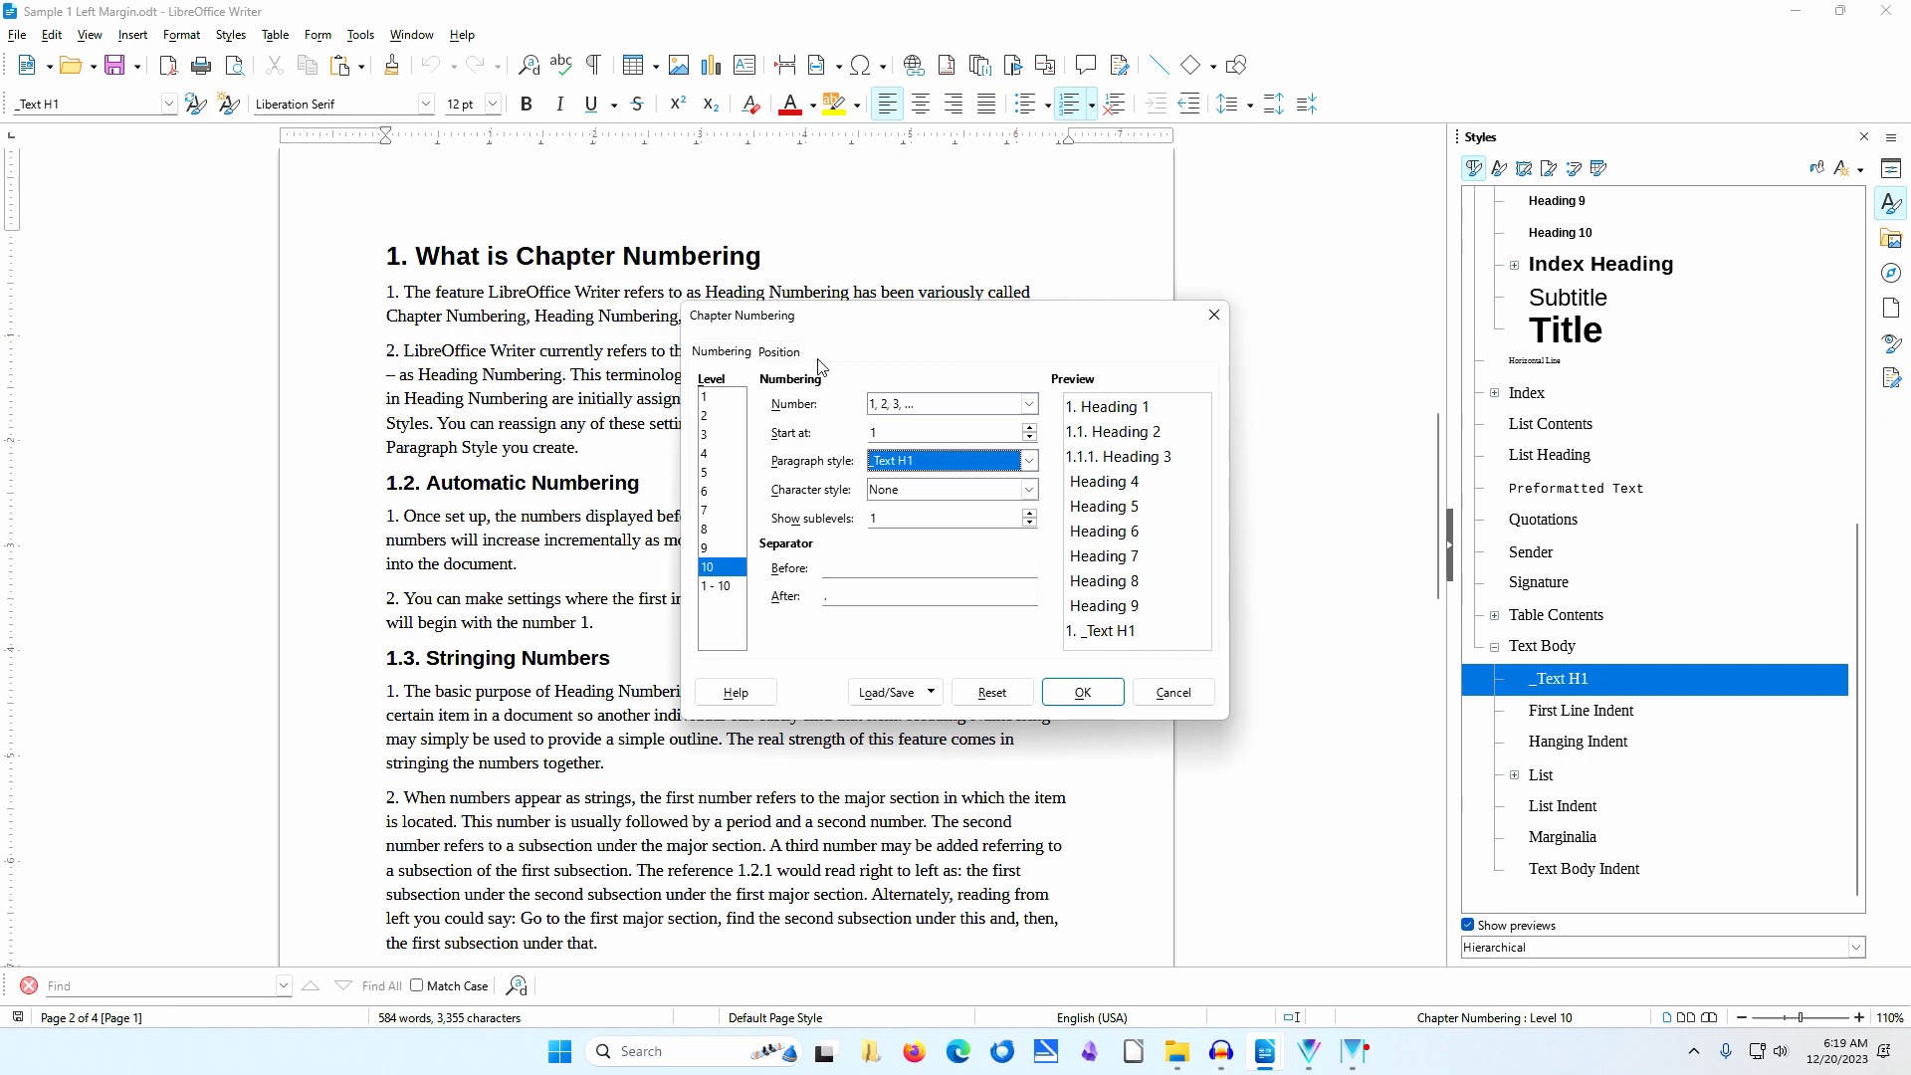
pyautogui.click(785, 355)
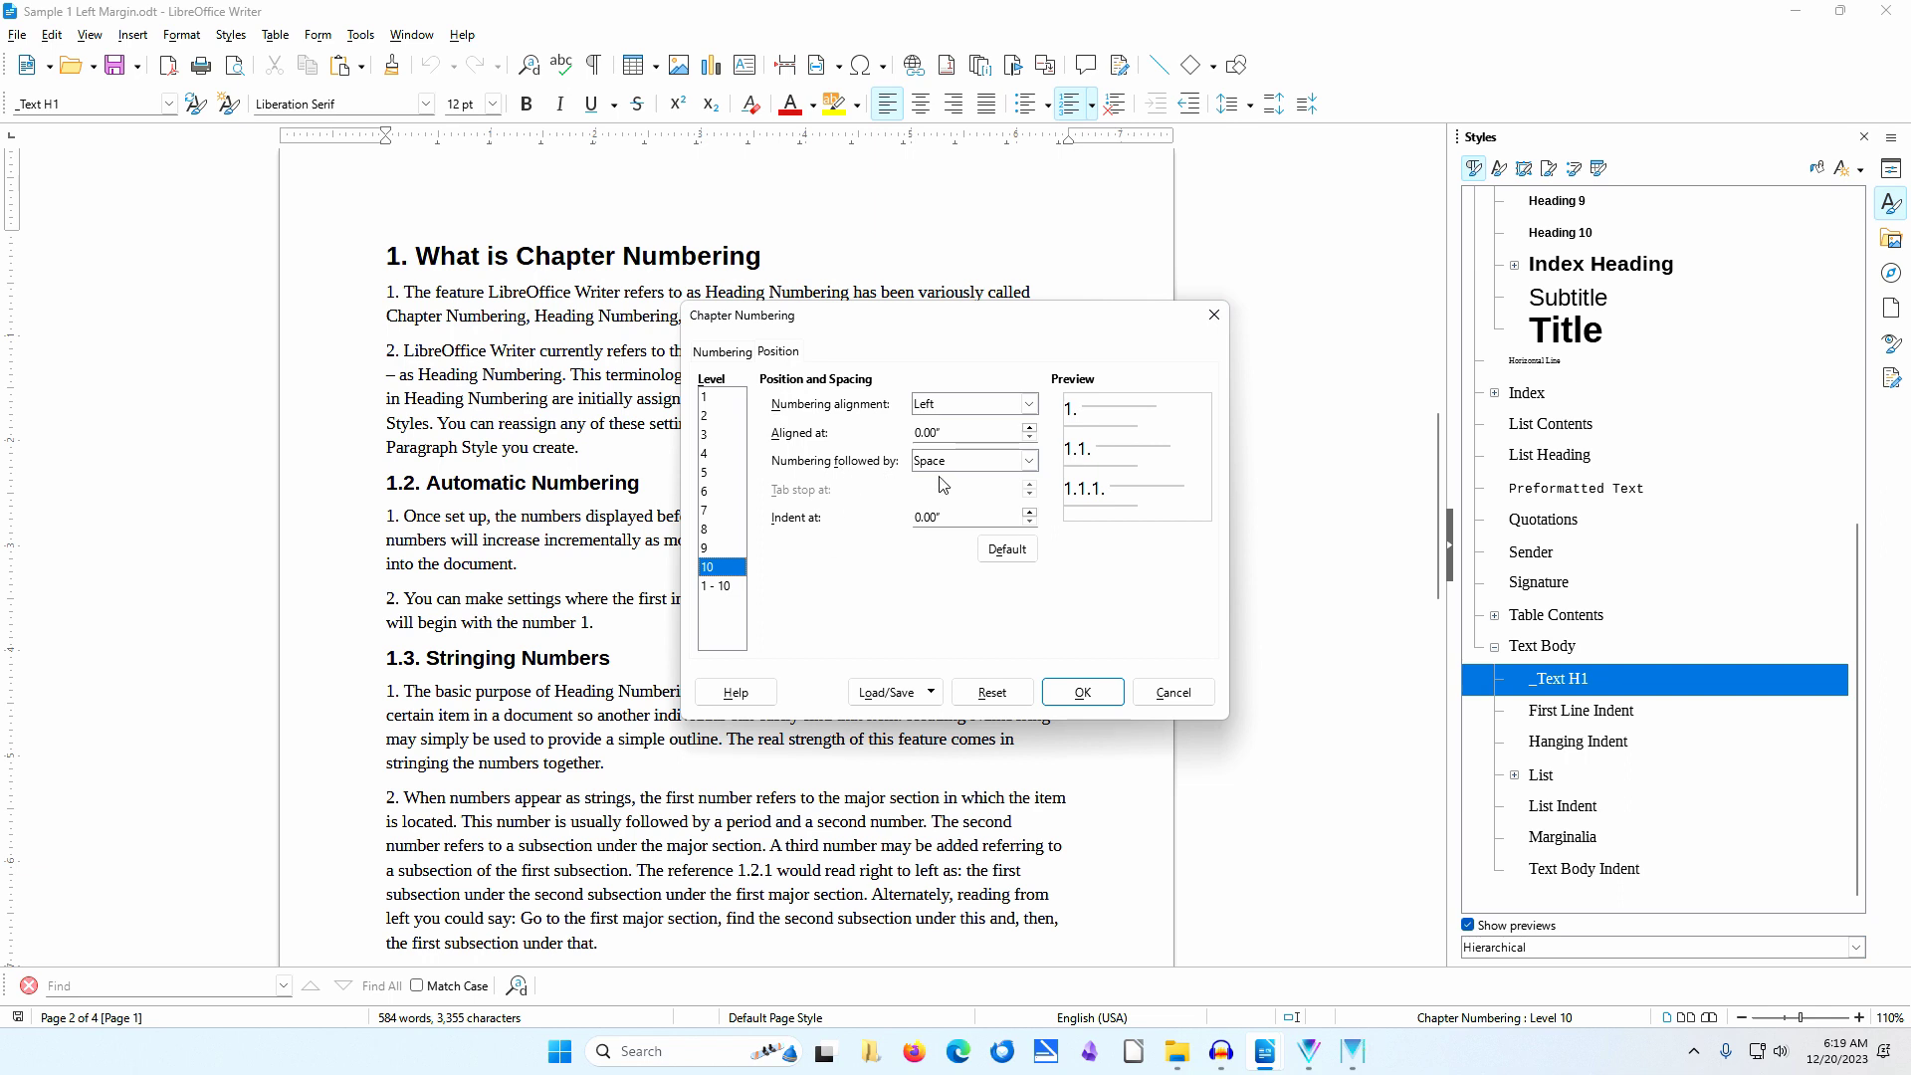
pyautogui.click(1173, 694)
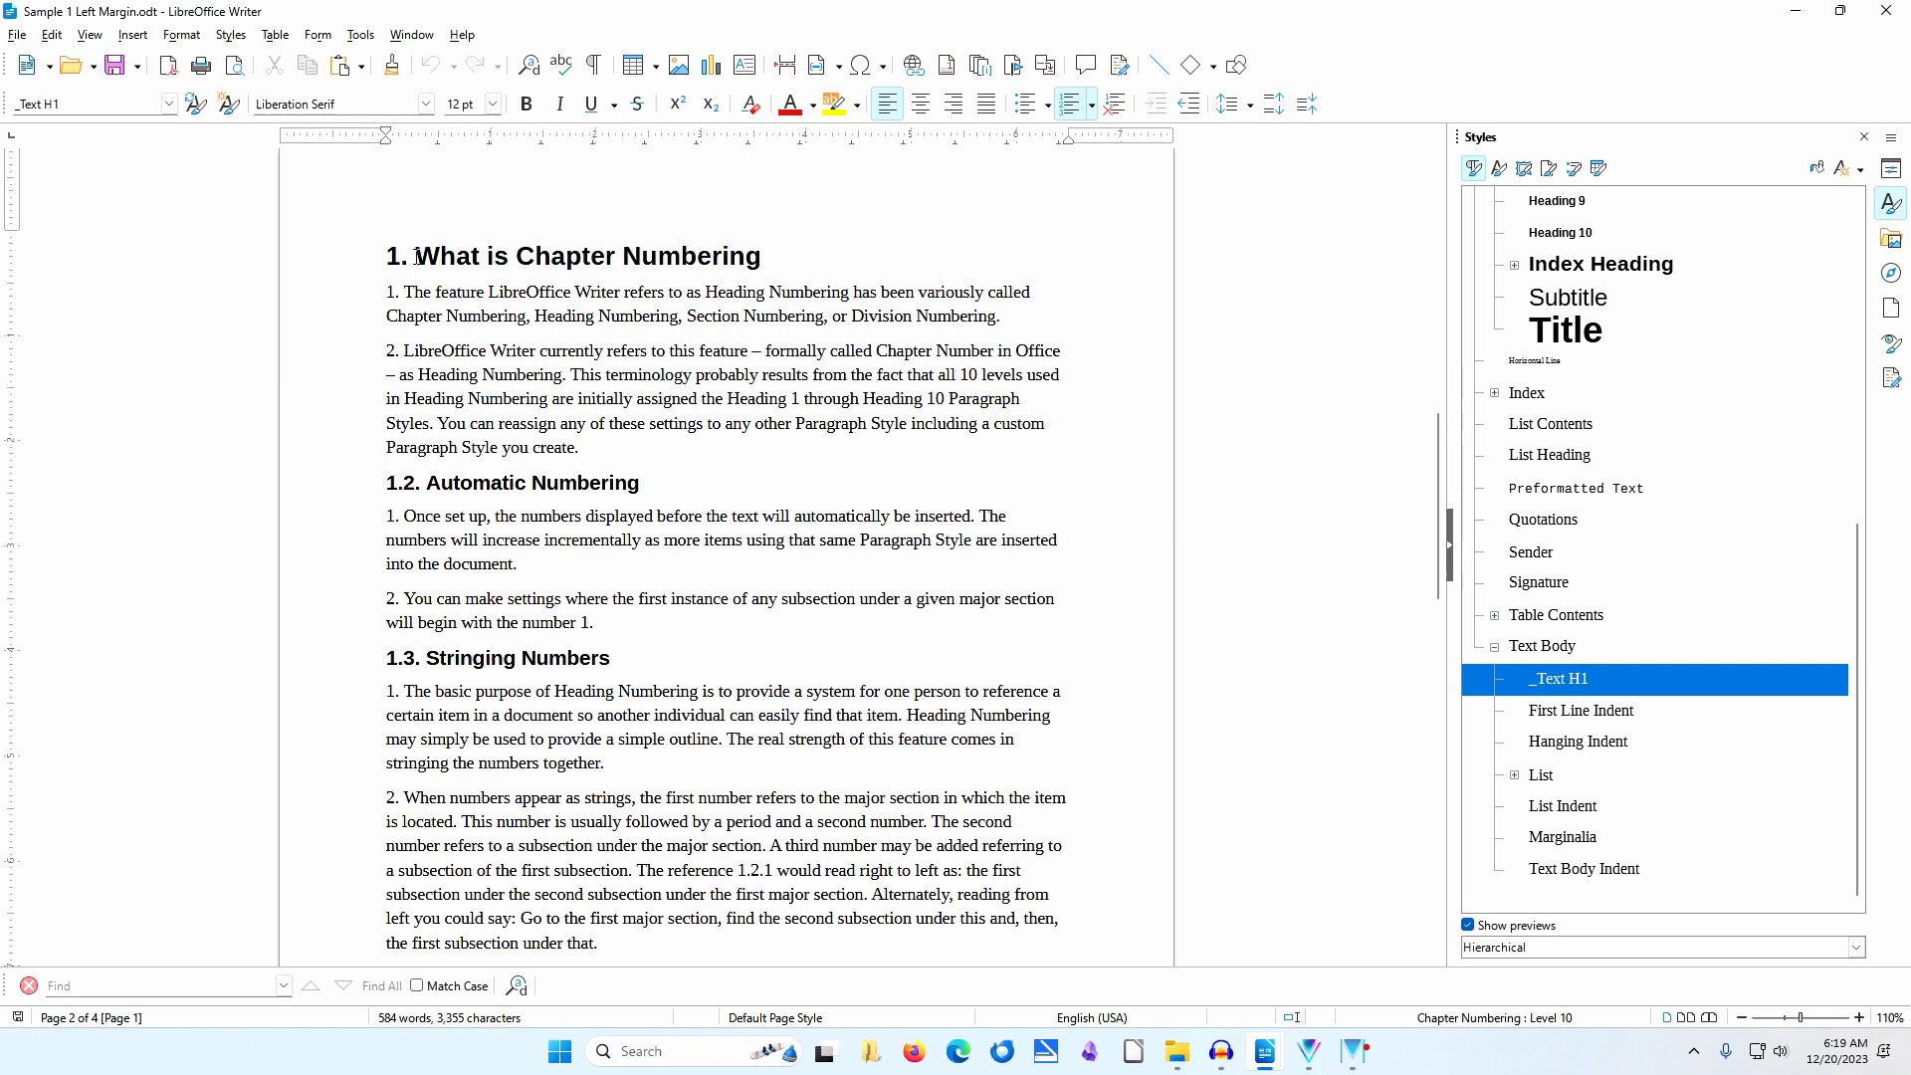
# Inspect the title page's table of contents settings, including the levels assigned to each additional paragraph style.
pyautogui.scroll(15, 459, 301)
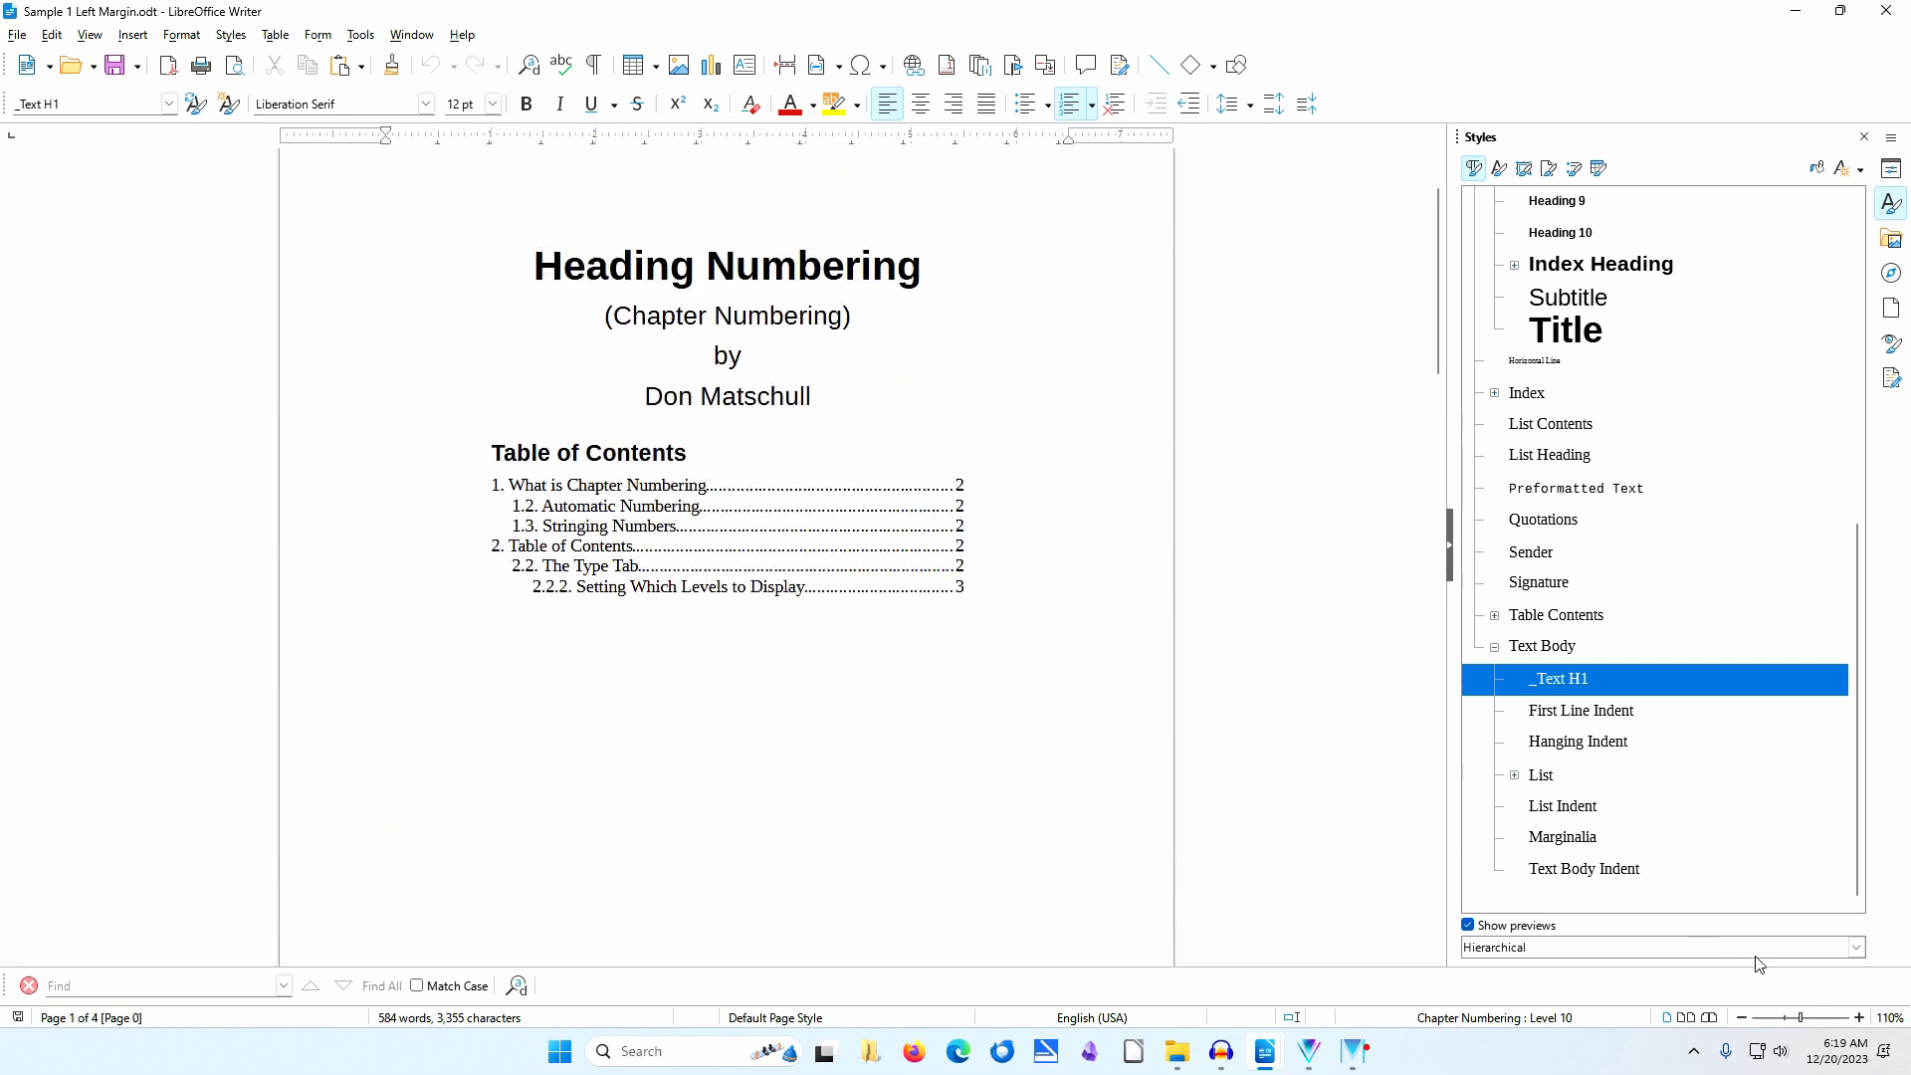
pyautogui.click(1860, 1018)
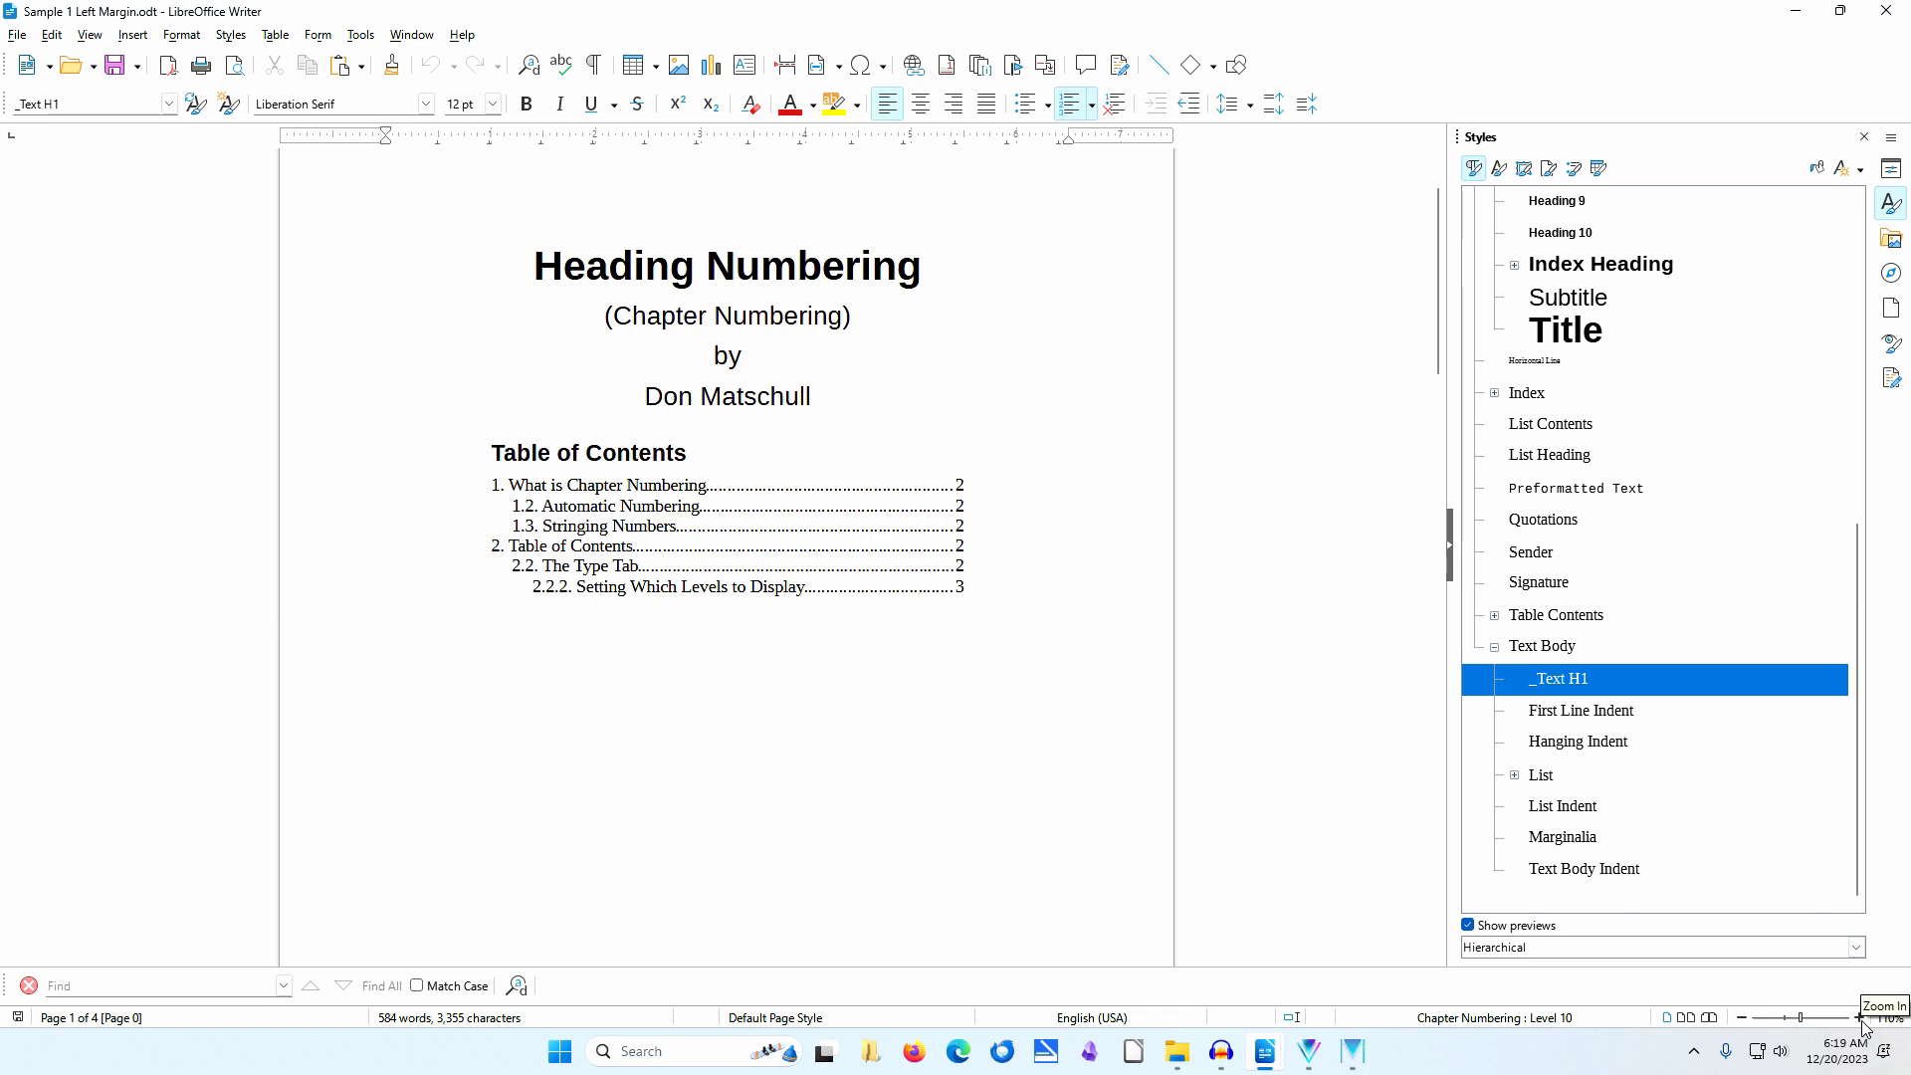
pyautogui.click(1860, 1018)
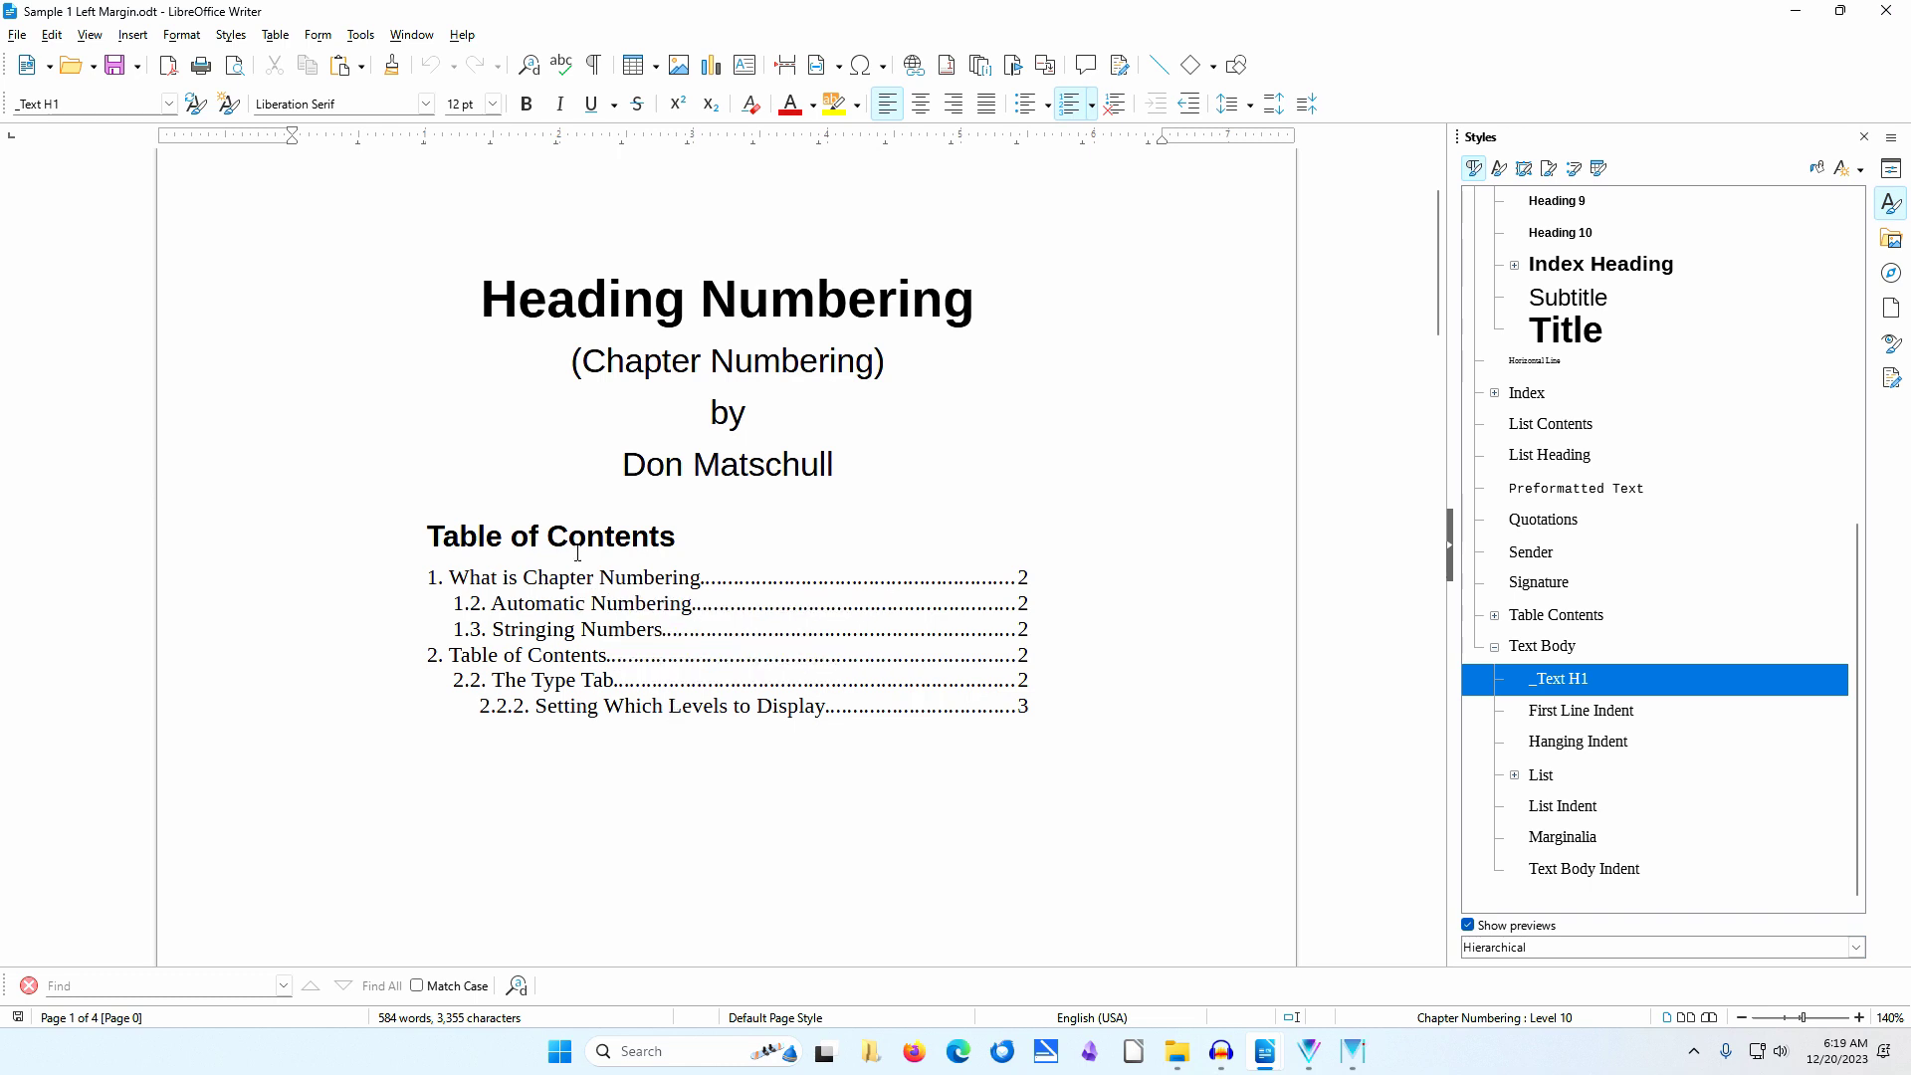
pyautogui.rightClick(742, 622)
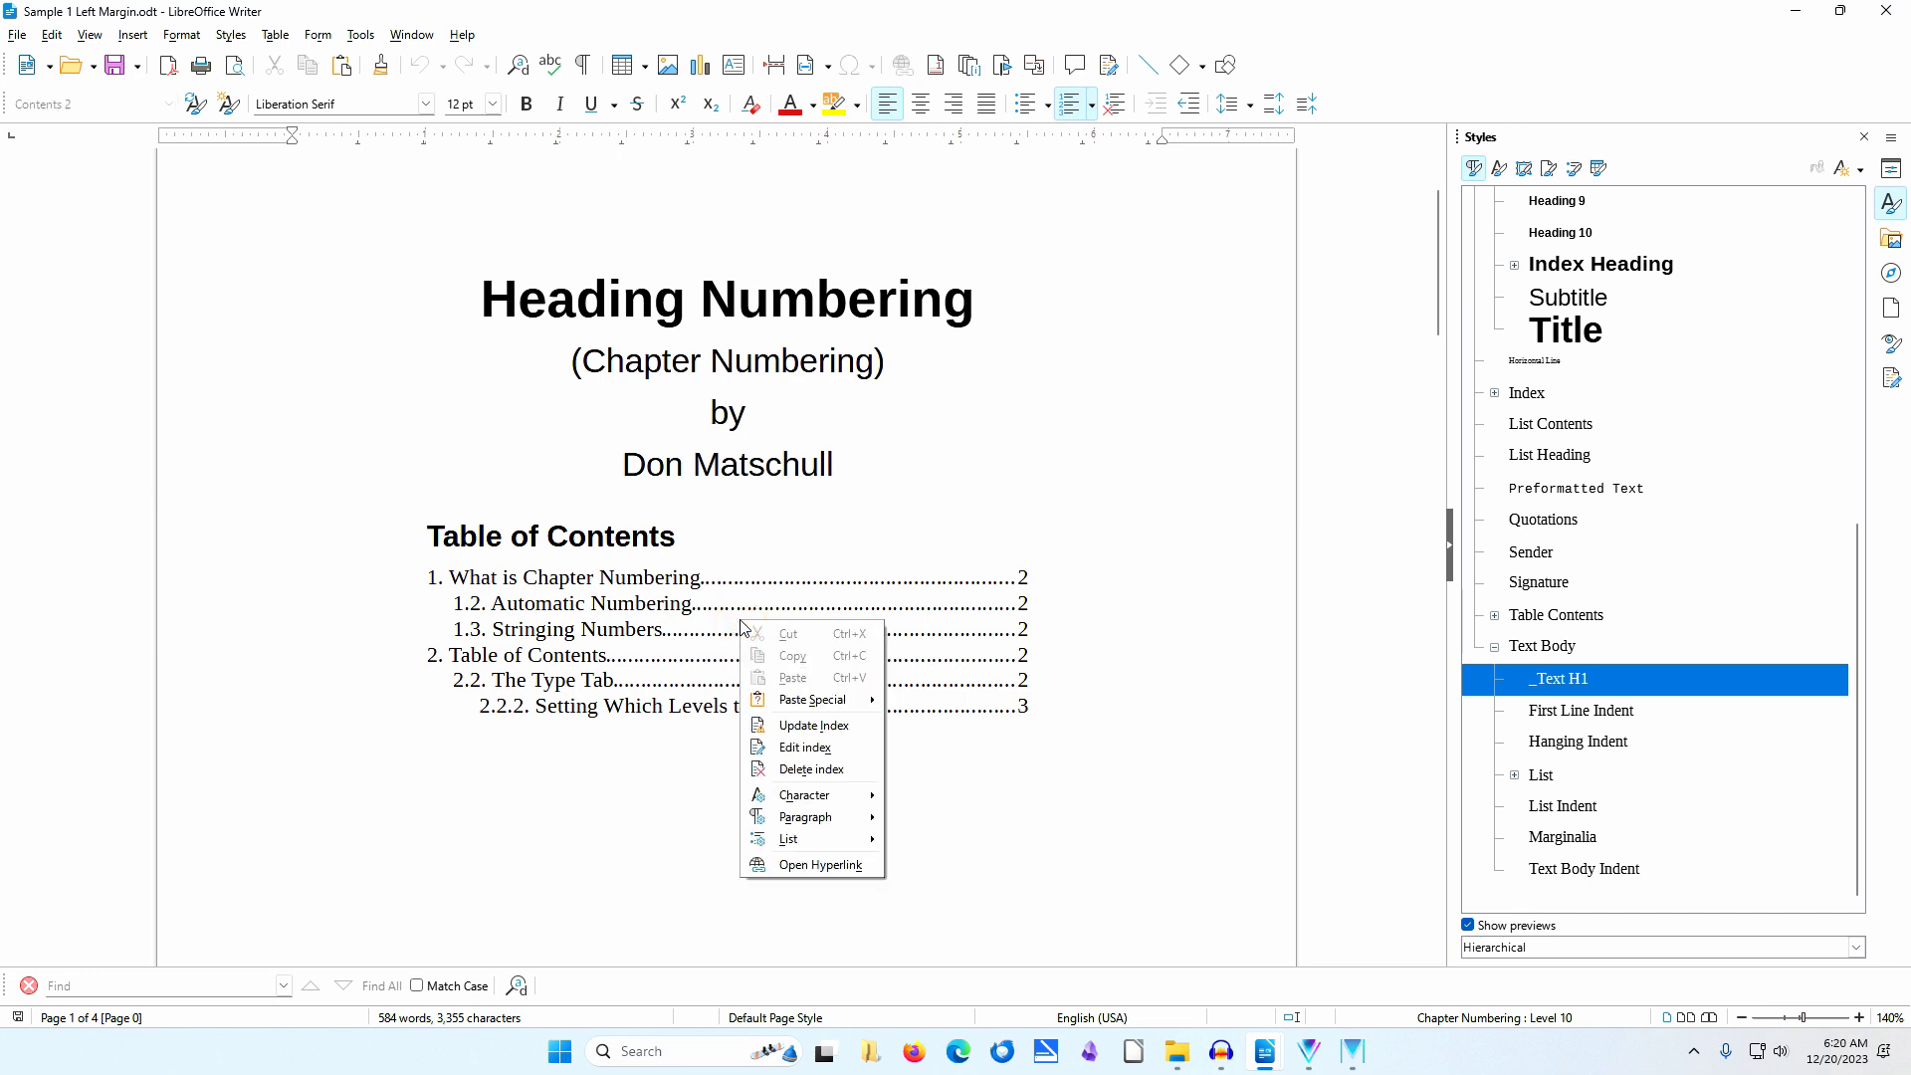
pyautogui.click(827, 748)
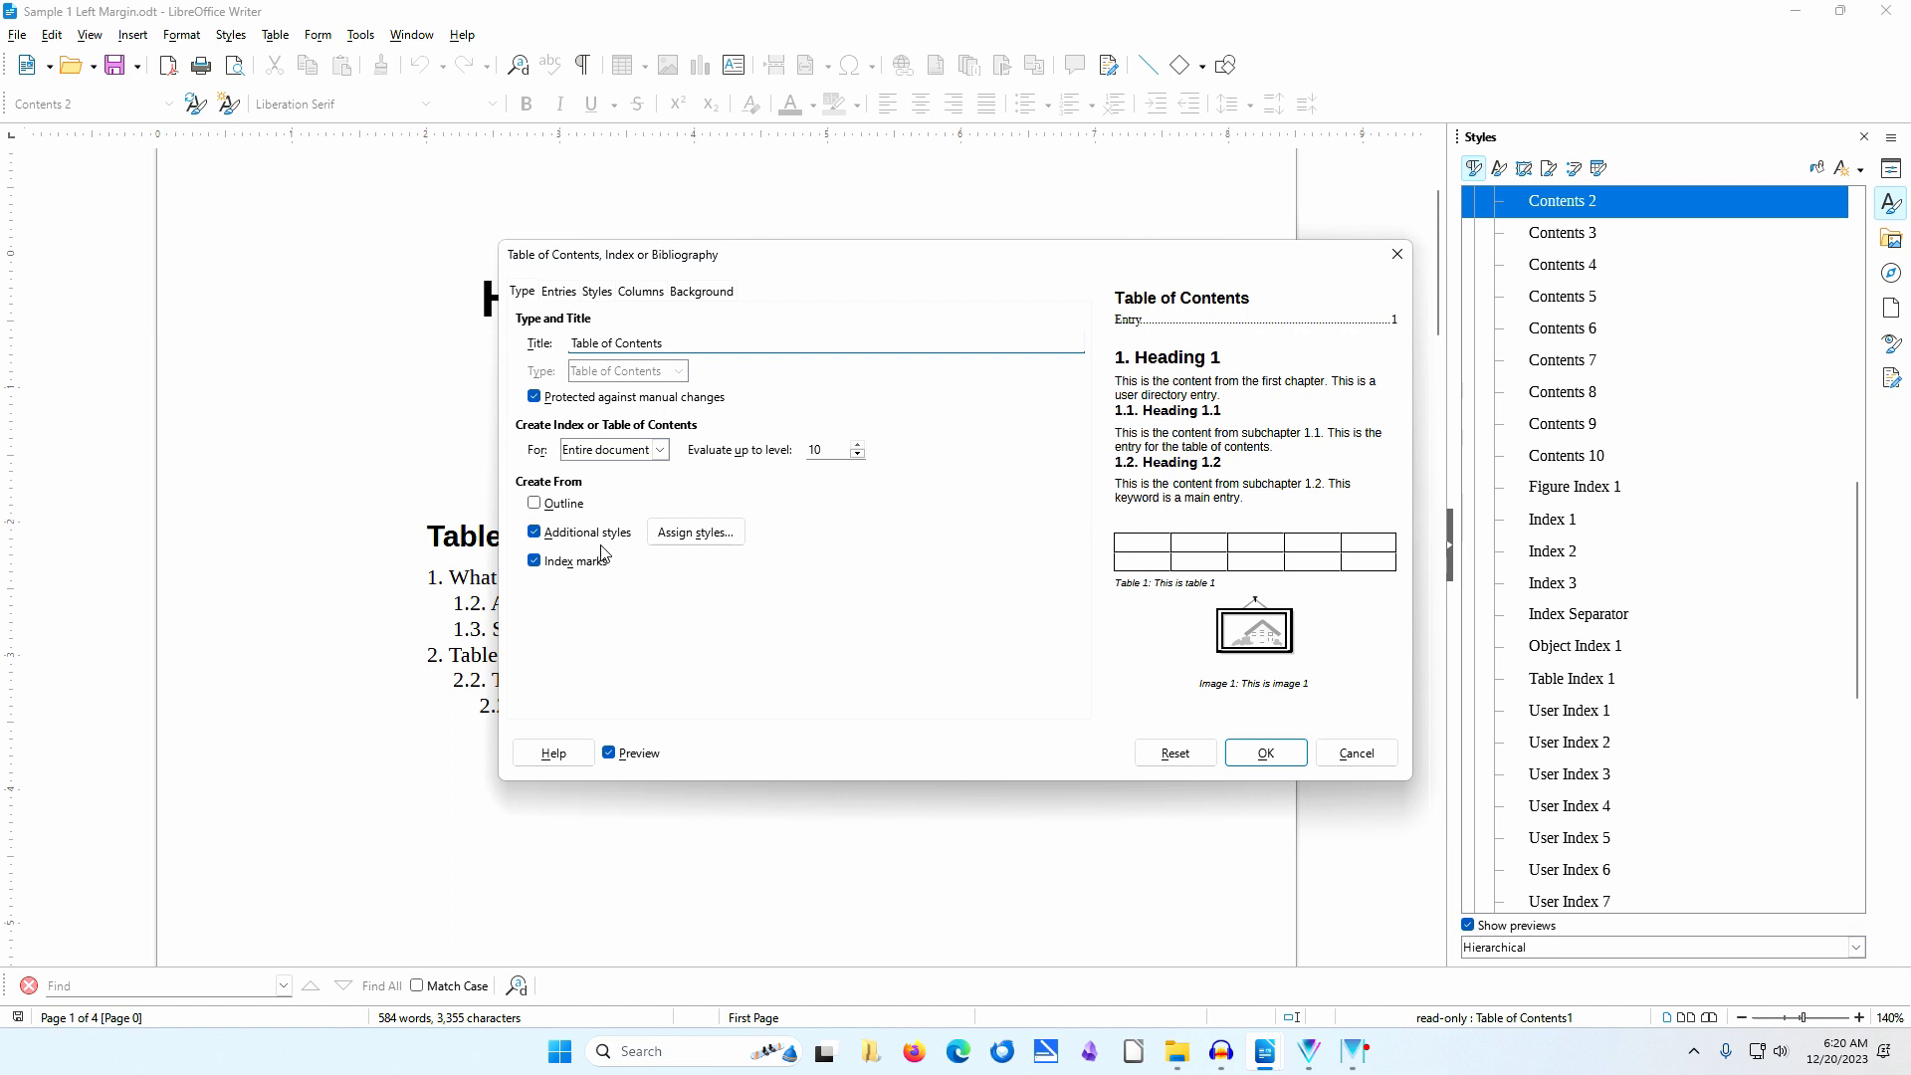
pyautogui.click(712, 536)
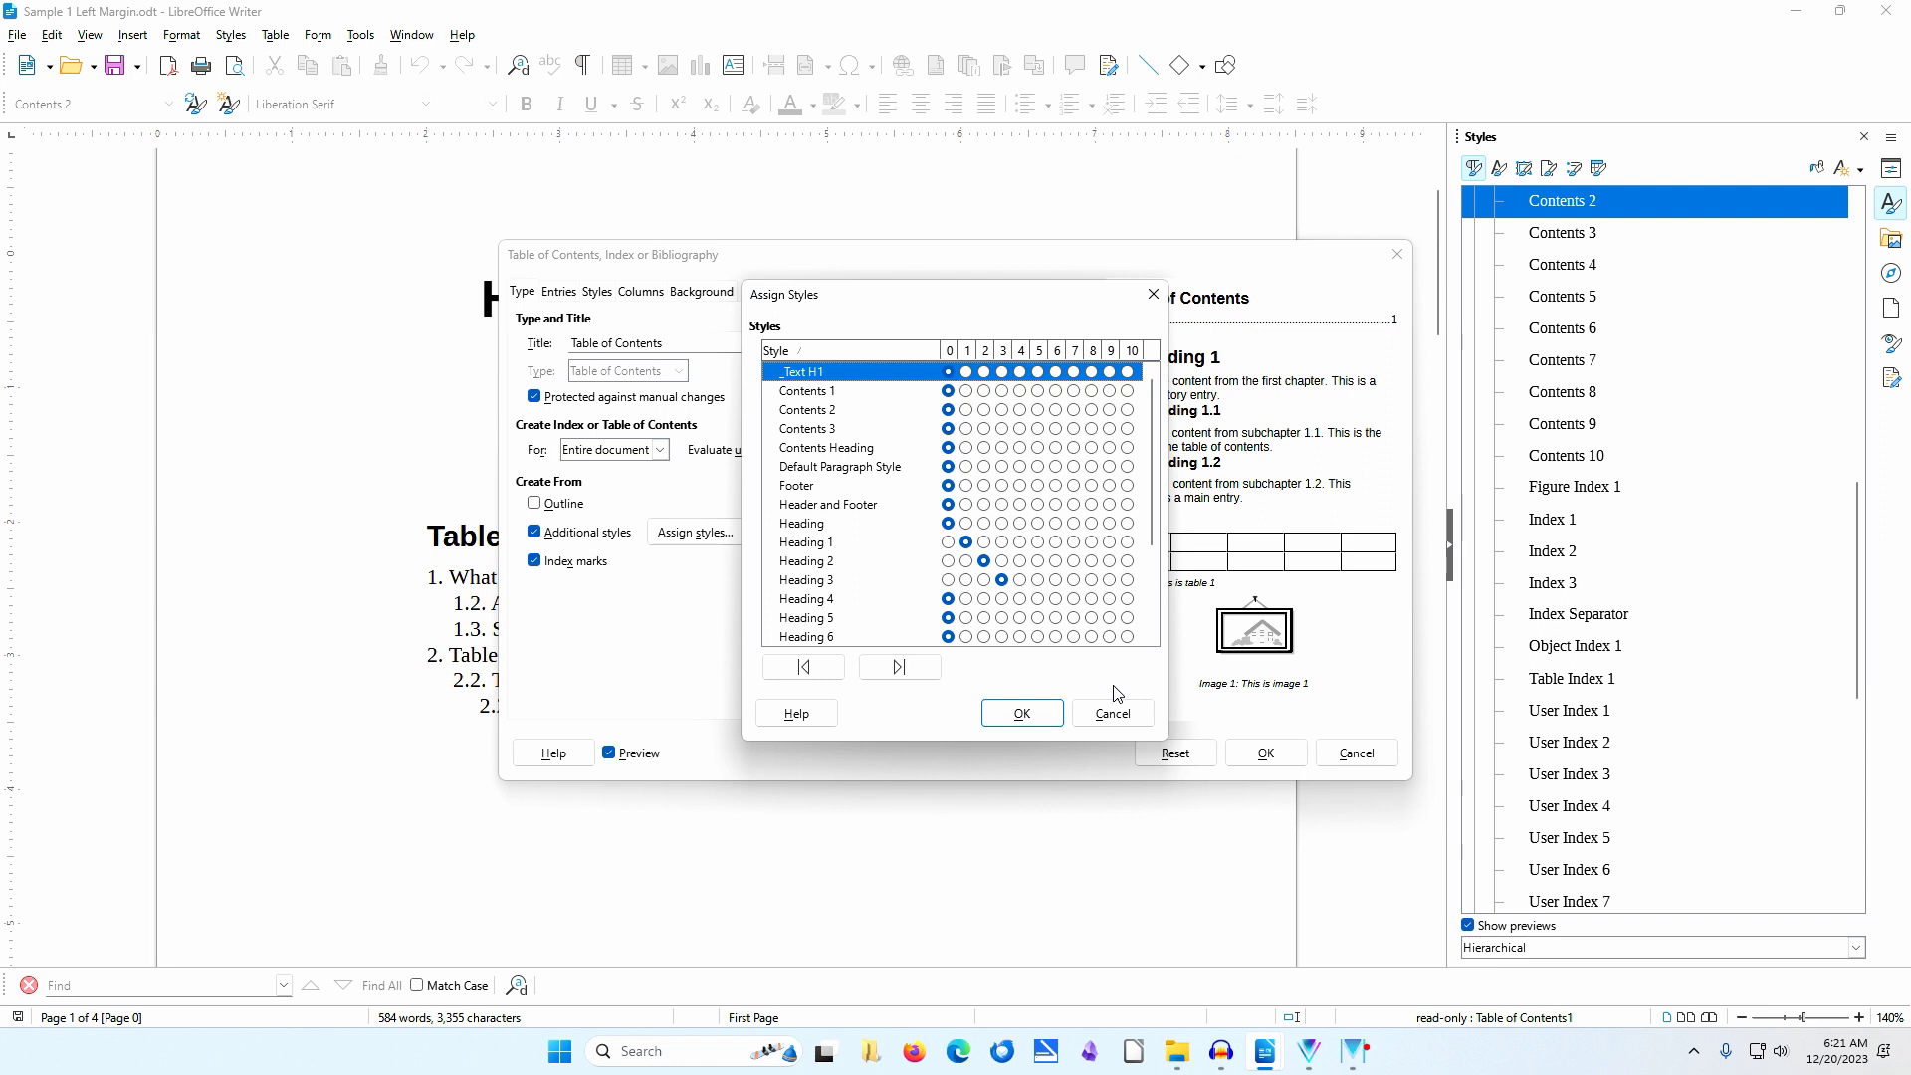
pyautogui.click(1115, 711)
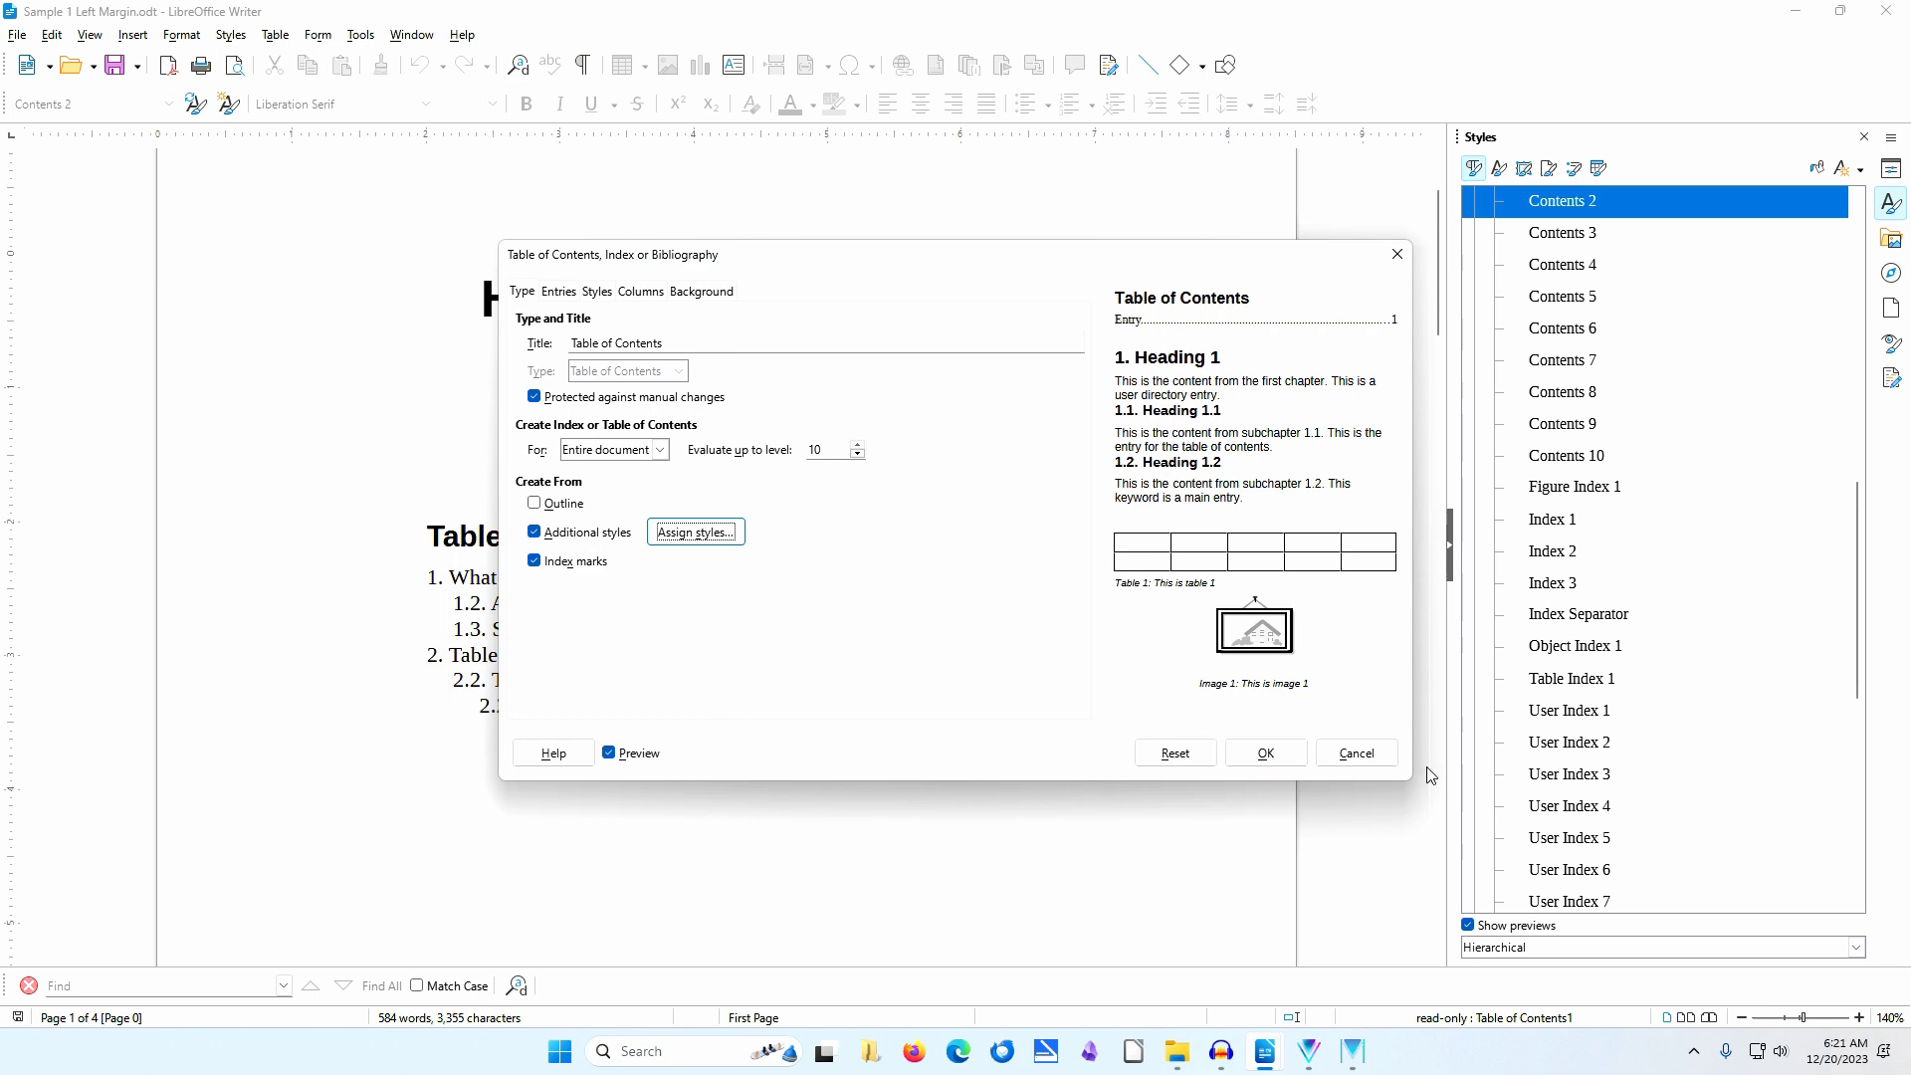
pyautogui.click(1356, 754)
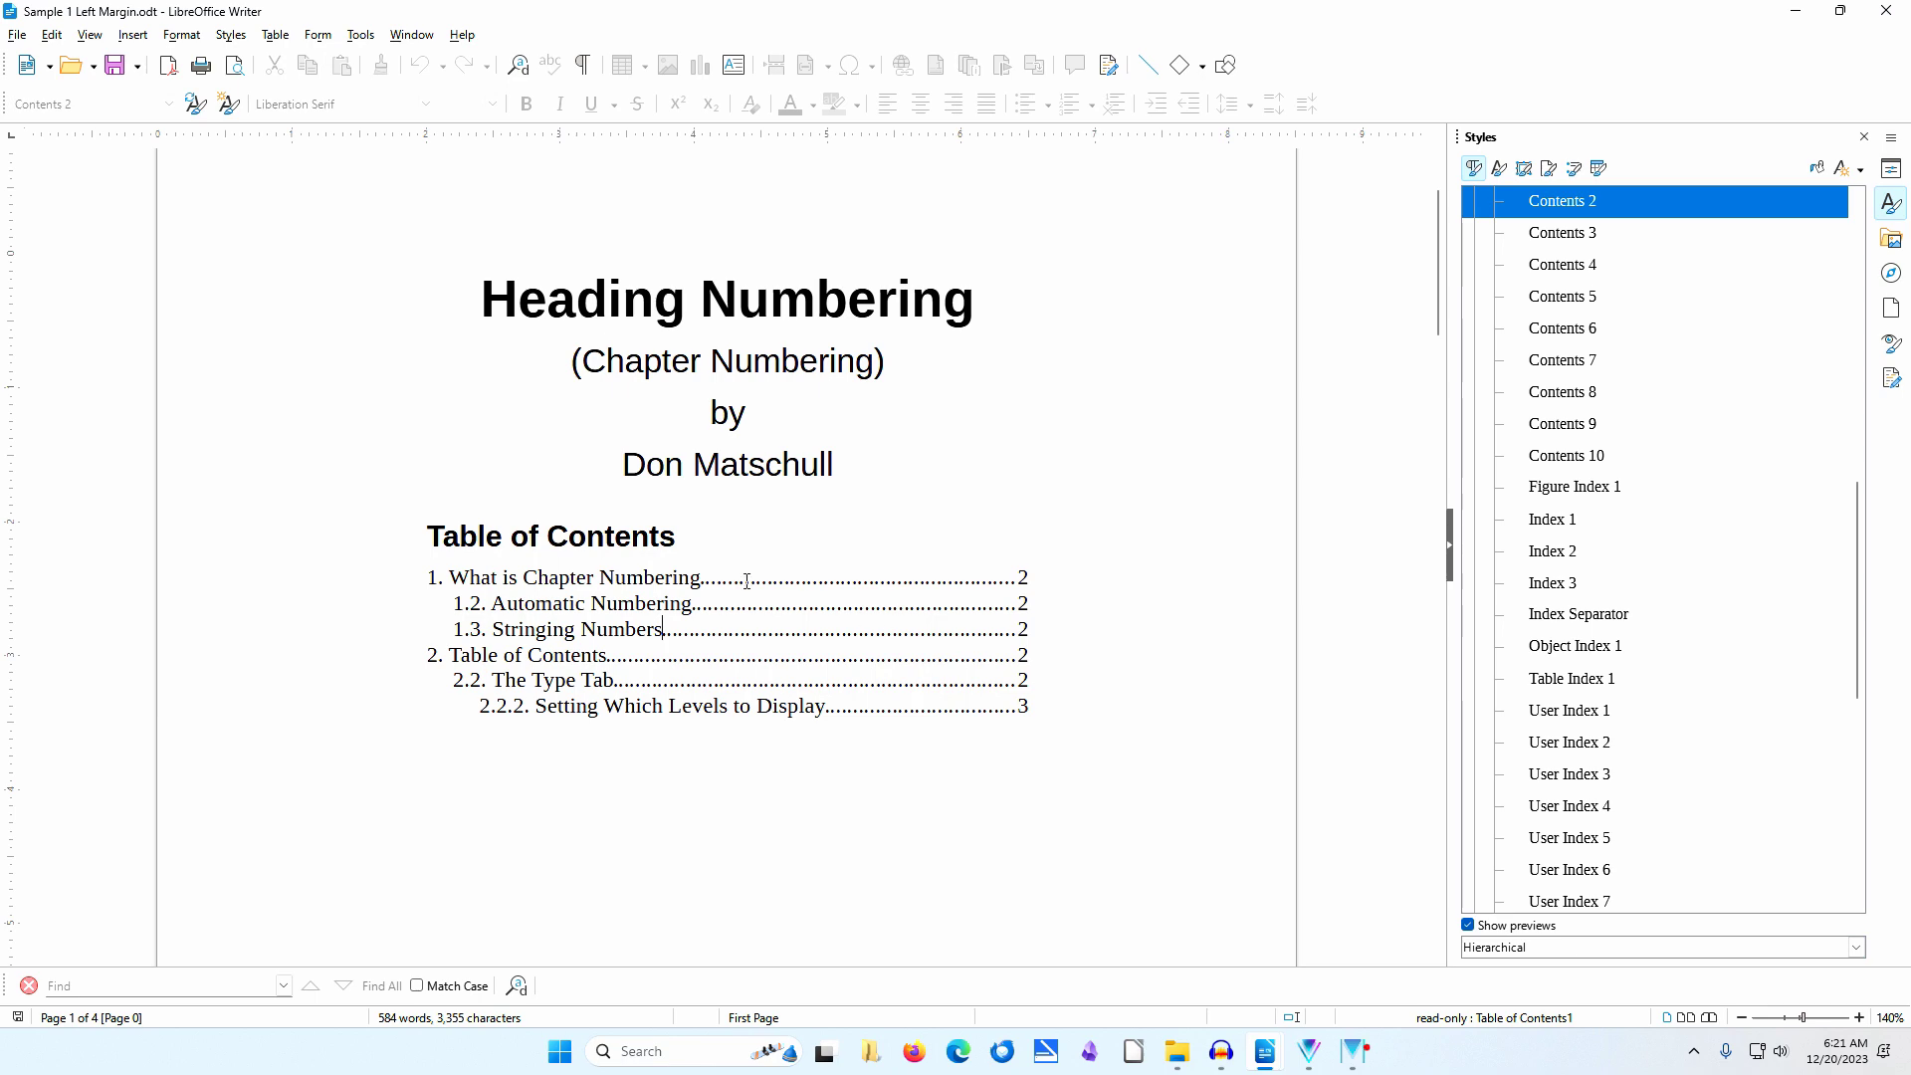
# View the pages of Sample 1 Left Margin.odt in print preview, close the preview and minimize the document.
pyautogui.click(235, 66)
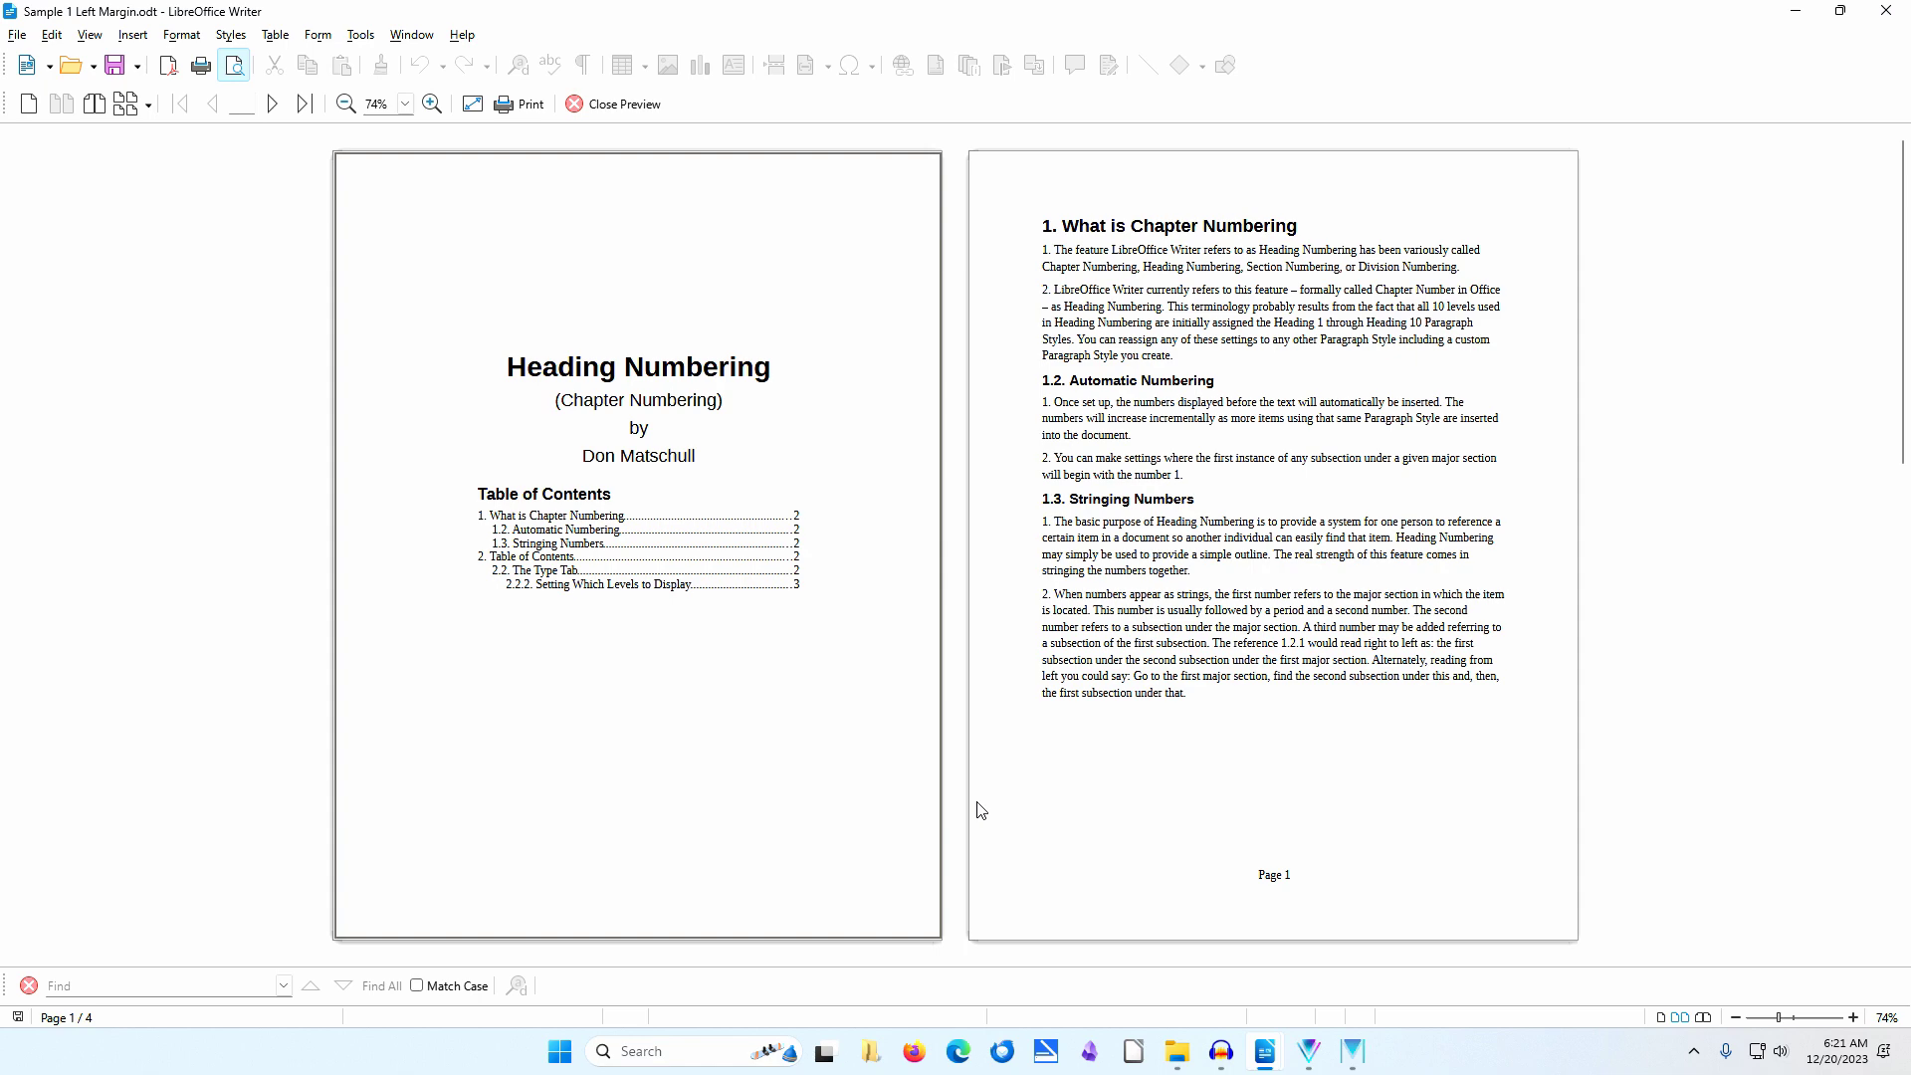
pyautogui.click(608, 106)
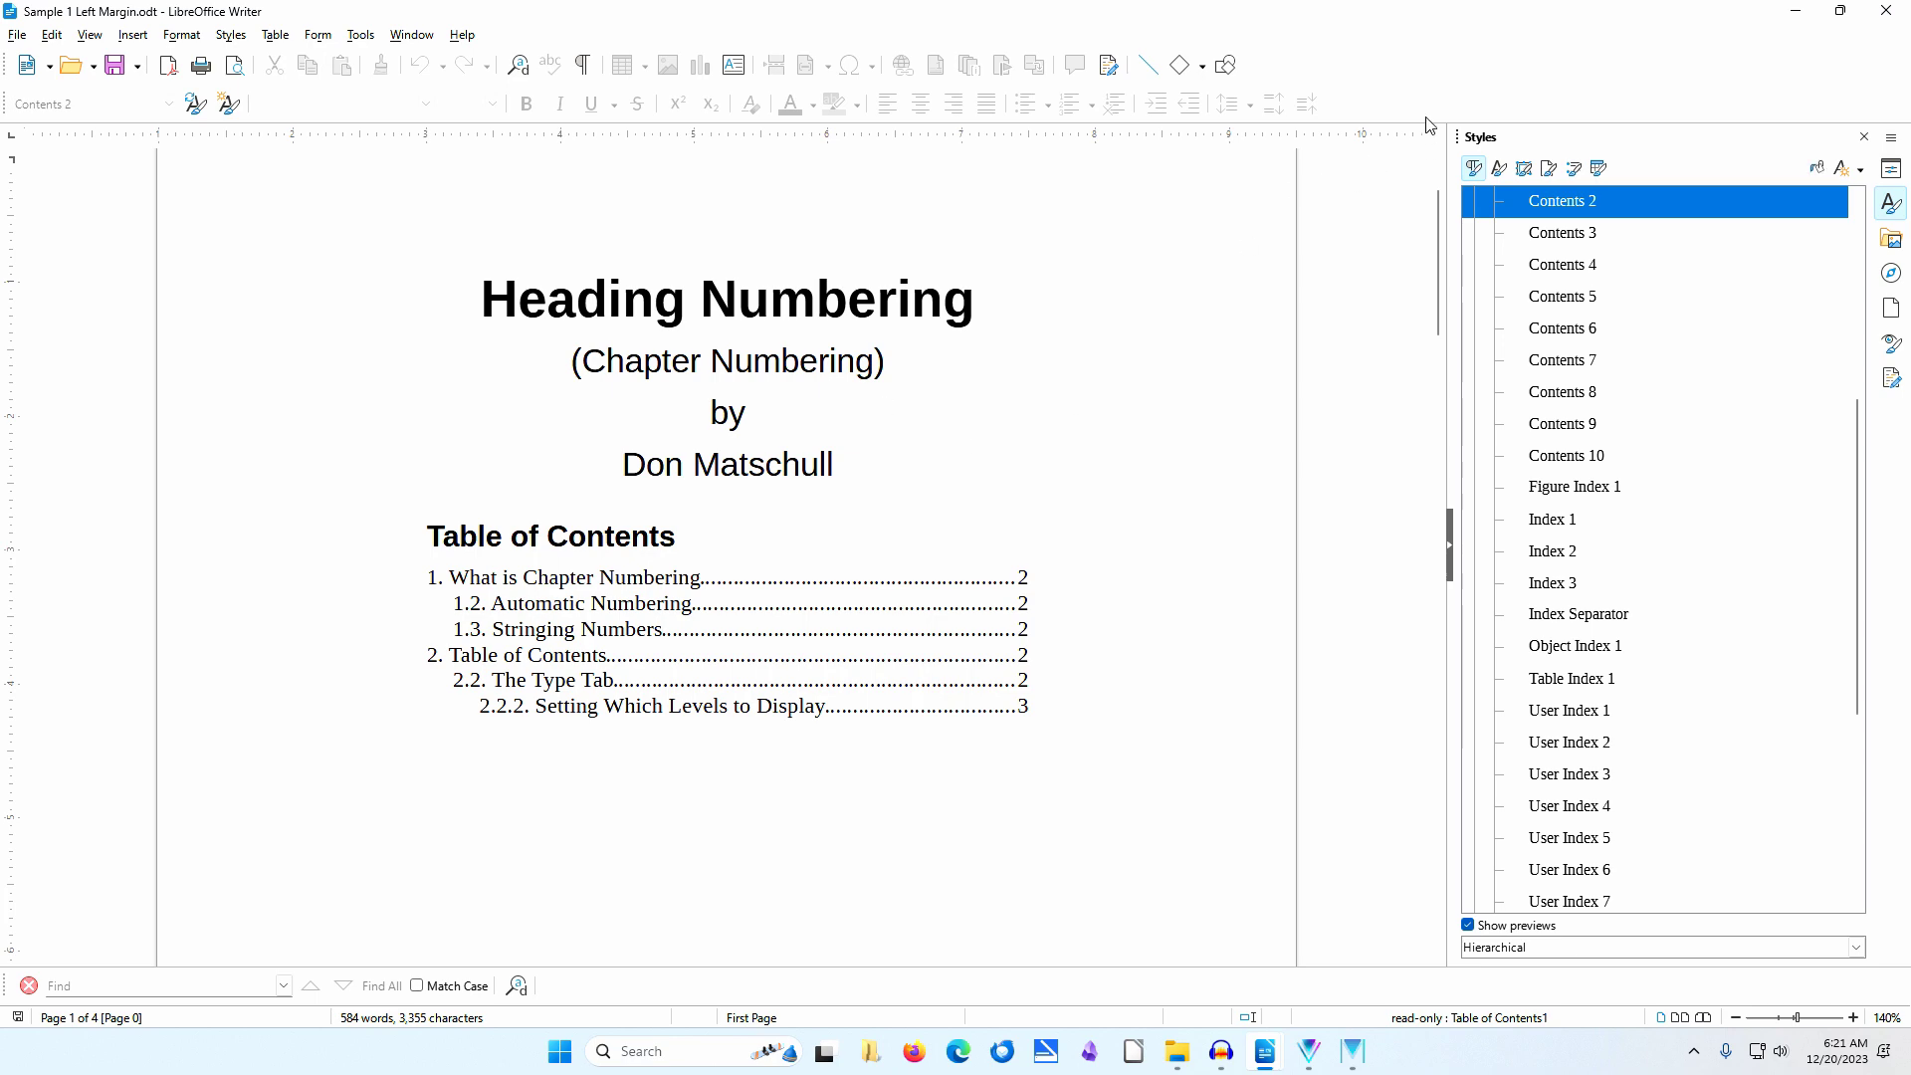
pyautogui.click(1792, 16)
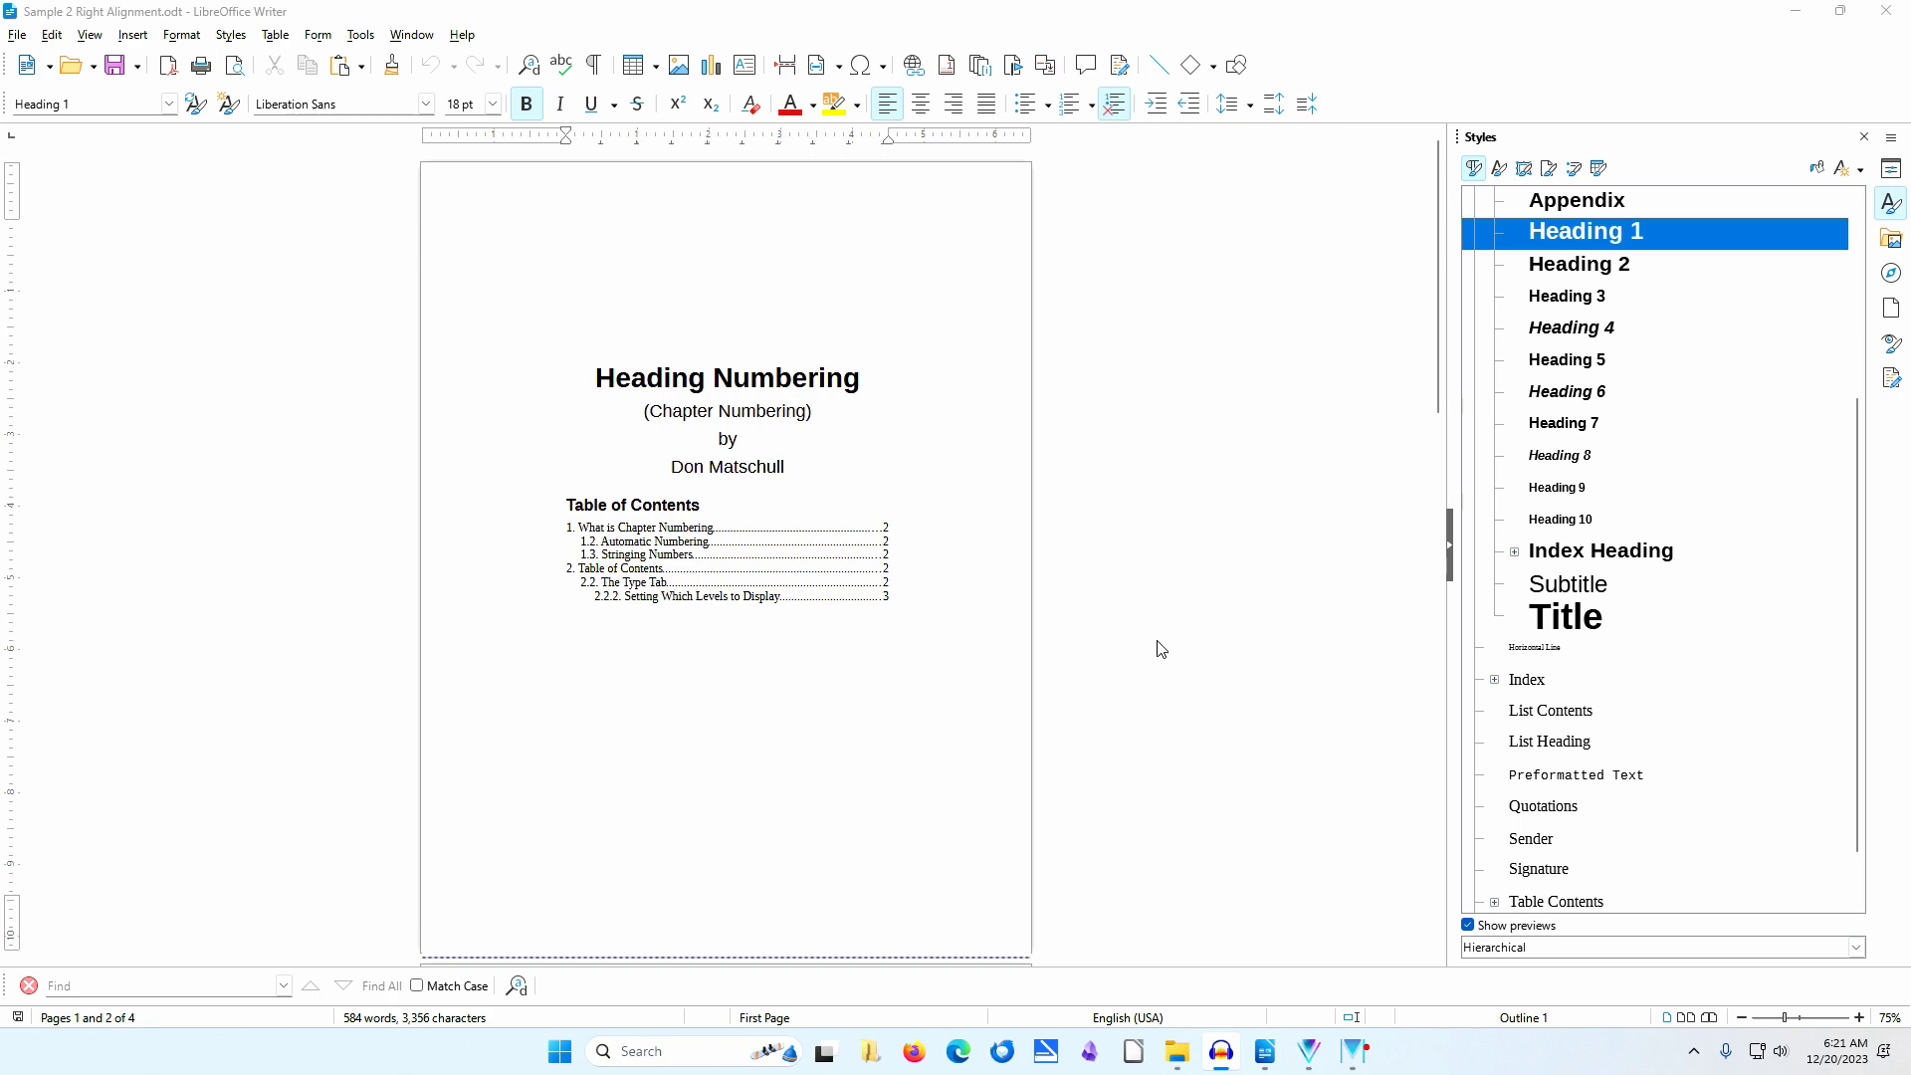
# Review the numbered headings and paragraphs on the first chapter page of Sample 2 Right Alignment.odt.
pyautogui.scroll(-8, 1155, 642)
pyautogui.scroll(-3, 1156, 639)
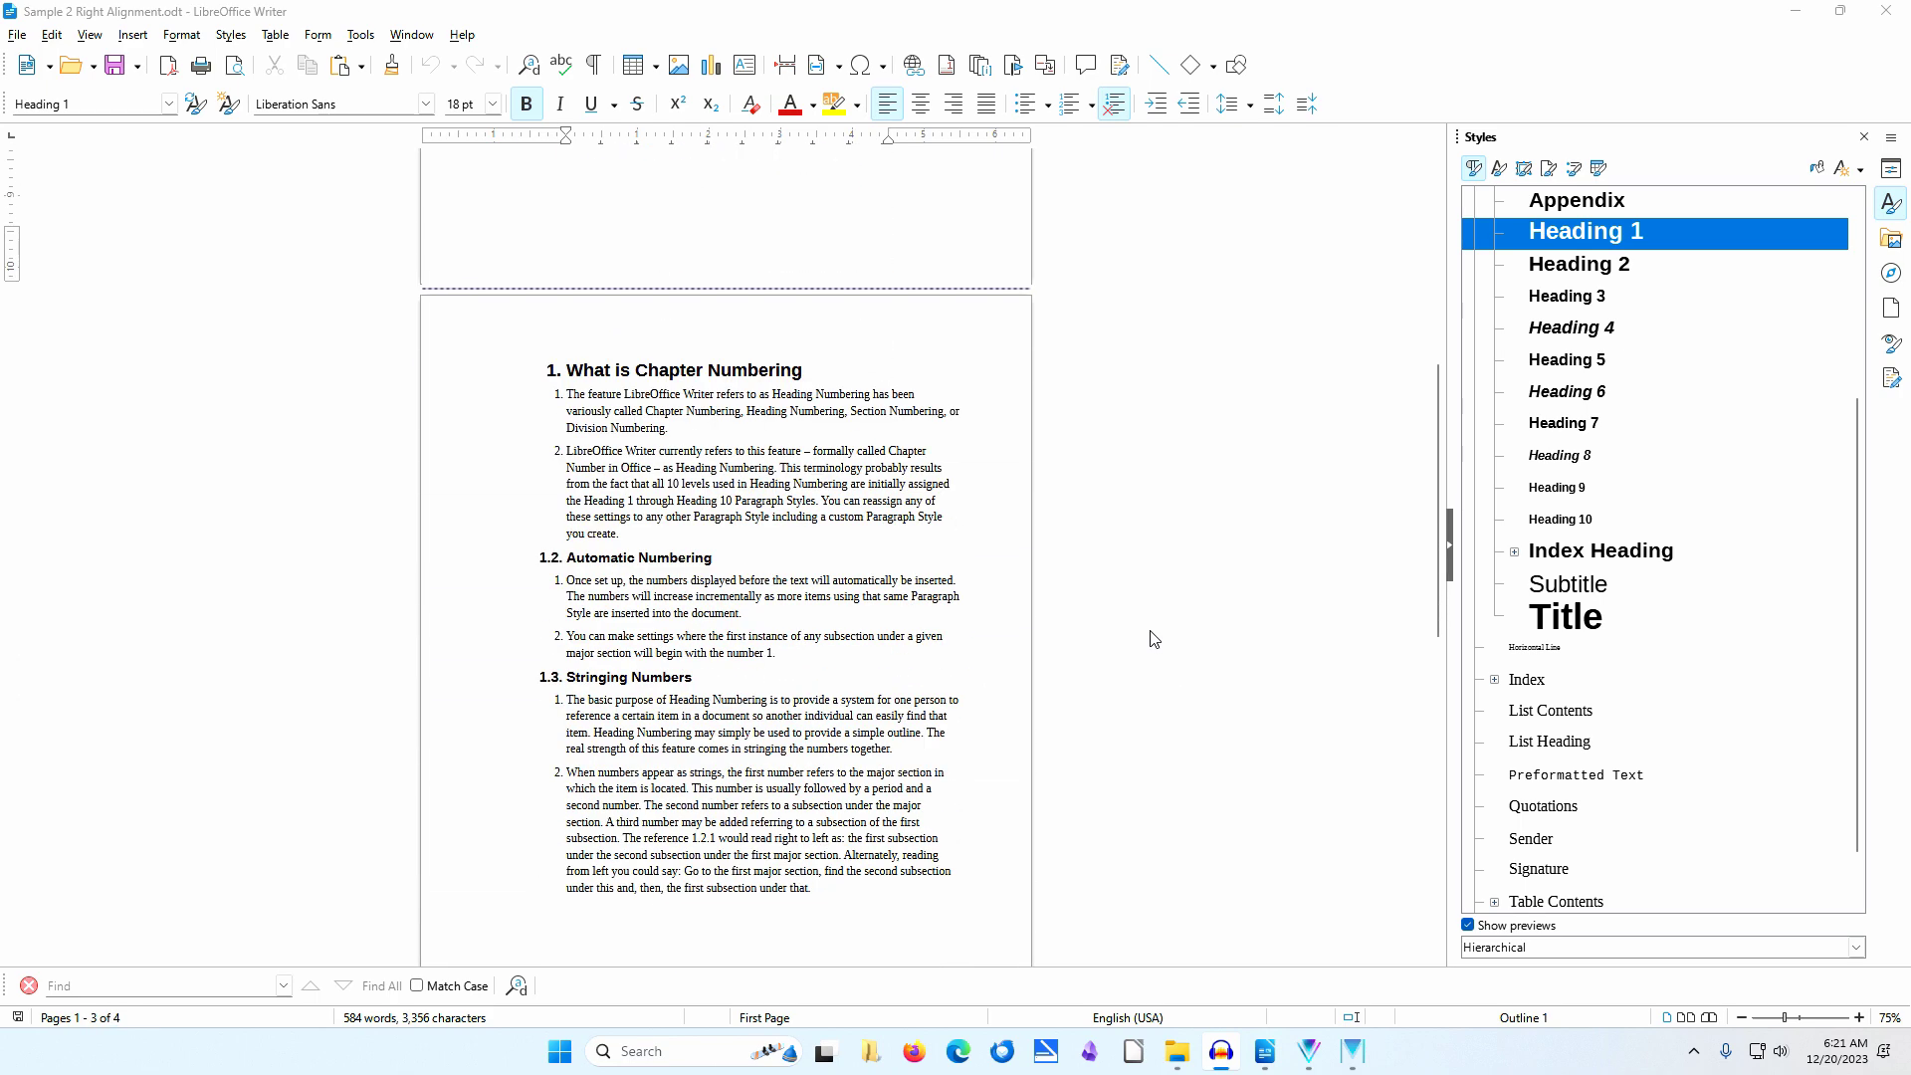
pyautogui.scroll(-1, 1154, 639)
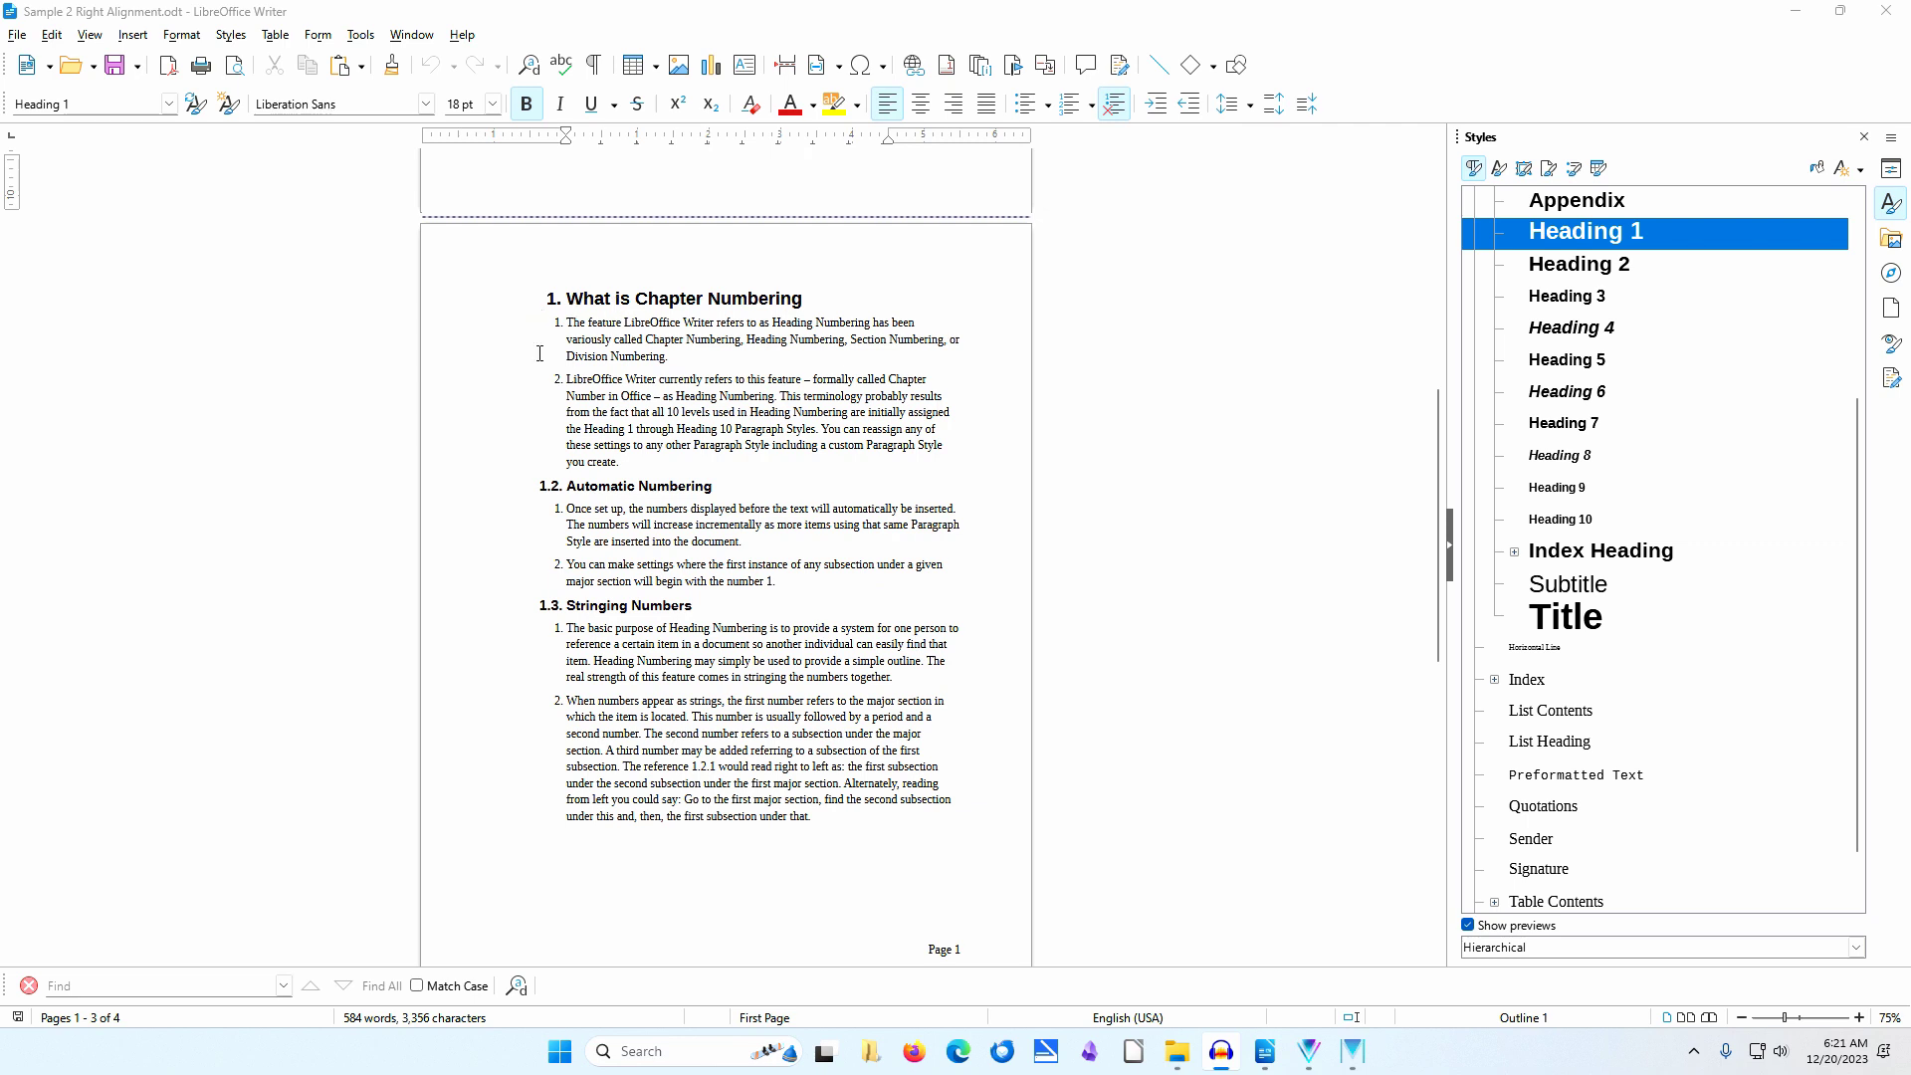
pyautogui.click(1857, 1019)
pyautogui.scroll(-2, 915, 711)
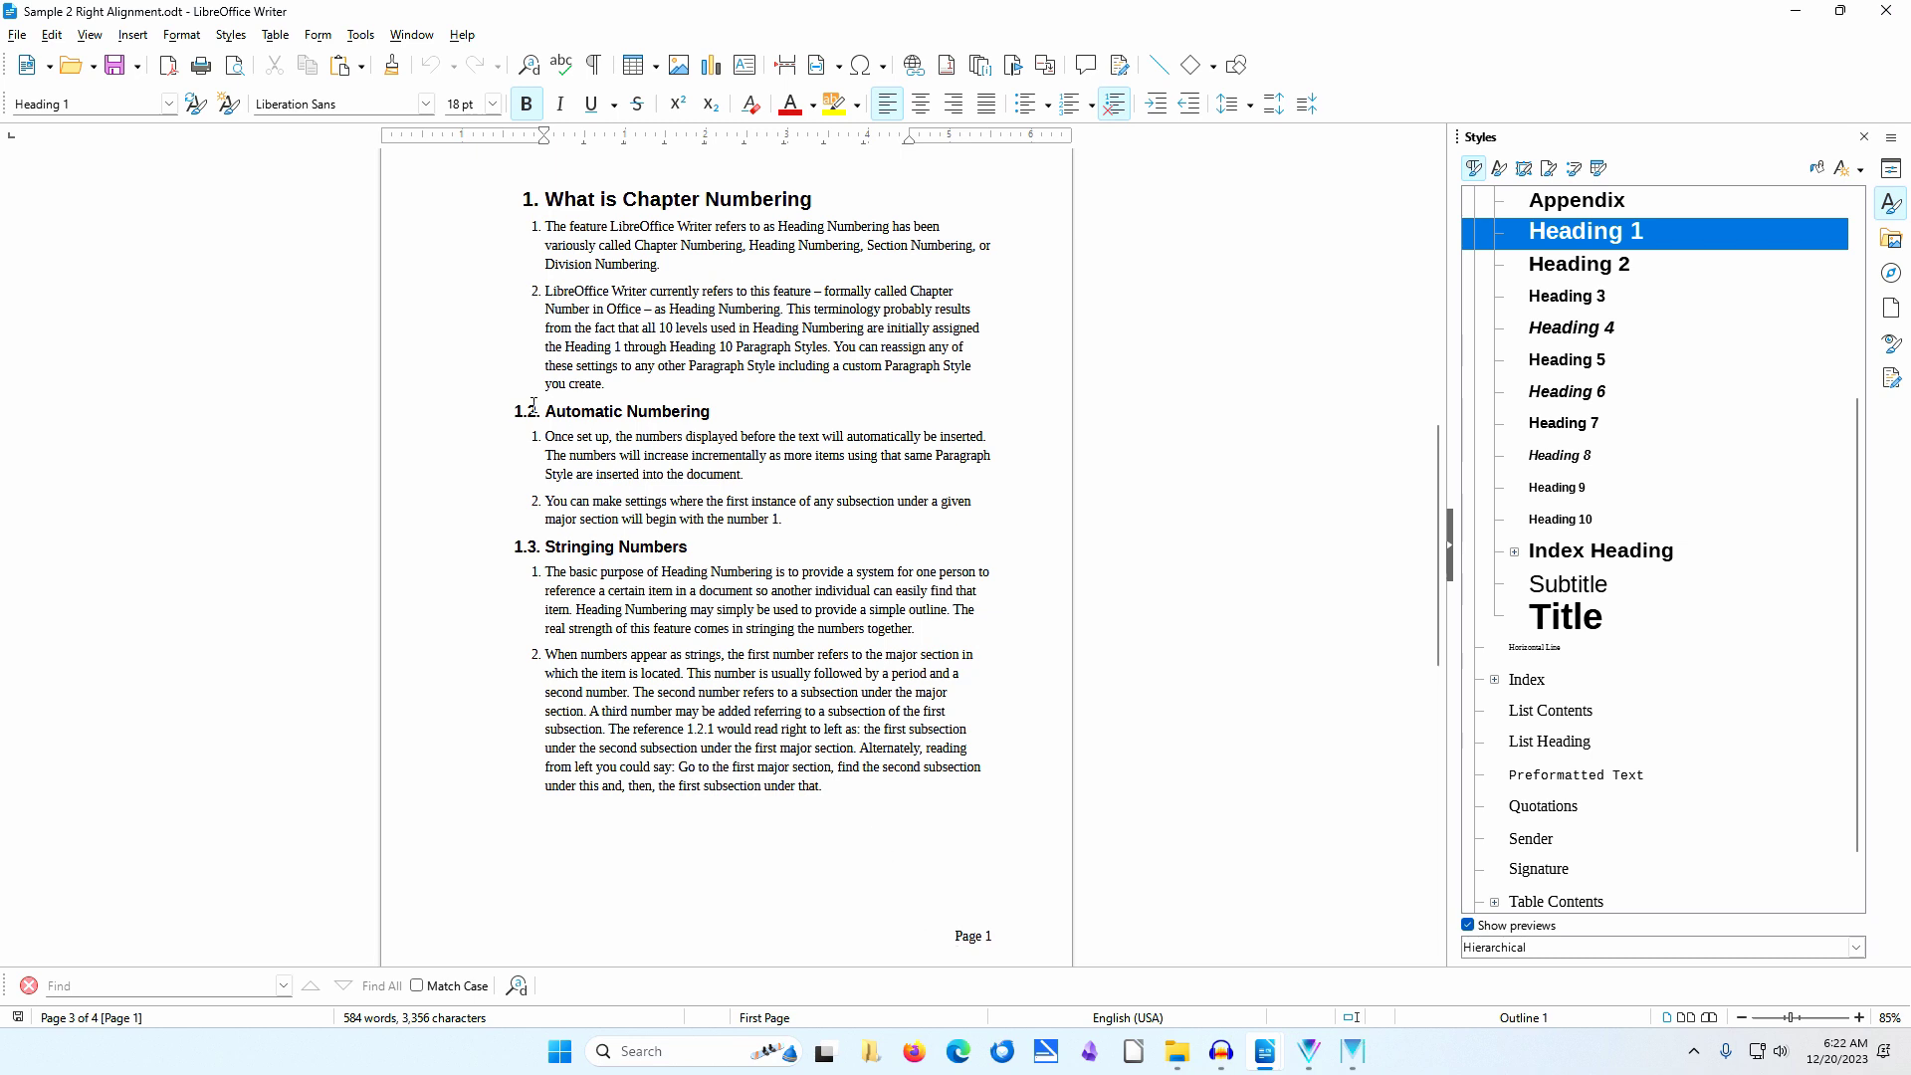
# Inspect the level 1 position and spacing settings in the Chapter Numbering dialog of Sample 2 Right Alignment.odt.
pyautogui.click(361, 40)
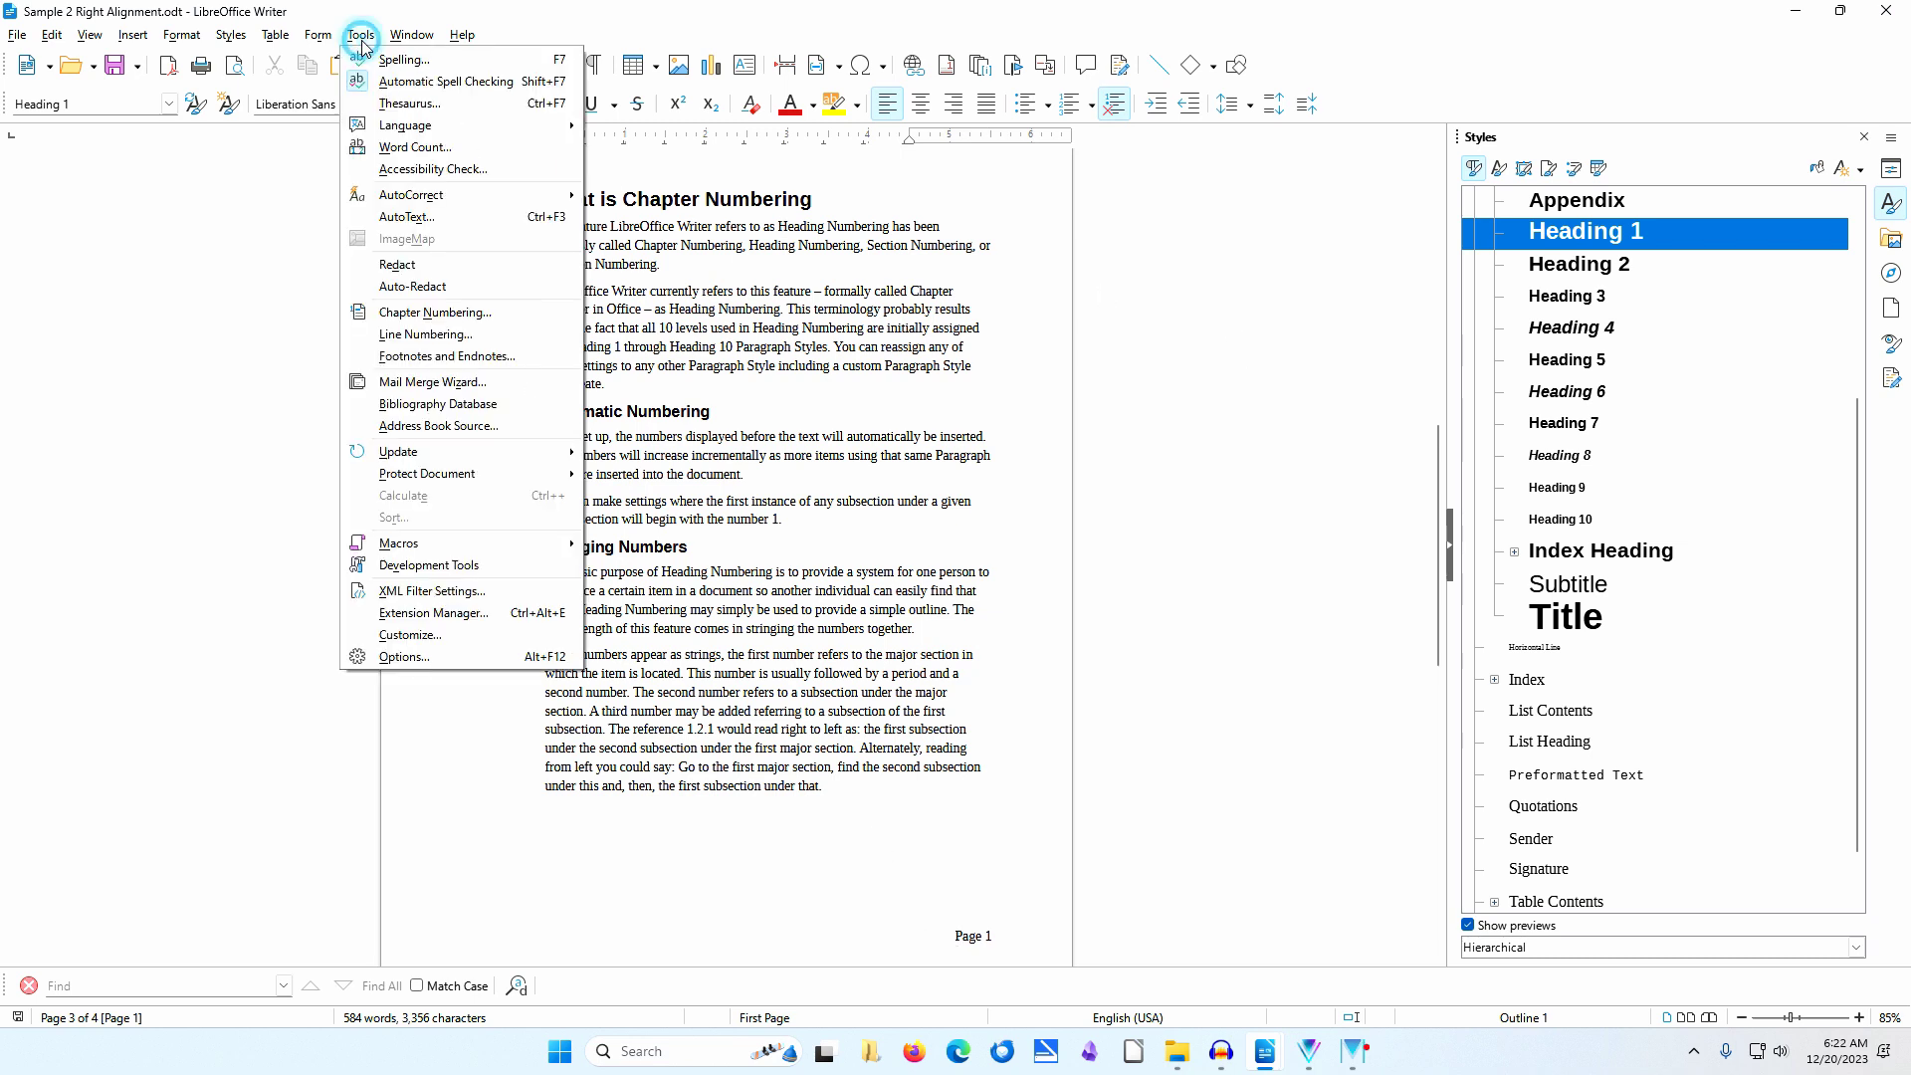
pyautogui.click(430, 315)
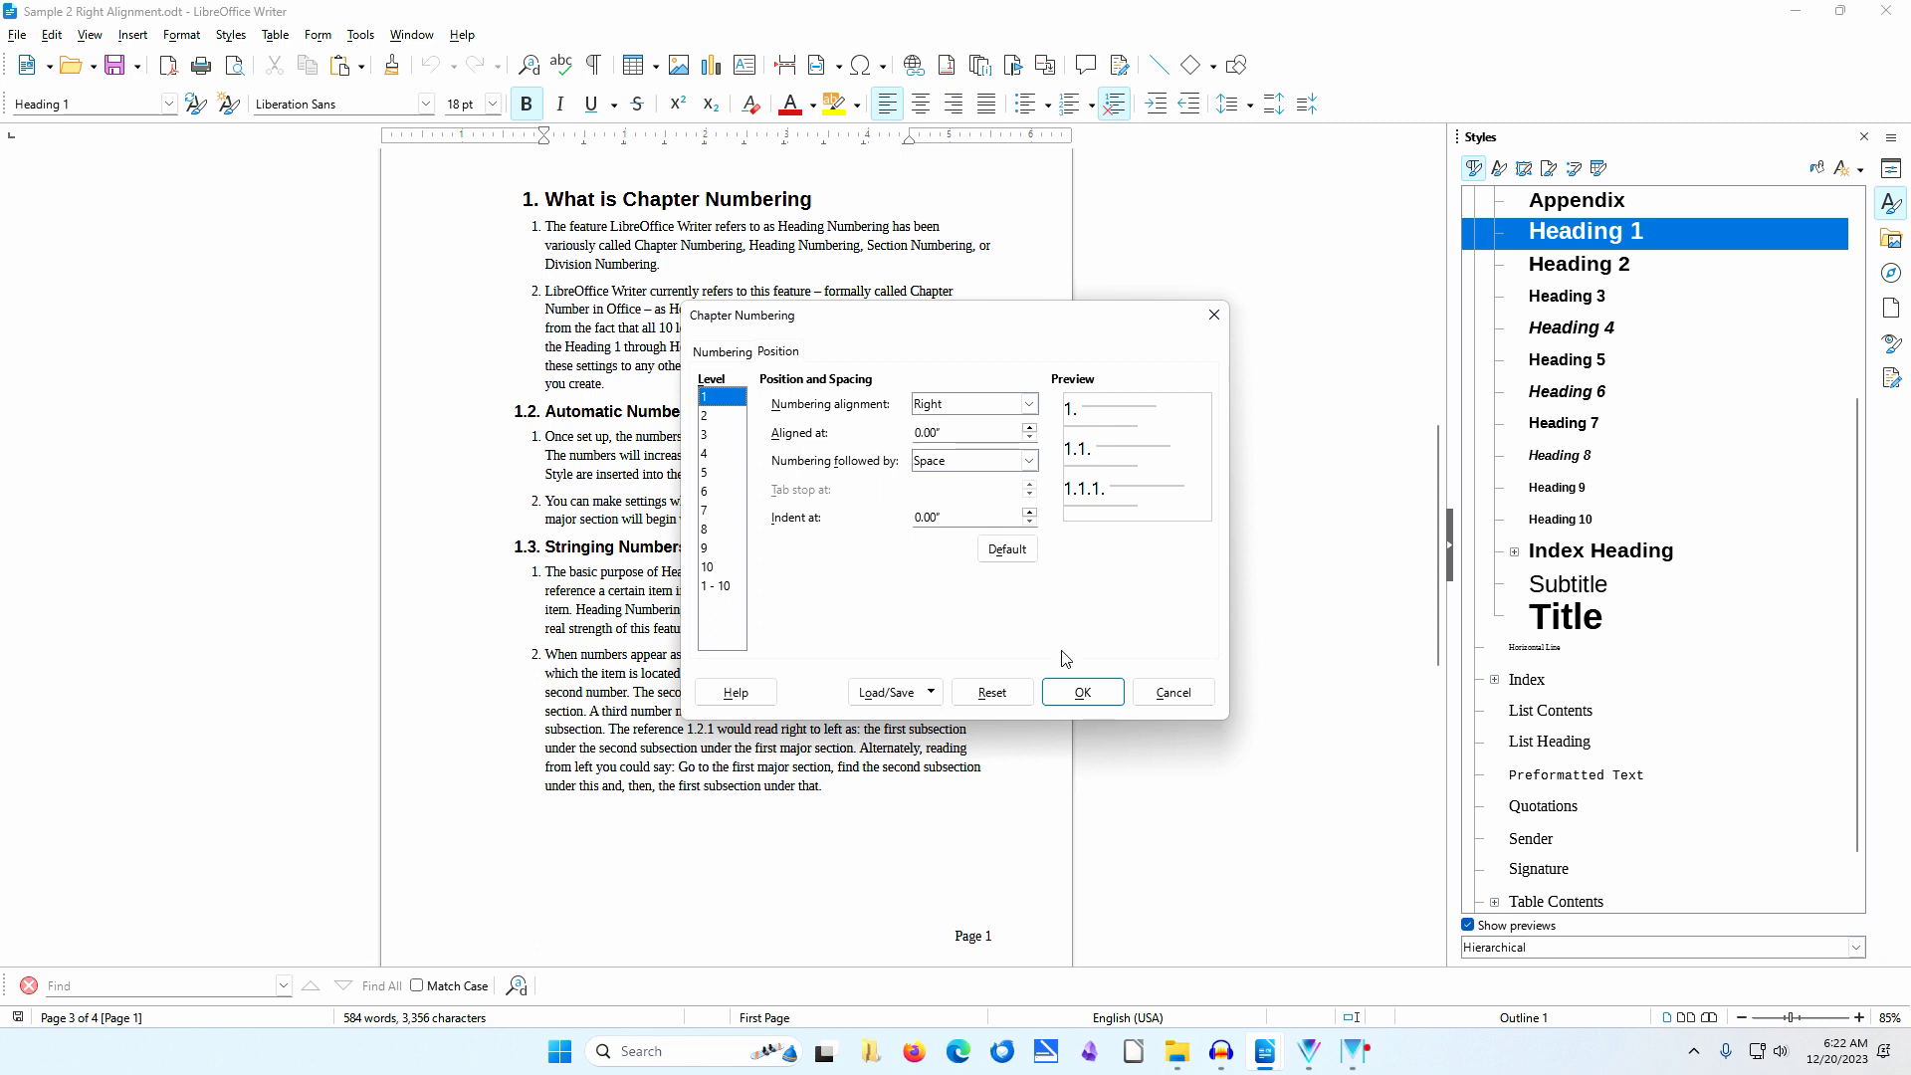
pyautogui.click(1162, 700)
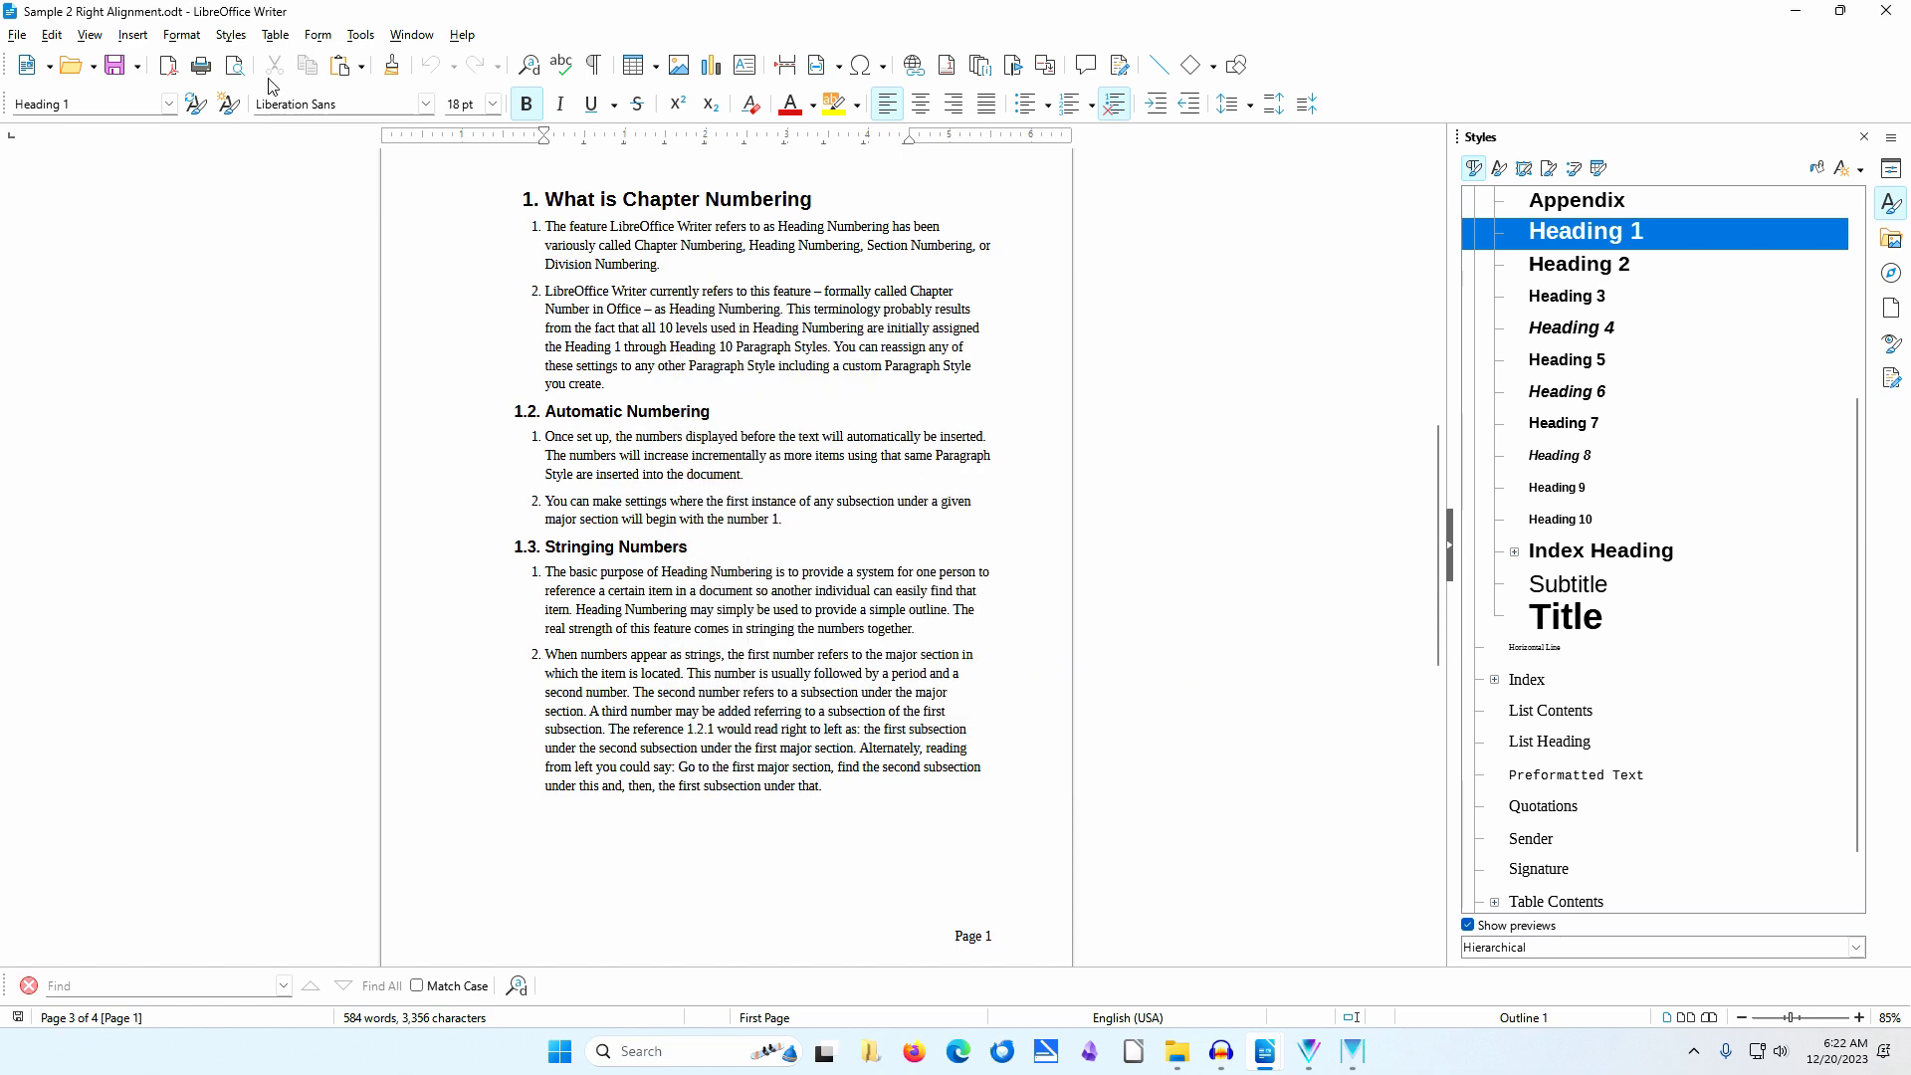
# View the numbered pages of Sample 2 Right Alignment.odt in print preview, close the preview and minimize the document.
pyautogui.click(236, 67)
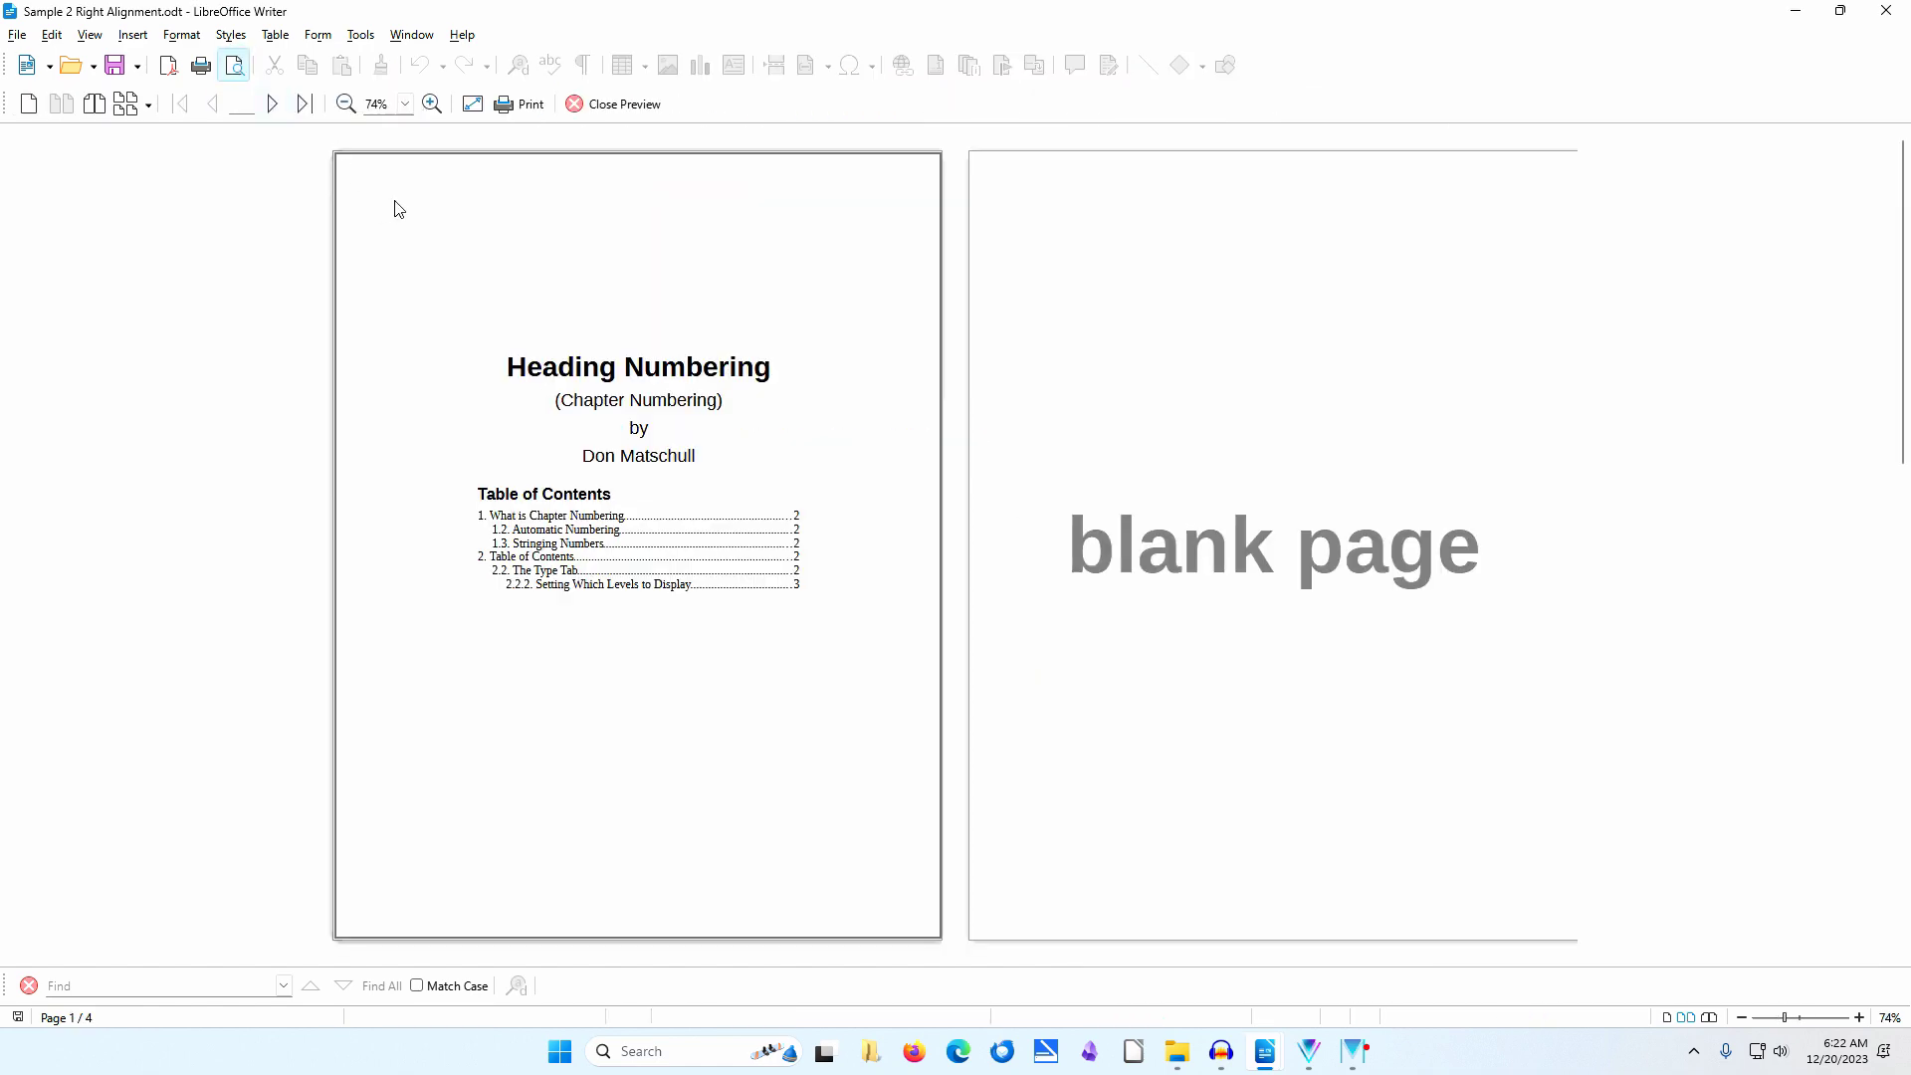
pyautogui.click(273, 103)
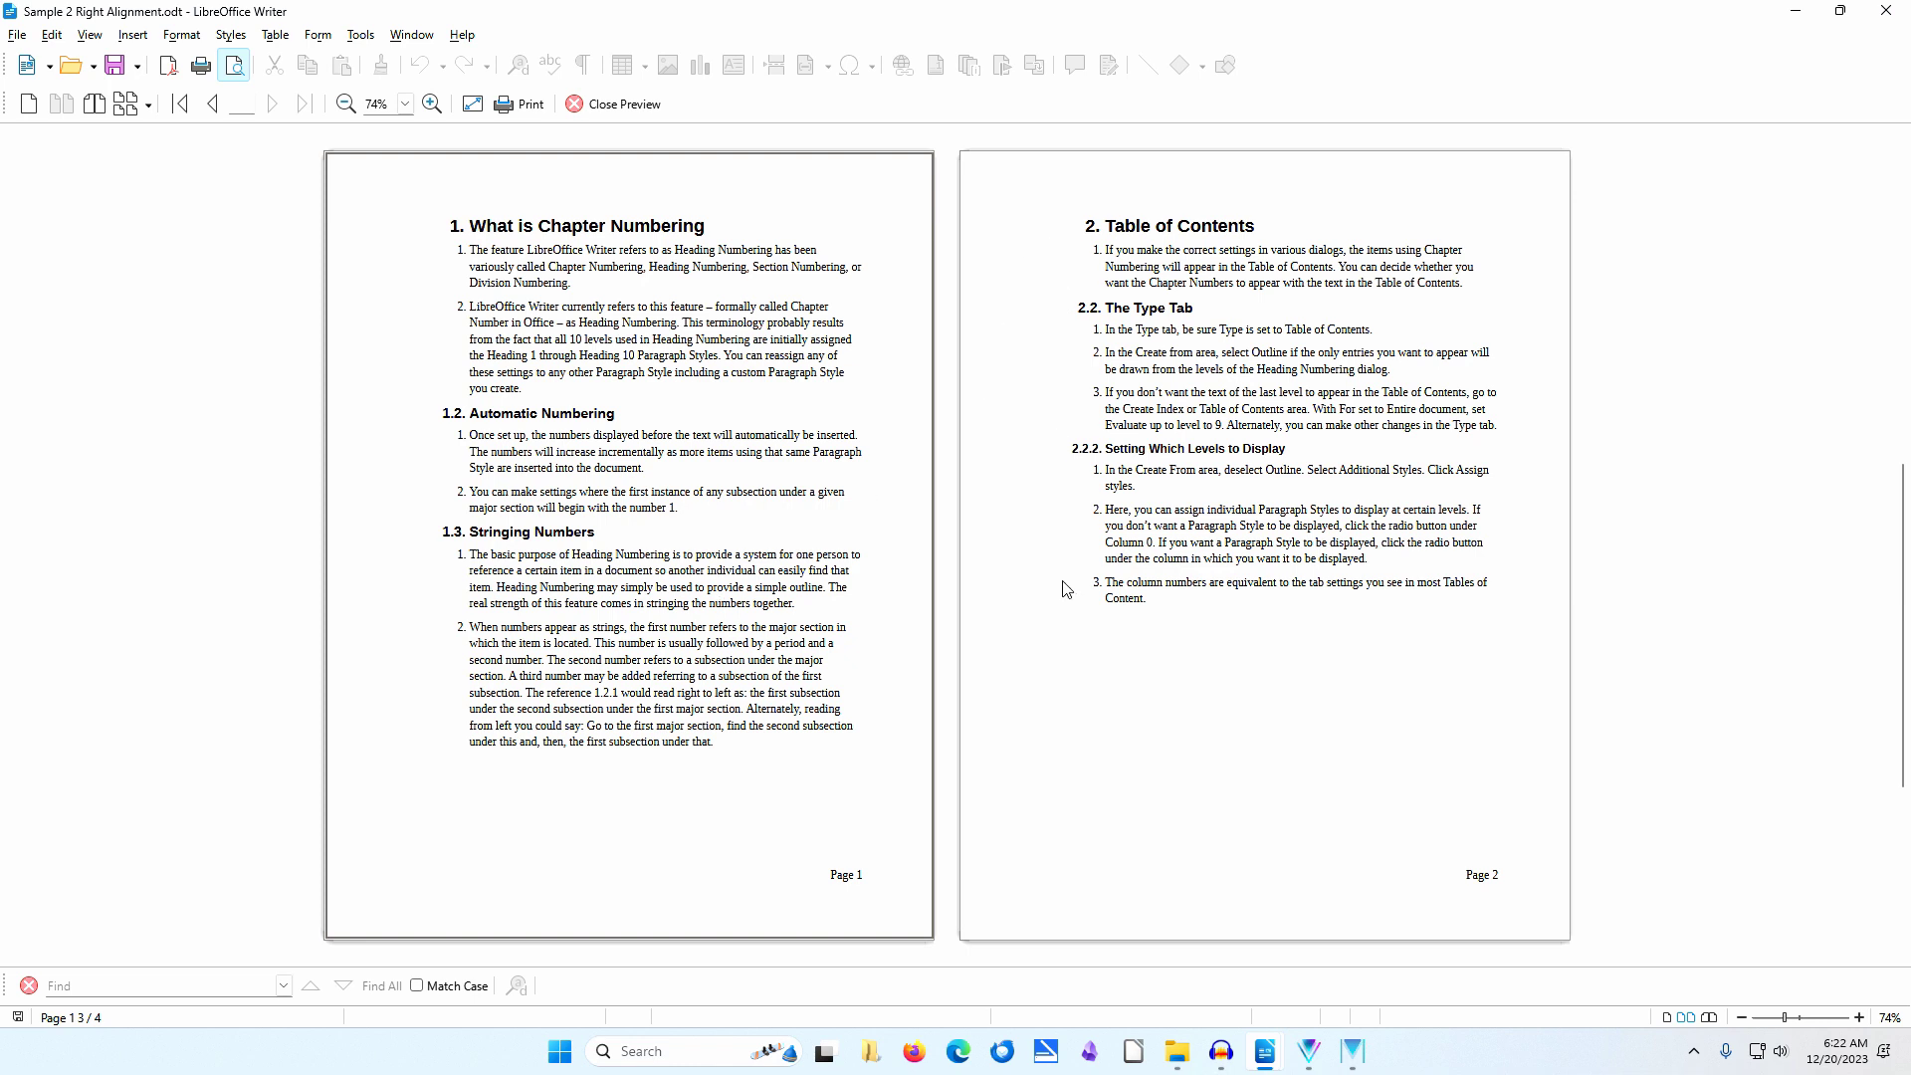
pyautogui.click(611, 105)
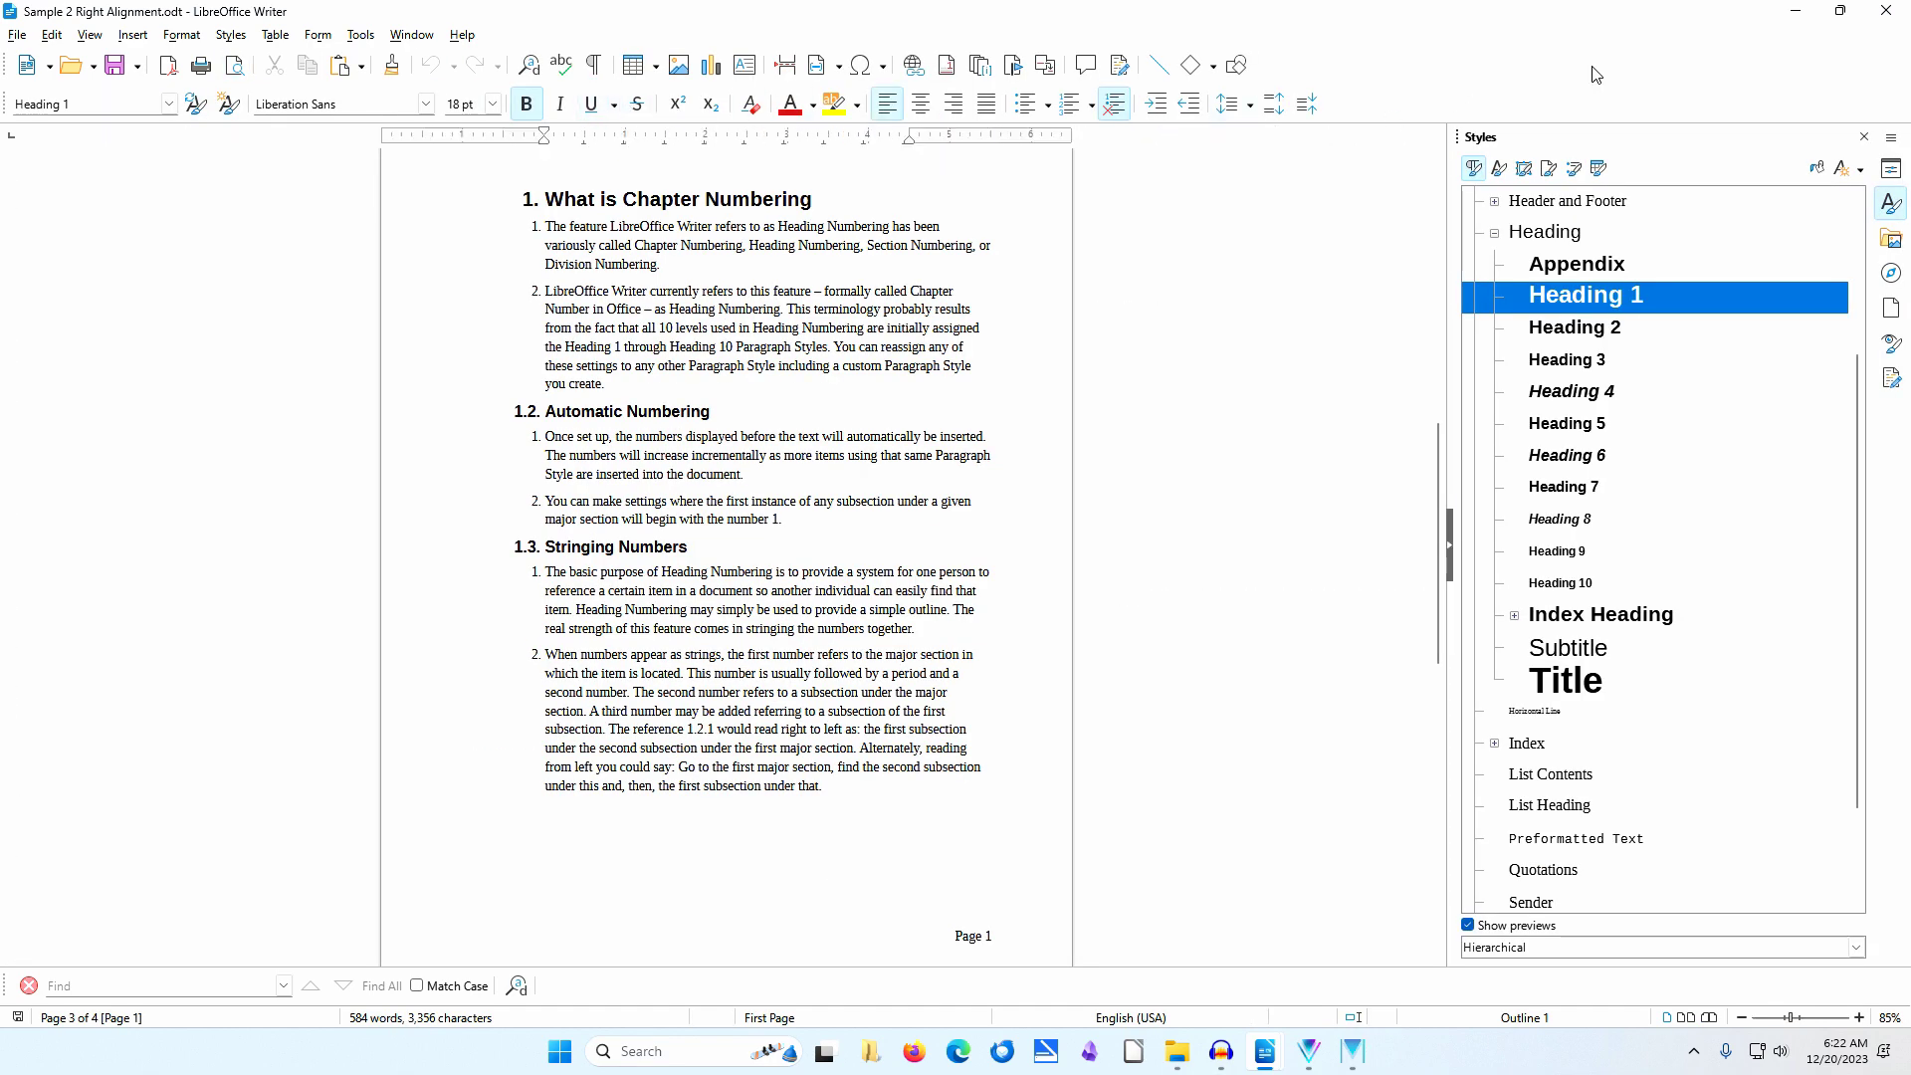
pyautogui.click(1796, 20)
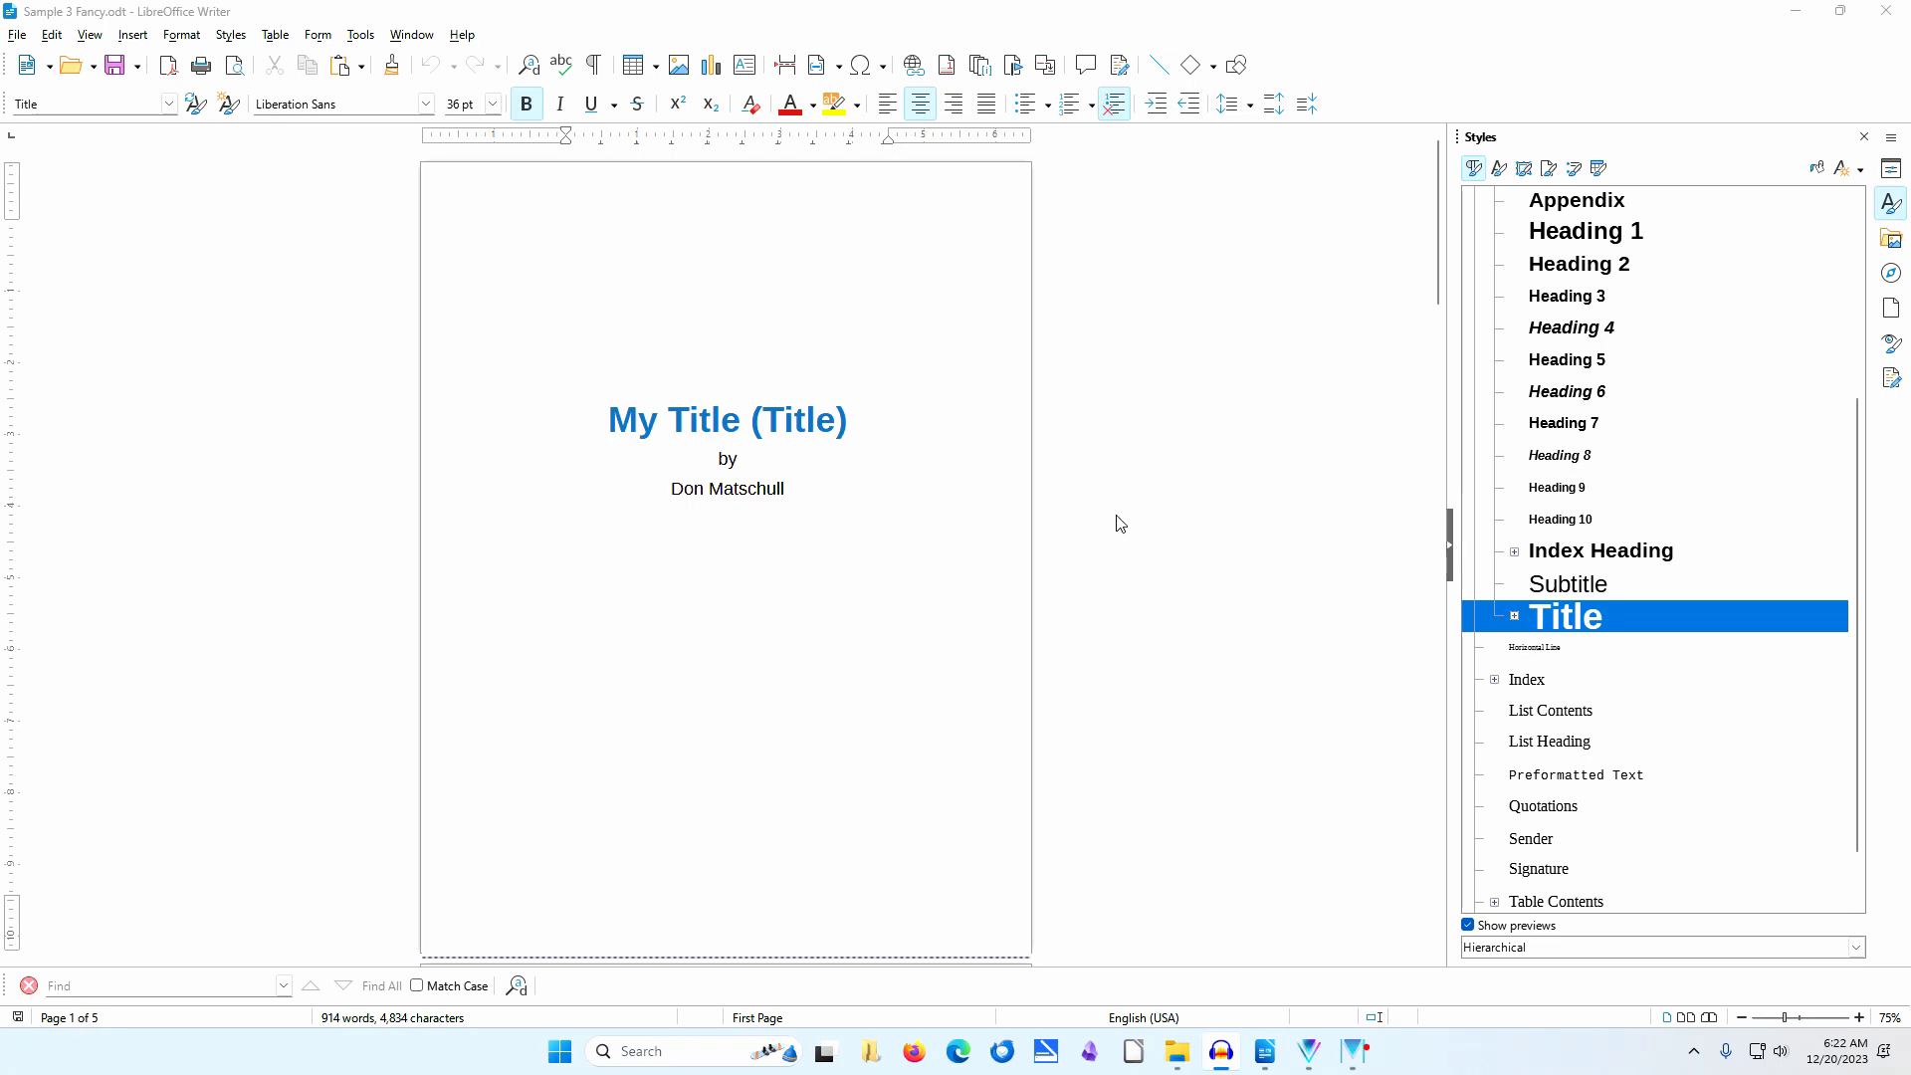
# Examine the title page and table of contents of Sample 3 Fancy.odt in print preview, and its Chapter 1 page in normal view.
pyautogui.click(233, 68)
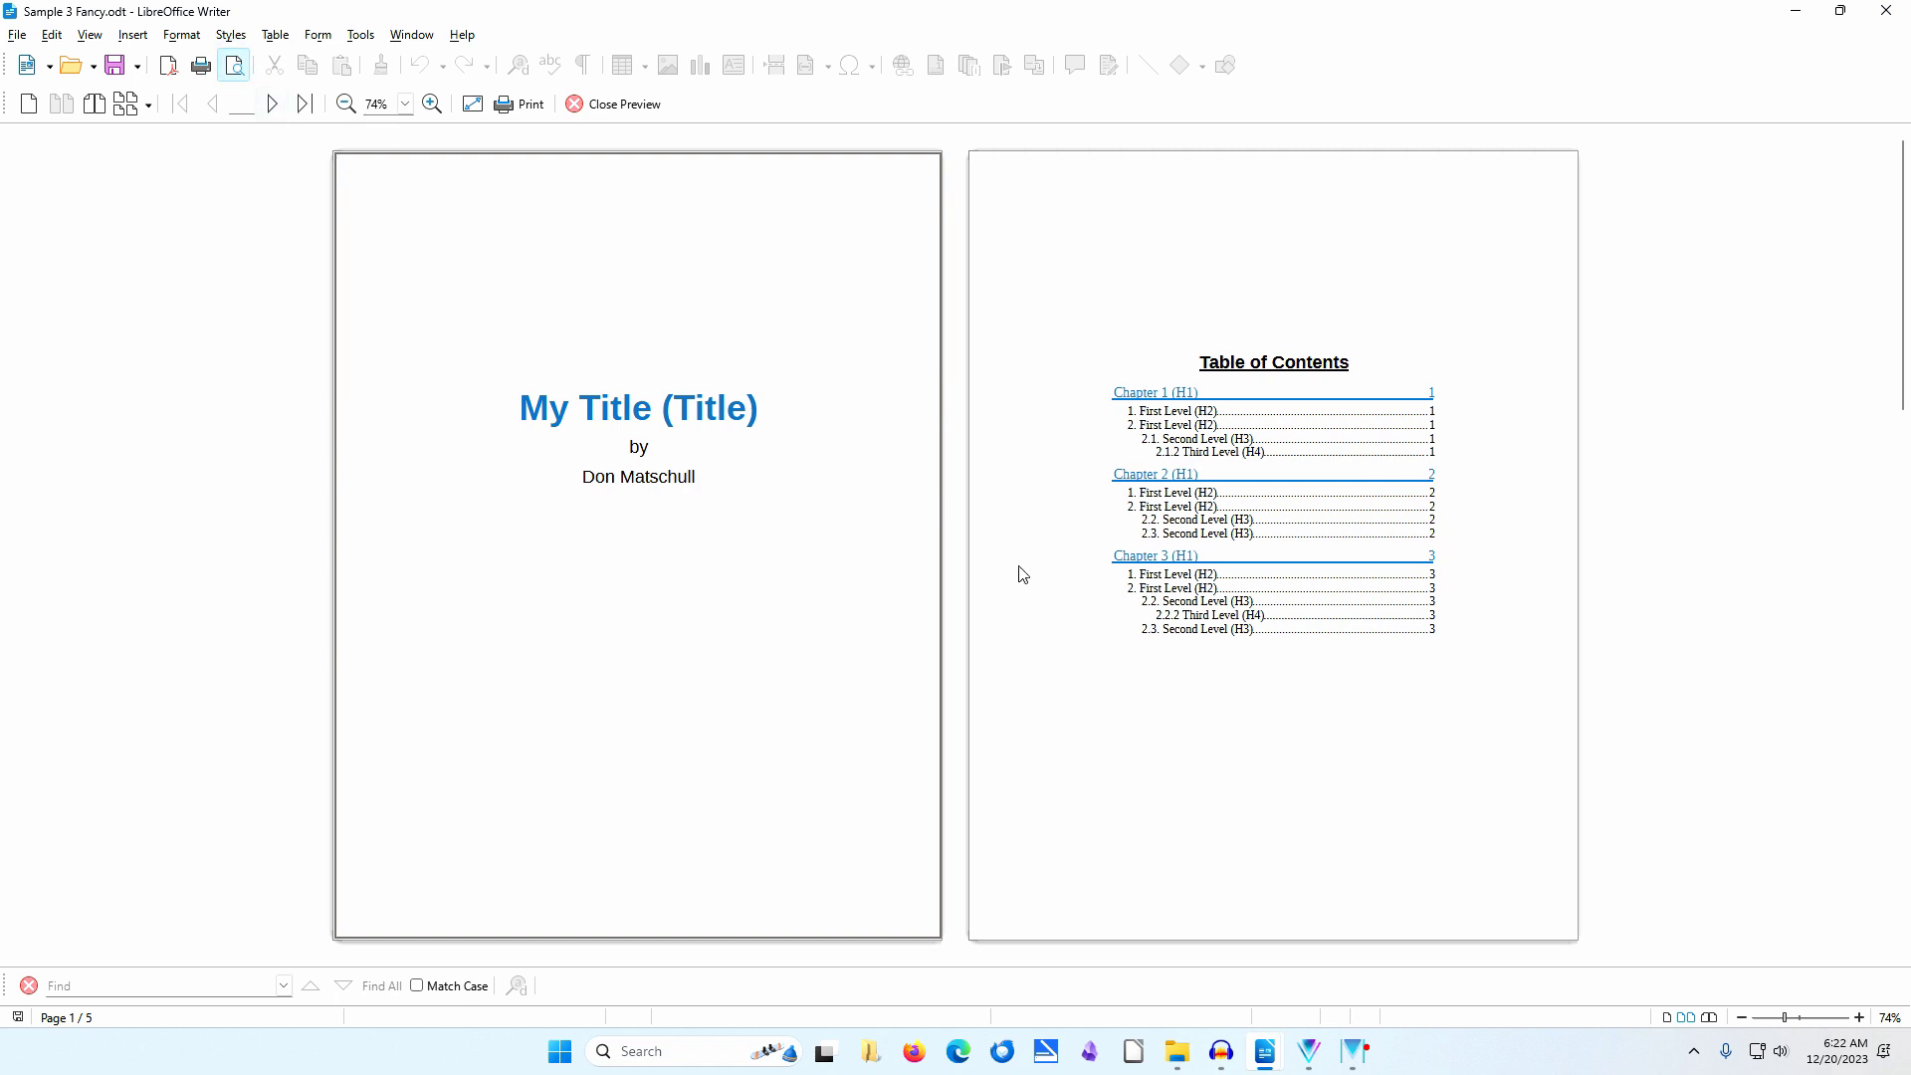
pyautogui.click(1861, 1017)
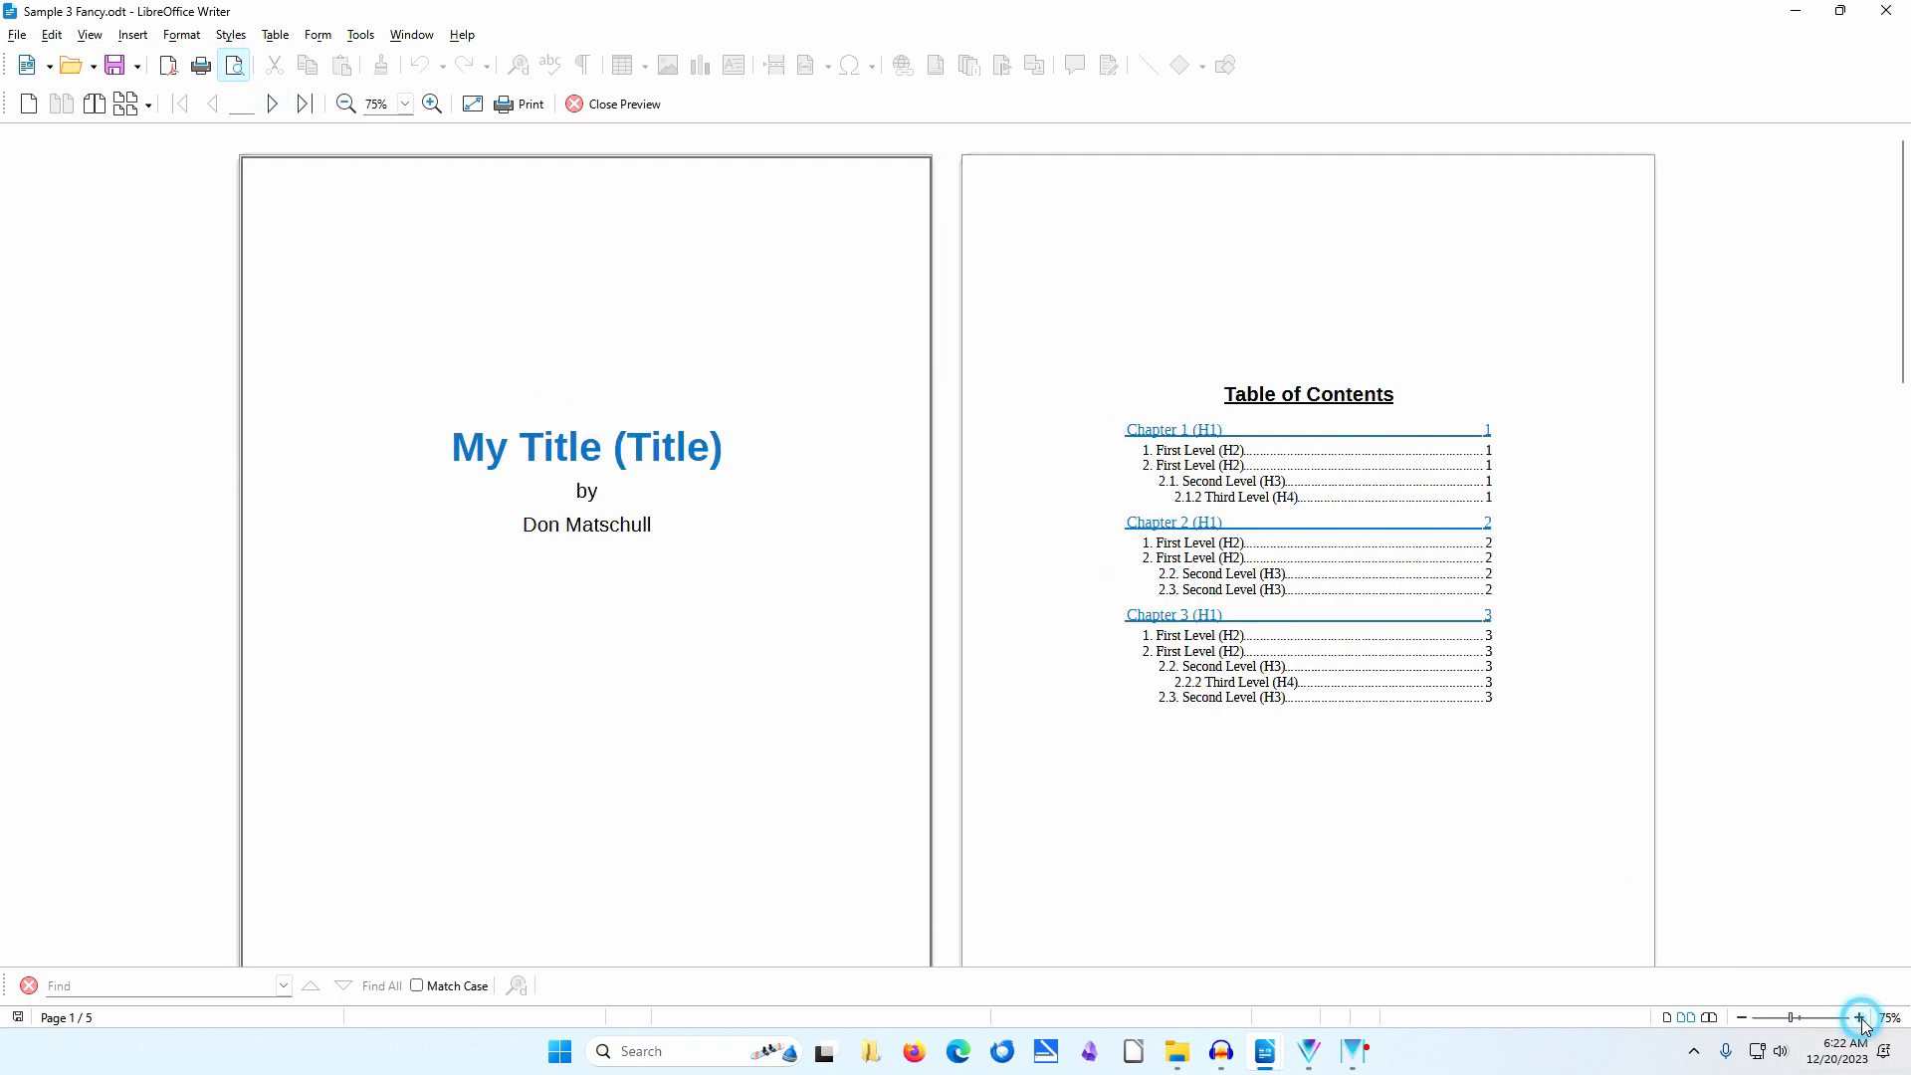
pyautogui.scroll(-3, 905, 670)
pyautogui.scroll(3, 866, 670)
pyautogui.click(1859, 1017)
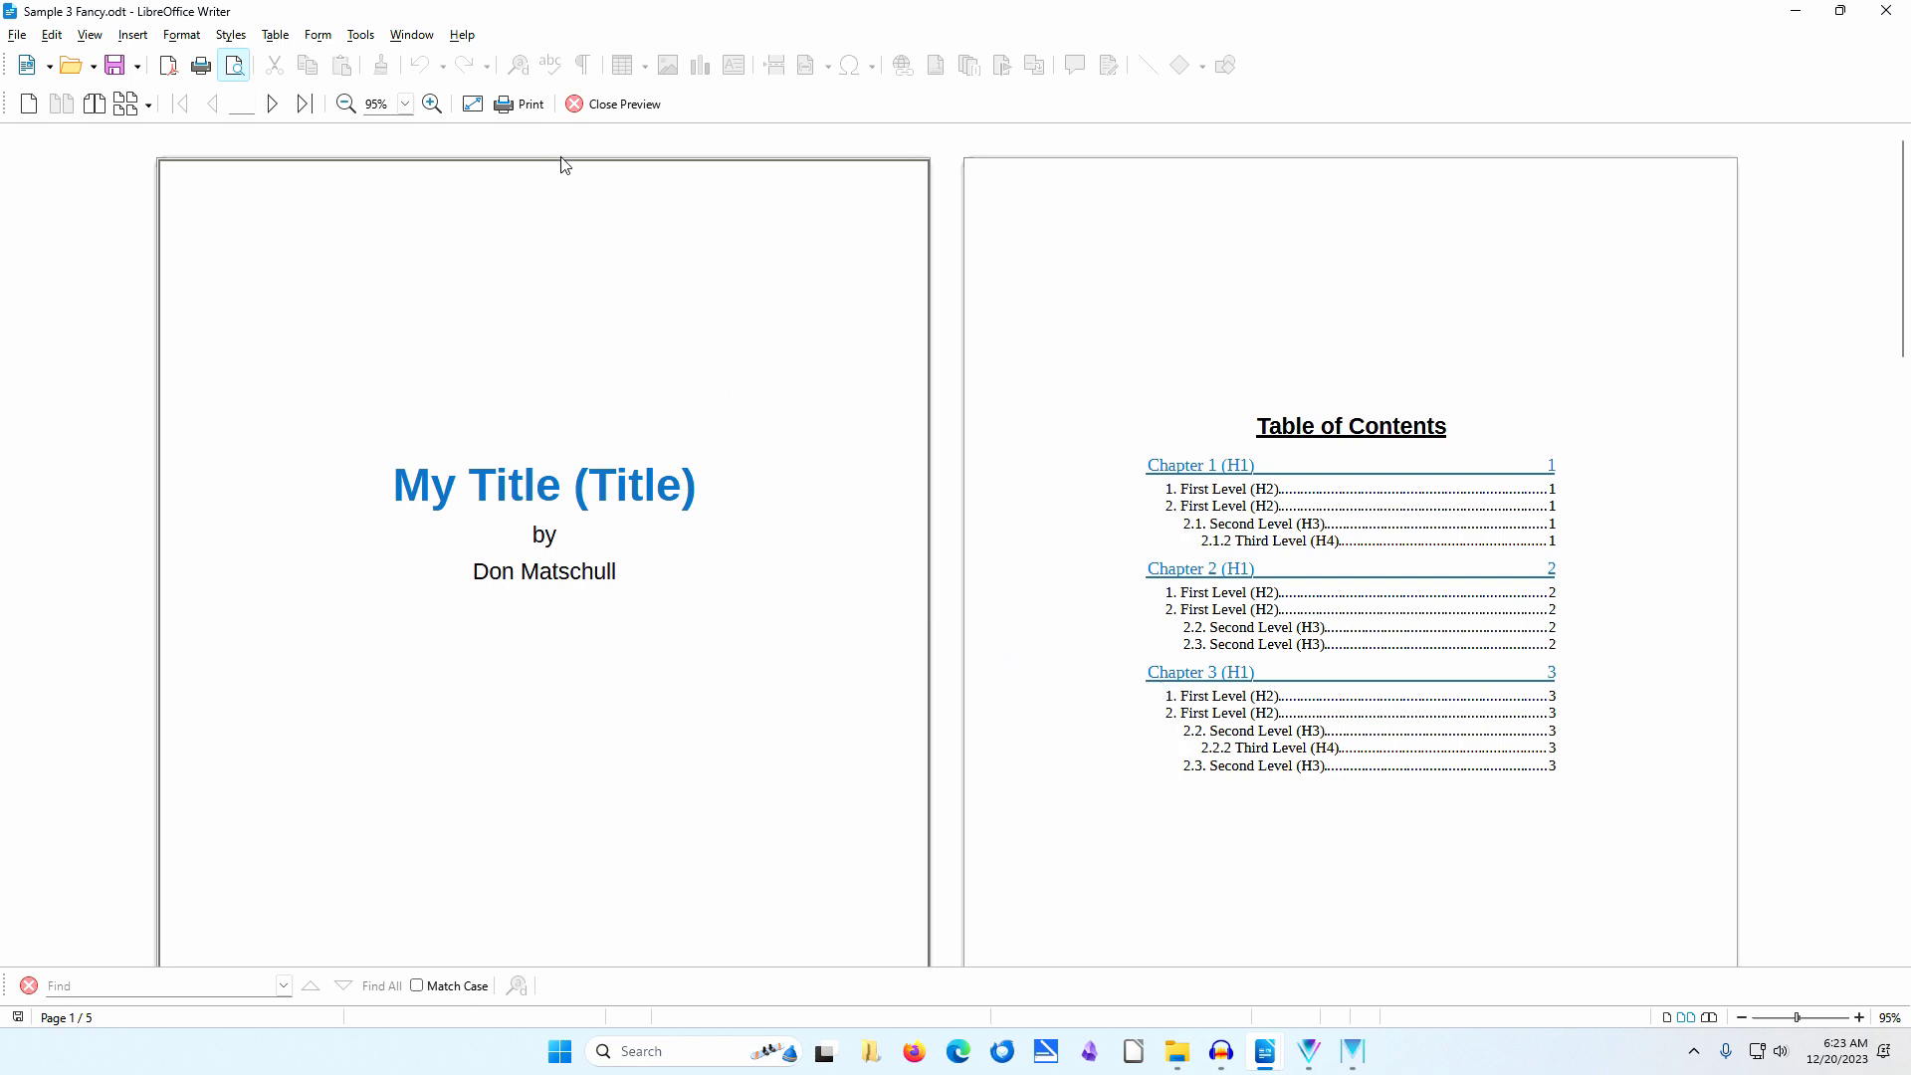
pyautogui.click(611, 105)
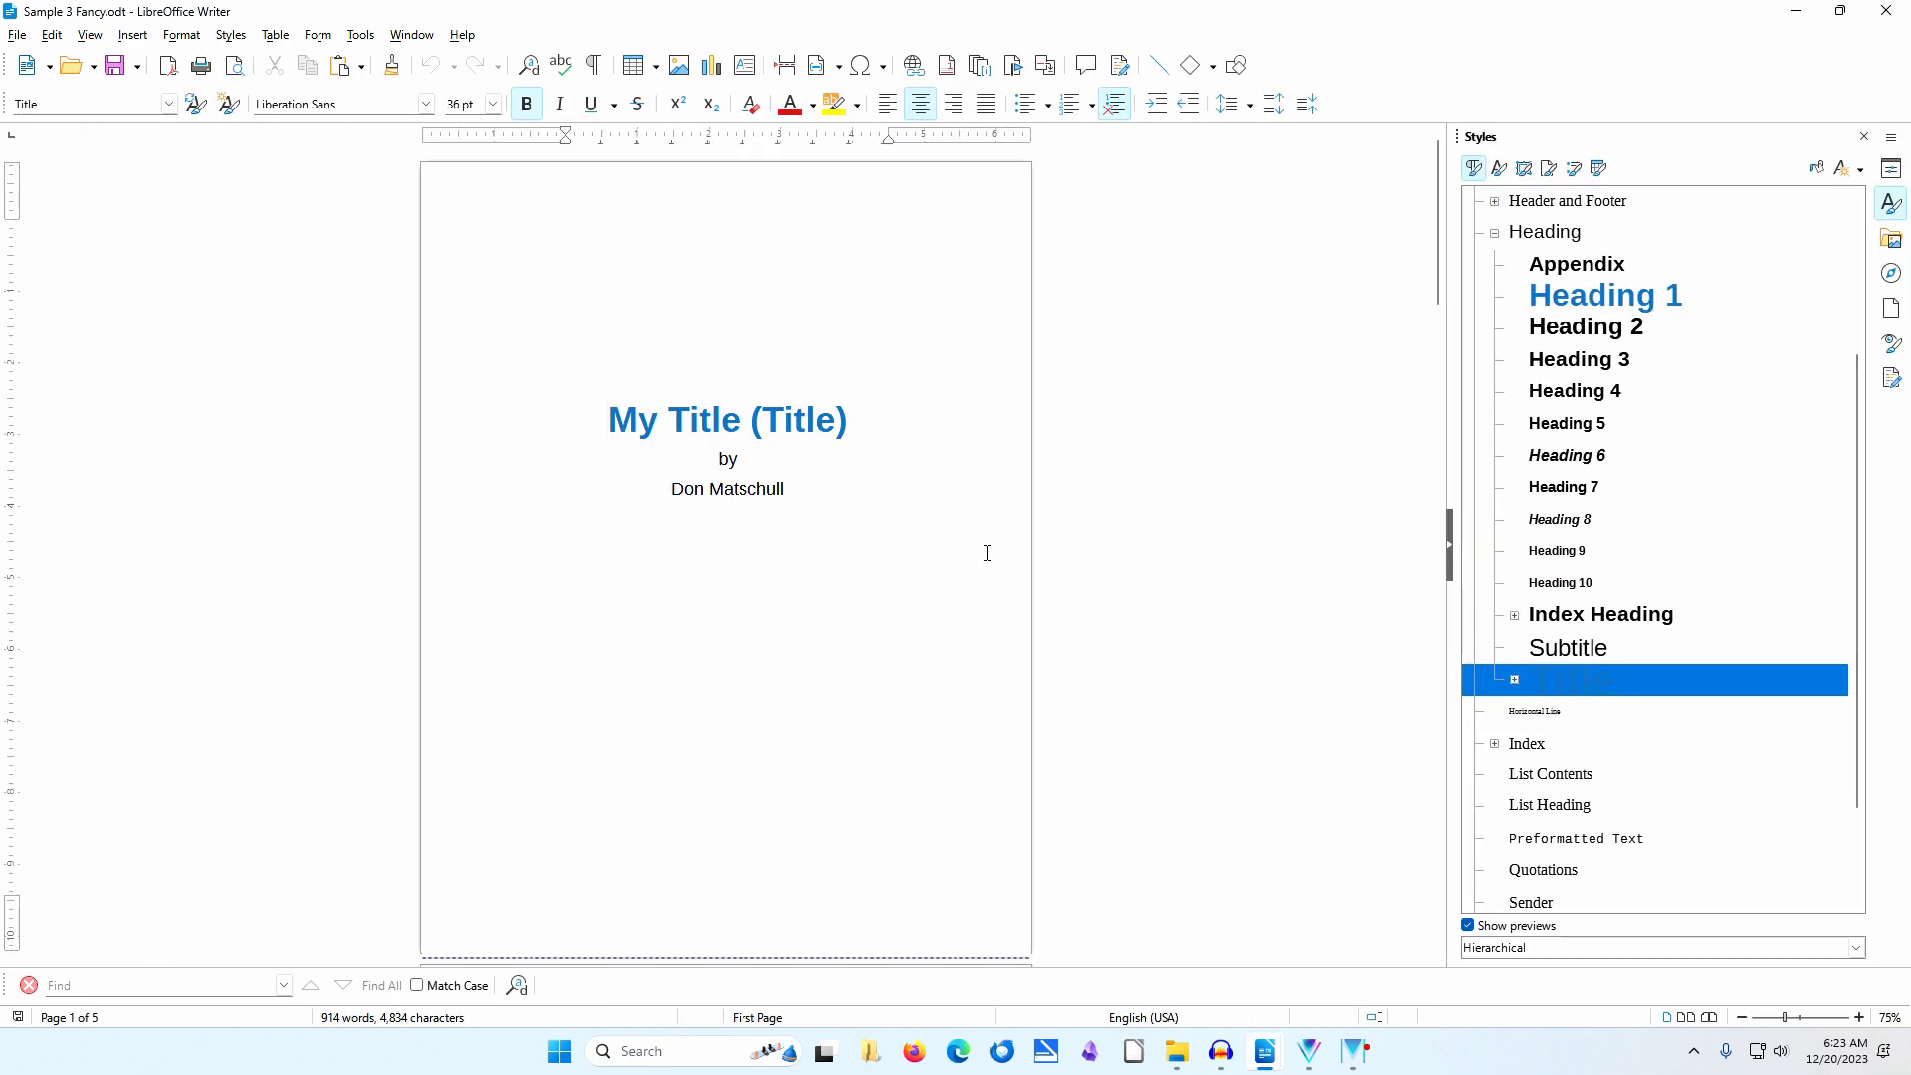
pyautogui.scroll(-15, 988, 553)
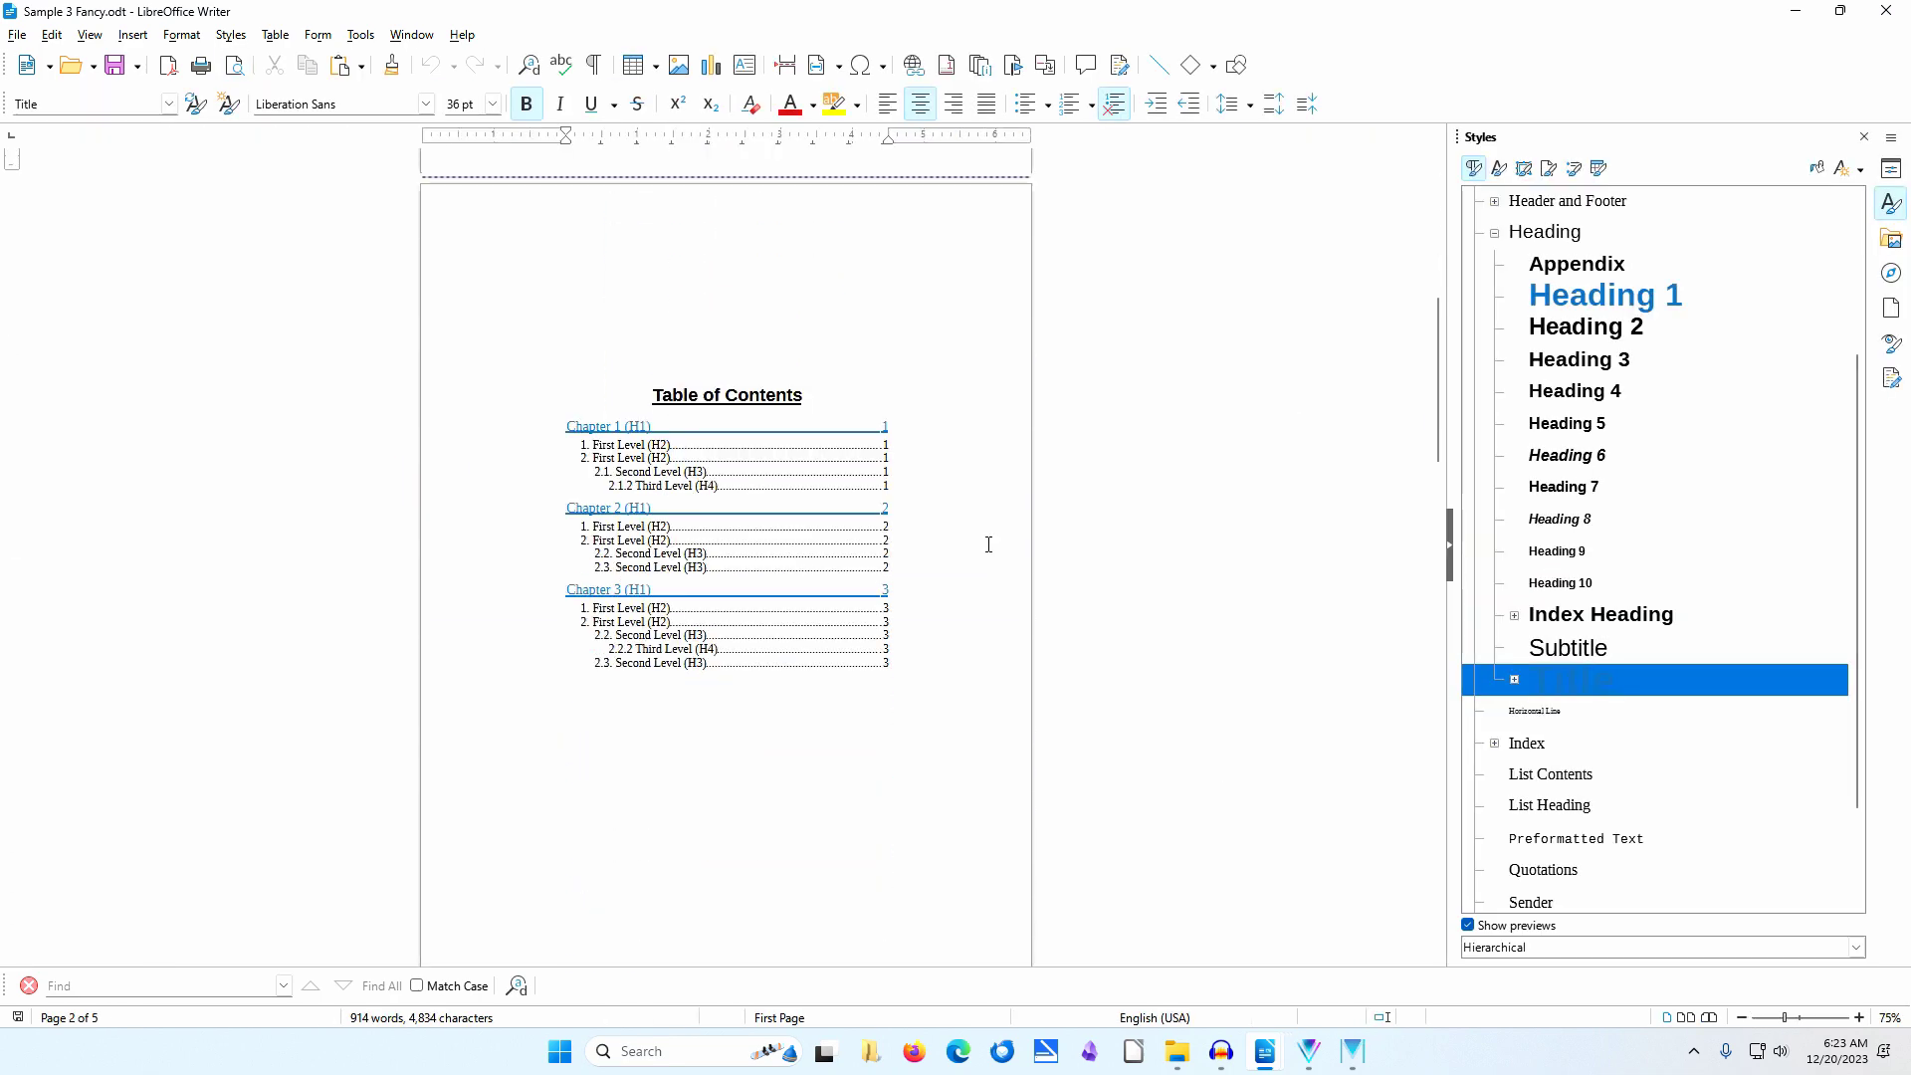
pyautogui.scroll(-5, 987, 548)
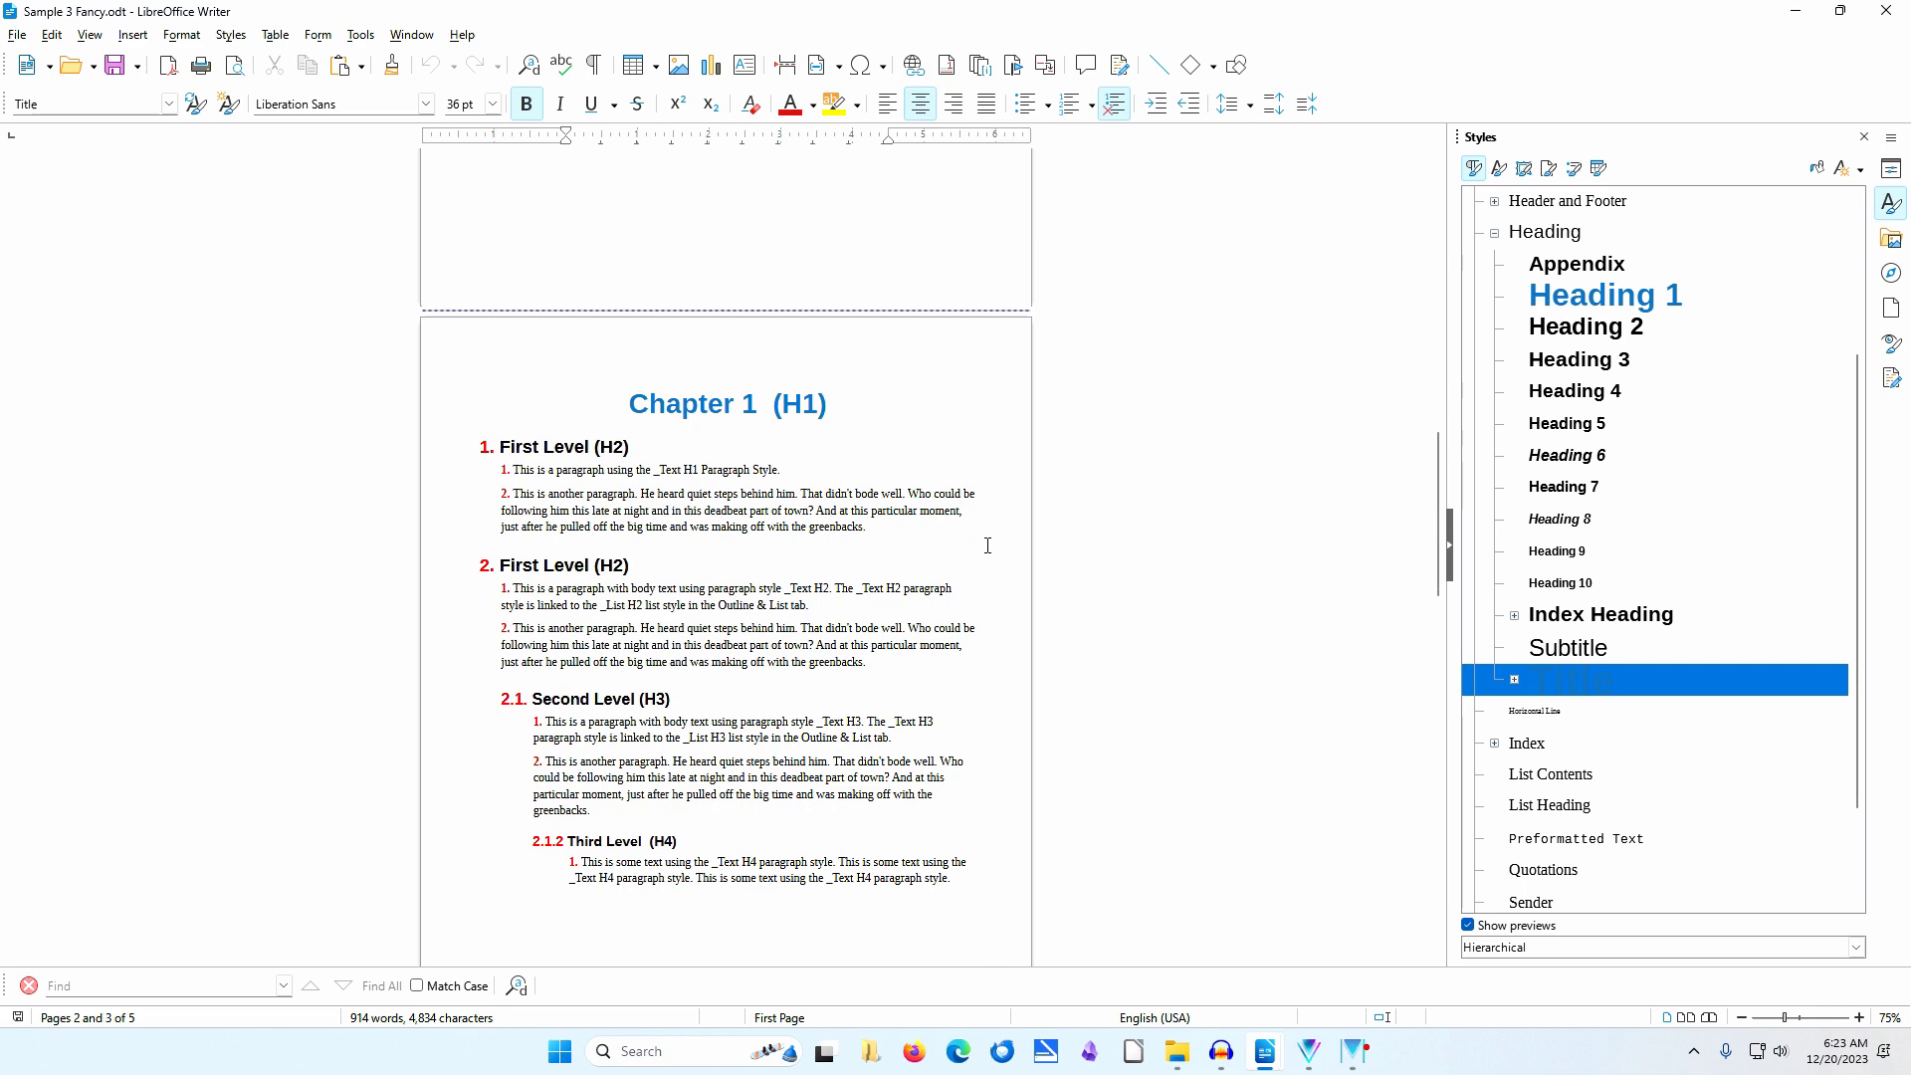
# Place the cursor in the Chapter 1 heading and examine the numbered headings and paragraphs on its page.
pyautogui.scroll(-2, 988, 545)
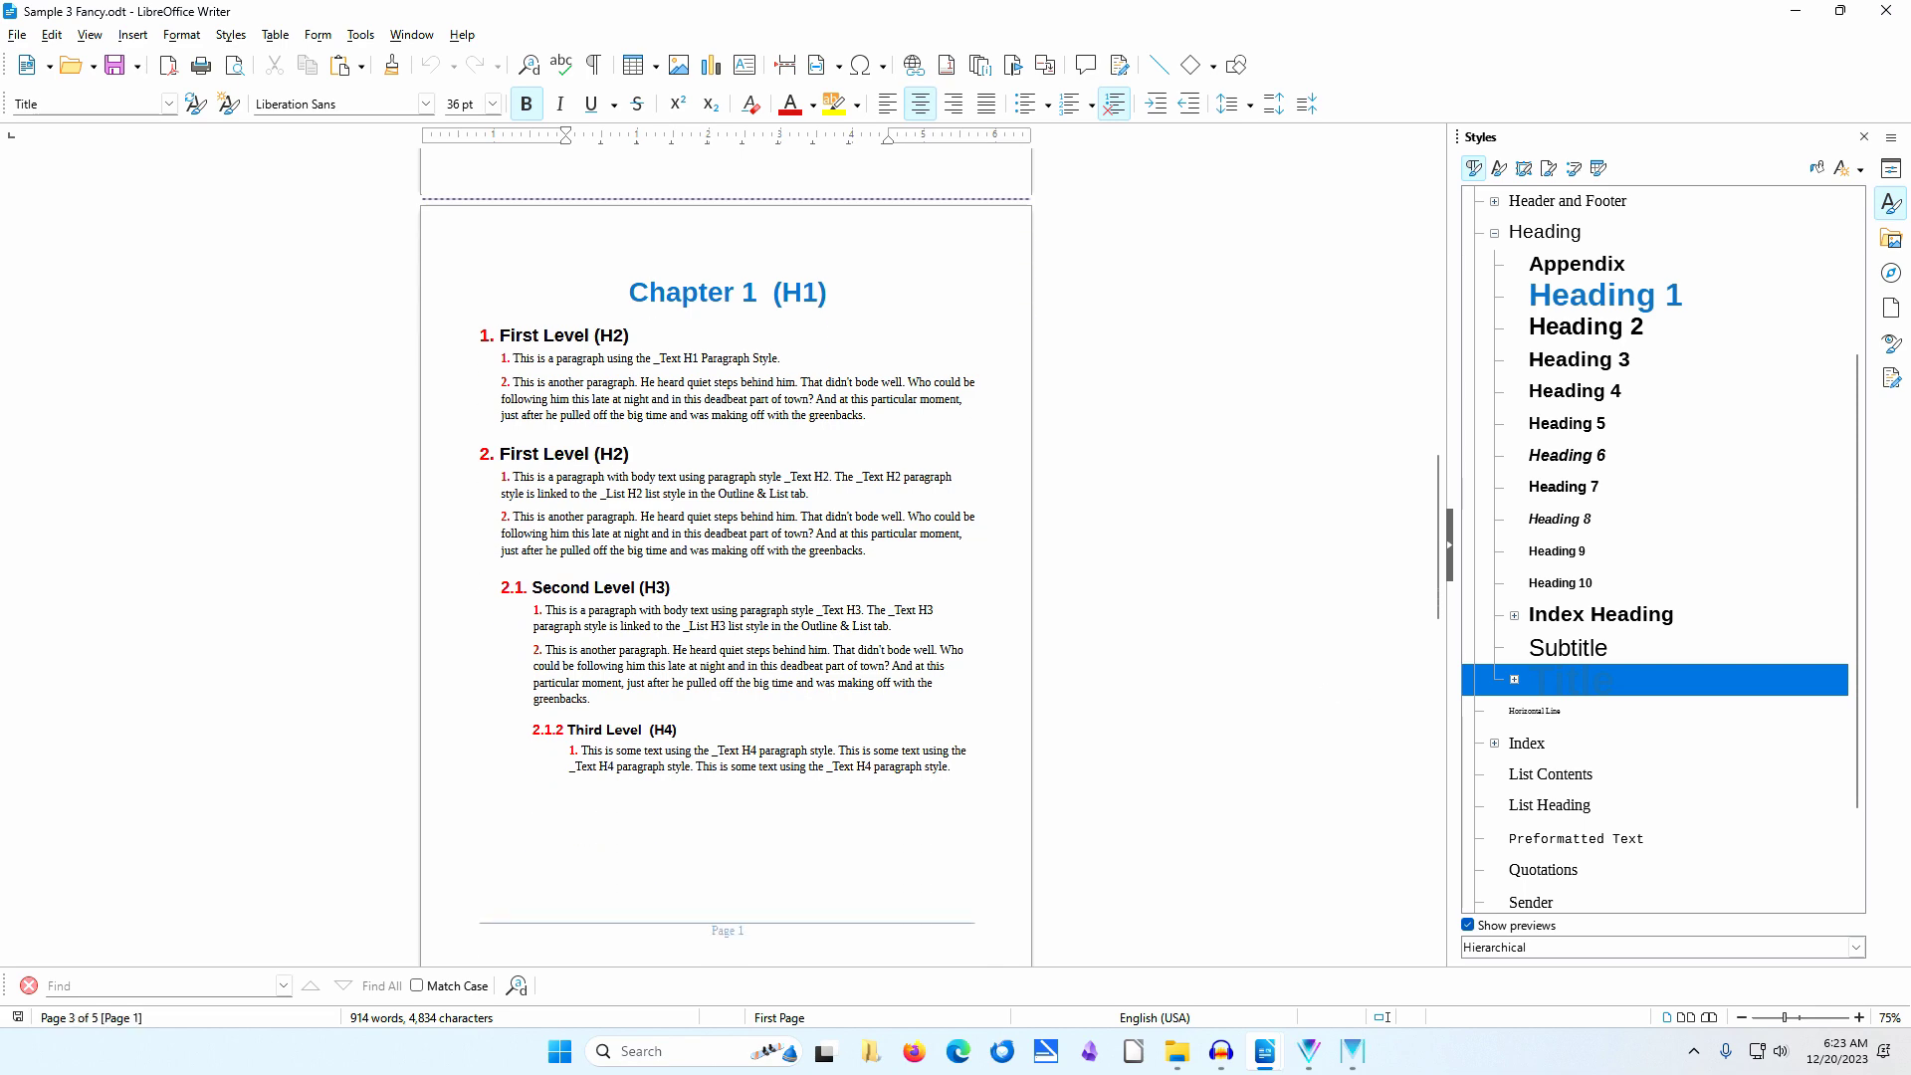
pyautogui.click(1859, 1017)
pyautogui.click(1859, 1017)
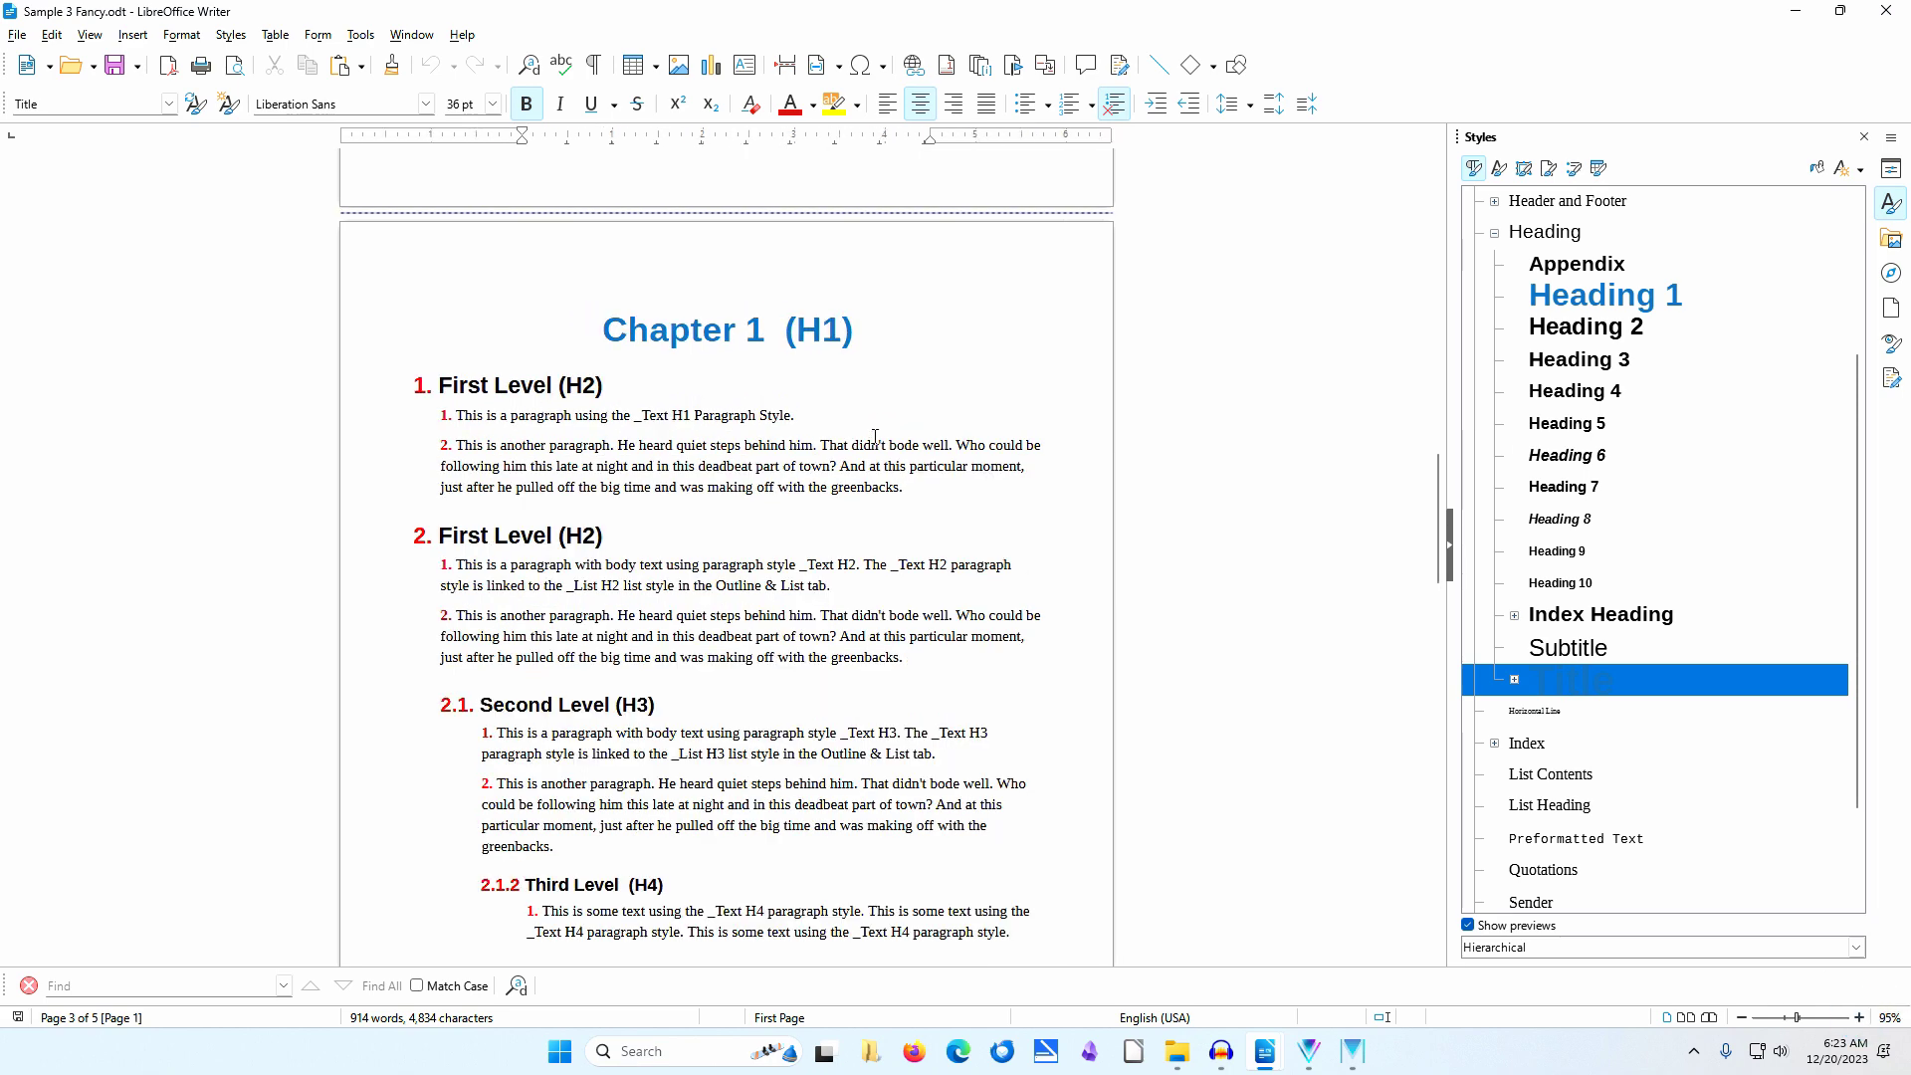
pyautogui.click(783, 329)
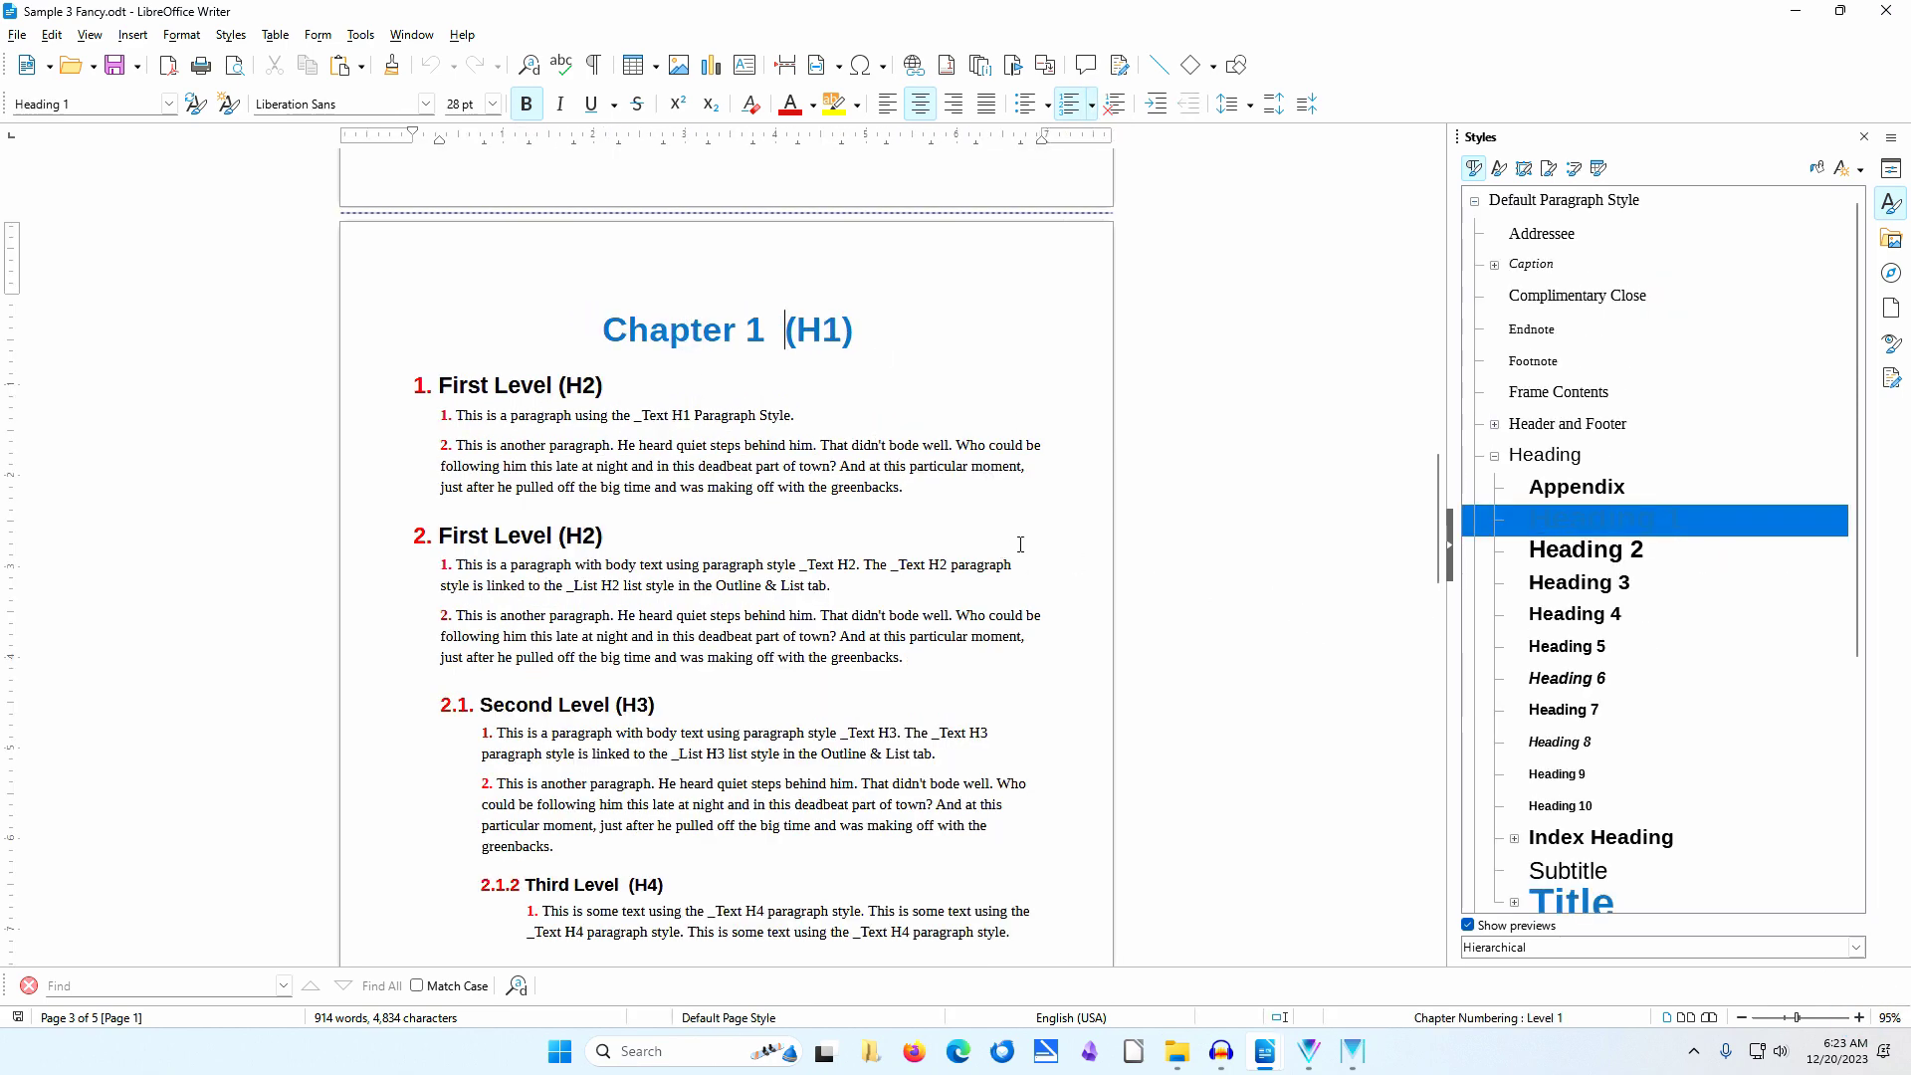
pyautogui.scroll(-1, 1021, 544)
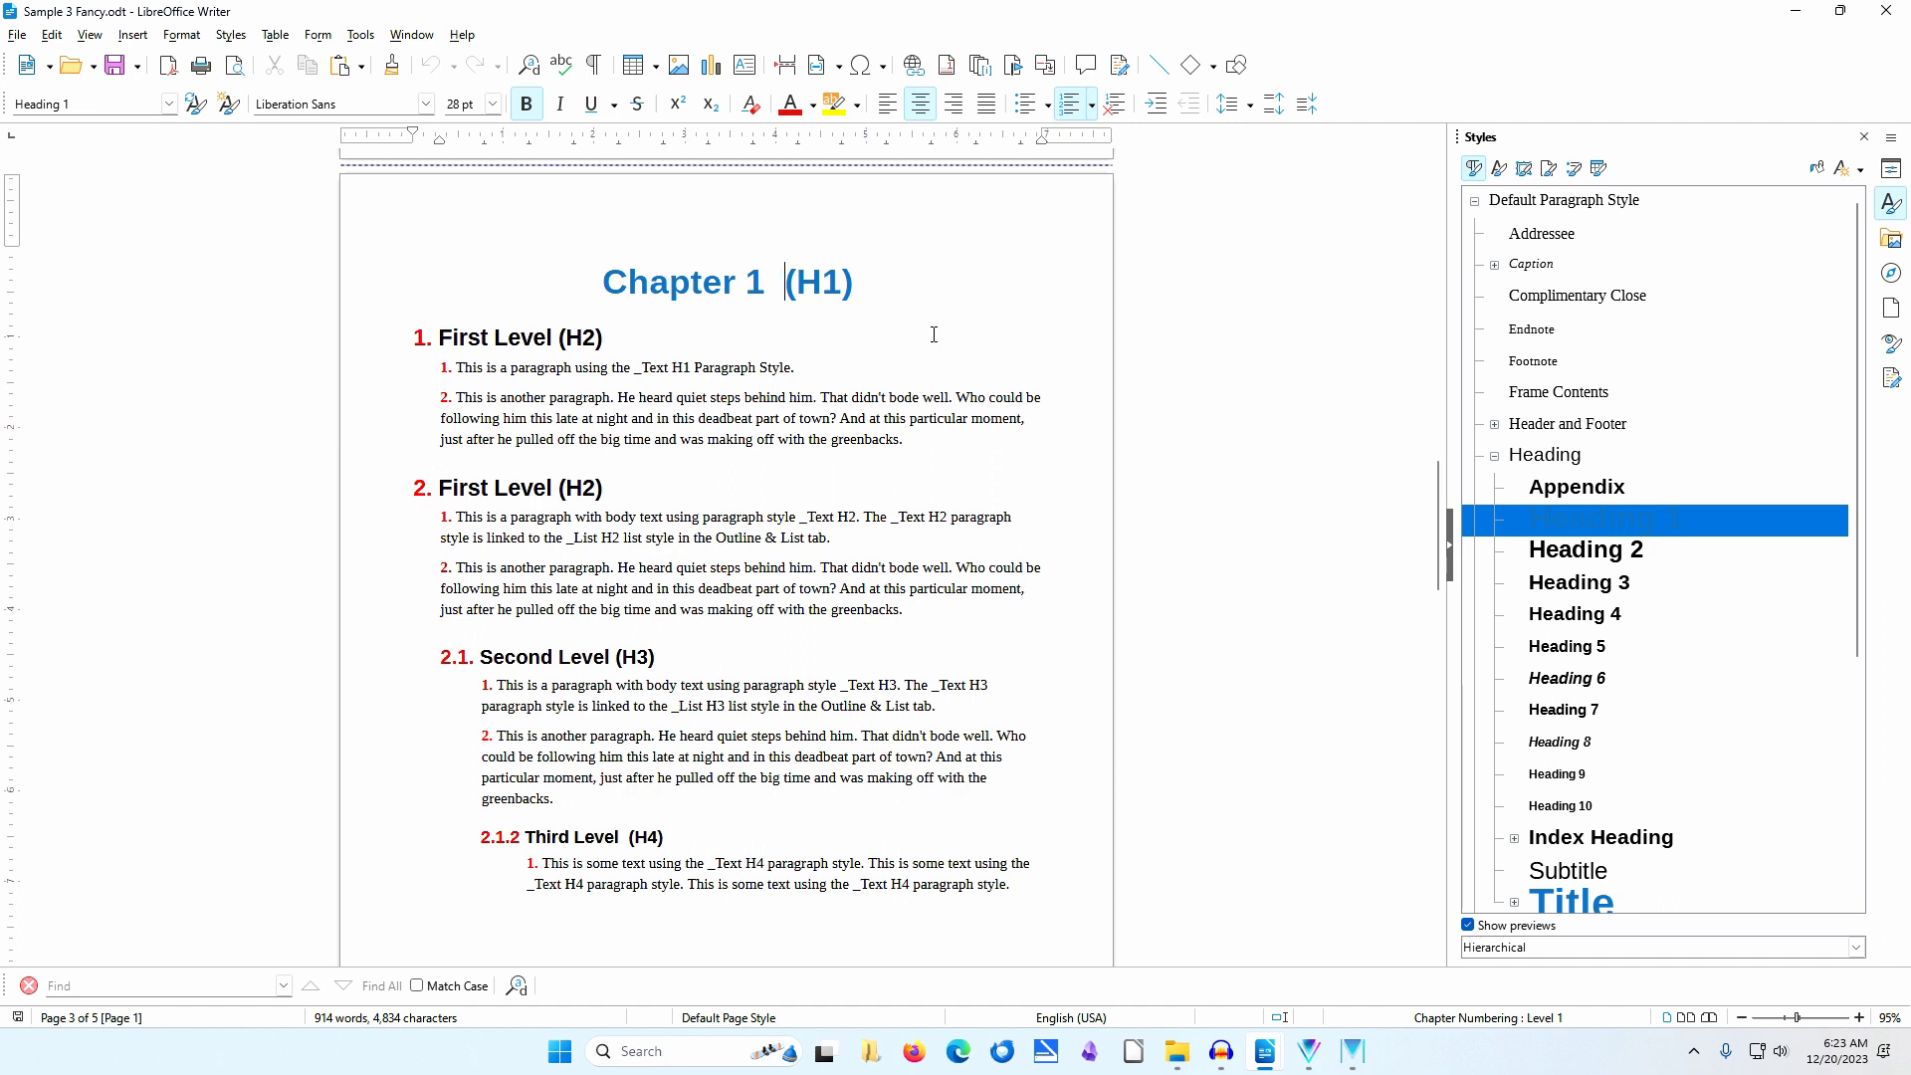
# Inspect the level 1 numbering, separator and position settings in the Chapter Numbering dialog of Sample 3 Fancy.odt.
pyautogui.click(362, 38)
pyautogui.click(434, 313)
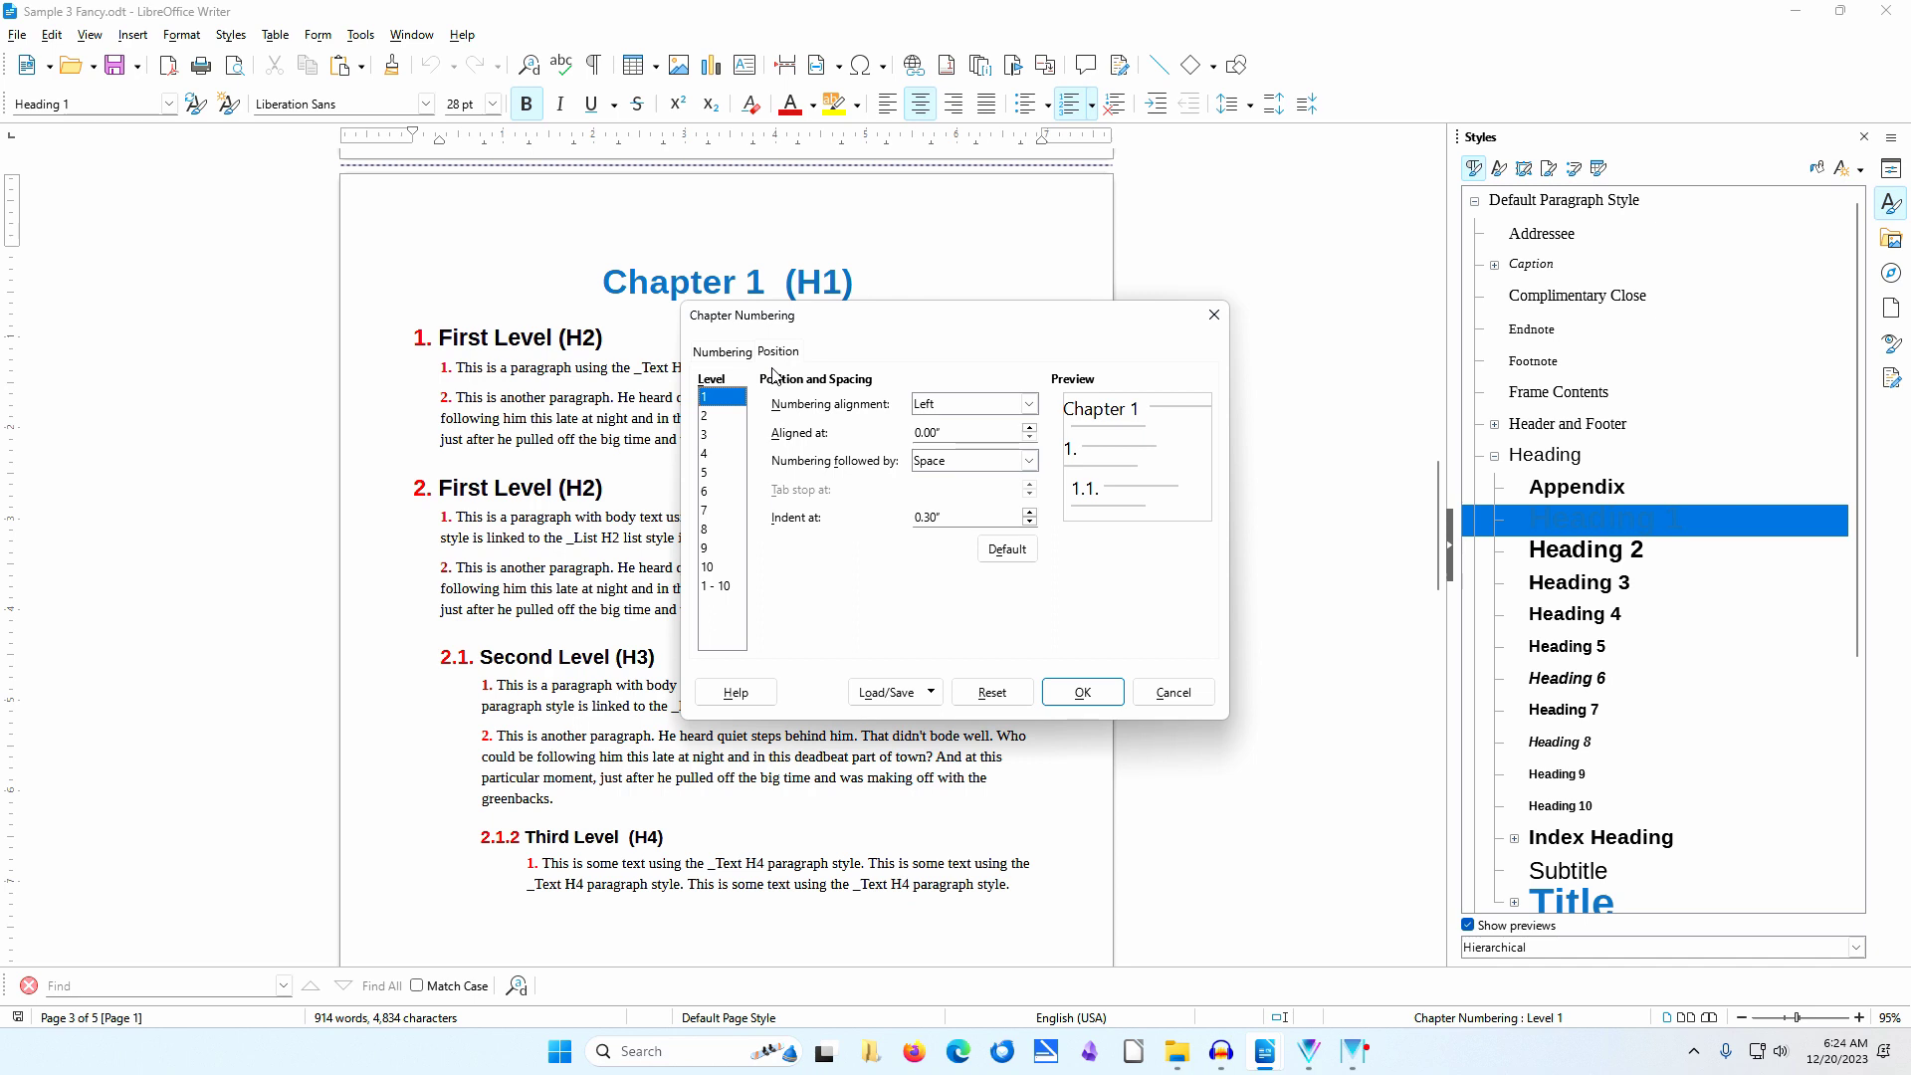
pyautogui.click(722, 352)
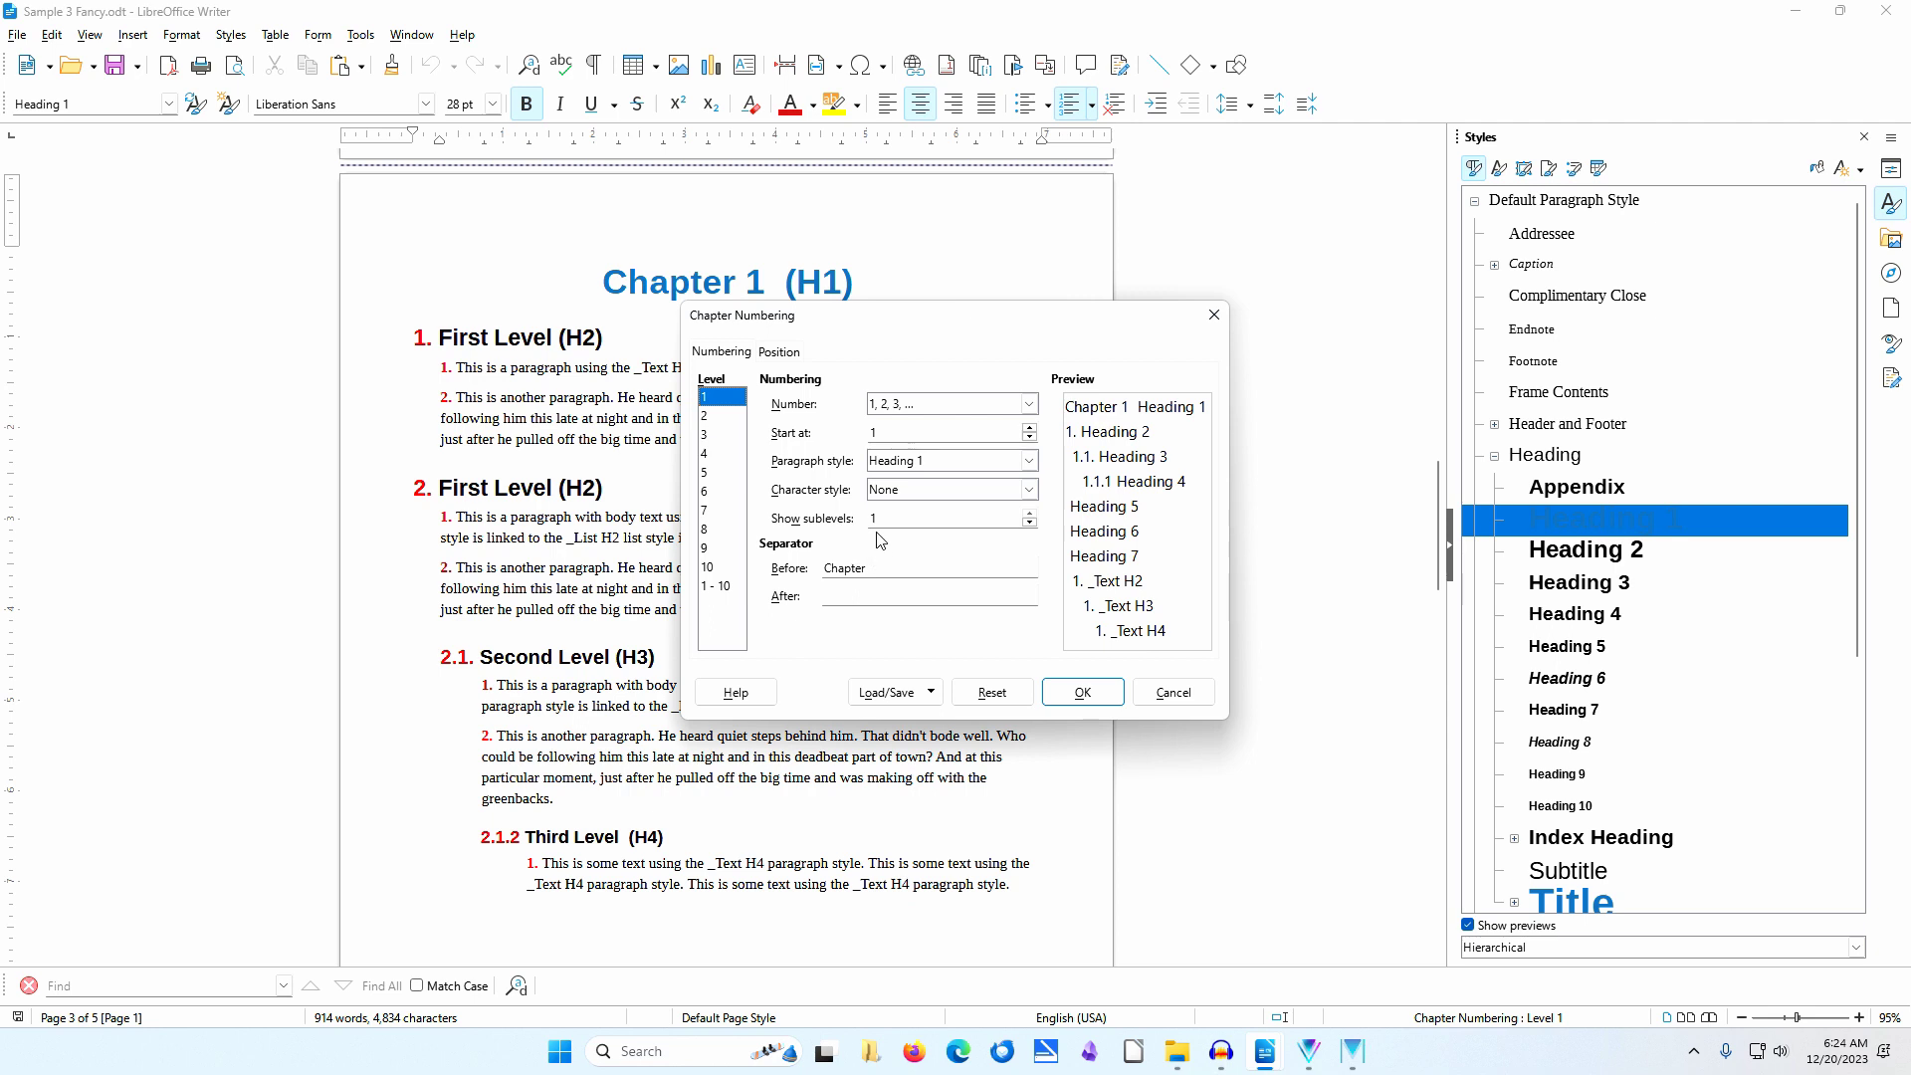
pyautogui.click(908, 574)
pyautogui.click(777, 354)
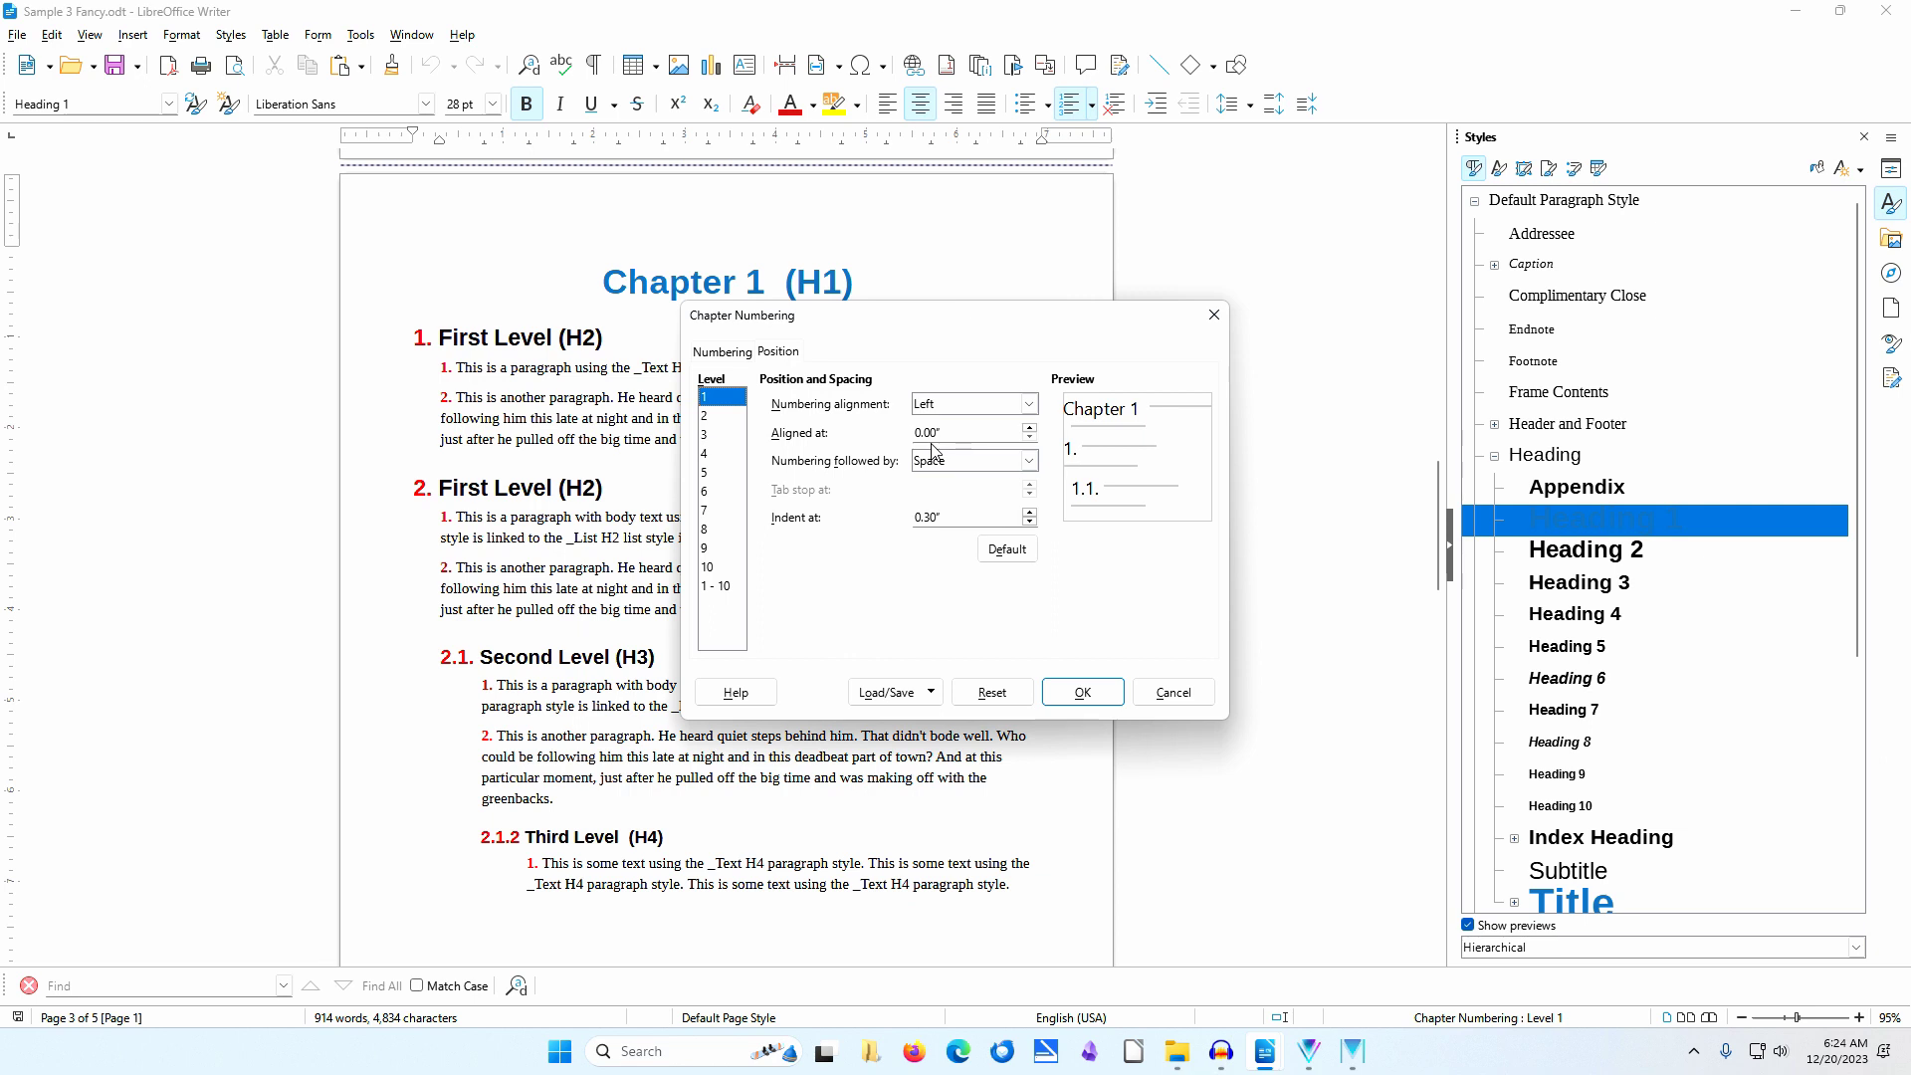
pyautogui.click(728, 354)
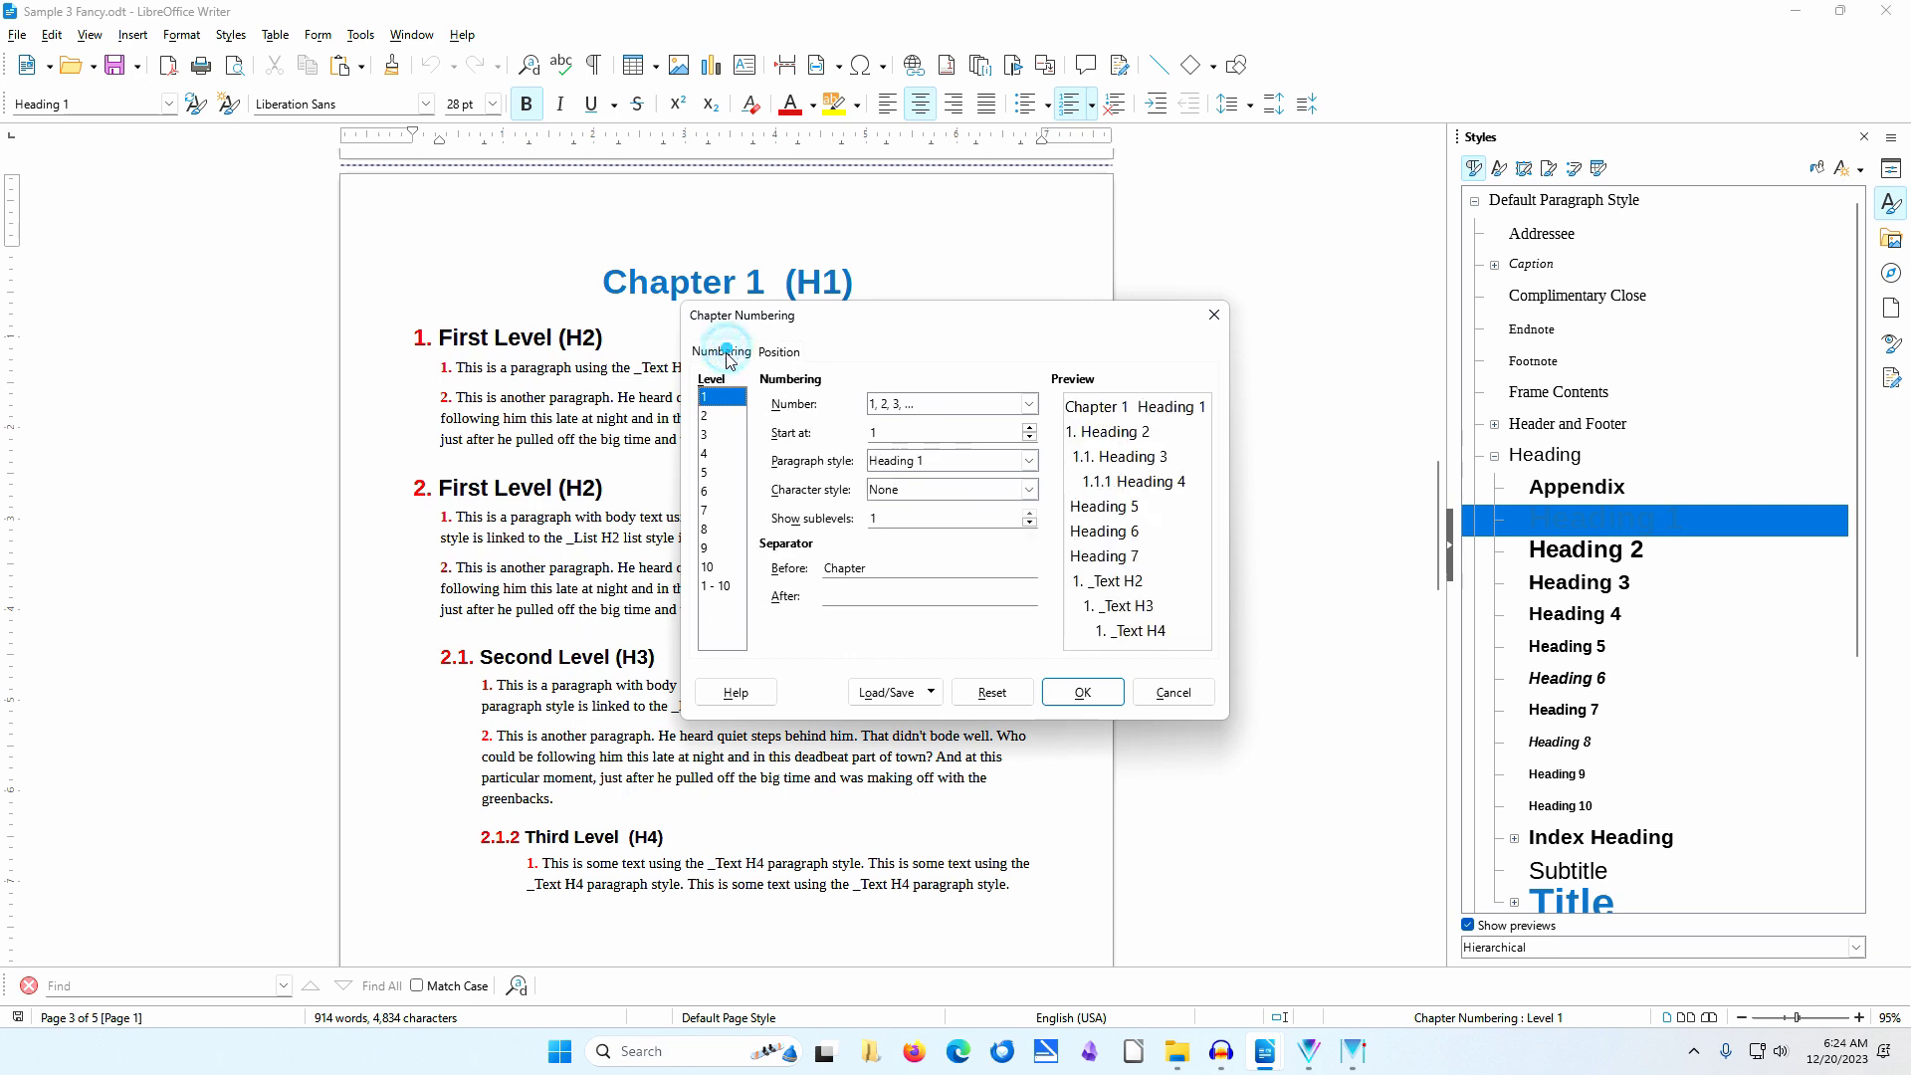
# Inspect the numbering settings of levels 2, 3 and 4, including the character styles available for level 2.
pyautogui.click(716, 417)
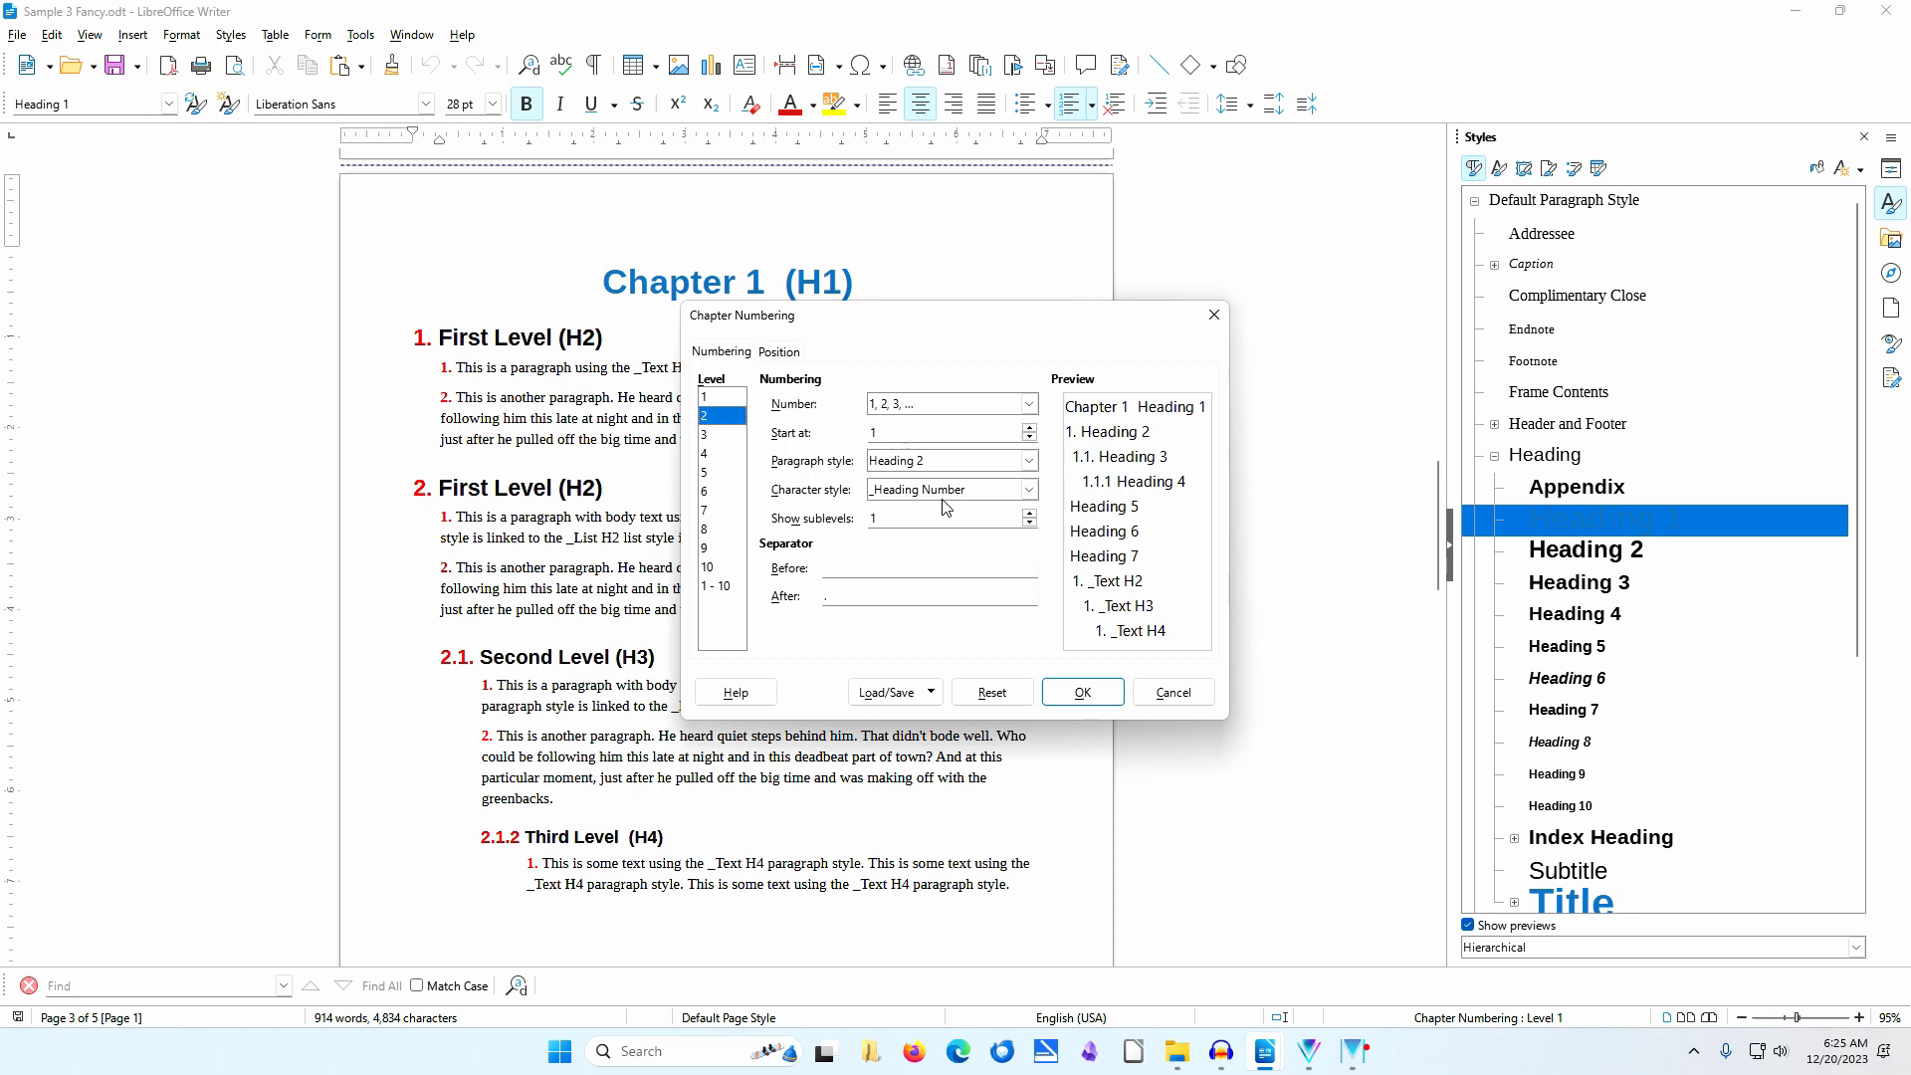
pyautogui.click(1029, 490)
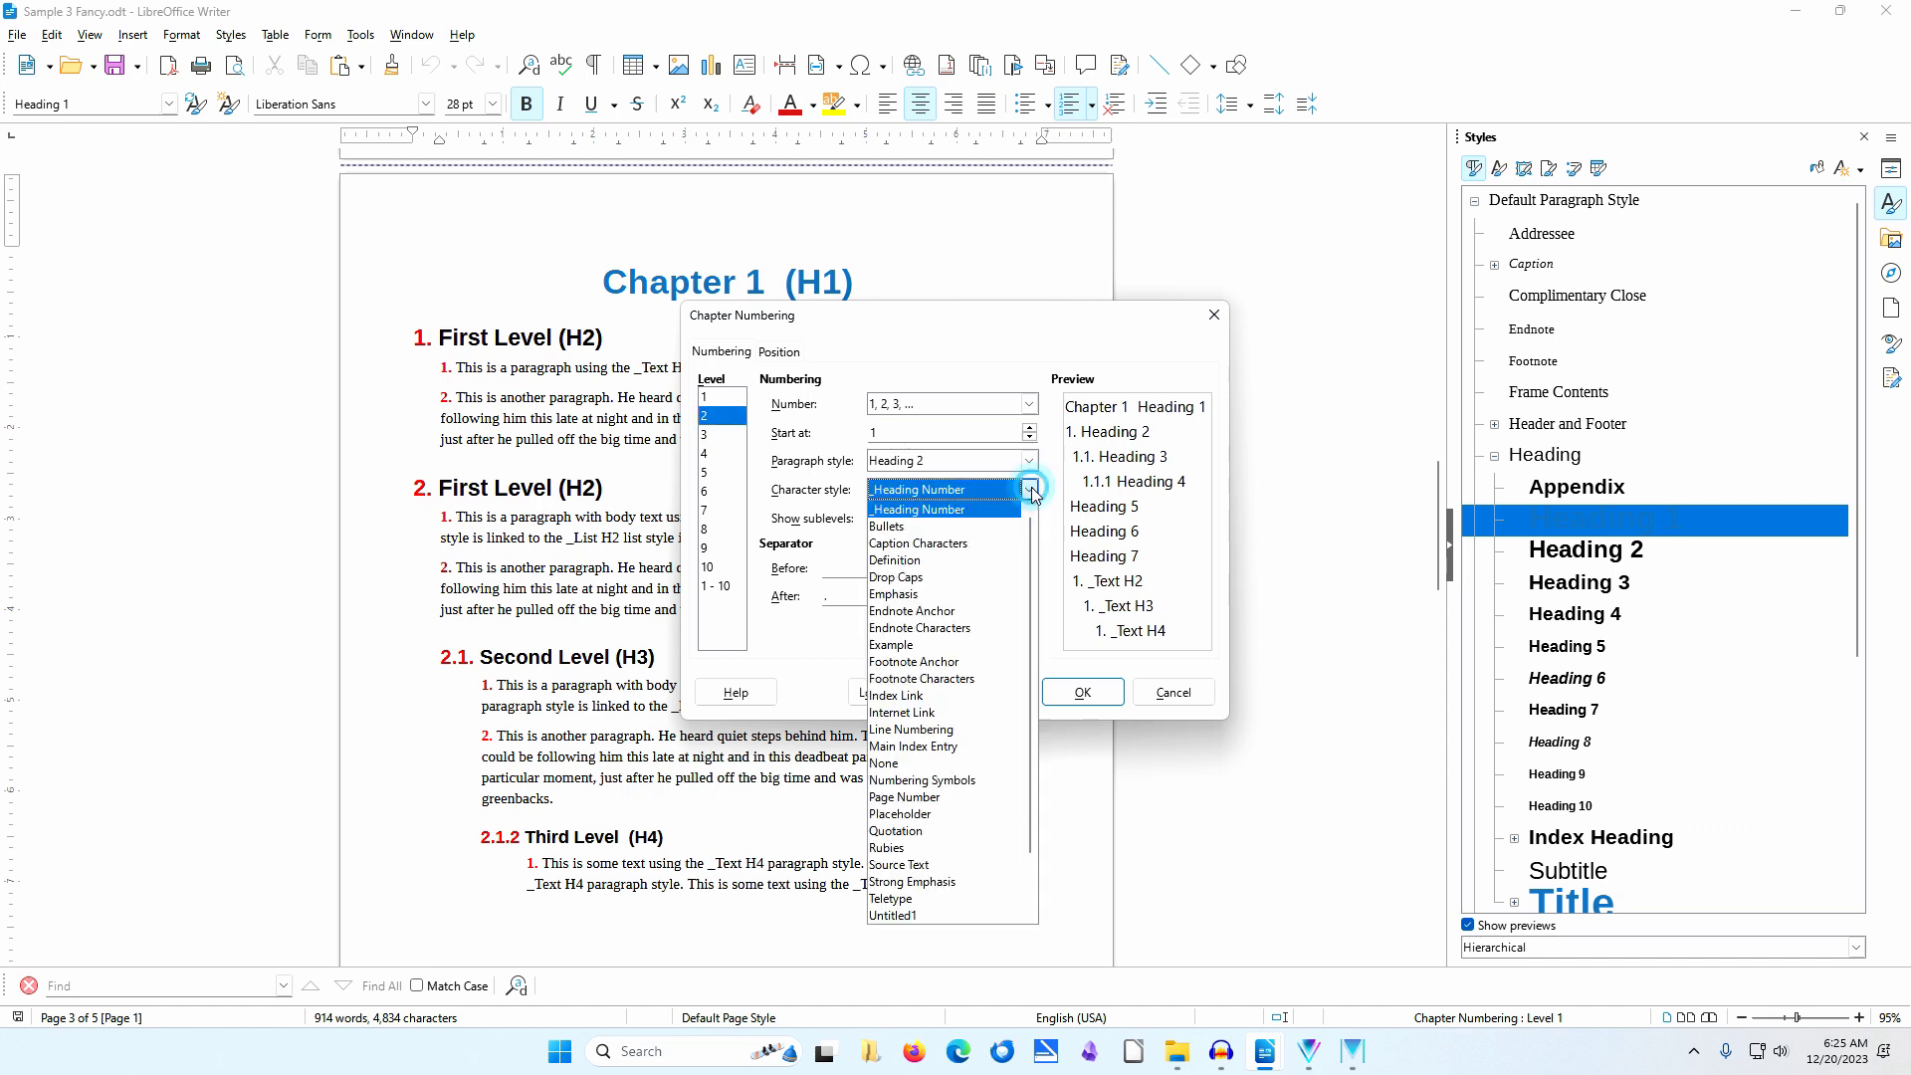
pyautogui.click(802, 480)
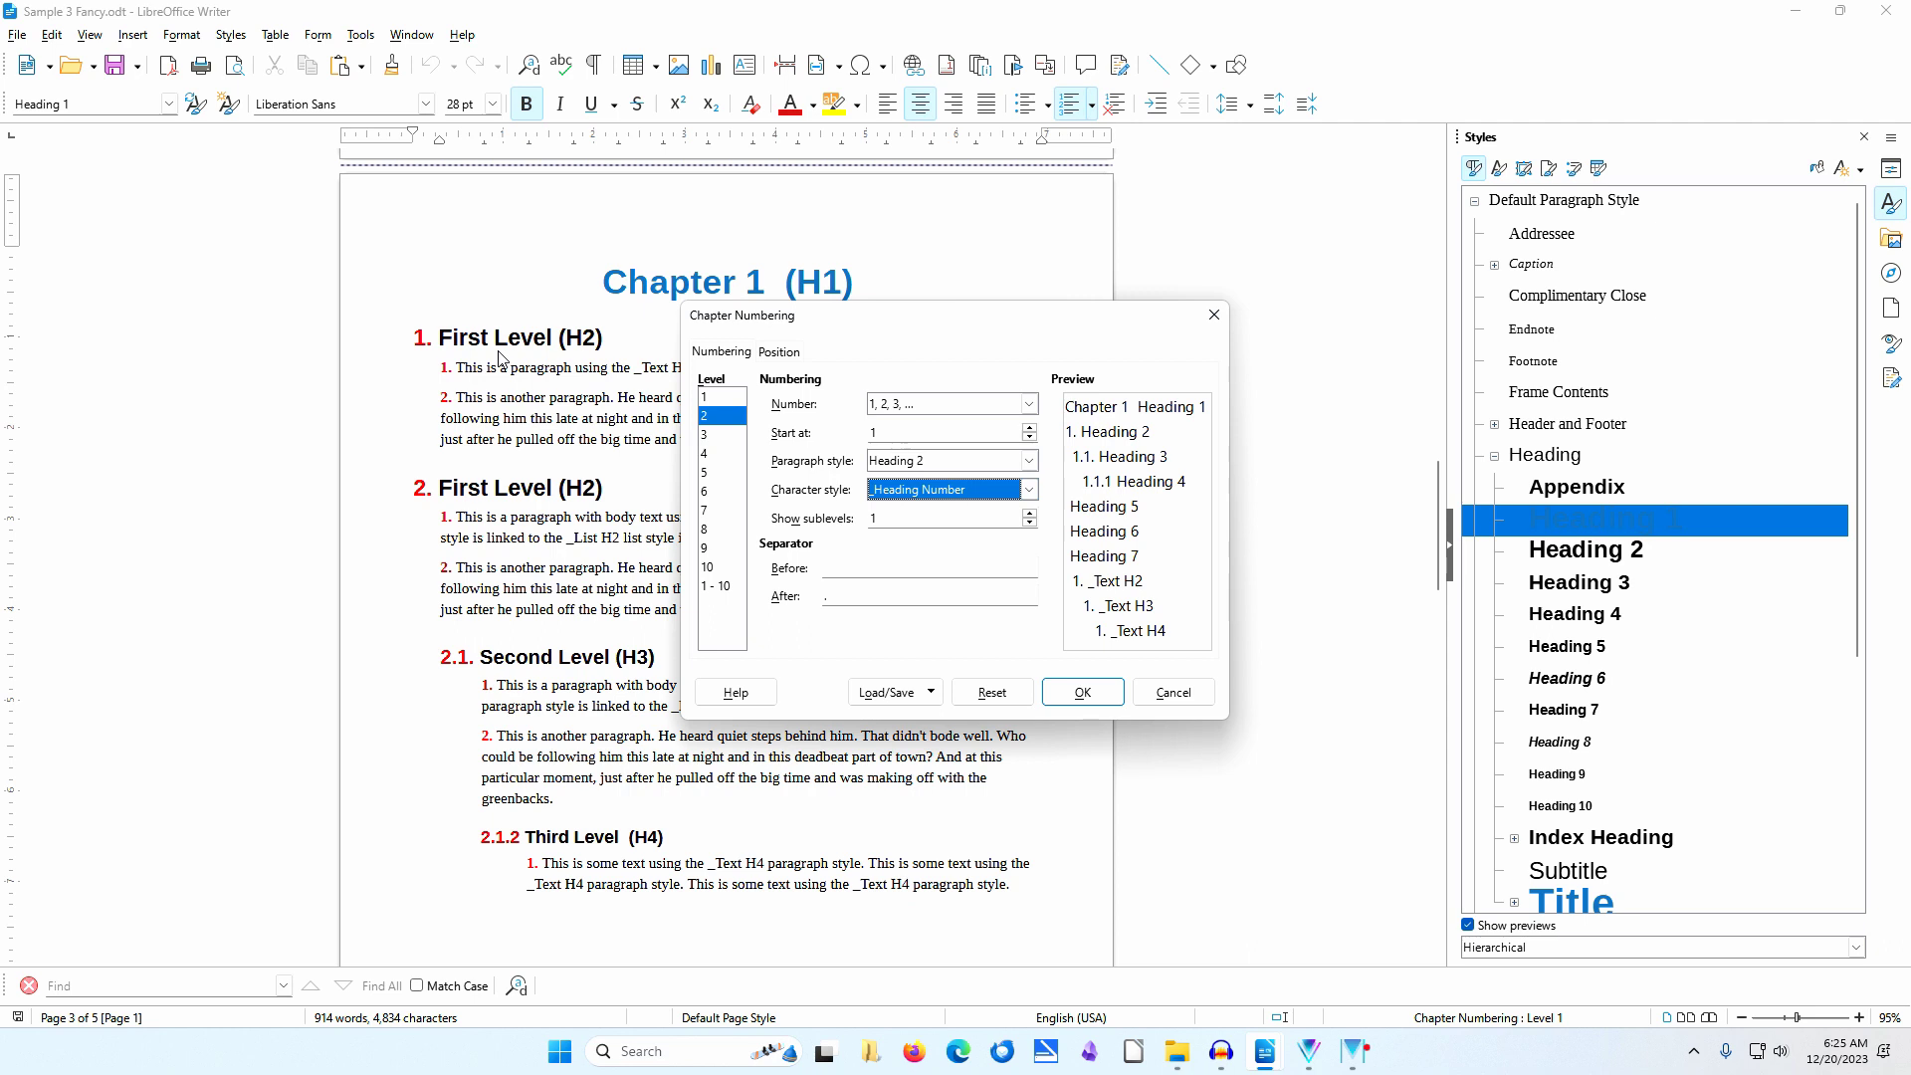
pyautogui.click(717, 436)
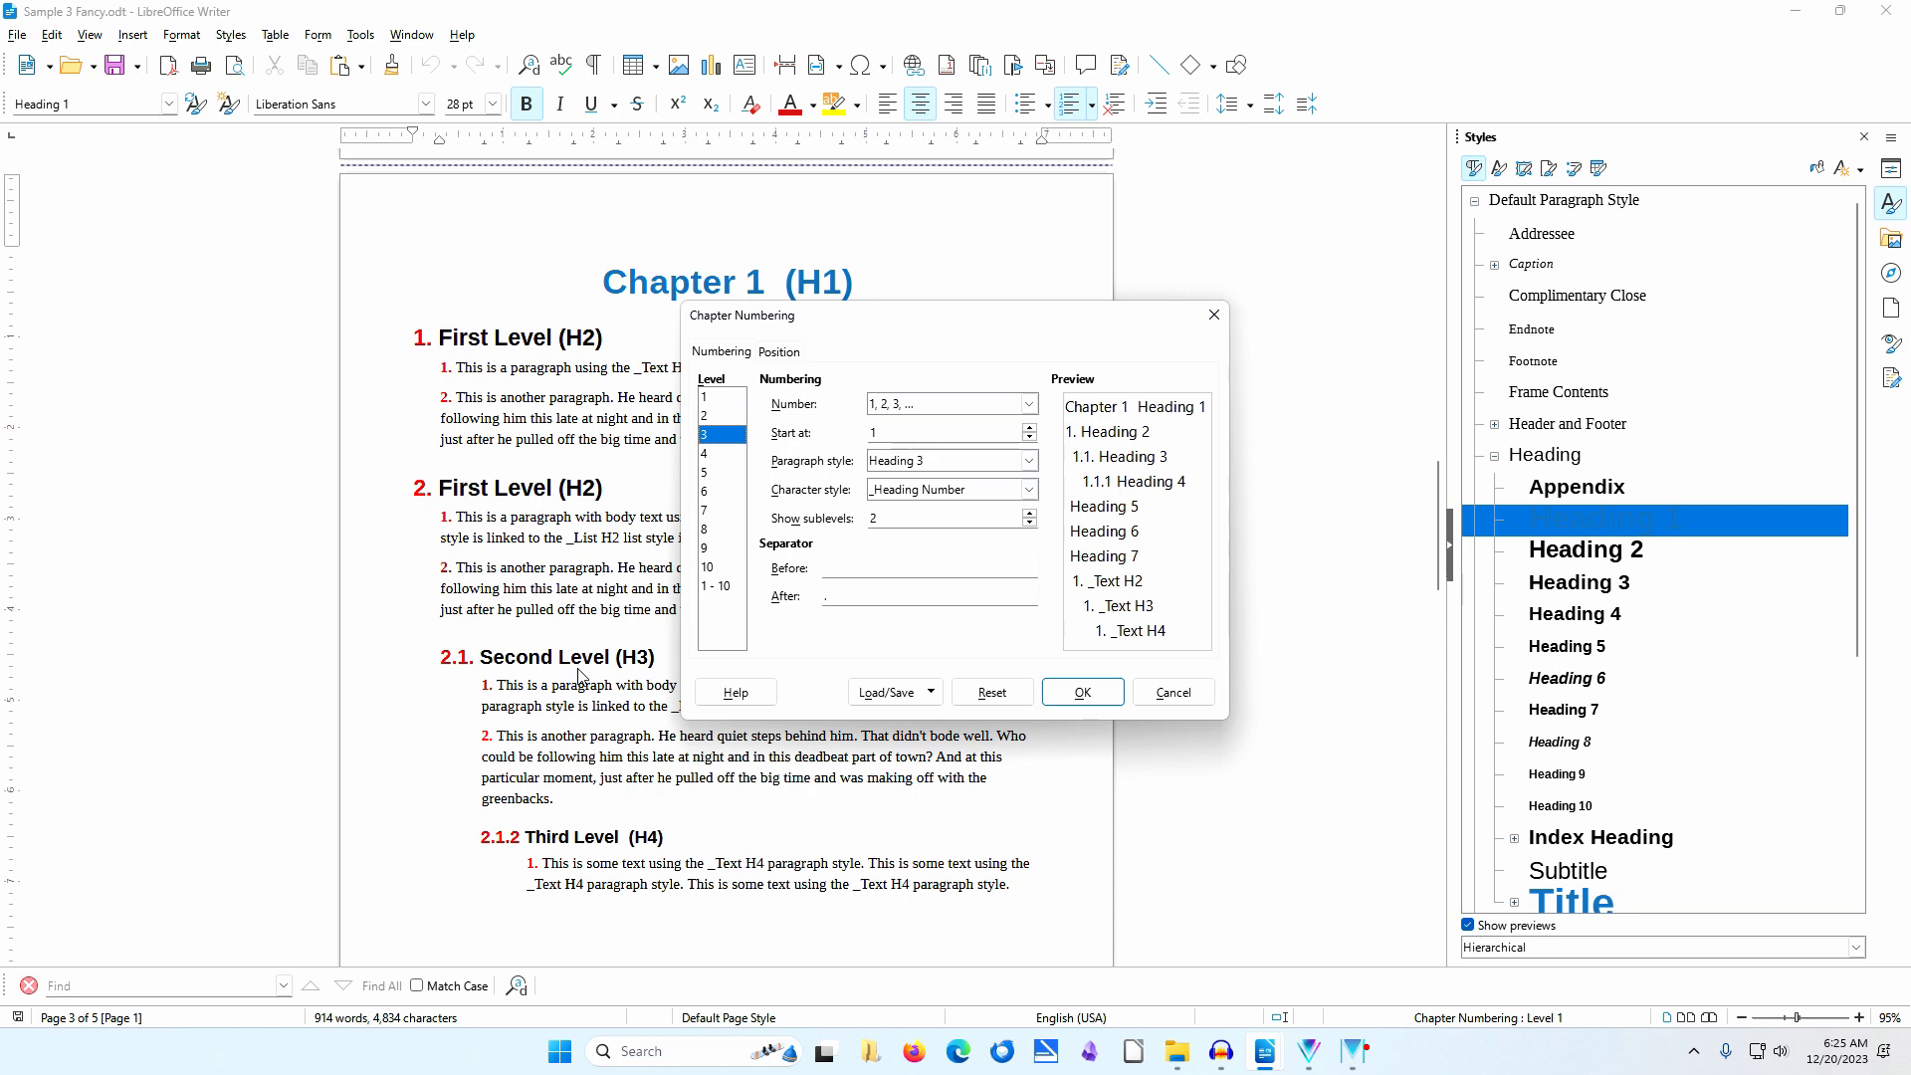
pyautogui.click(730, 457)
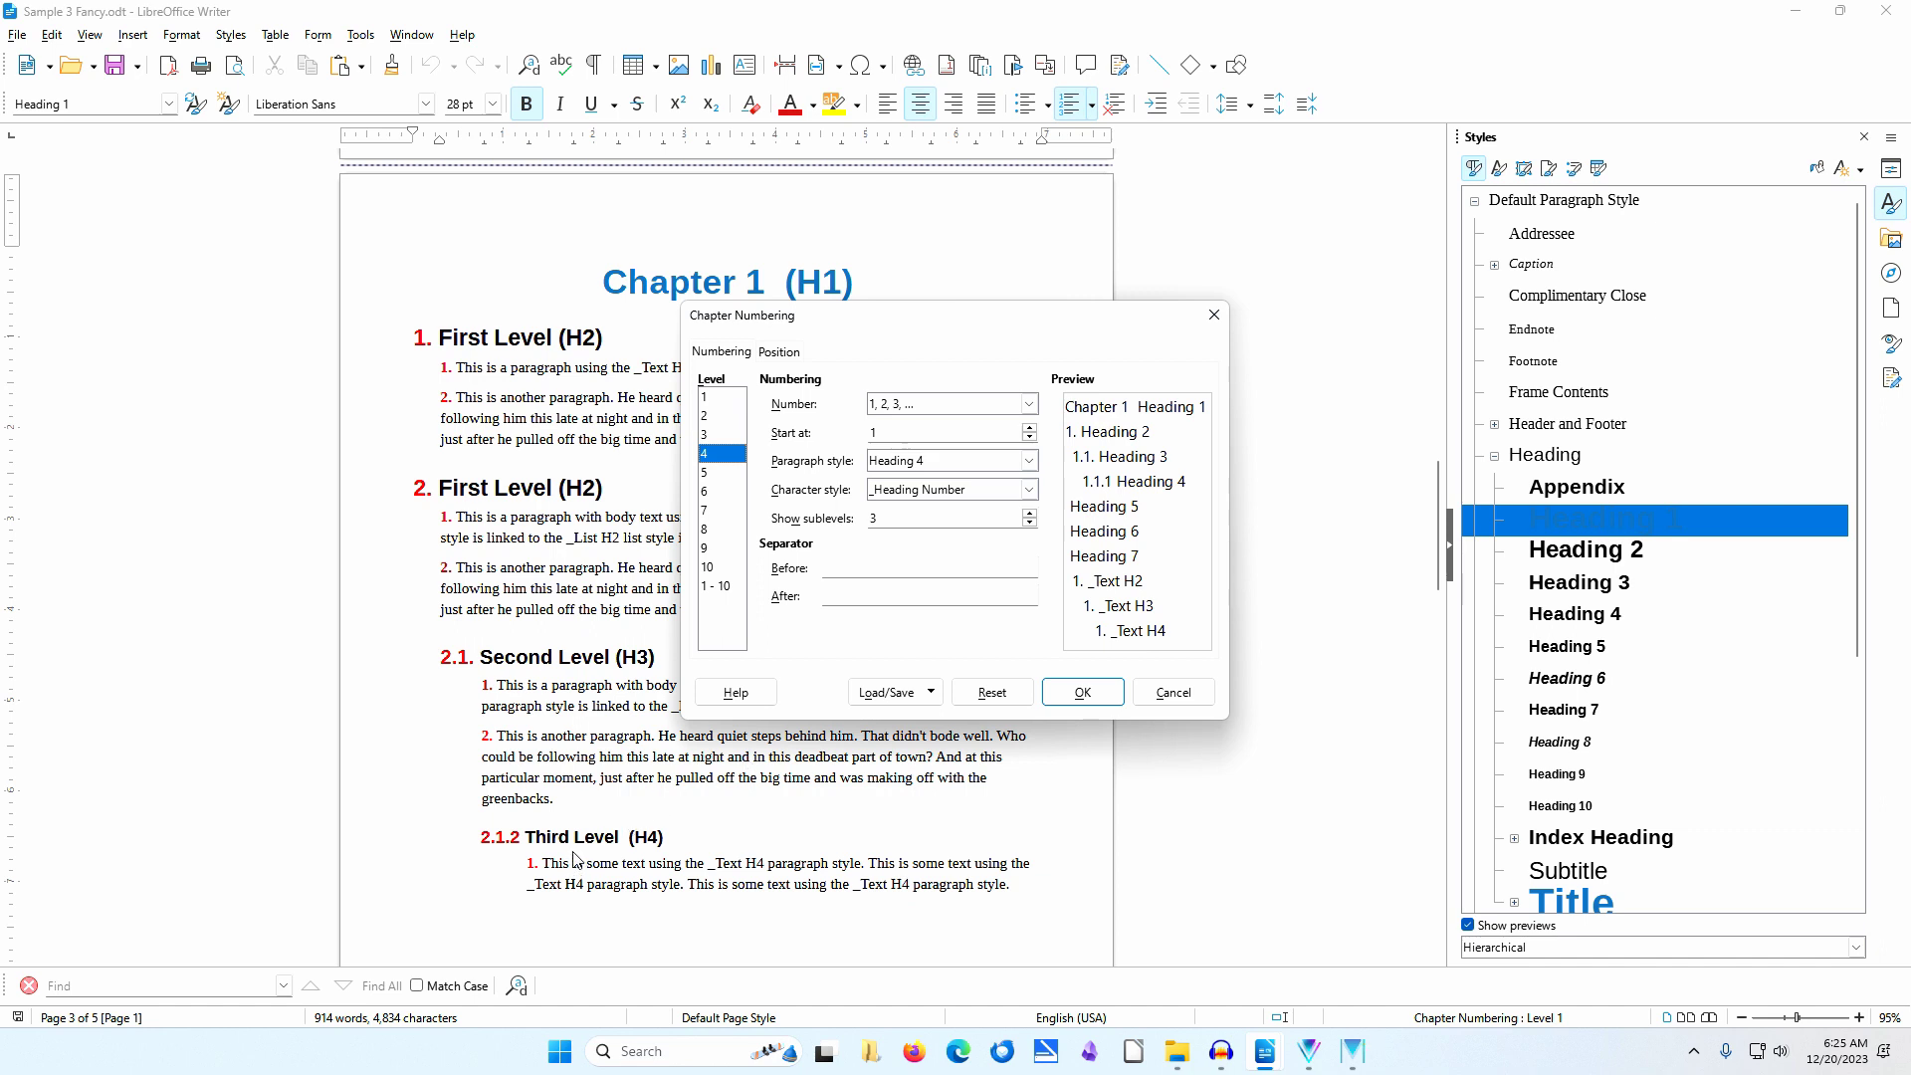
# Compare the position and spacing settings of levels 2, 3 and 4, and close the Chapter Numbering dialog without saving changes.
pyautogui.click(780, 353)
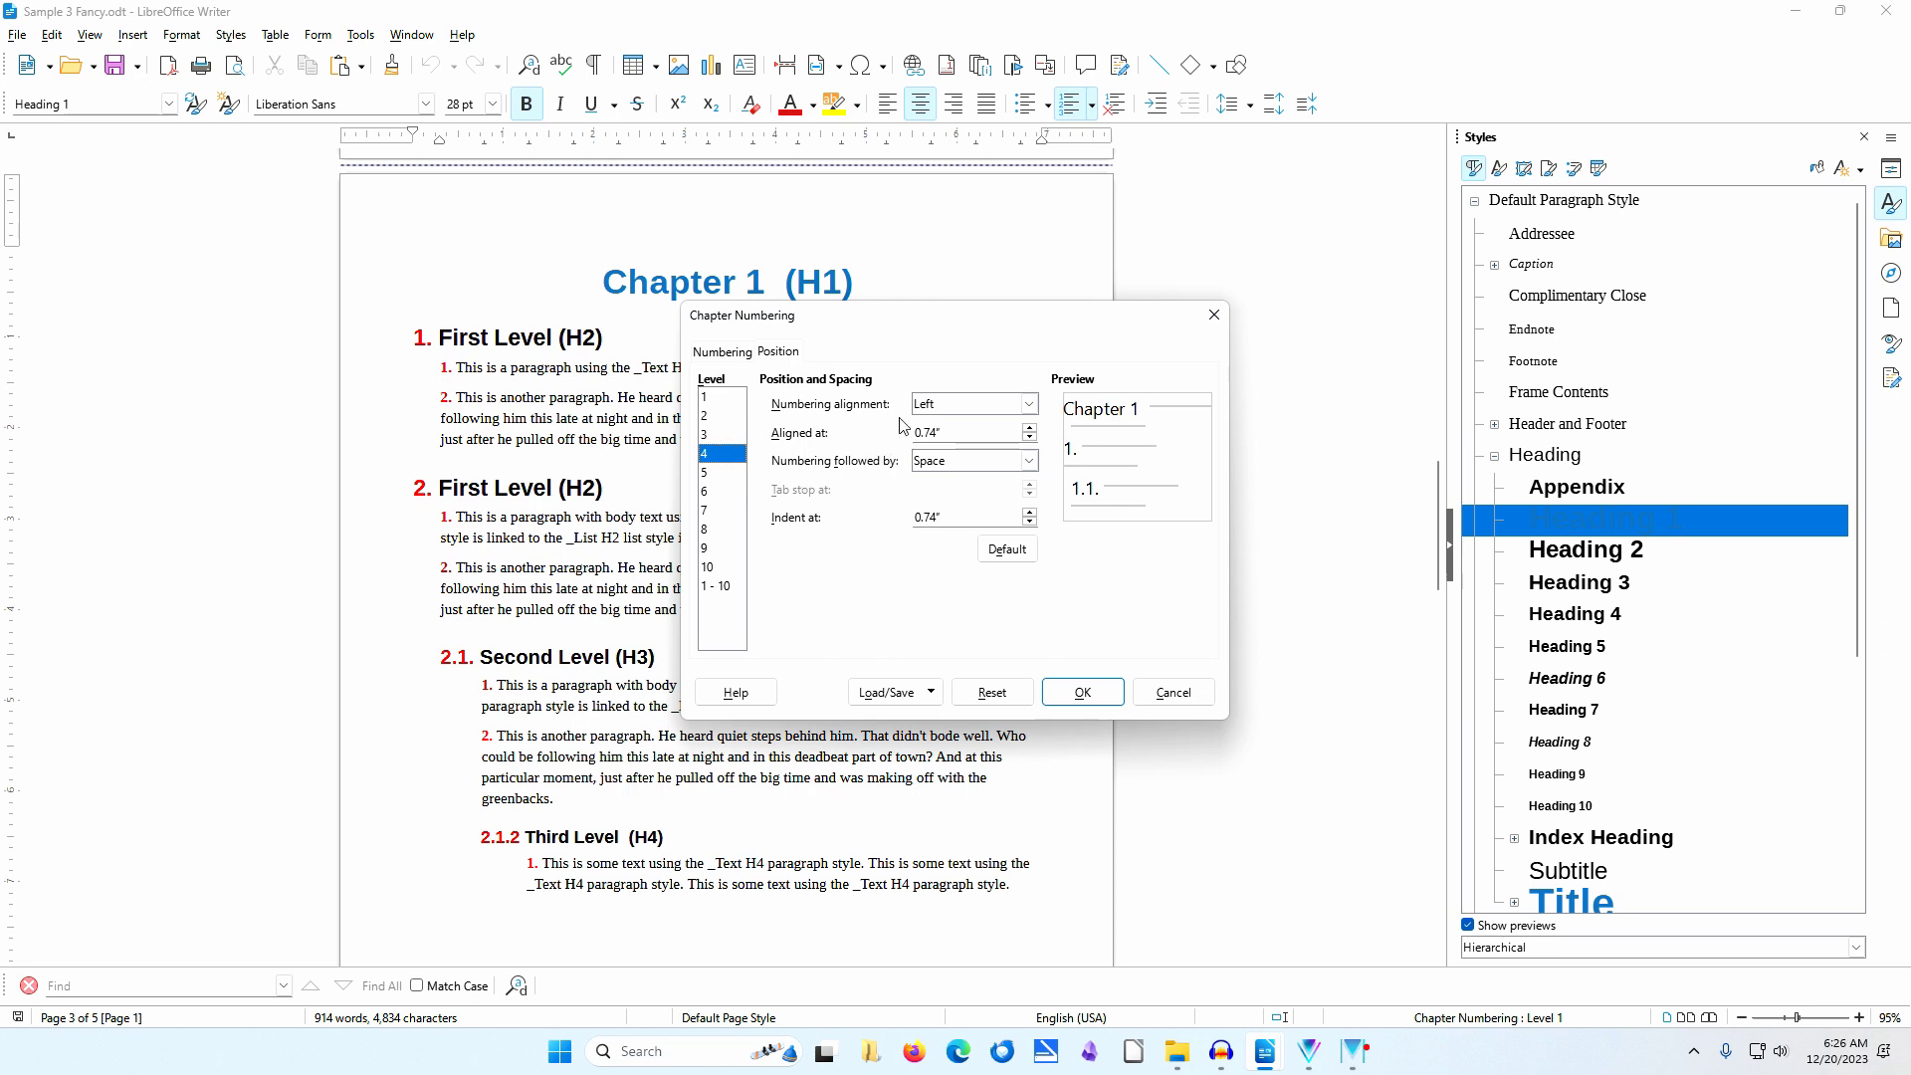
pyautogui.click(723, 416)
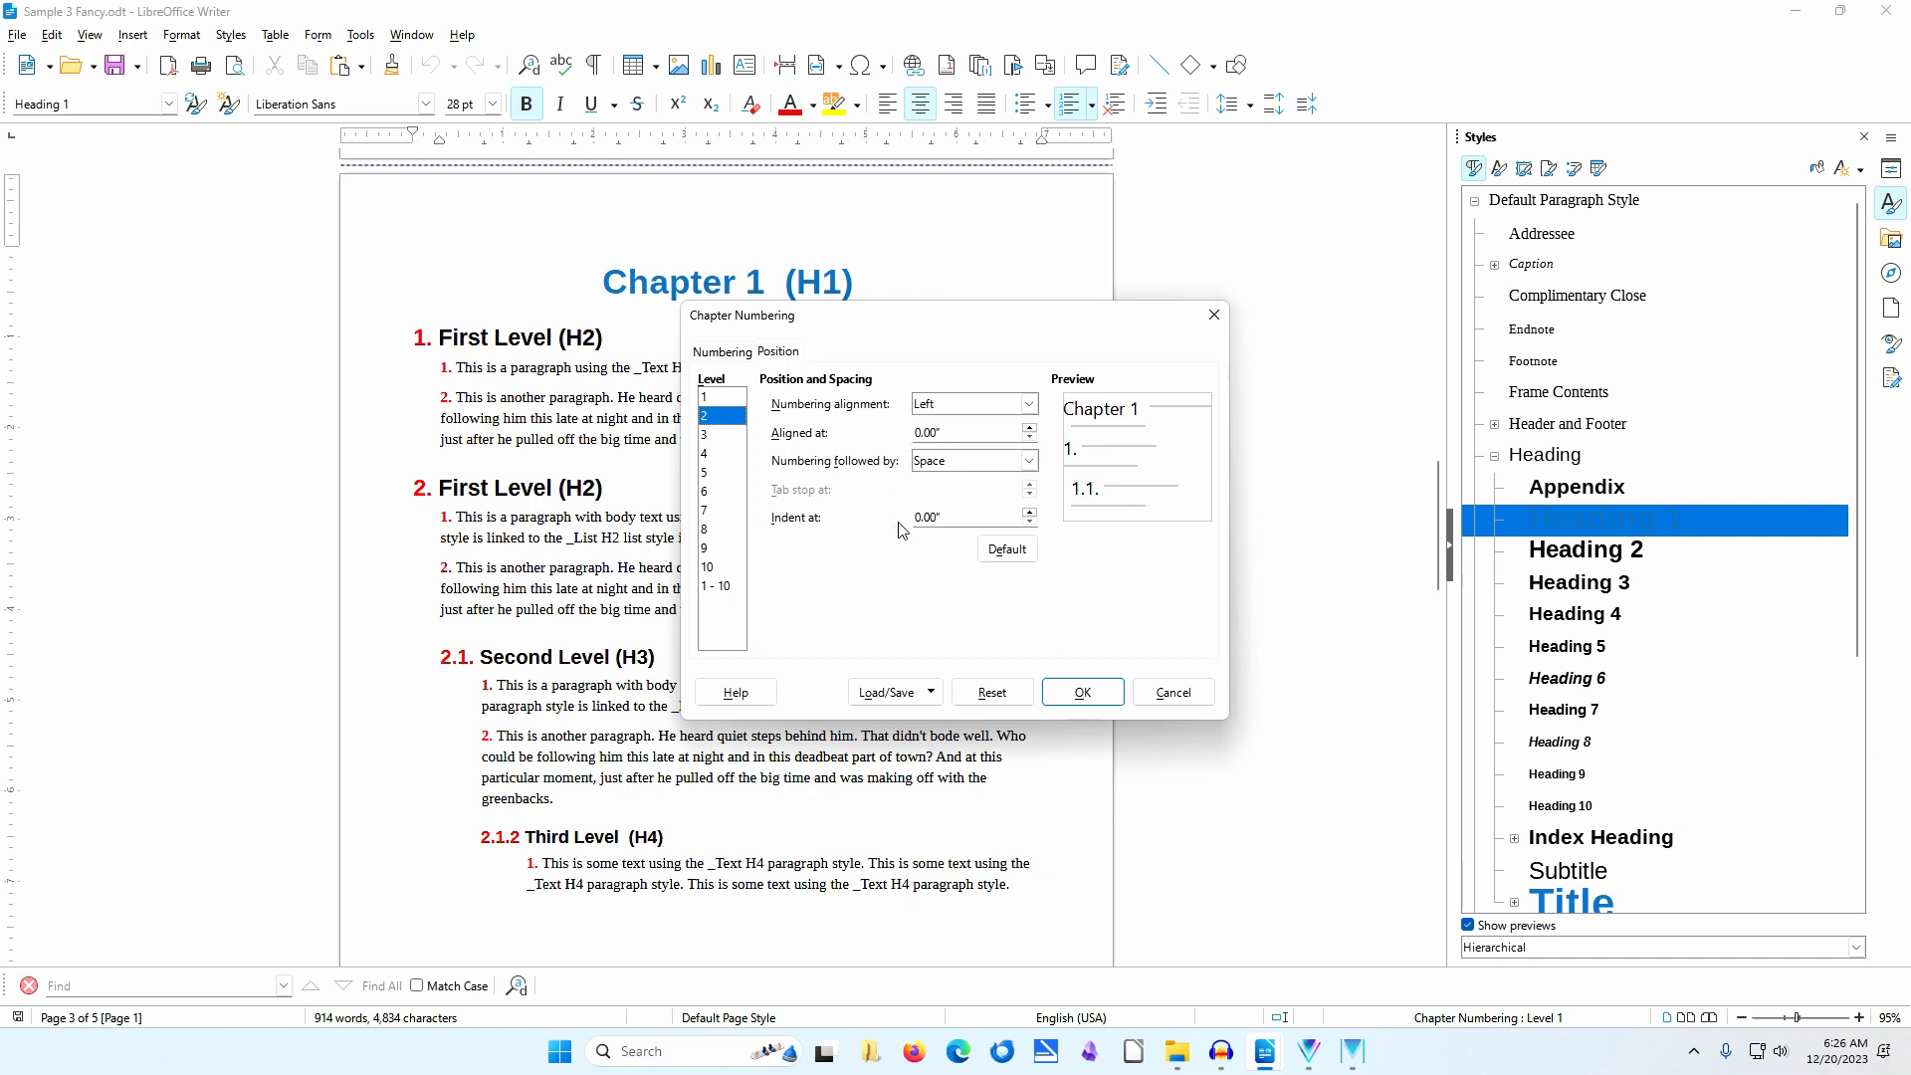
pyautogui.click(734, 438)
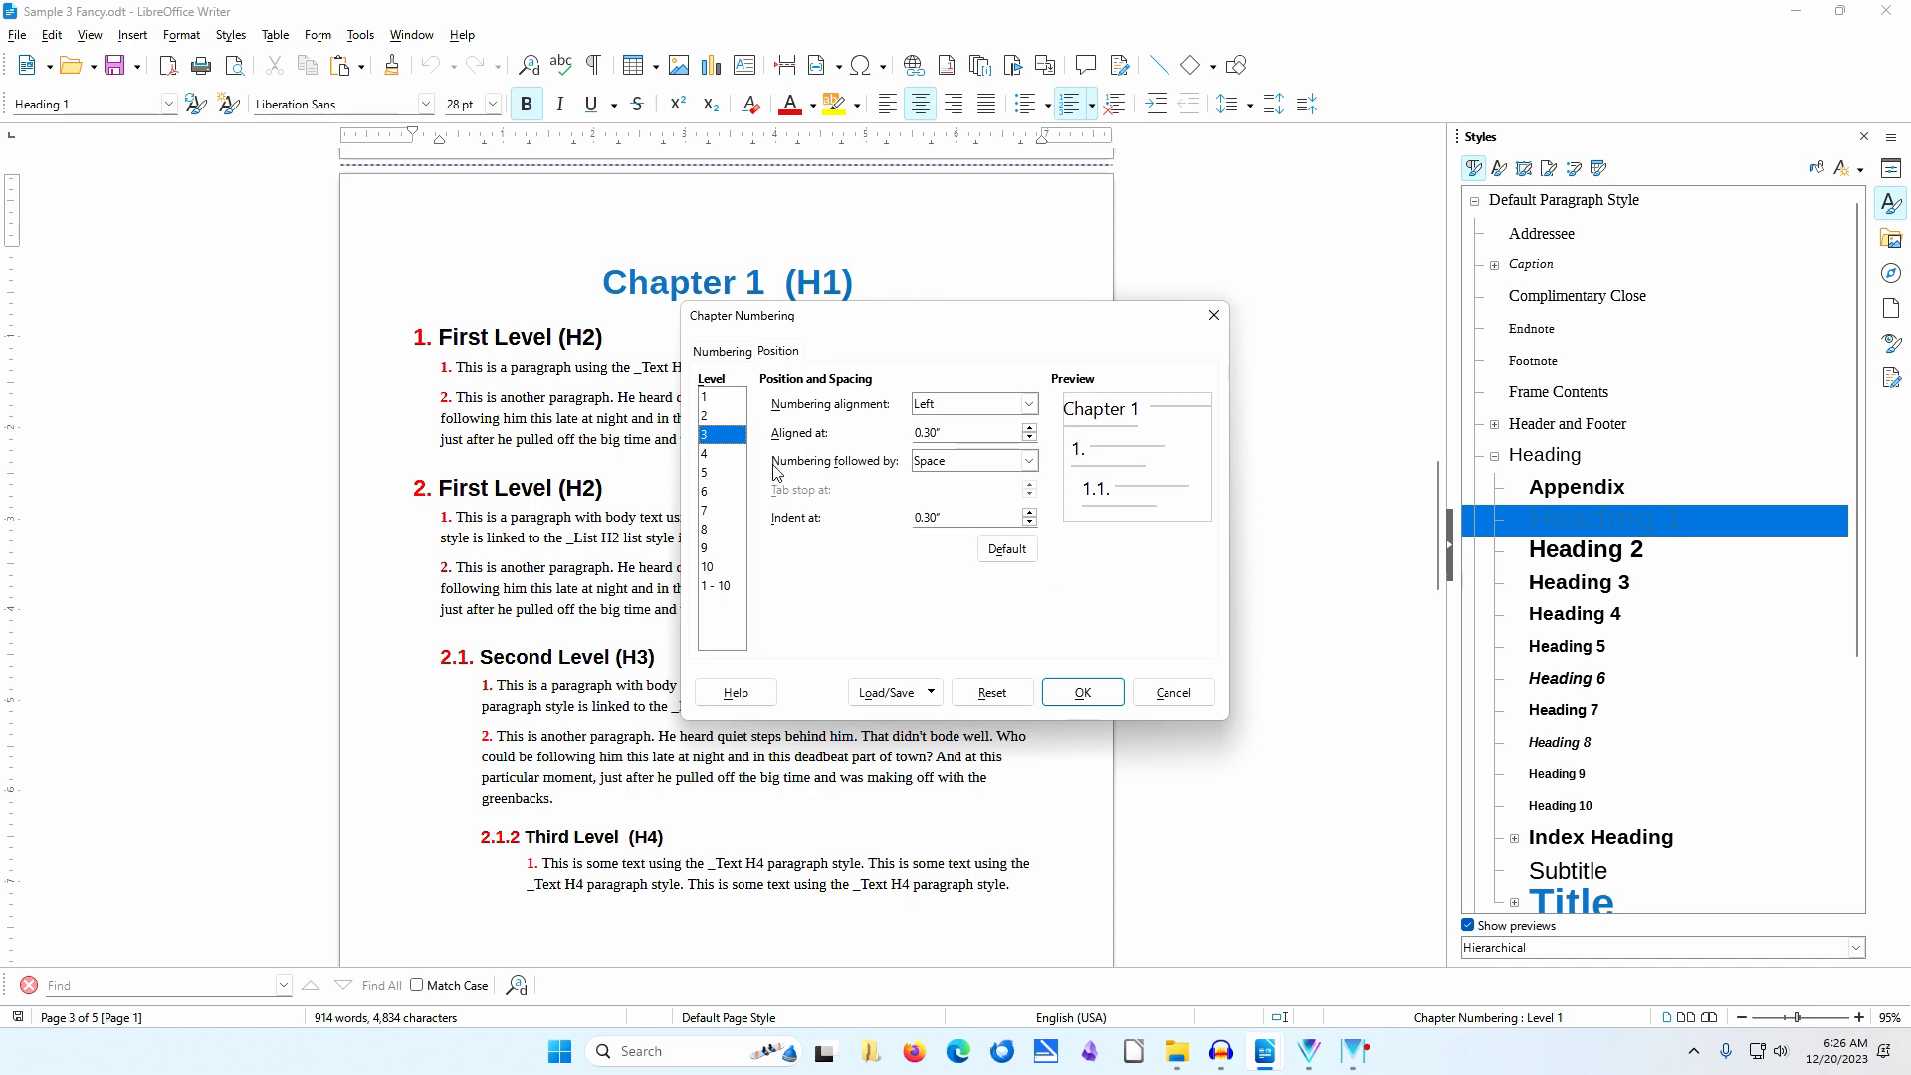
pyautogui.click(725, 455)
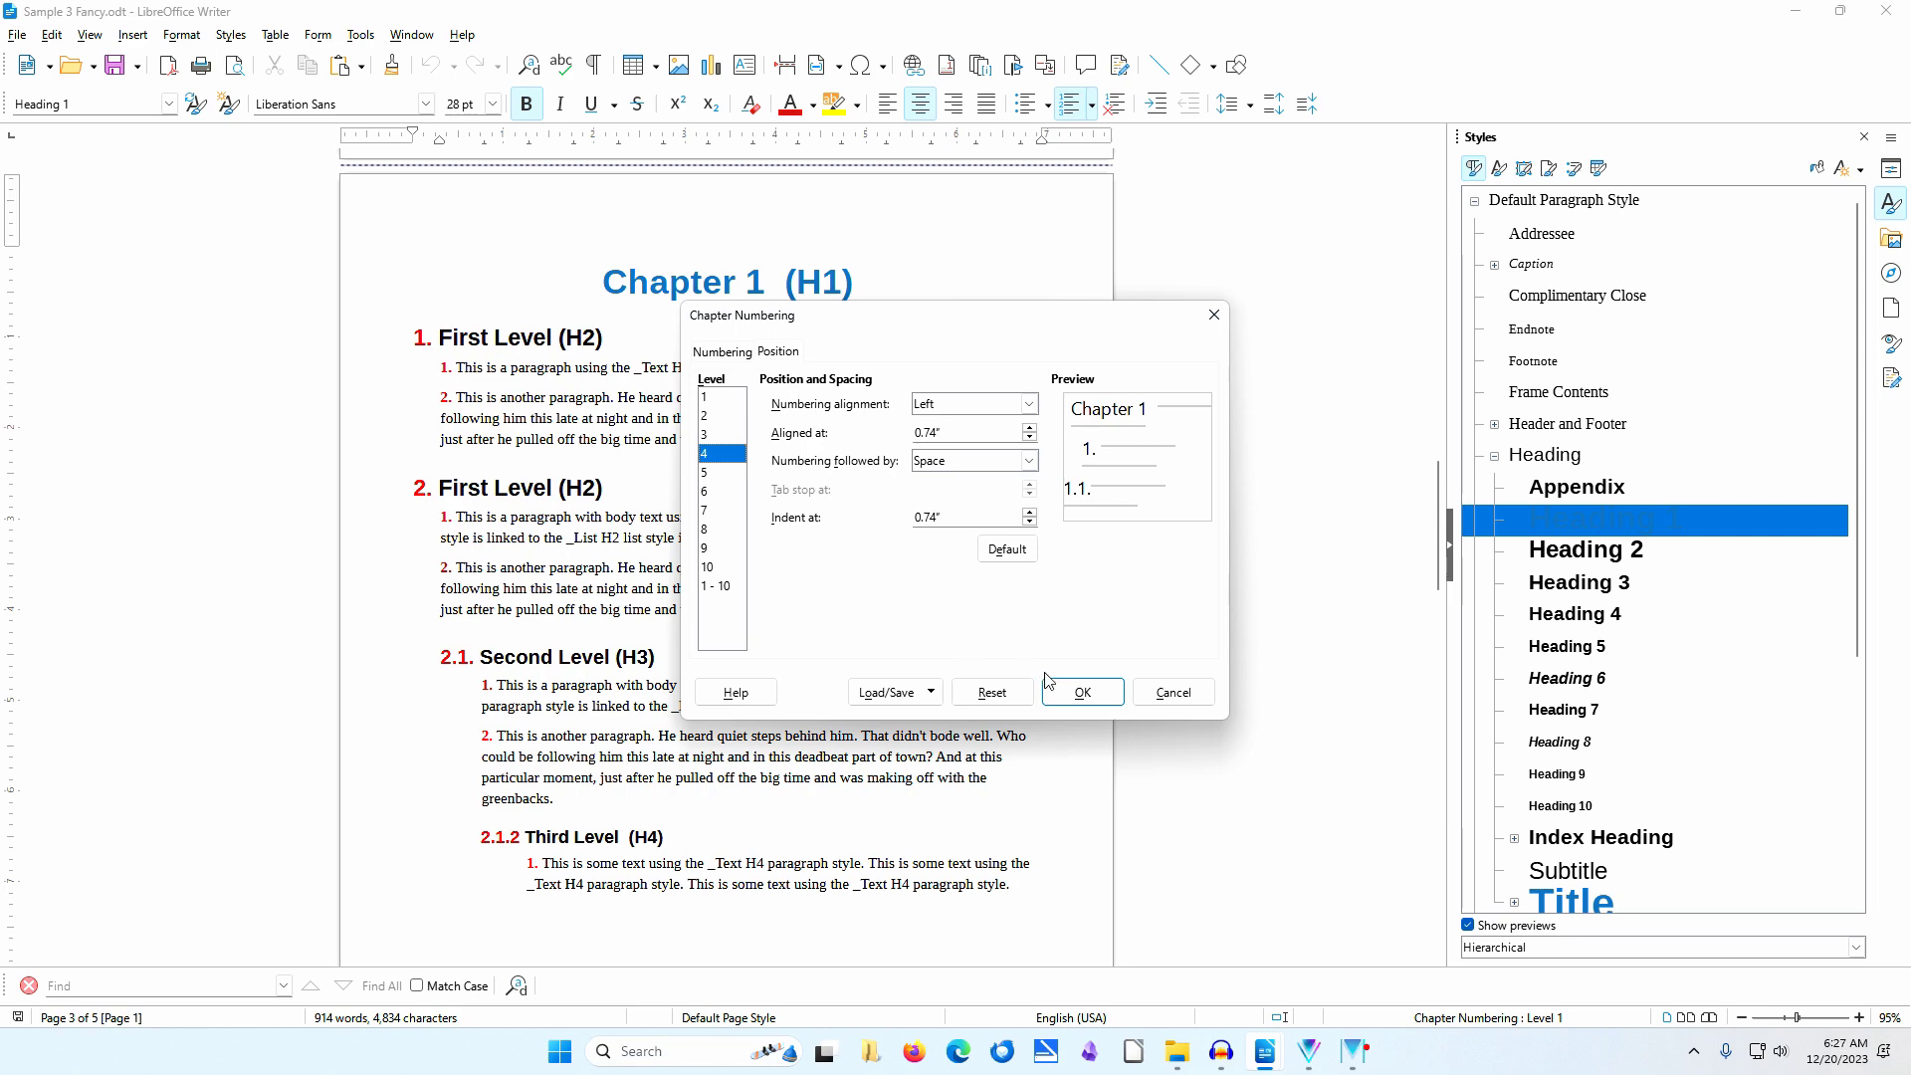
pyautogui.click(1166, 696)
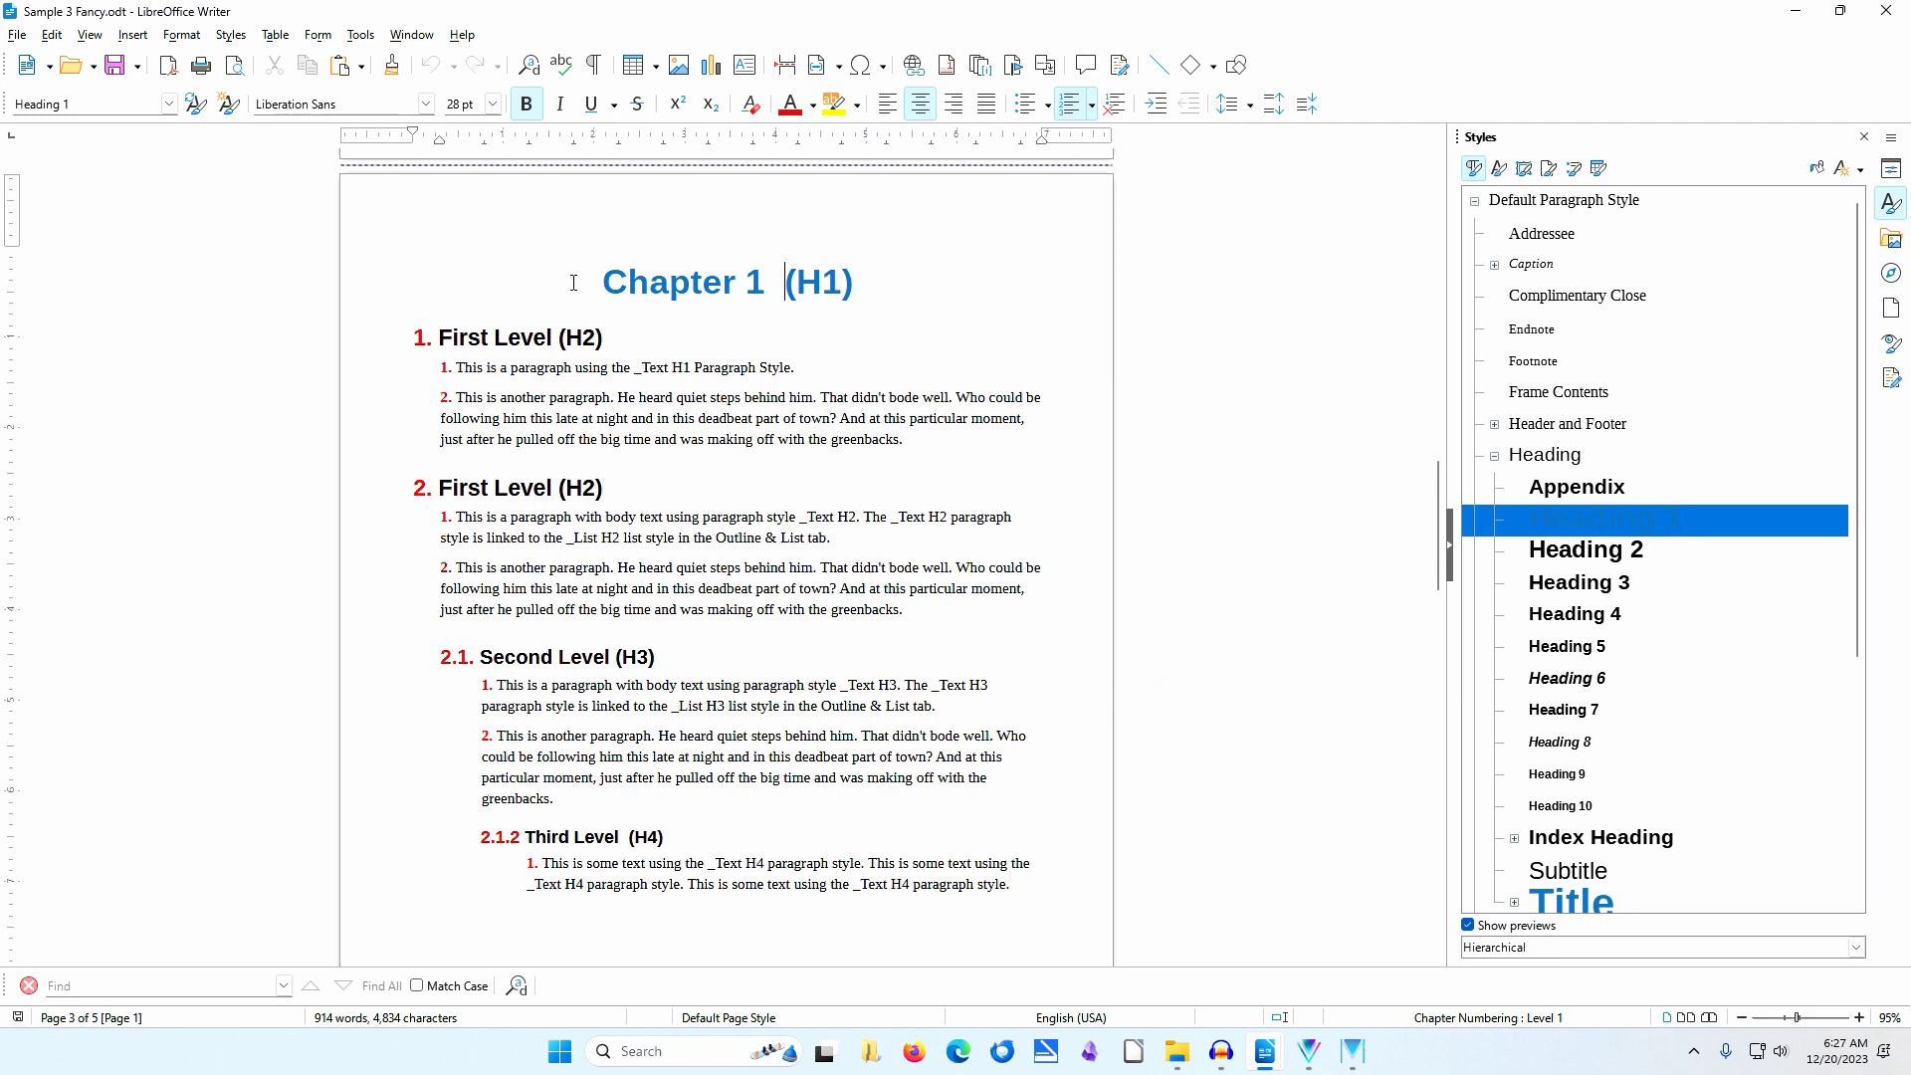
# View the Chapter 1 and Chapter 2 pages of Sample 3 Fancy.odt in print preview.
pyautogui.click(235, 65)
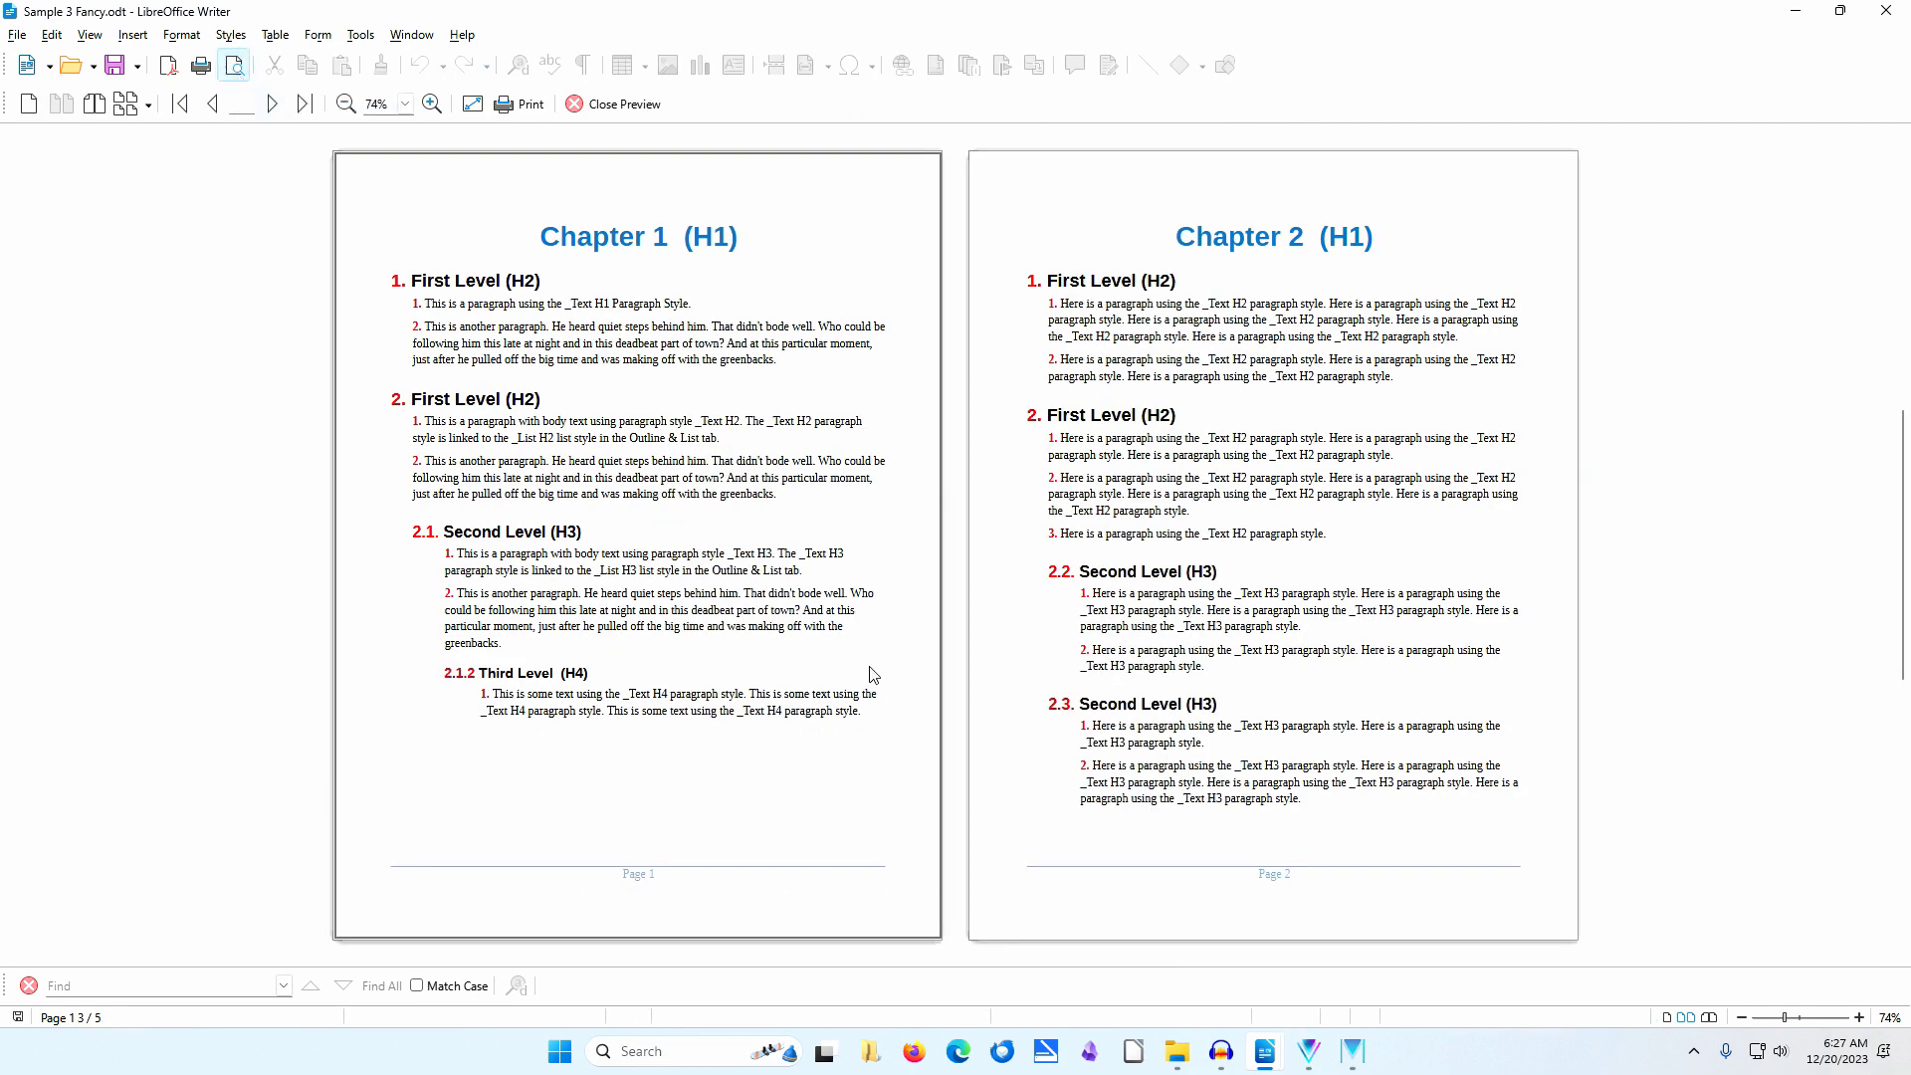